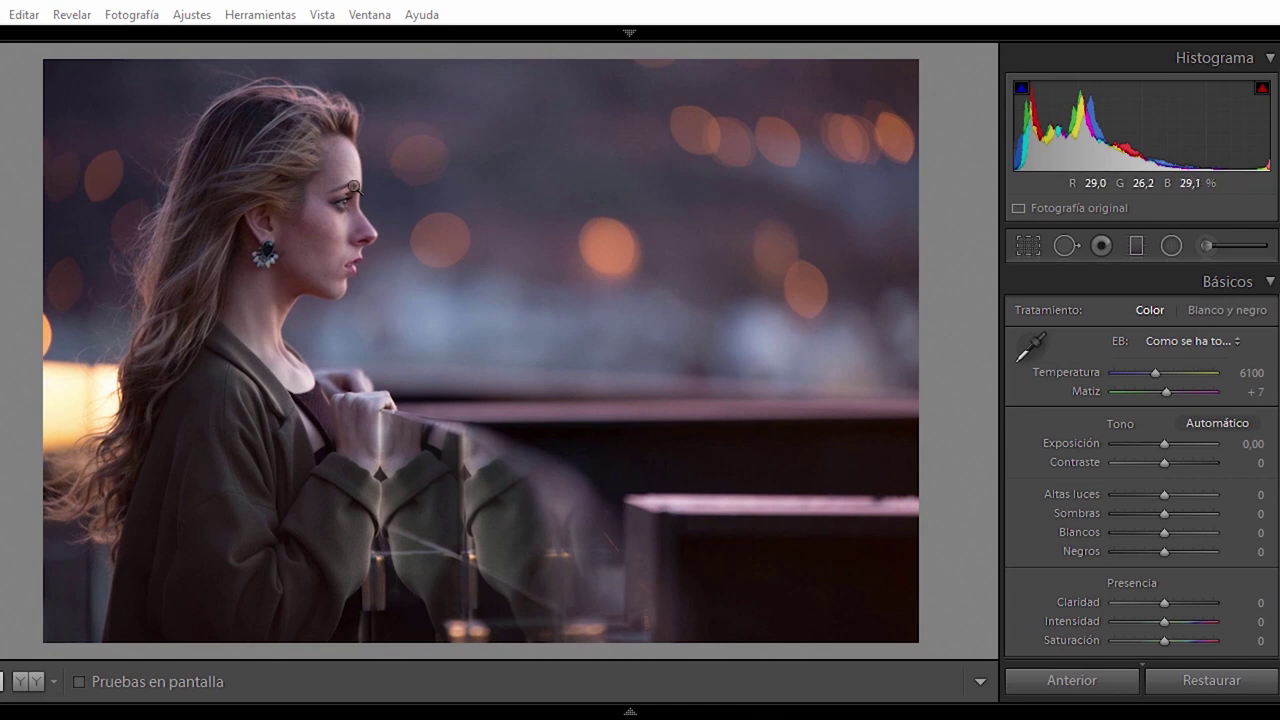
# Tint the split-toning highlights warm yellow at hue 52, saturation 77.
pyautogui.click(344, 207)
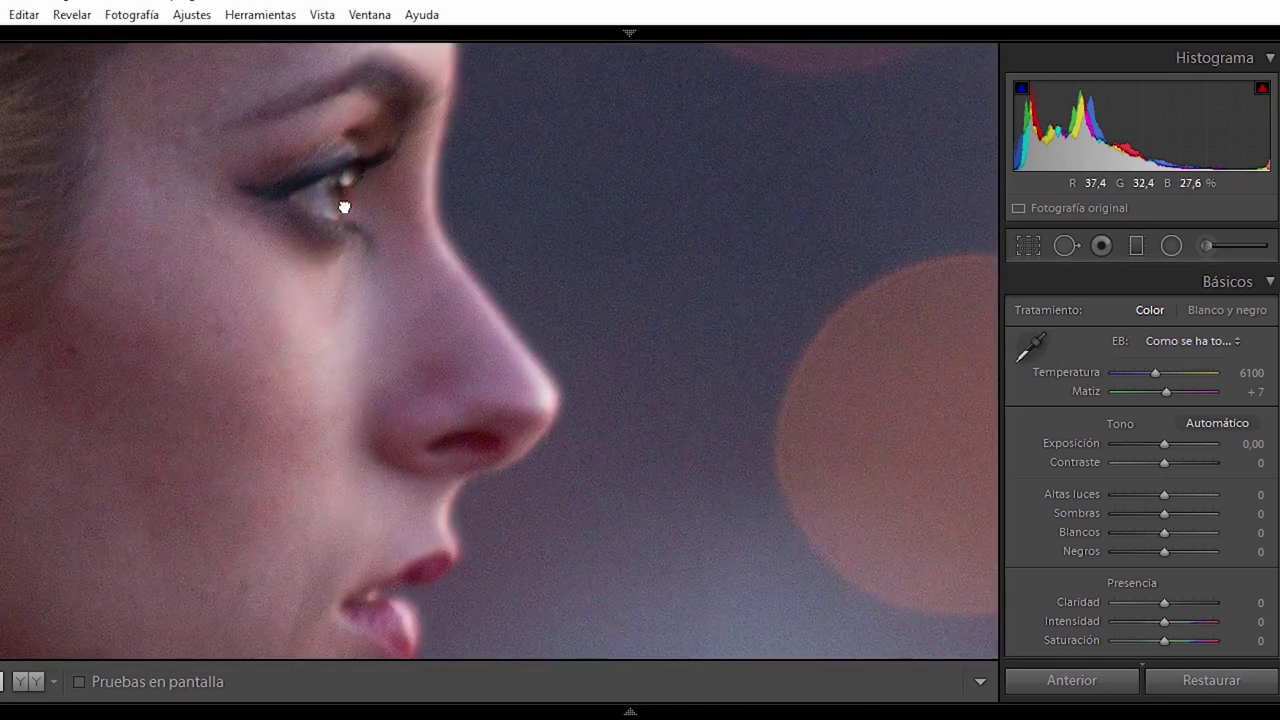
pyautogui.click(430, 219)
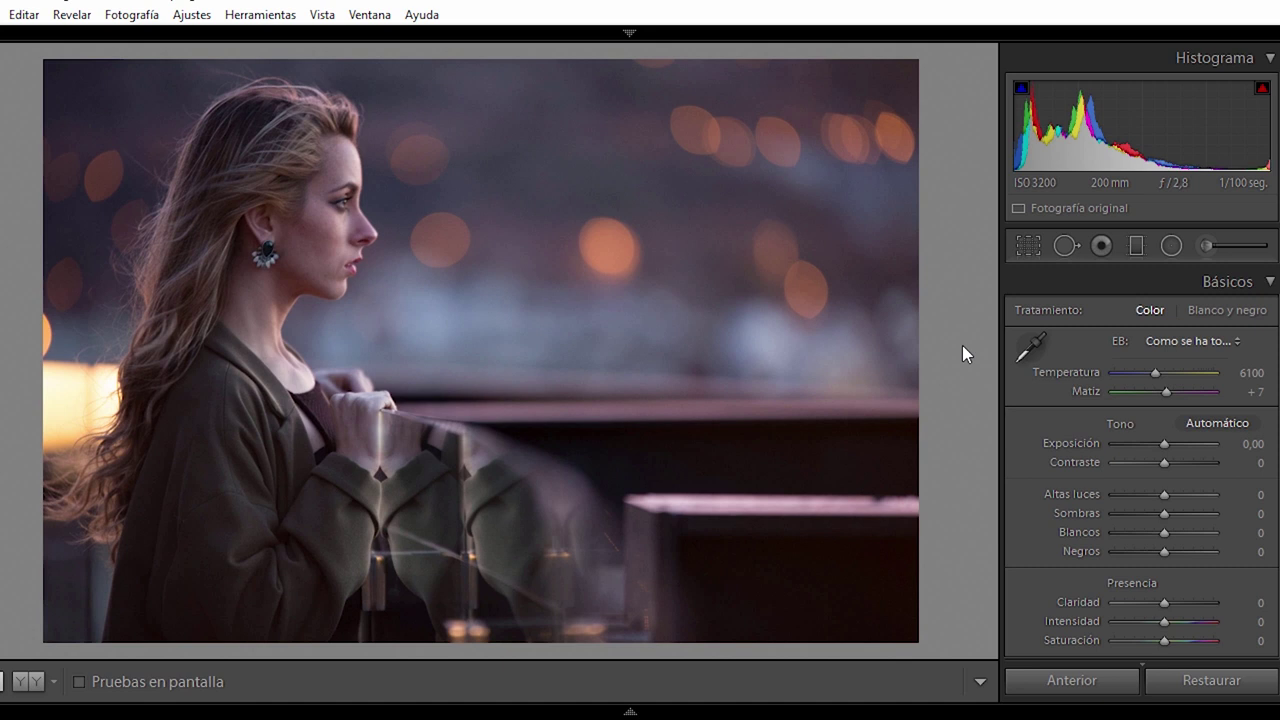
pyautogui.press('XF86MonBrightnessUp')
pyautogui.scroll(-2, 1140, 464)
pyautogui.scroll(-10, 1140, 464)
pyautogui.scroll(-8, 1140, 464)
pyautogui.scroll(-3, 1140, 464)
pyautogui.scroll(-1, 1140, 464)
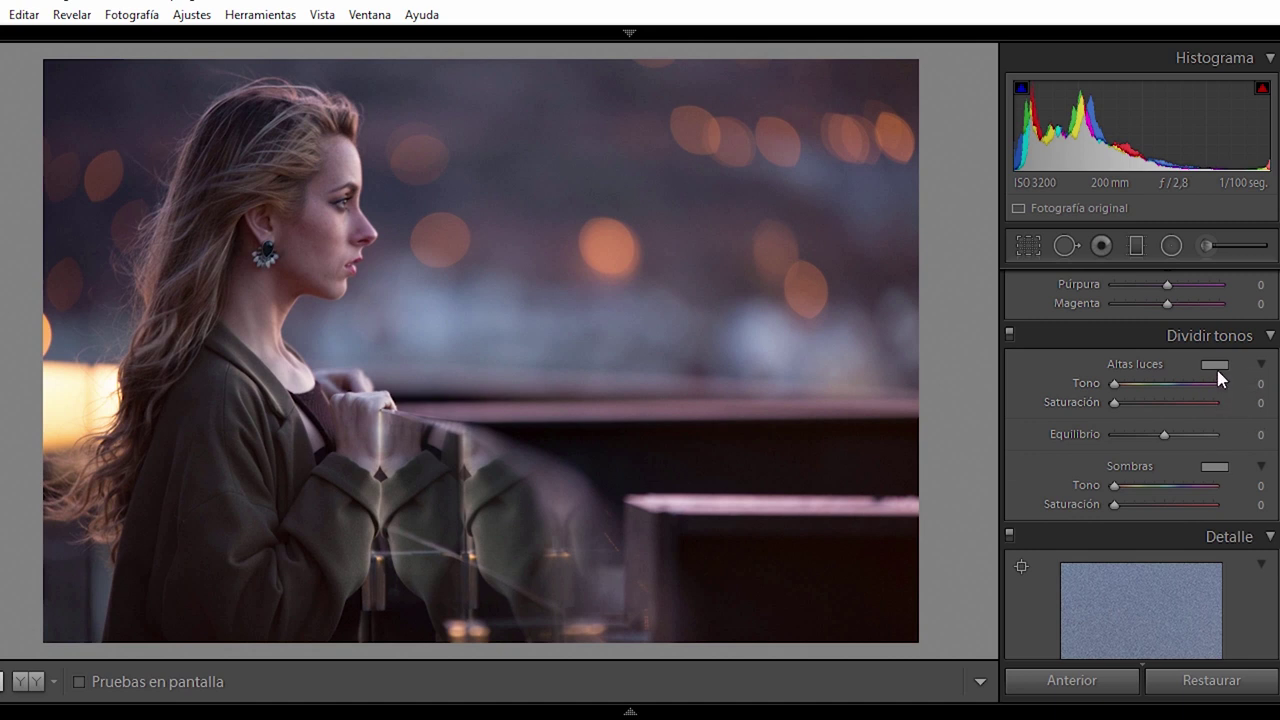
pyautogui.click(1214, 366)
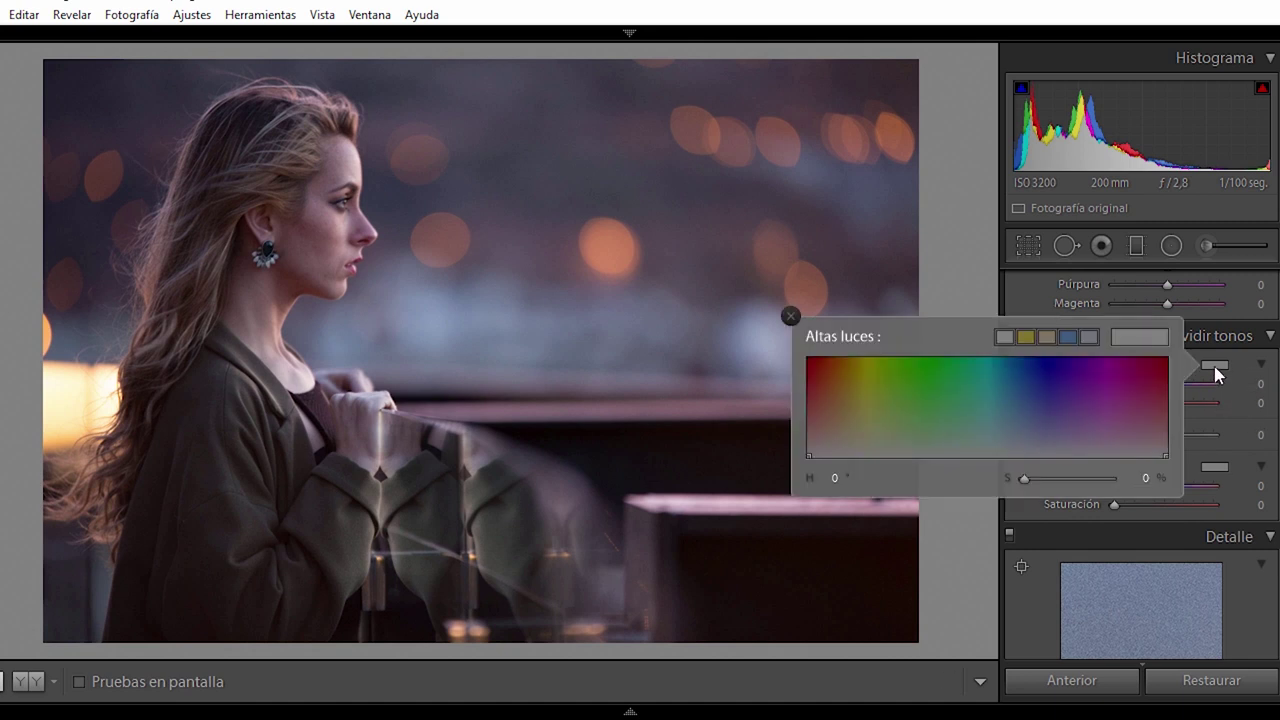
pyautogui.click(858, 390)
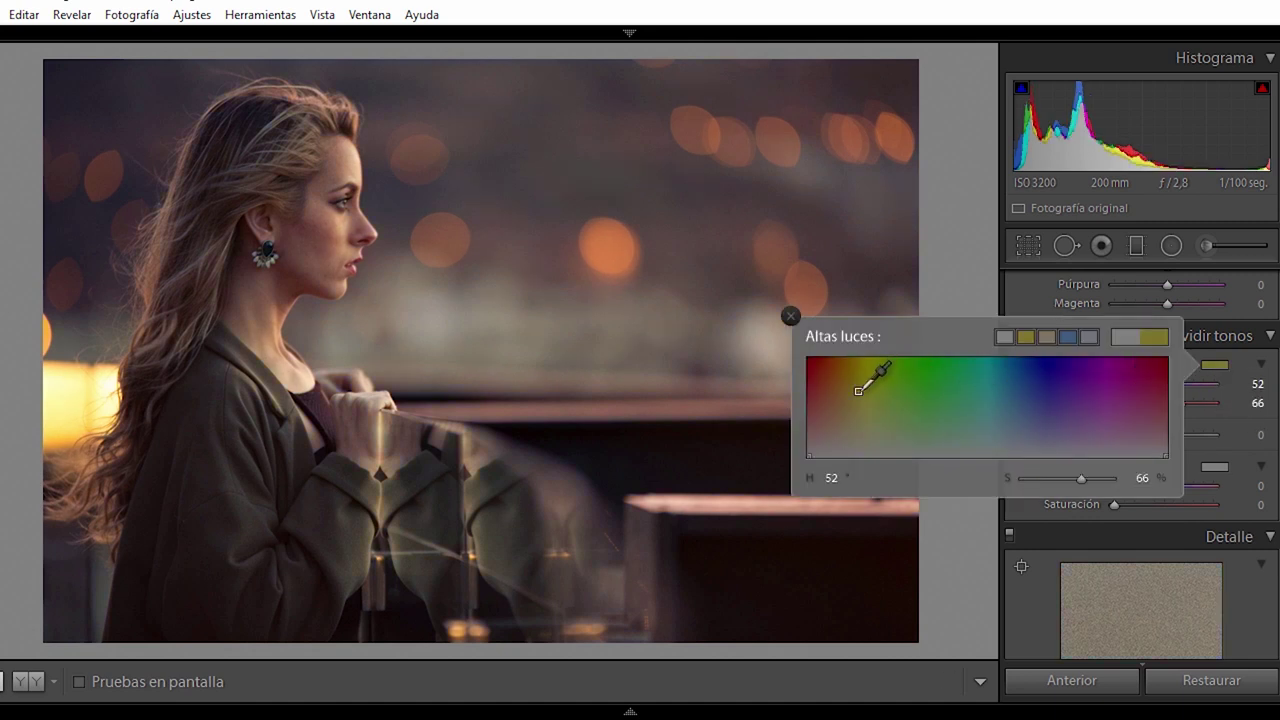
pyautogui.moveTo(863, 391); pyautogui.dragTo(874, 380)
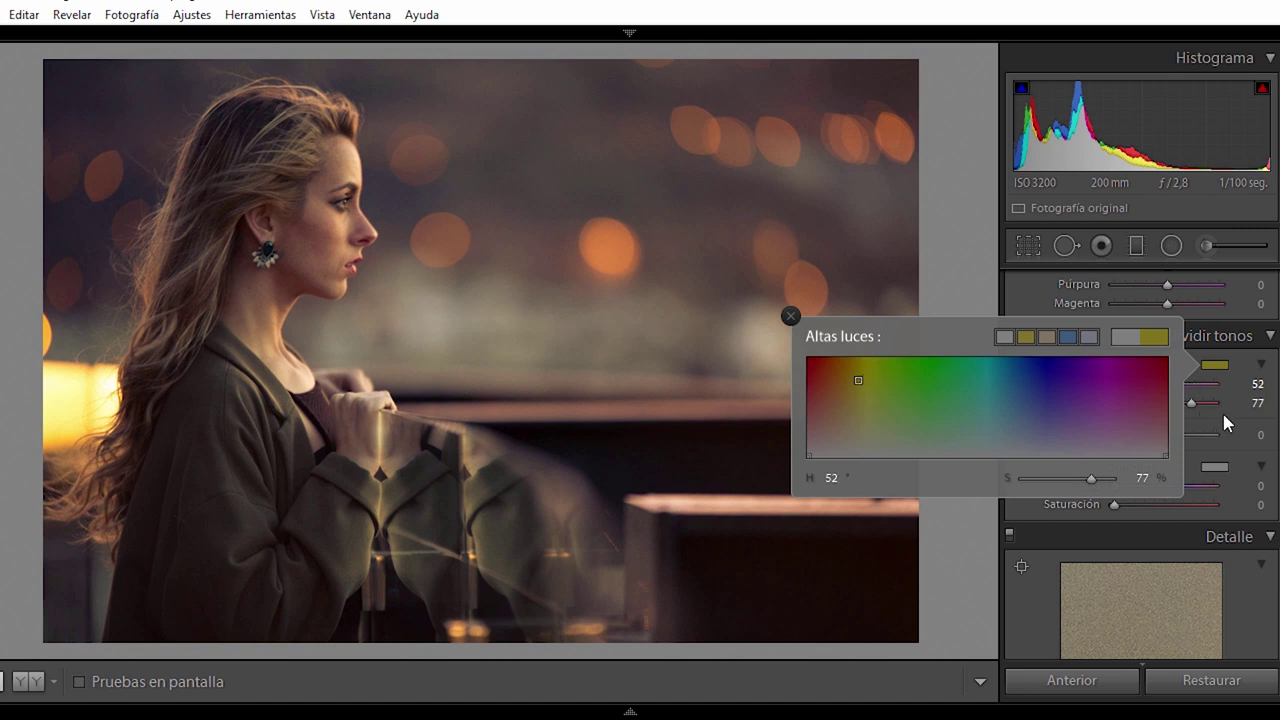
pyautogui.click(1227, 426)
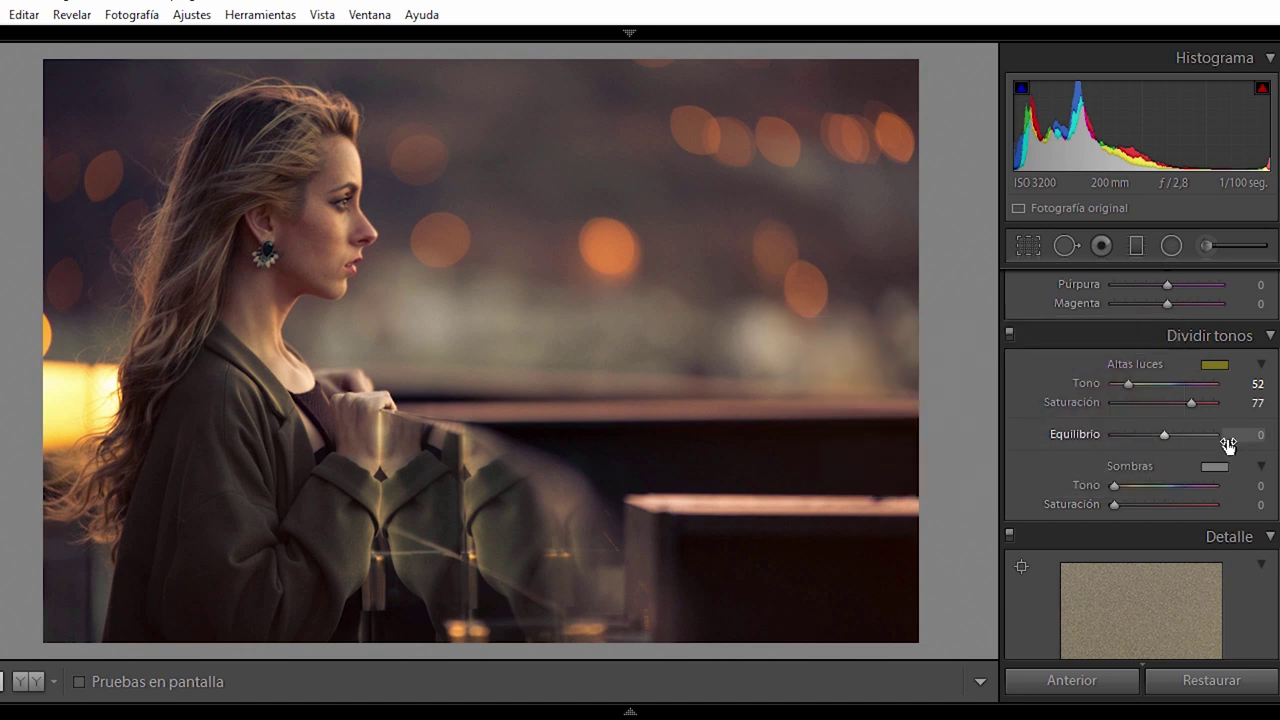
# Tint the split-toning shadows a subtle blue at hue 238, saturation 21.
pyautogui.click(1214, 468)
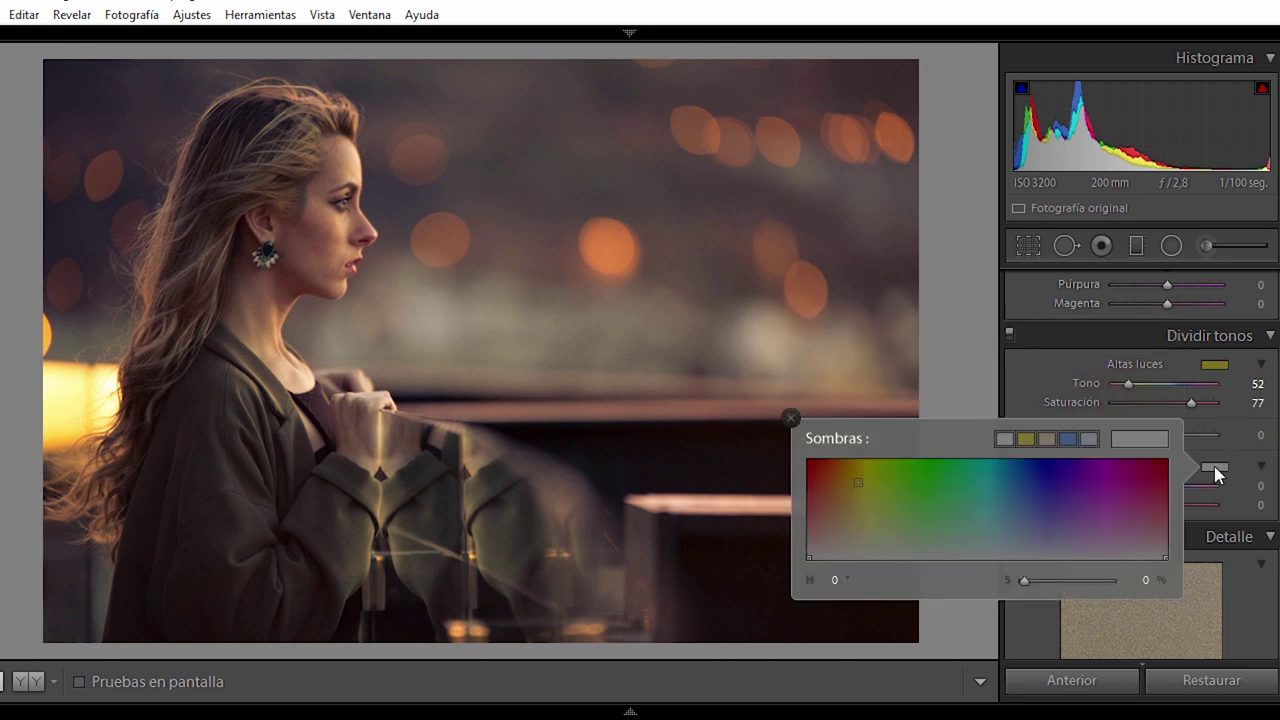
pyautogui.moveTo(1041, 495); pyautogui.dragTo(1033, 524)
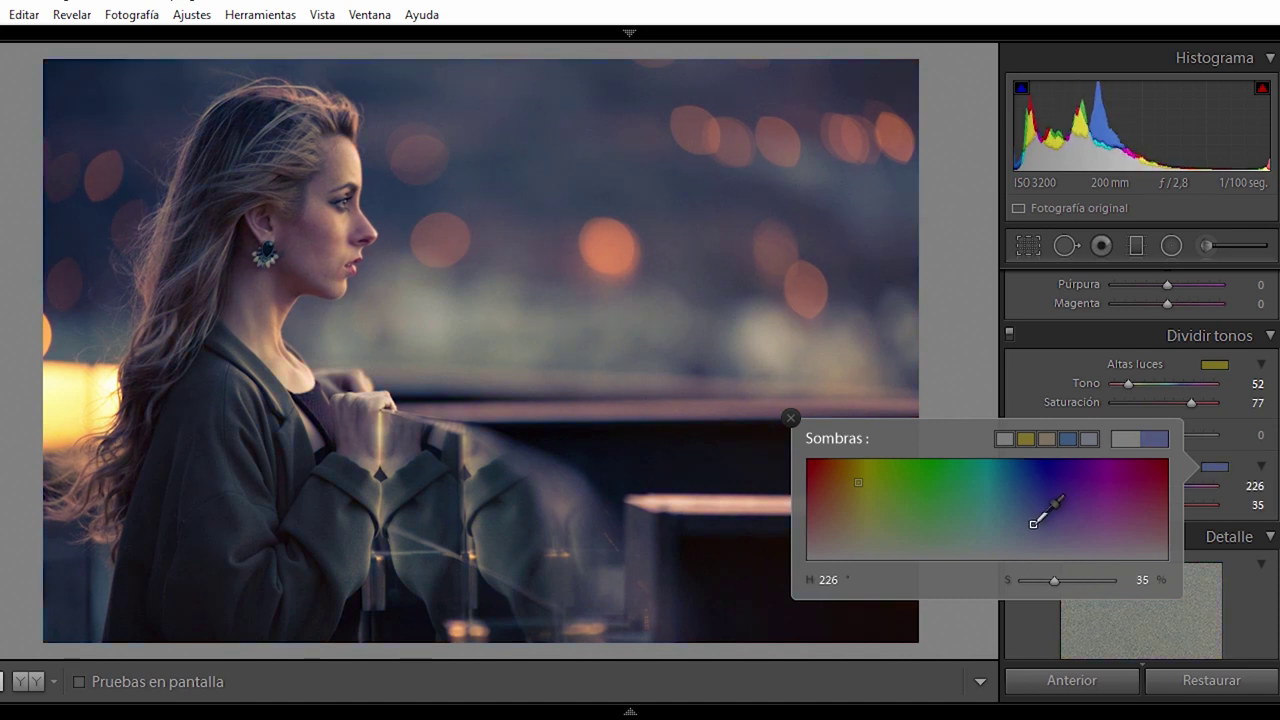
pyautogui.moveTo(1034, 528); pyautogui.dragTo(1037, 541)
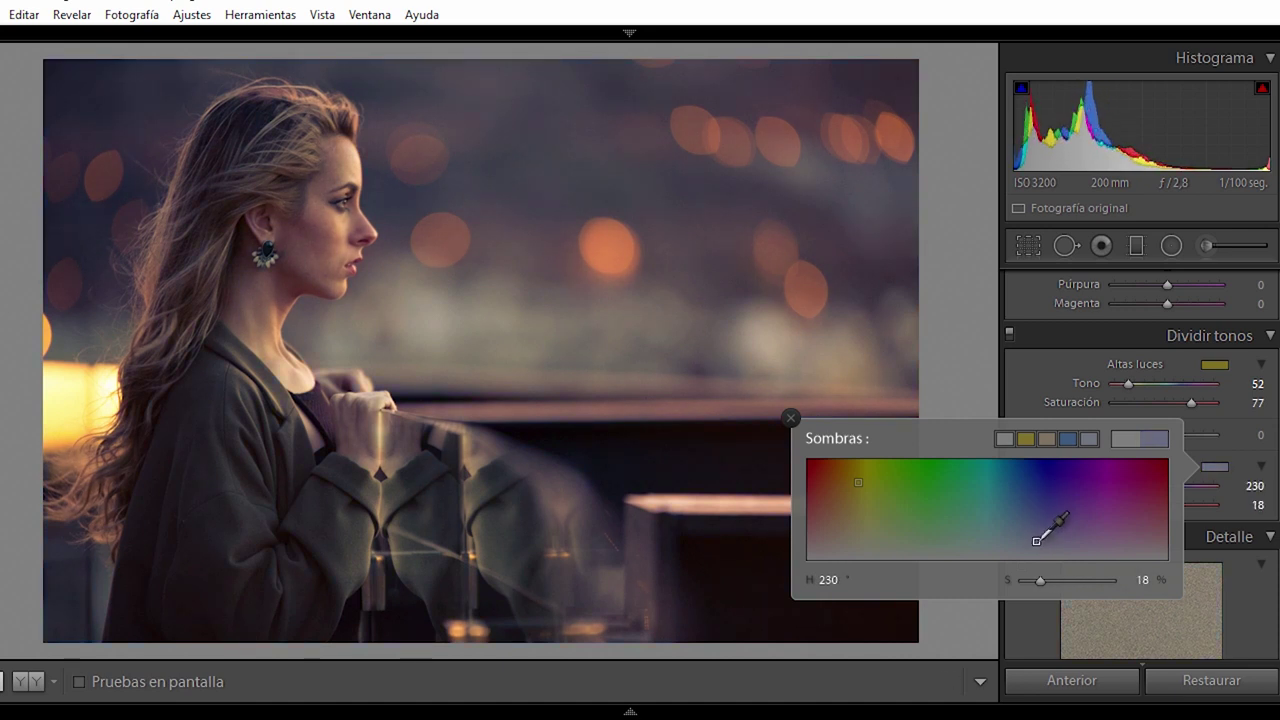
pyautogui.moveTo(1045, 540); pyautogui.dragTo(1064, 533)
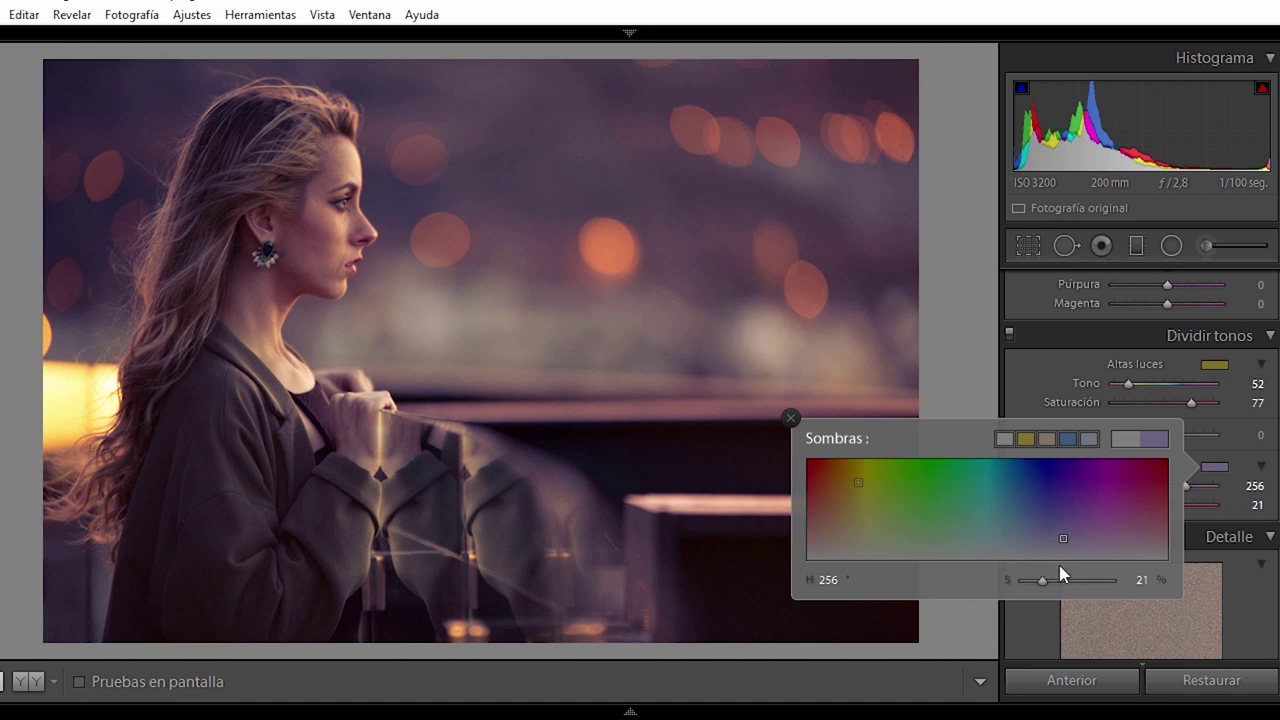
pyautogui.moveTo(1064, 538); pyautogui.dragTo(1045, 538)
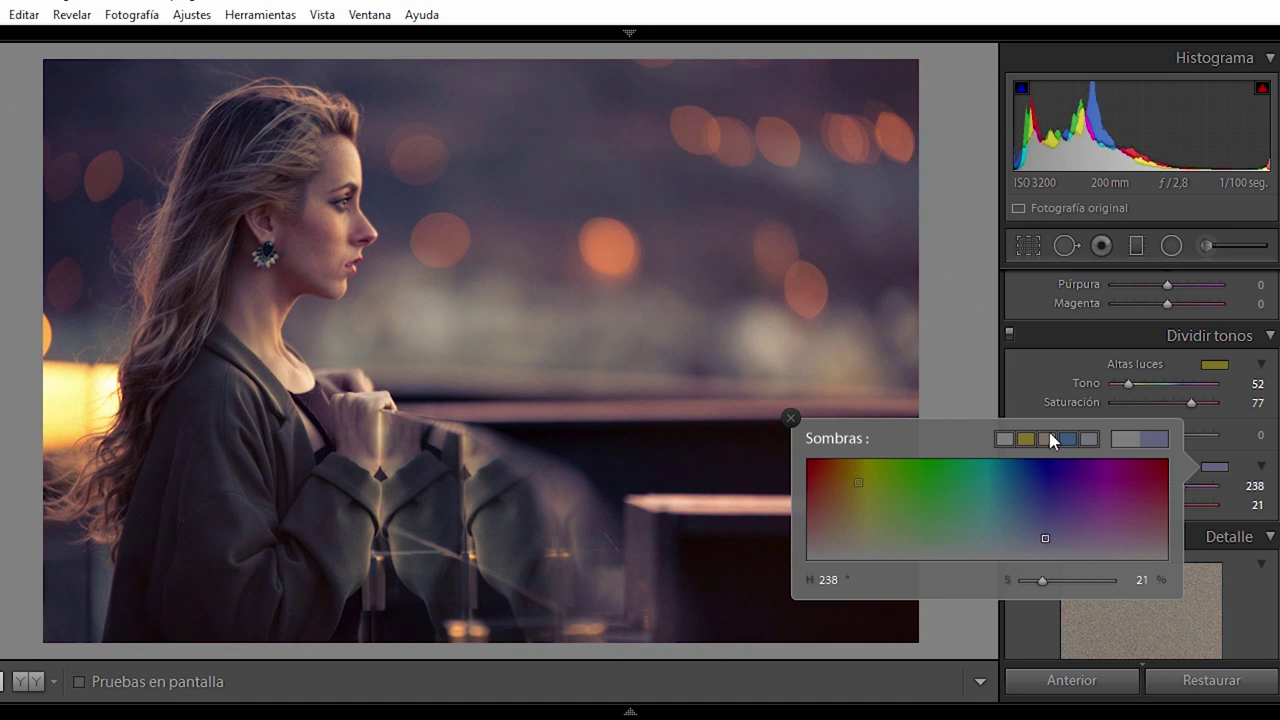
pyautogui.click(1033, 366)
# Crop the portrait to a 16 x 9 aspect, shifting the frame to keep the woman in shot.
pyautogui.scroll(5, 1140, 460)
pyautogui.scroll(5, 1140, 460)
pyautogui.scroll(5, 1140, 460)
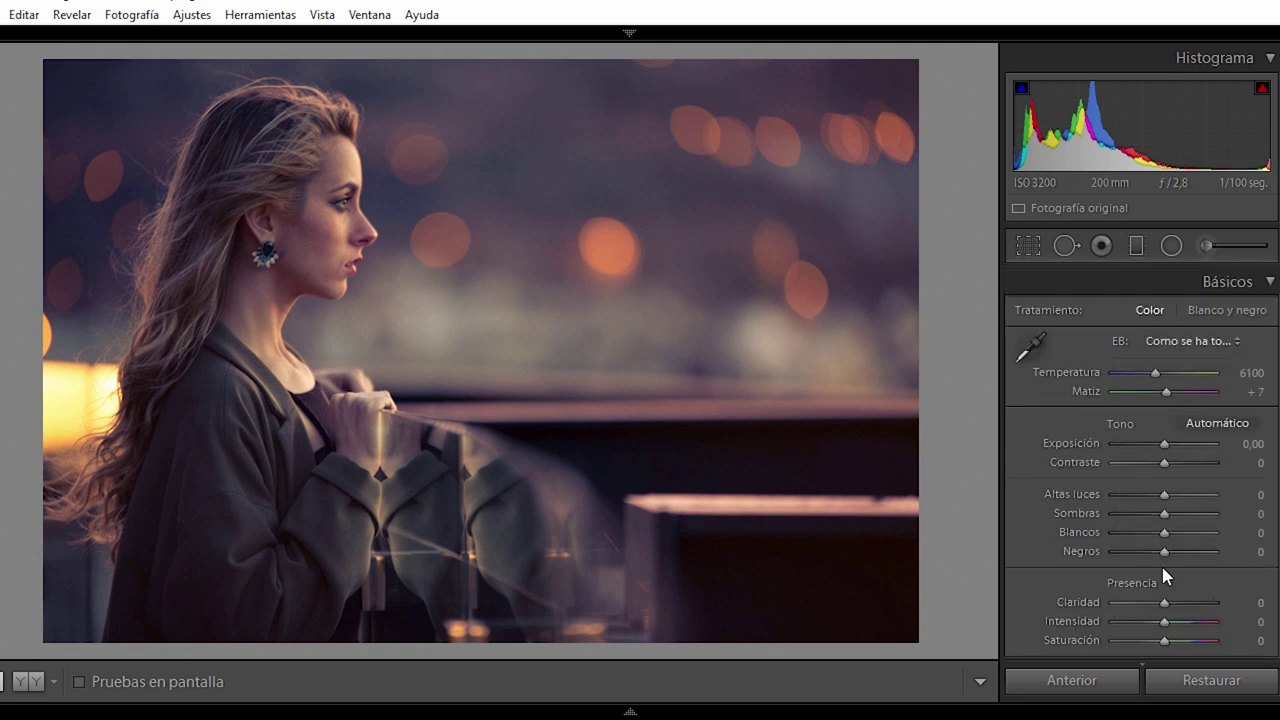
pyautogui.moveTo(988, 534)
pyautogui.mouseDown()
pyautogui.moveTo(955, 527)
pyautogui.moveTo(972, 524)
pyautogui.mouseUp()
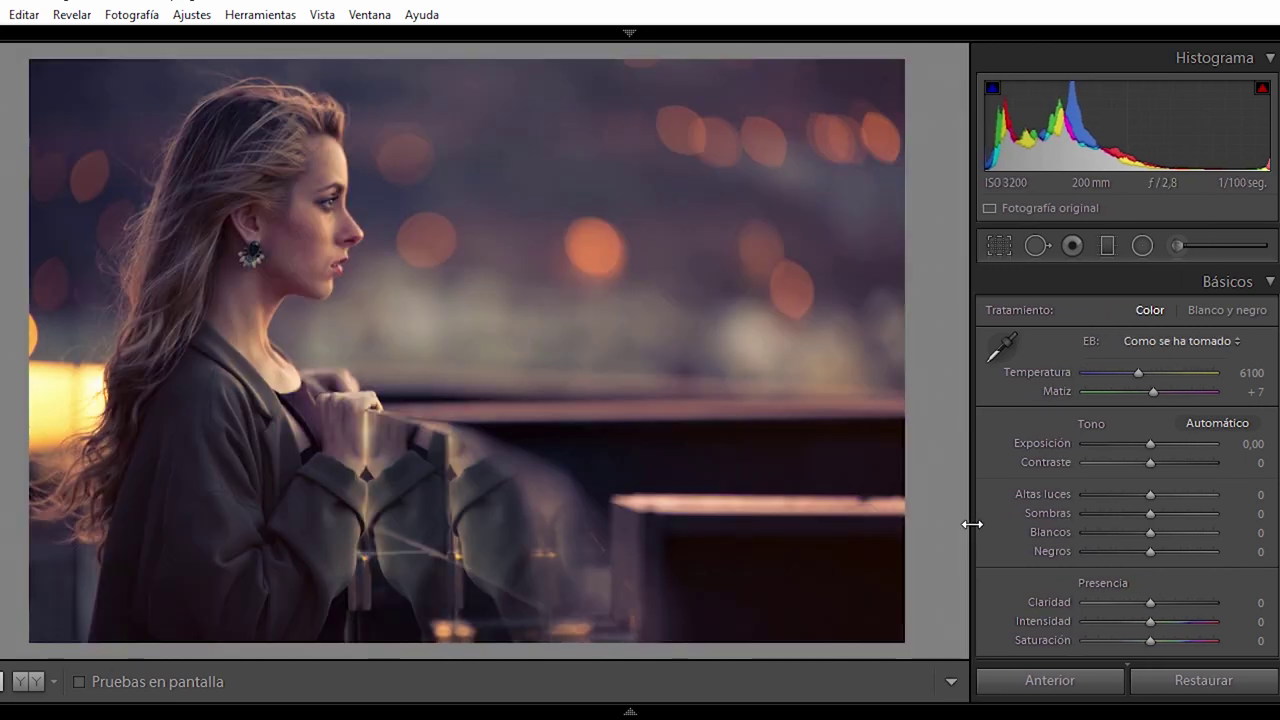
pyautogui.click(1010, 246)
pyautogui.click(1195, 316)
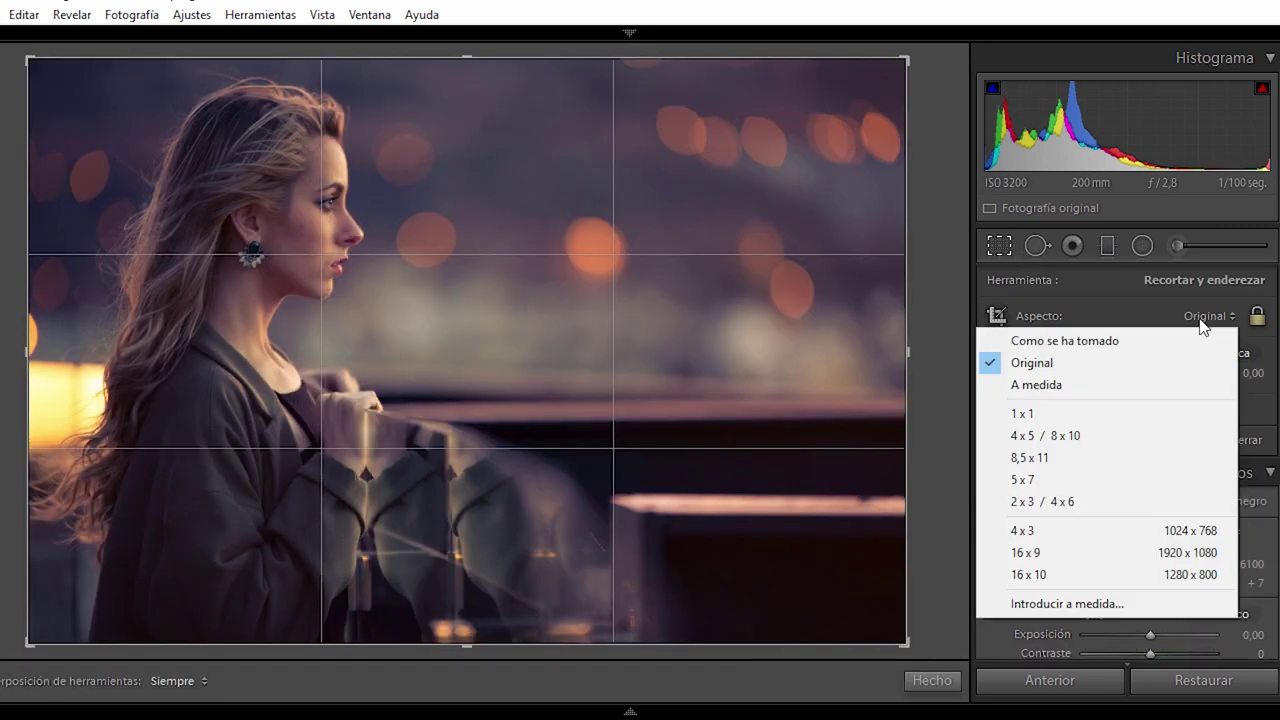
pyautogui.click(1097, 564)
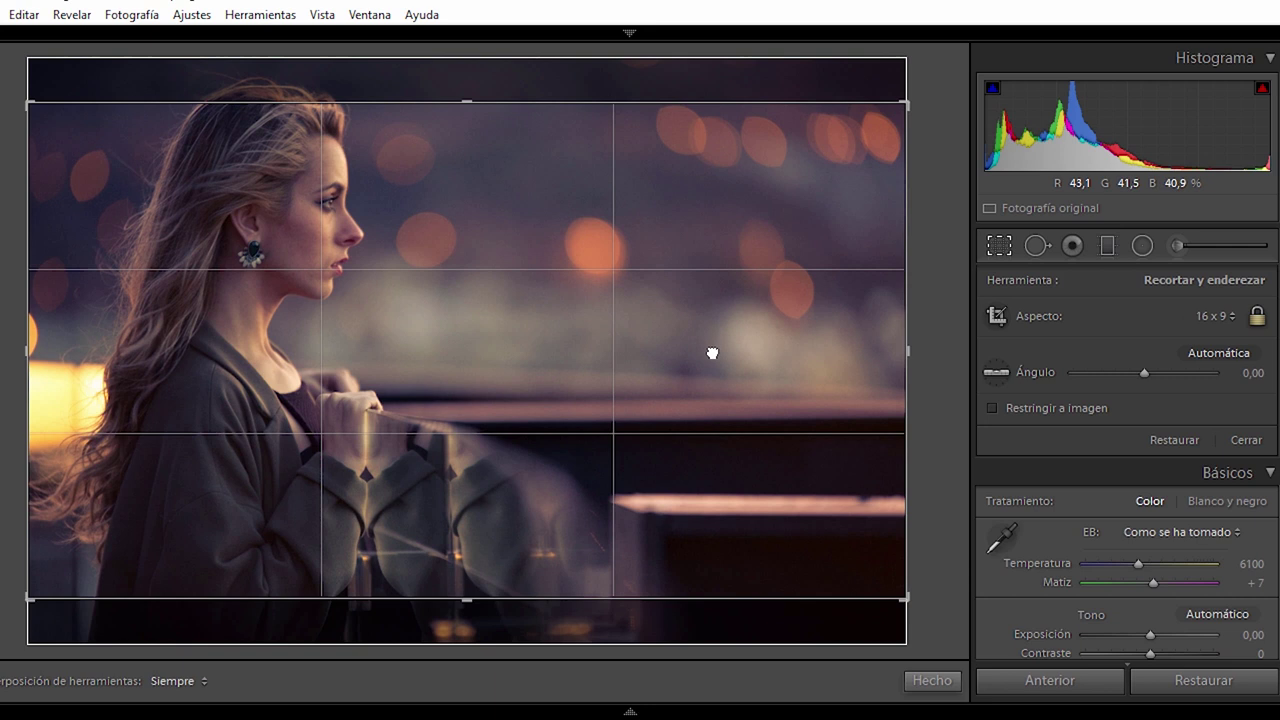
pyautogui.moveTo(711, 351); pyautogui.dragTo(712, 374)
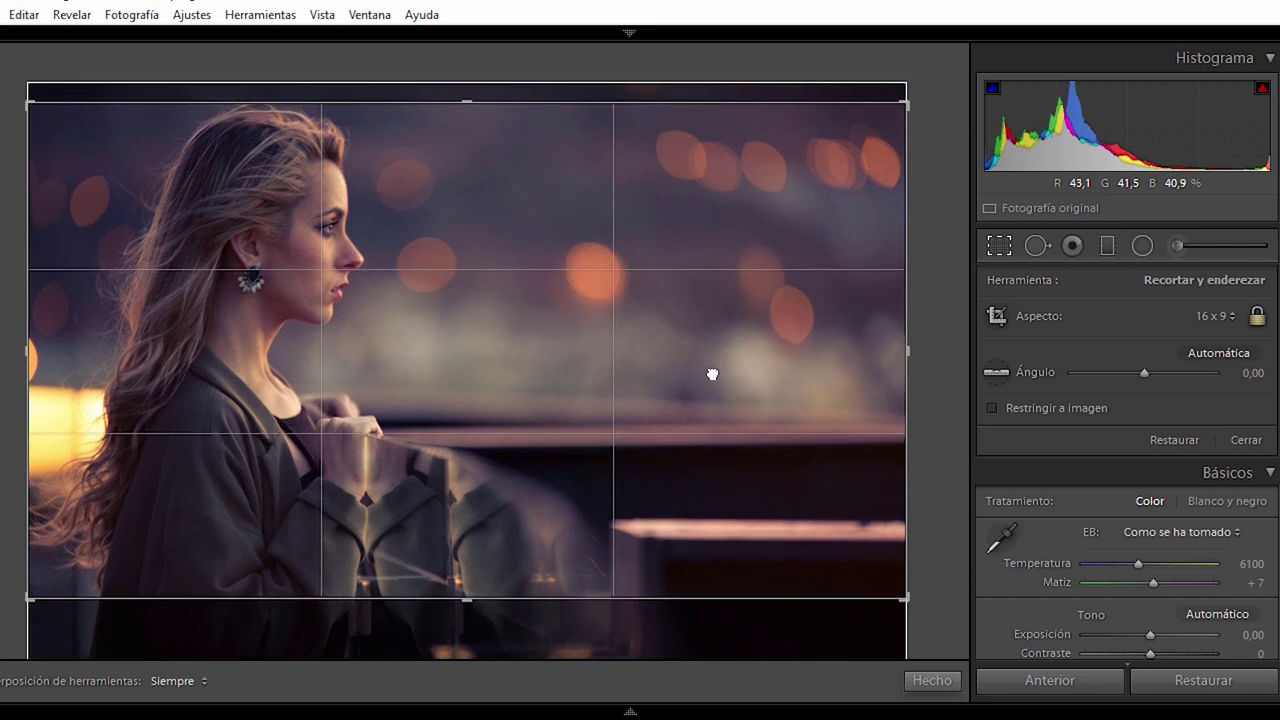
pyautogui.press('Return')
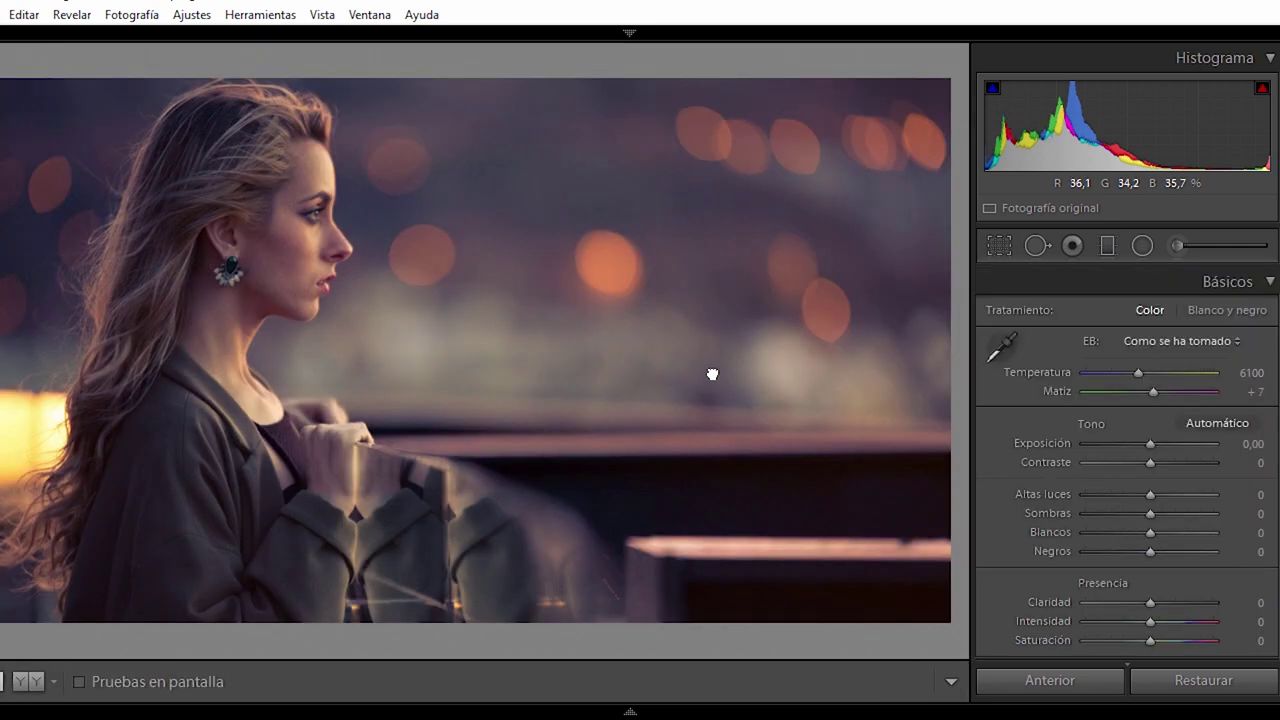
# Set Blacks to −67, checking the highlight and shadow clipping warnings.
pyautogui.moveTo(1152, 558); pyautogui.dragTo(1122, 560)
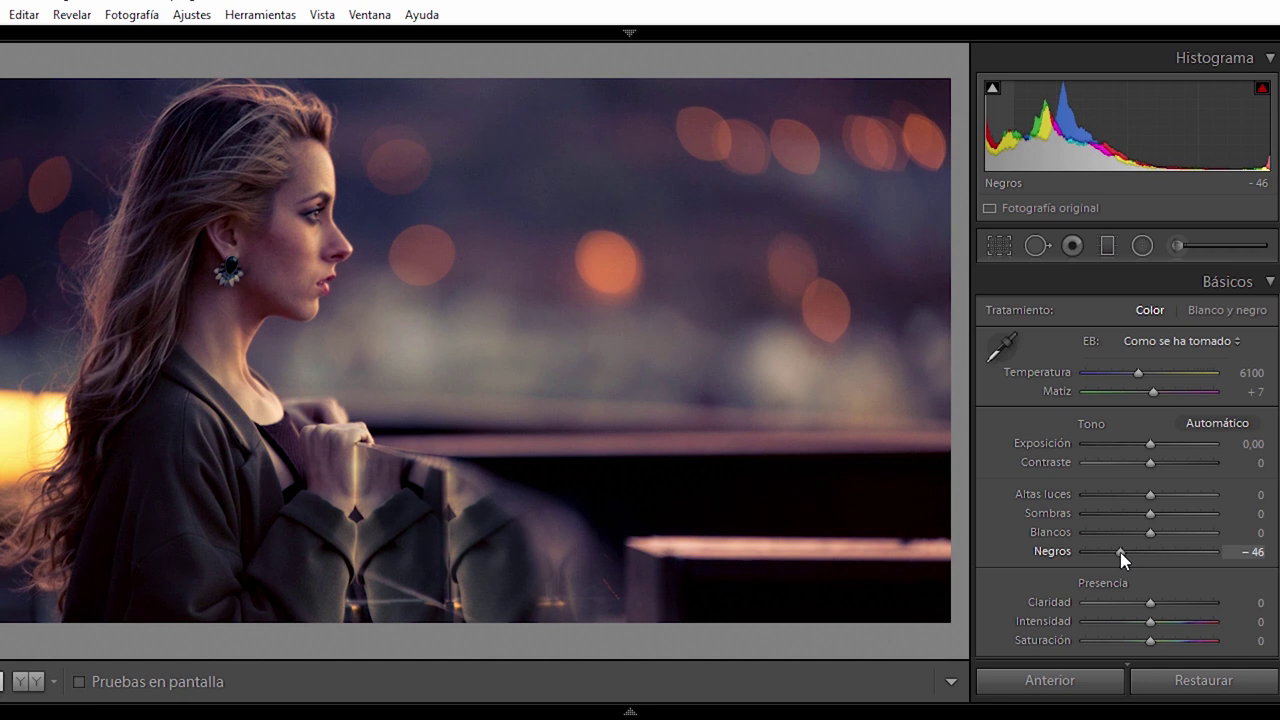
pyautogui.moveTo(1122, 560); pyautogui.dragTo(1126, 560)
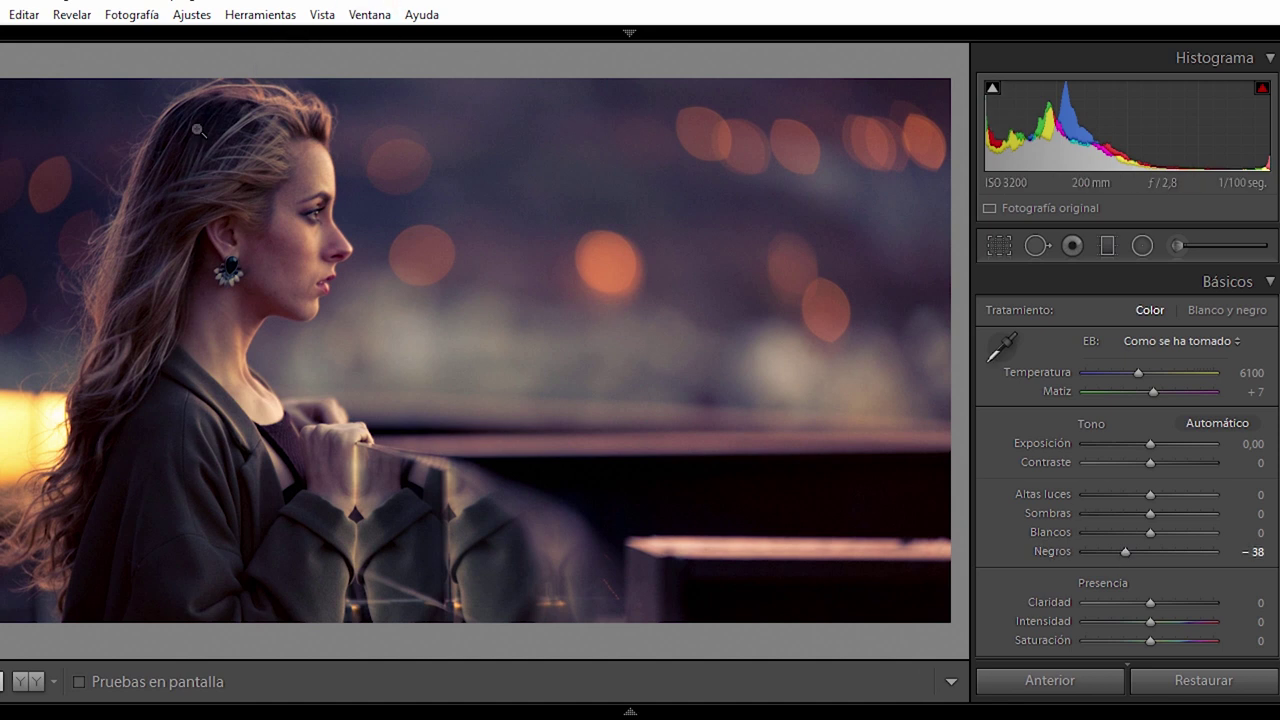
pyautogui.click(1262, 90)
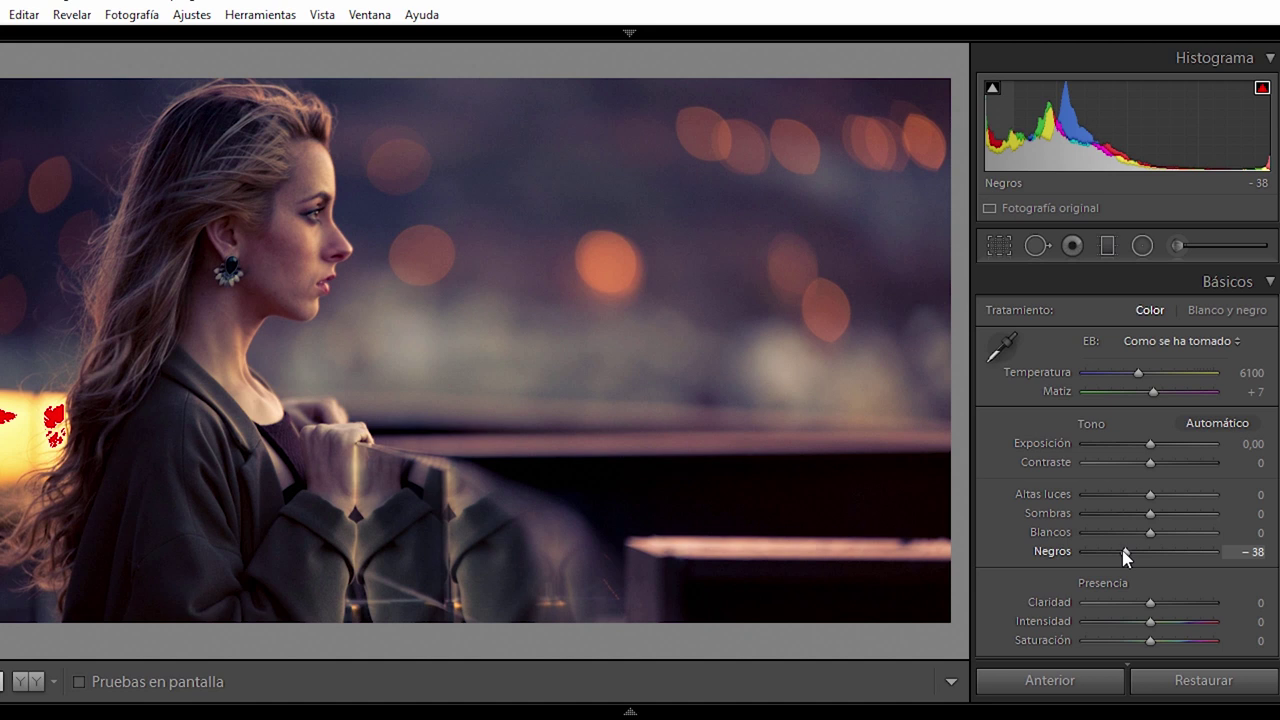
pyautogui.moveTo(1122, 558)
pyautogui.mouseDown()
pyautogui.moveTo(1068, 558)
pyautogui.moveTo(1091, 556)
pyautogui.mouseUp()
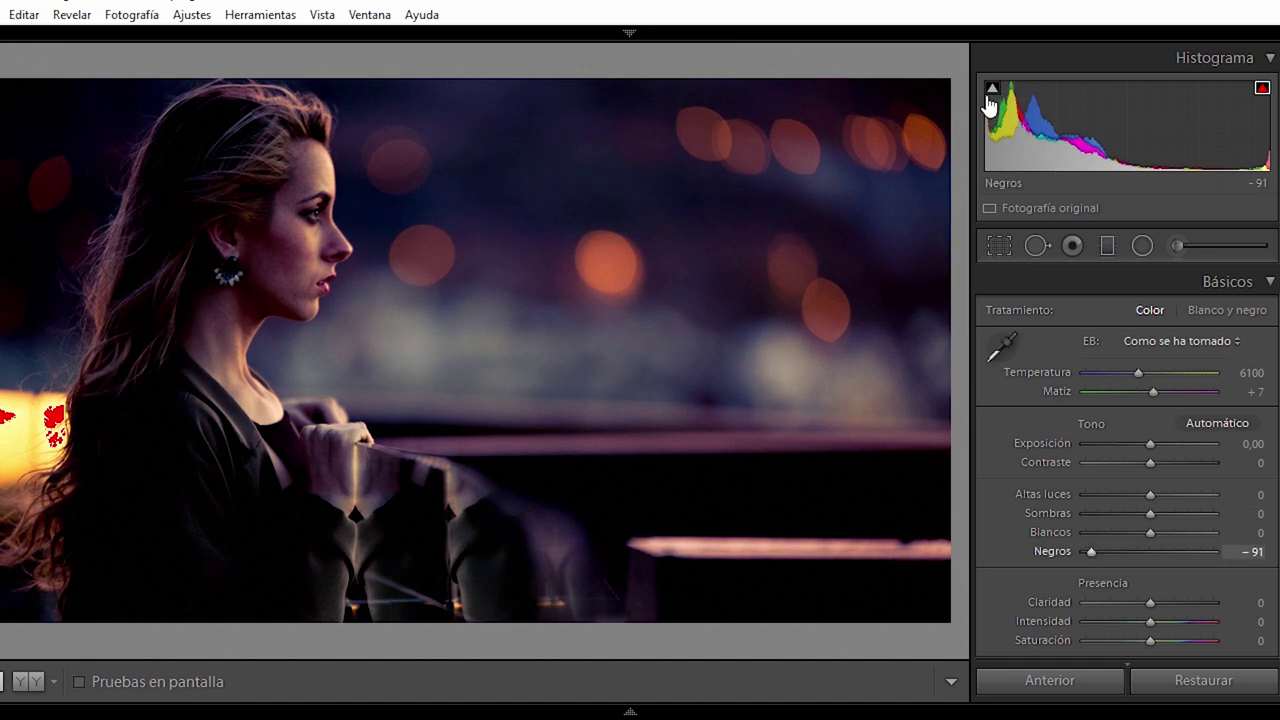
pyautogui.click(992, 90)
pyautogui.click(1262, 88)
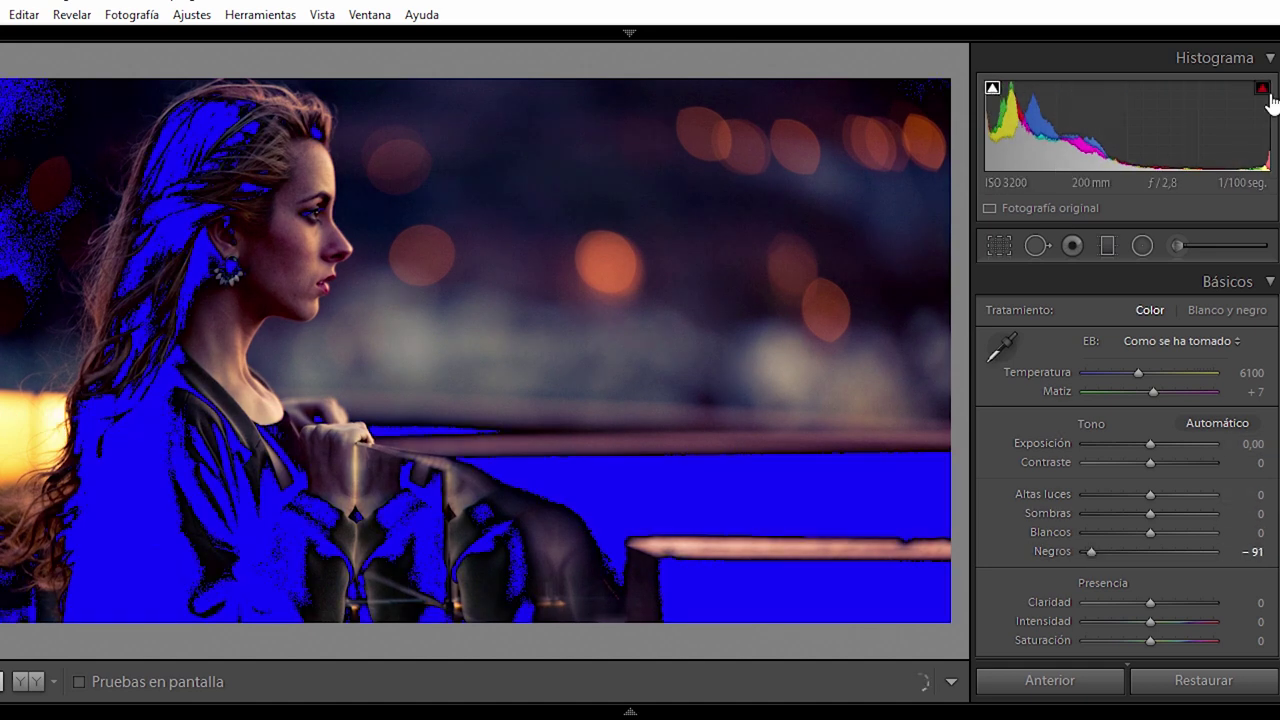
pyautogui.moveTo(1089, 554); pyautogui.dragTo(1108, 562)
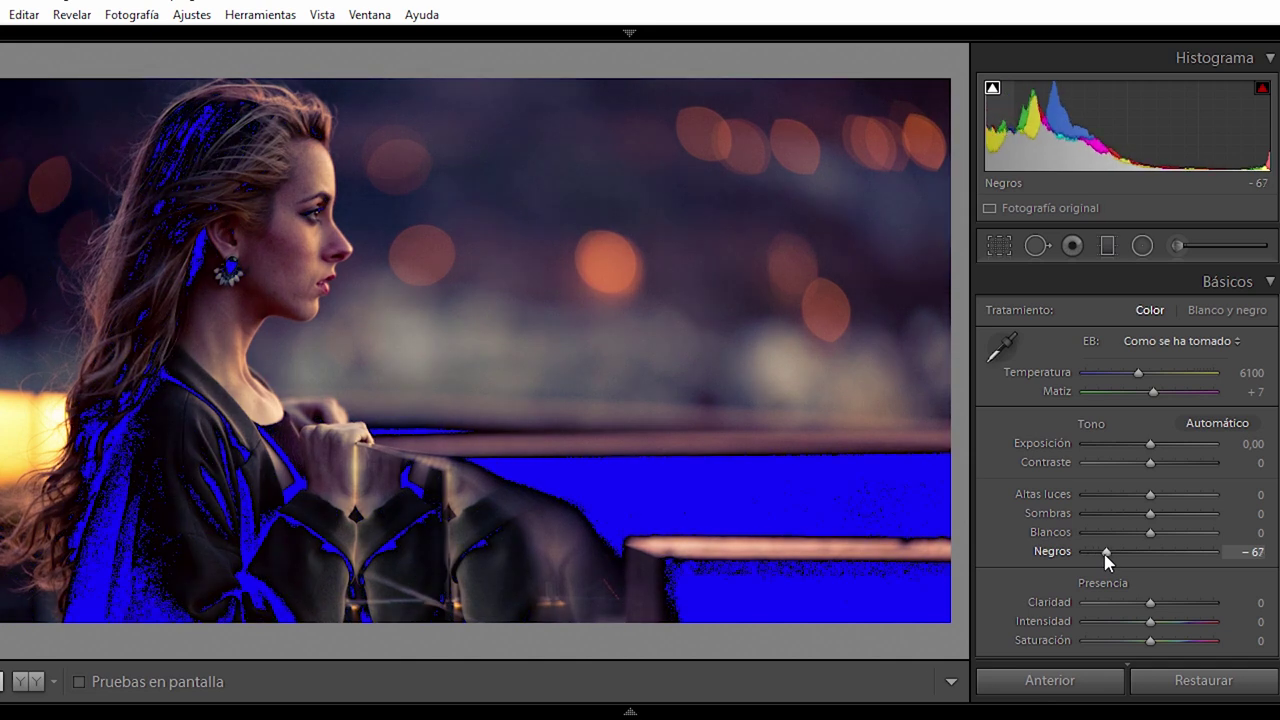
# Lift the Tone Curve's black point to give the shadows a faded look.
pyautogui.scroll(-1, 1127, 465)
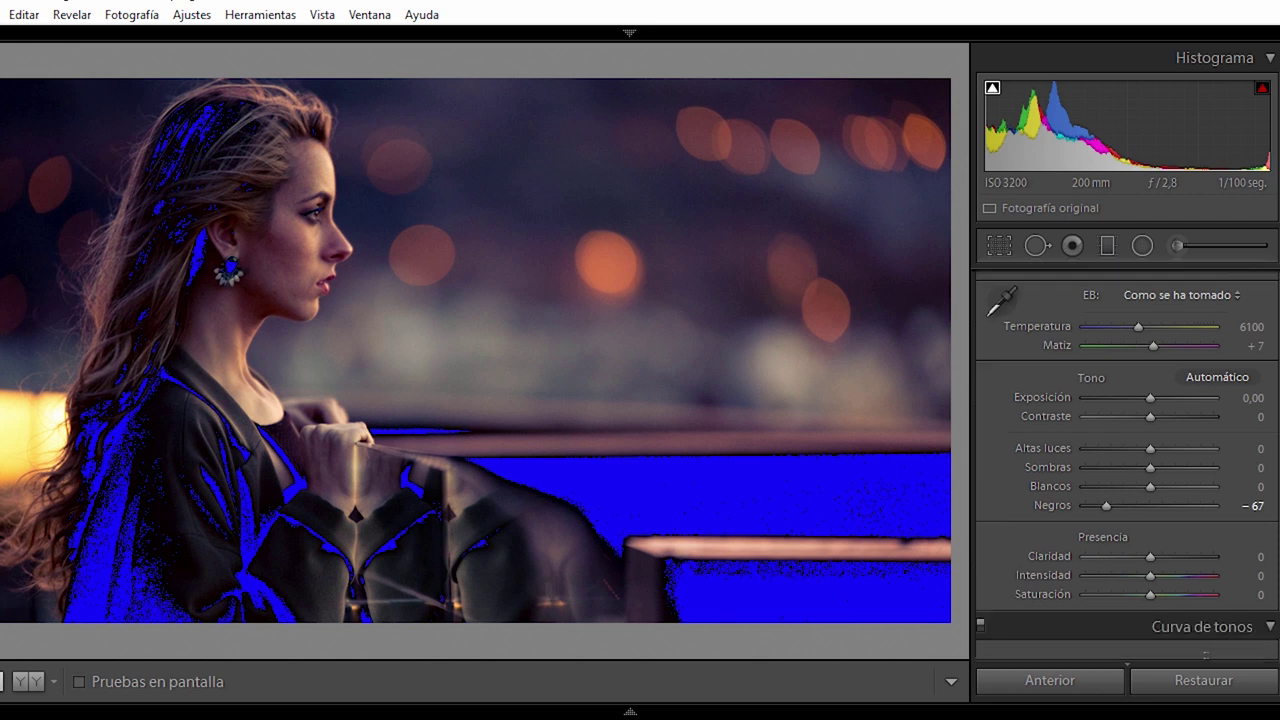
pyautogui.scroll(-5, 1127, 465)
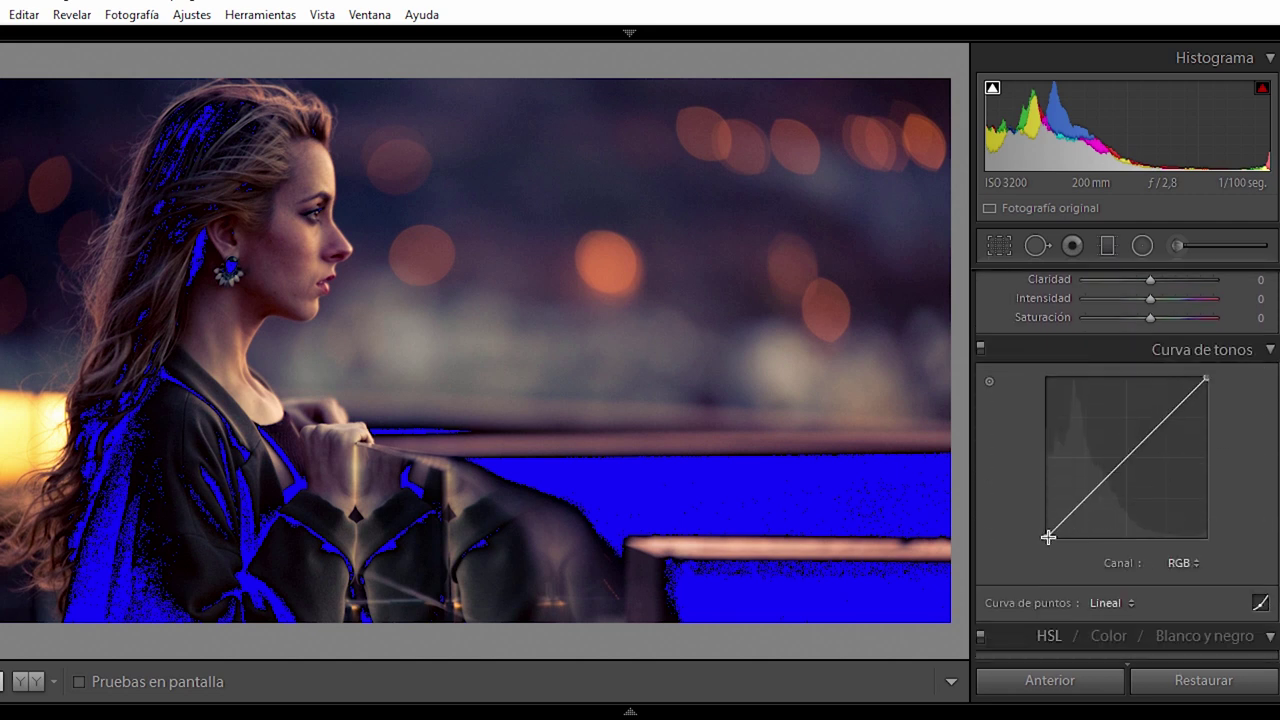
pyautogui.moveTo(1048, 537); pyautogui.dragTo(1046, 526)
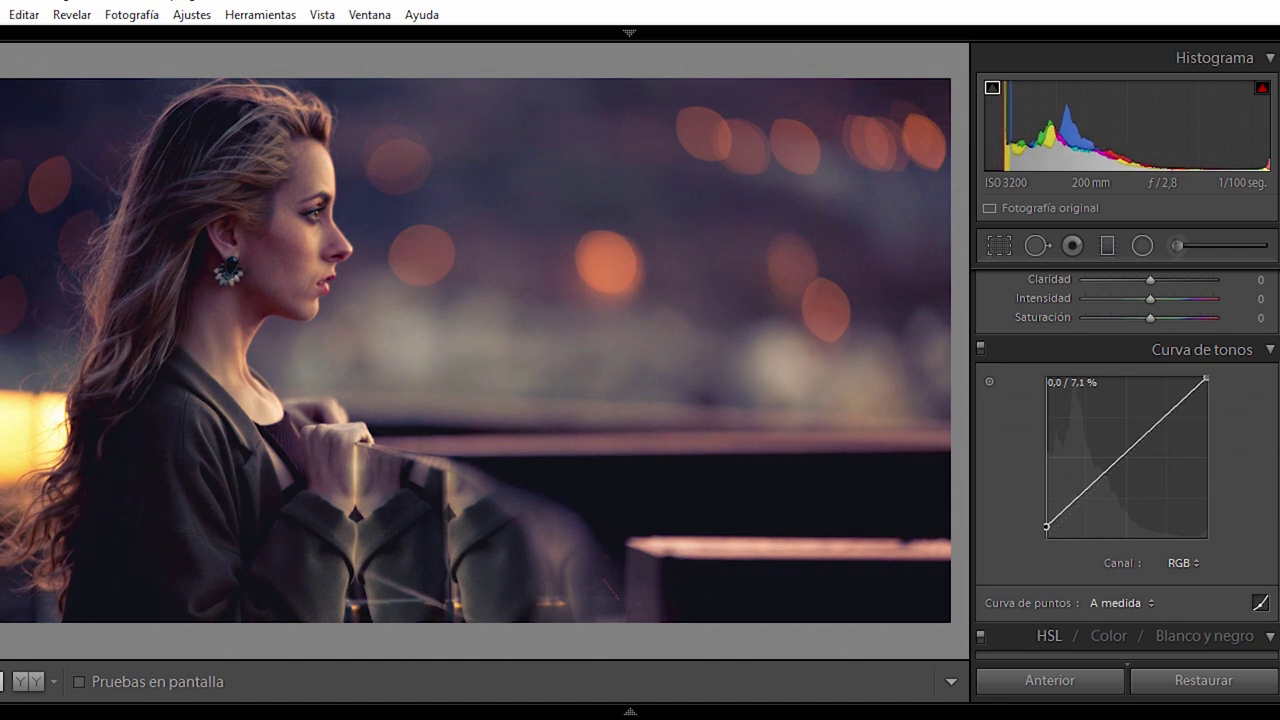
pyautogui.scroll(5, 1127, 460)
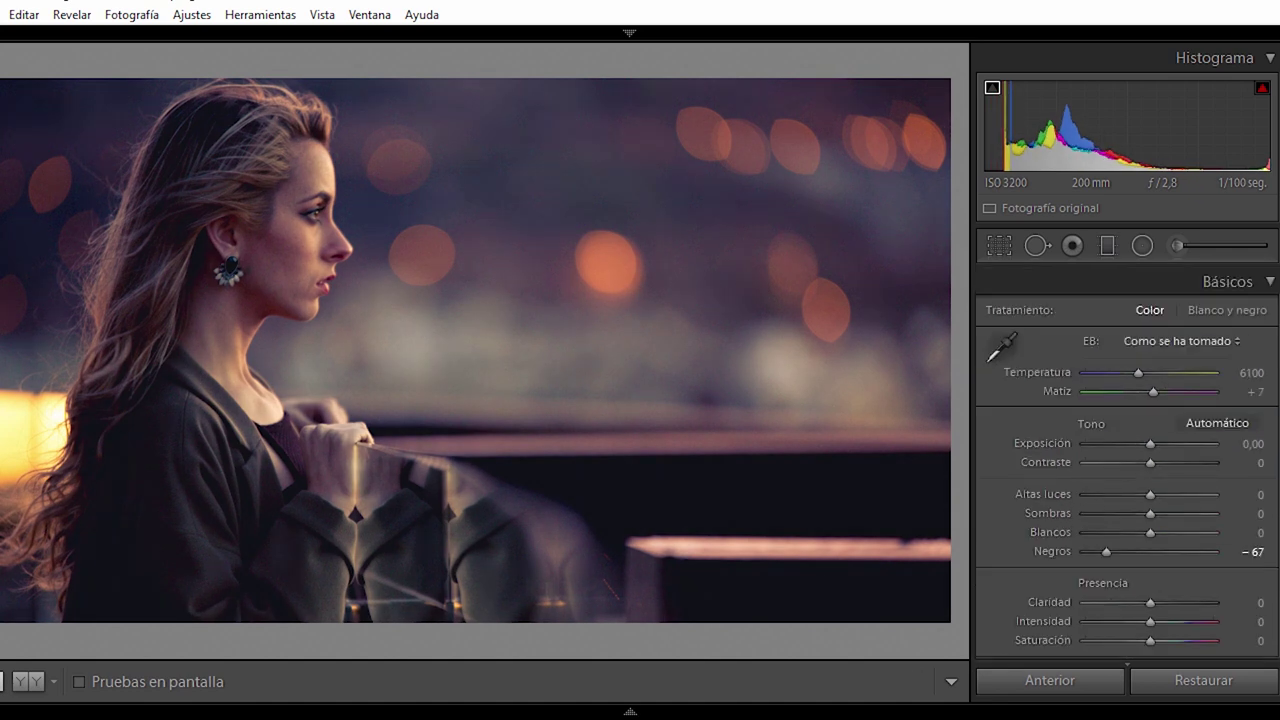
# Set Contrast to +33, Highlights to −18 and Vibrance to +36.
pyautogui.click(1175, 463)
pyautogui.moveTo(1175, 466); pyautogui.dragTo(1172, 466)
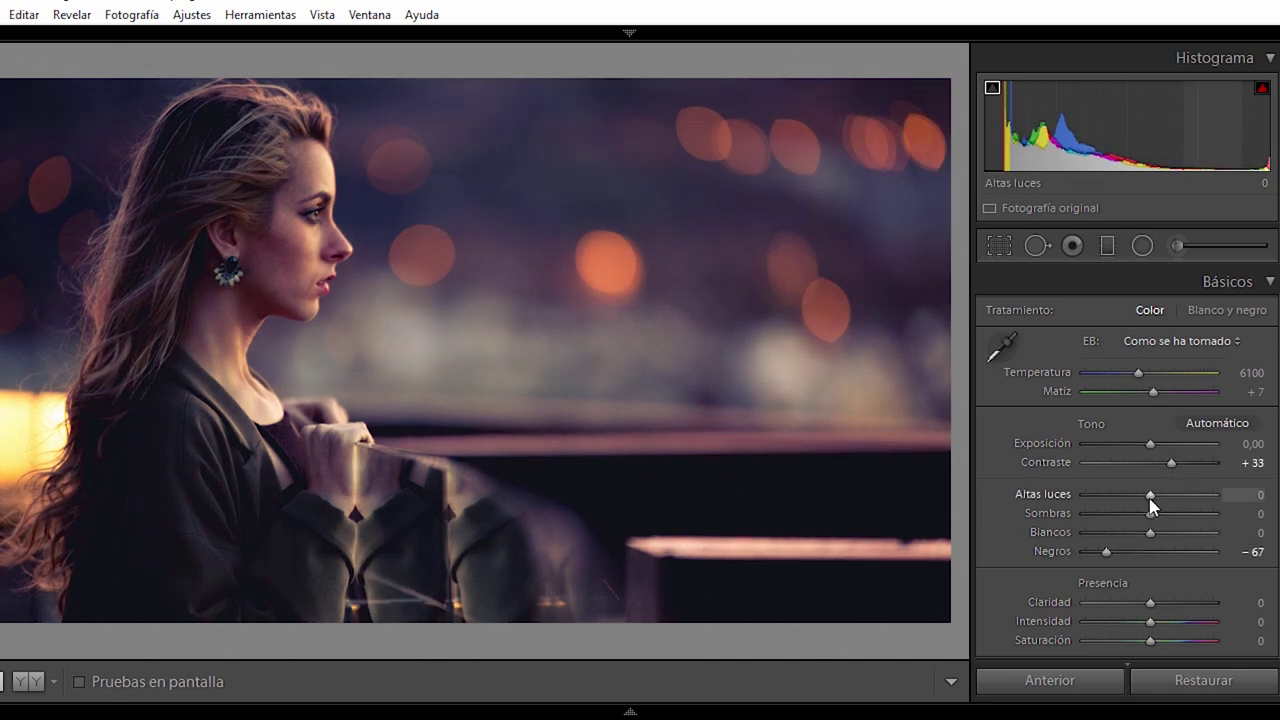
pyautogui.moveTo(1148, 505); pyautogui.dragTo(1140, 502)
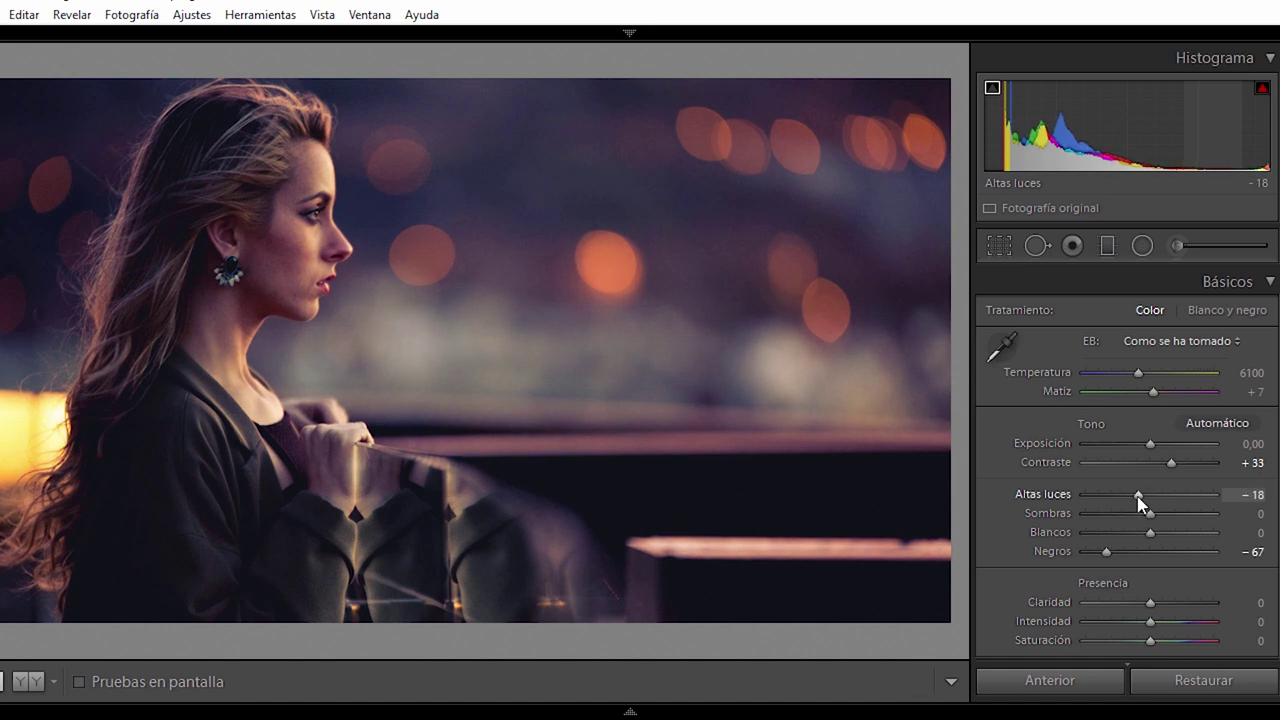
pyautogui.moveTo(1177, 624); pyautogui.dragTo(1182, 630)
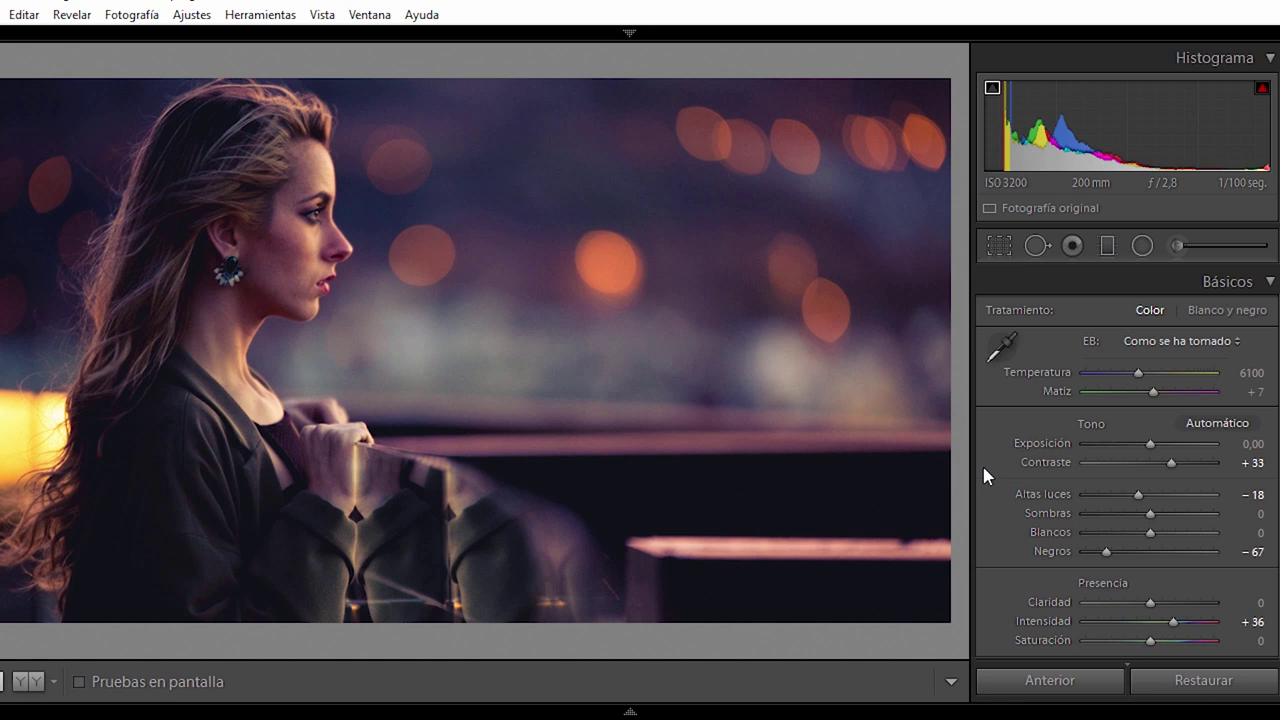
# Paint a warming brush (temperature +20, size 15, full feather) over the hand and collar.
pyautogui.click(1177, 246)
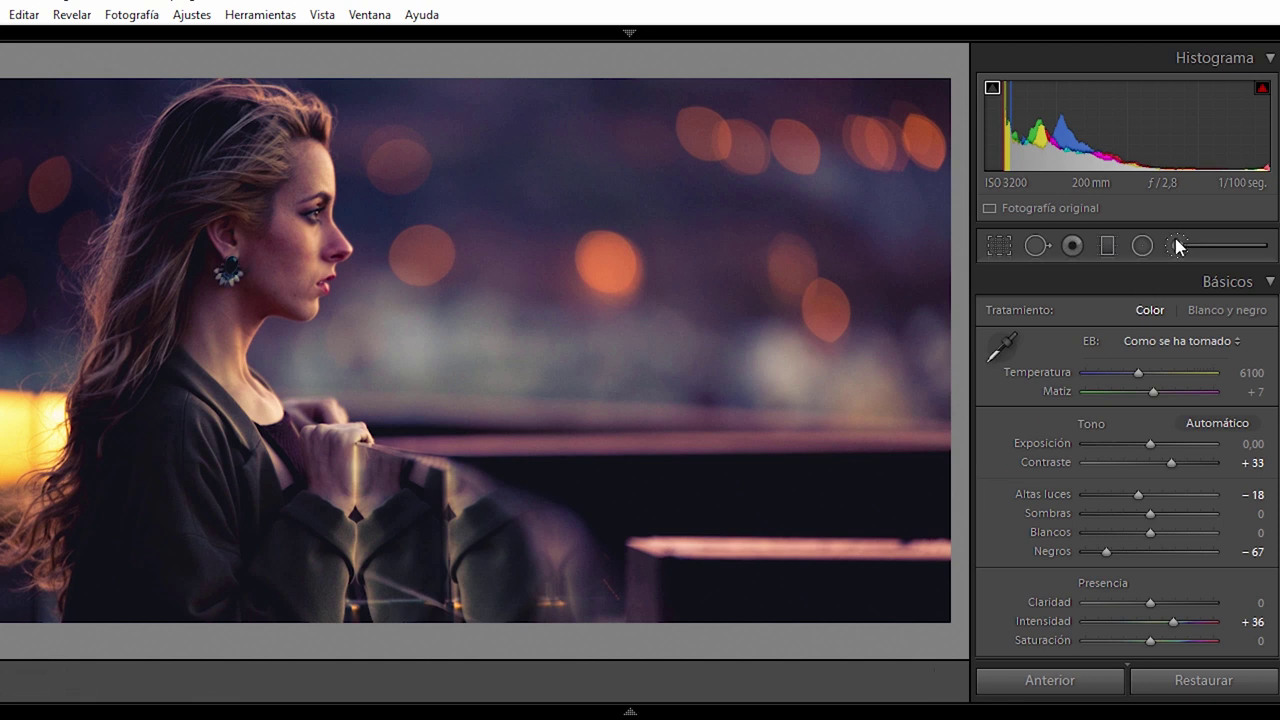
pyautogui.doubleClick(1136, 392)
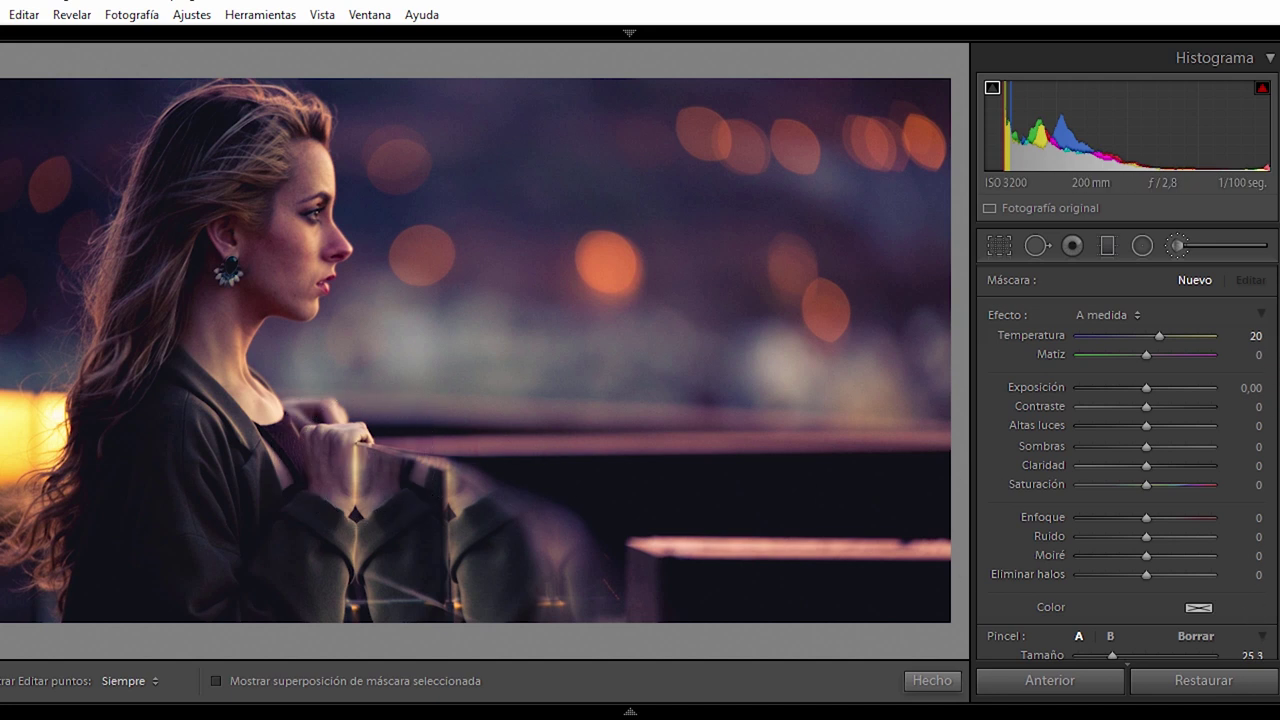
pyautogui.scroll(-3, 1118, 500)
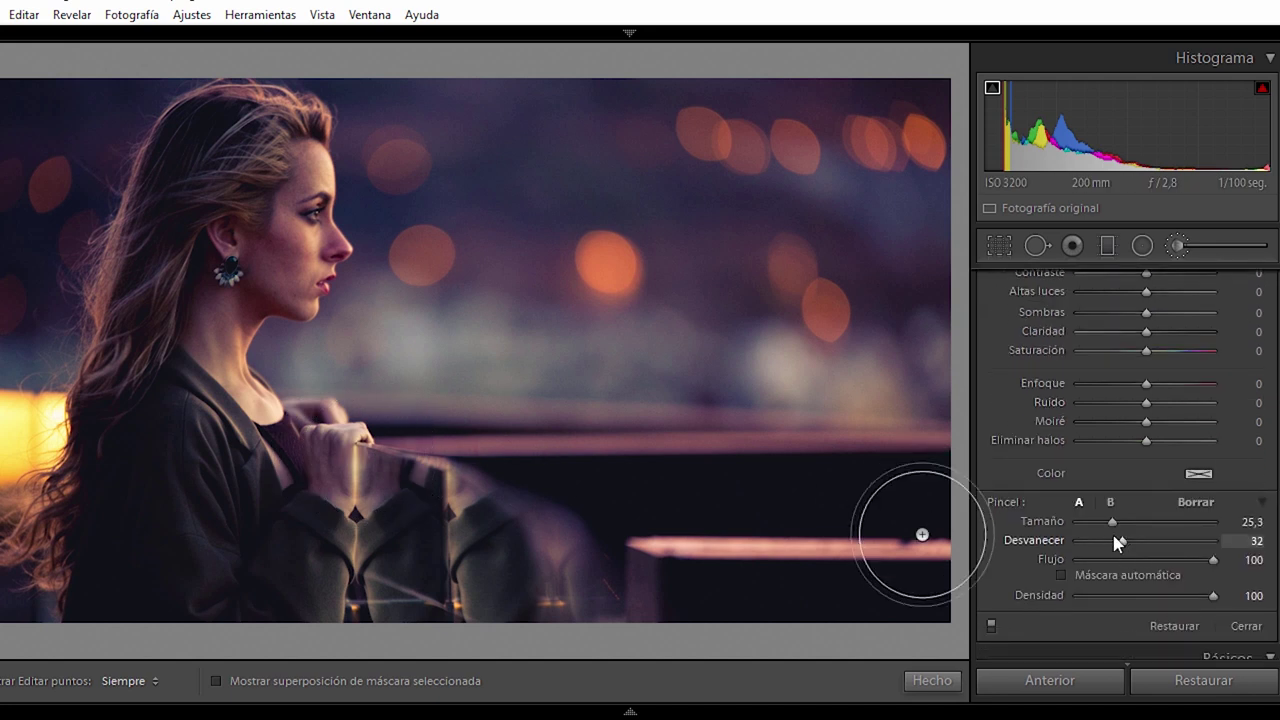
pyautogui.moveTo(1122, 541); pyautogui.dragTo(1228, 541)
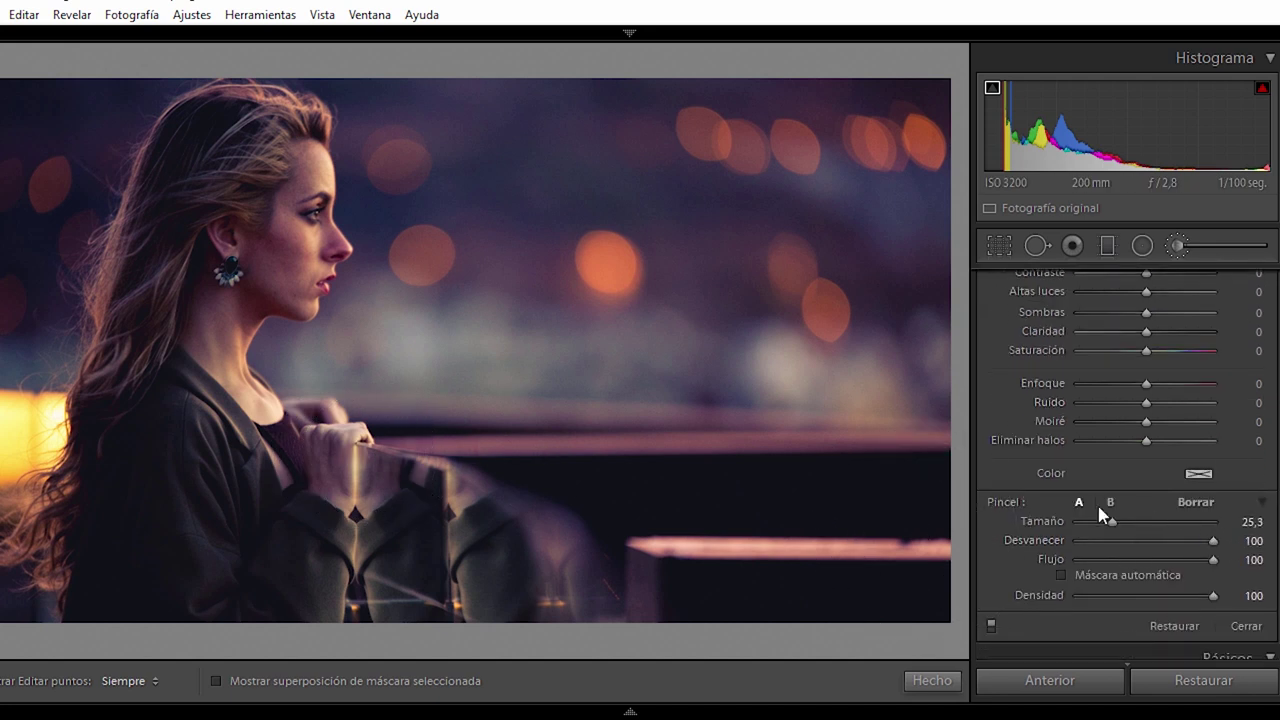
pyautogui.moveTo(1112, 522); pyautogui.dragTo(1098, 522)
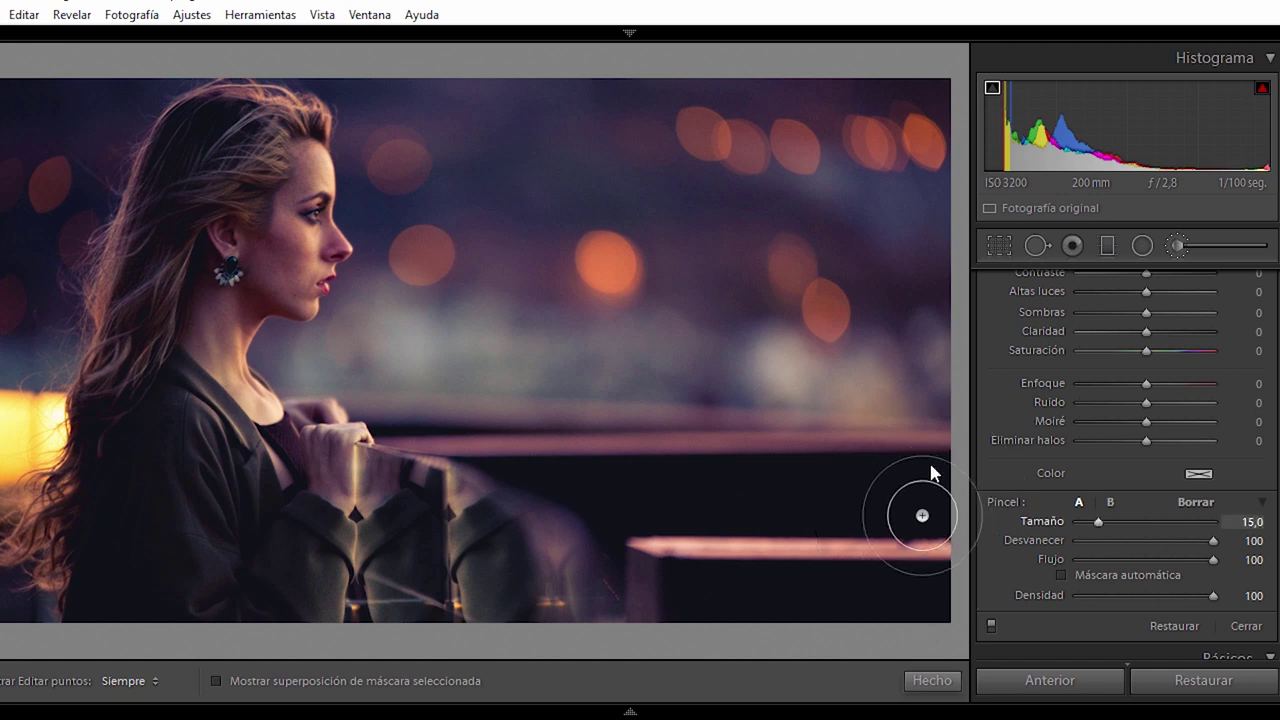
pyautogui.press('h')
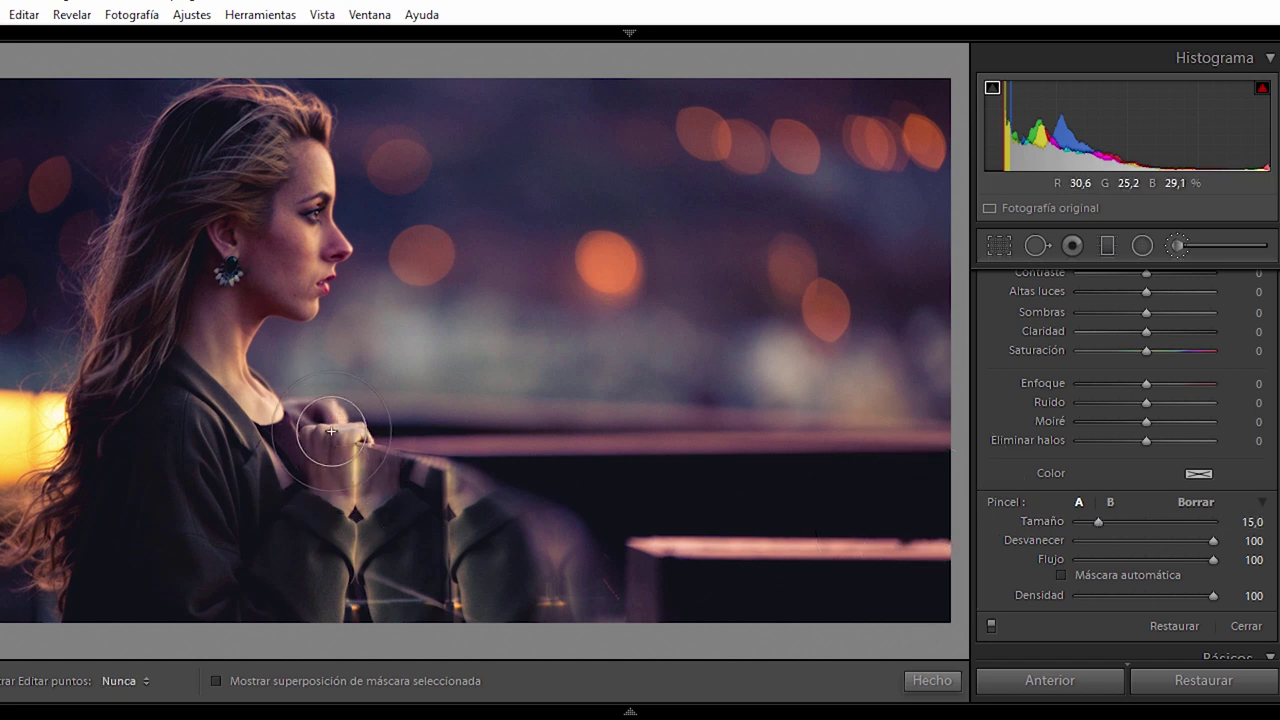
pyautogui.moveTo(317, 421)
pyautogui.mouseDown()
pyautogui.moveTo(428, 501)
pyautogui.moveTo(407, 600)
pyautogui.moveTo(467, 541)
pyautogui.moveTo(371, 500)
pyautogui.moveTo(400, 486)
pyautogui.moveTo(449, 514)
pyautogui.moveTo(491, 563)
pyautogui.moveTo(423, 531)
pyautogui.moveTo(304, 436)
pyautogui.moveTo(337, 449)
pyautogui.mouseUp()
pyautogui.press('h')
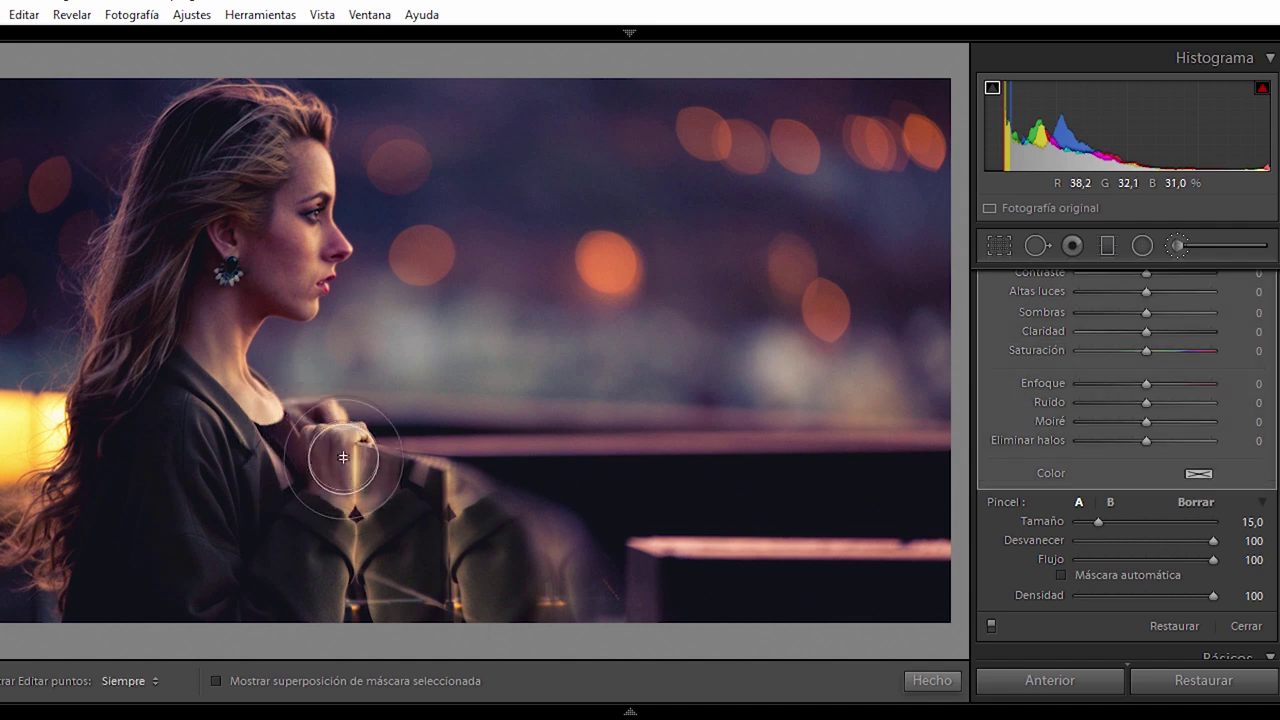
# Finish the brush, check the eye at 1:1, and set Clarity to +10.
pyautogui.click(927, 681)
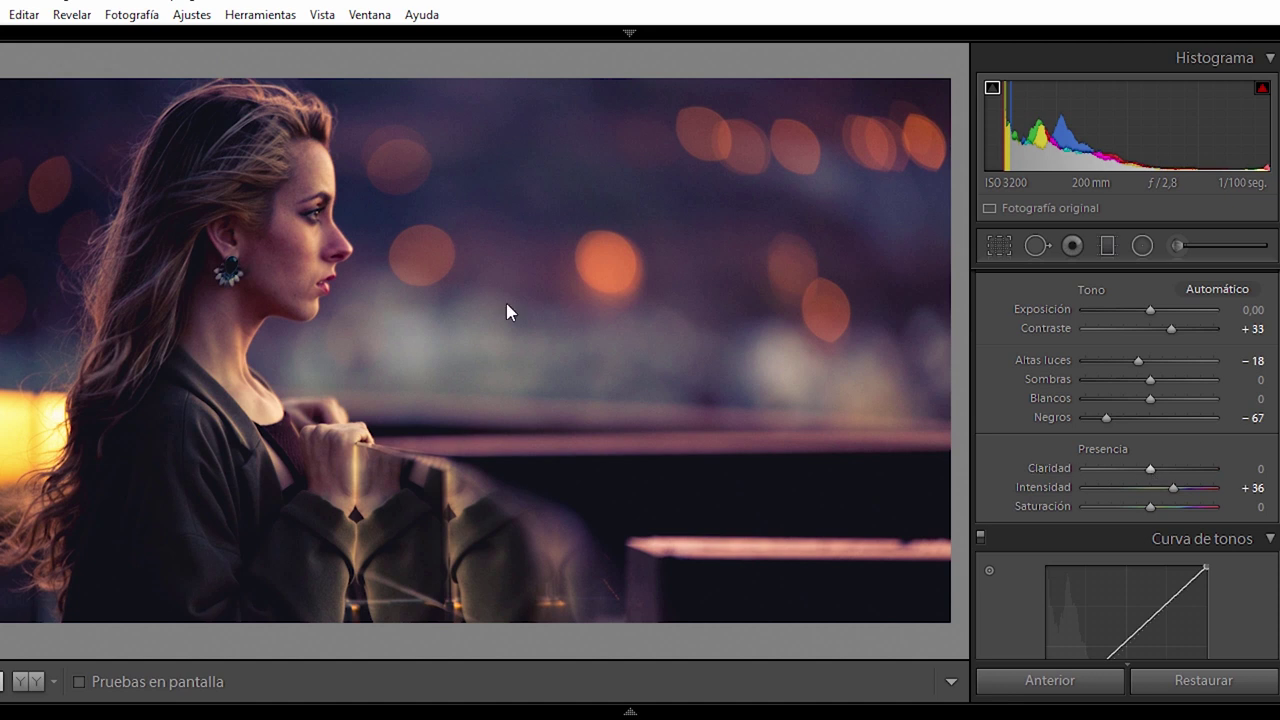
pyautogui.click(313, 222)
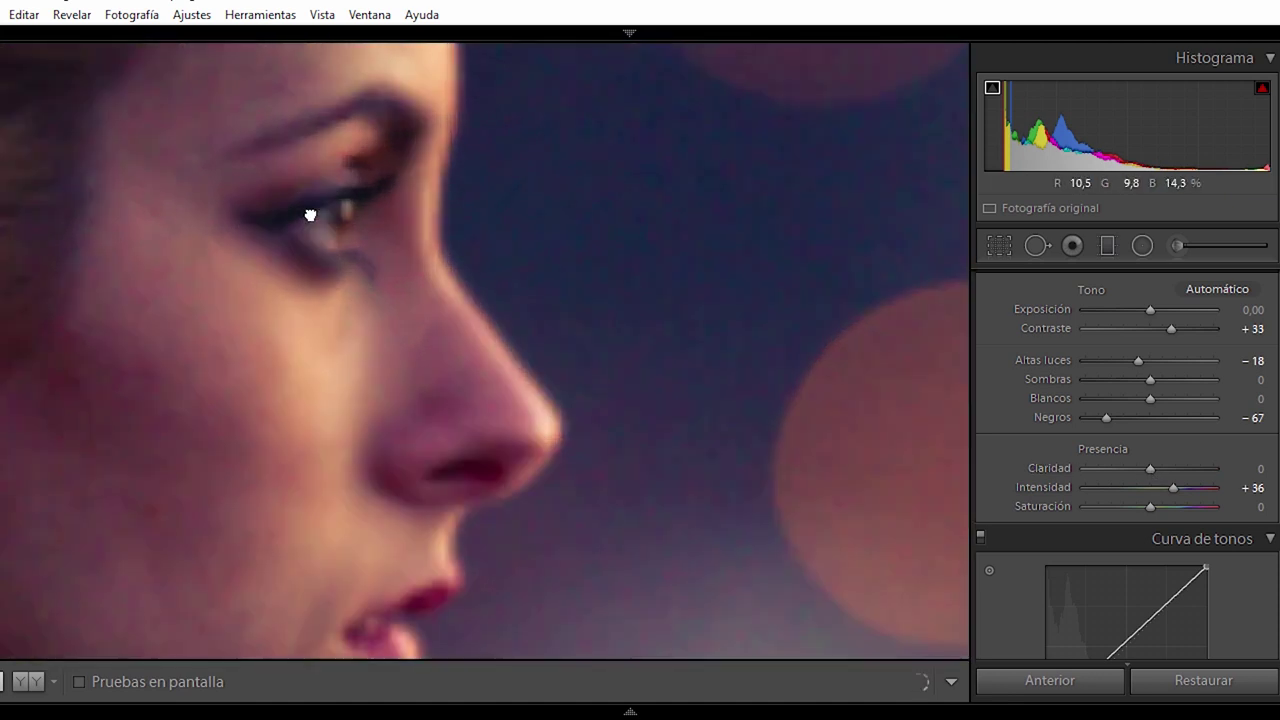
pyautogui.click(310, 215)
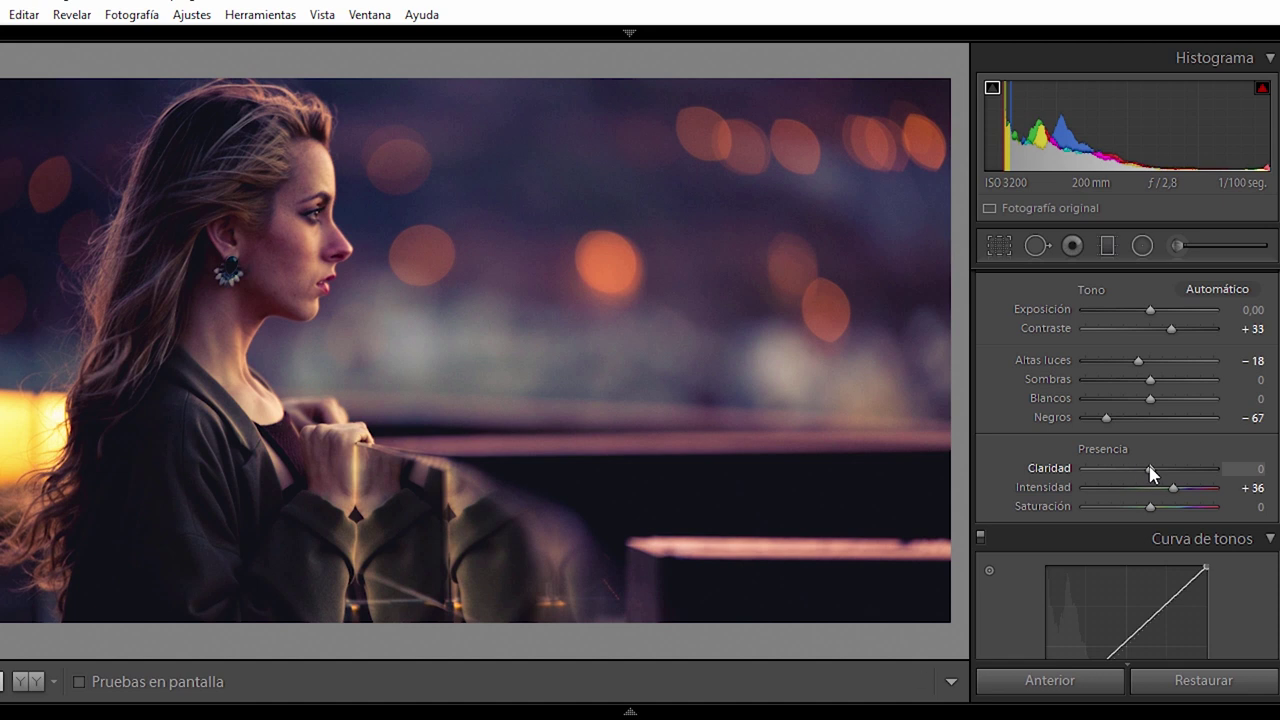
pyautogui.press('Up')
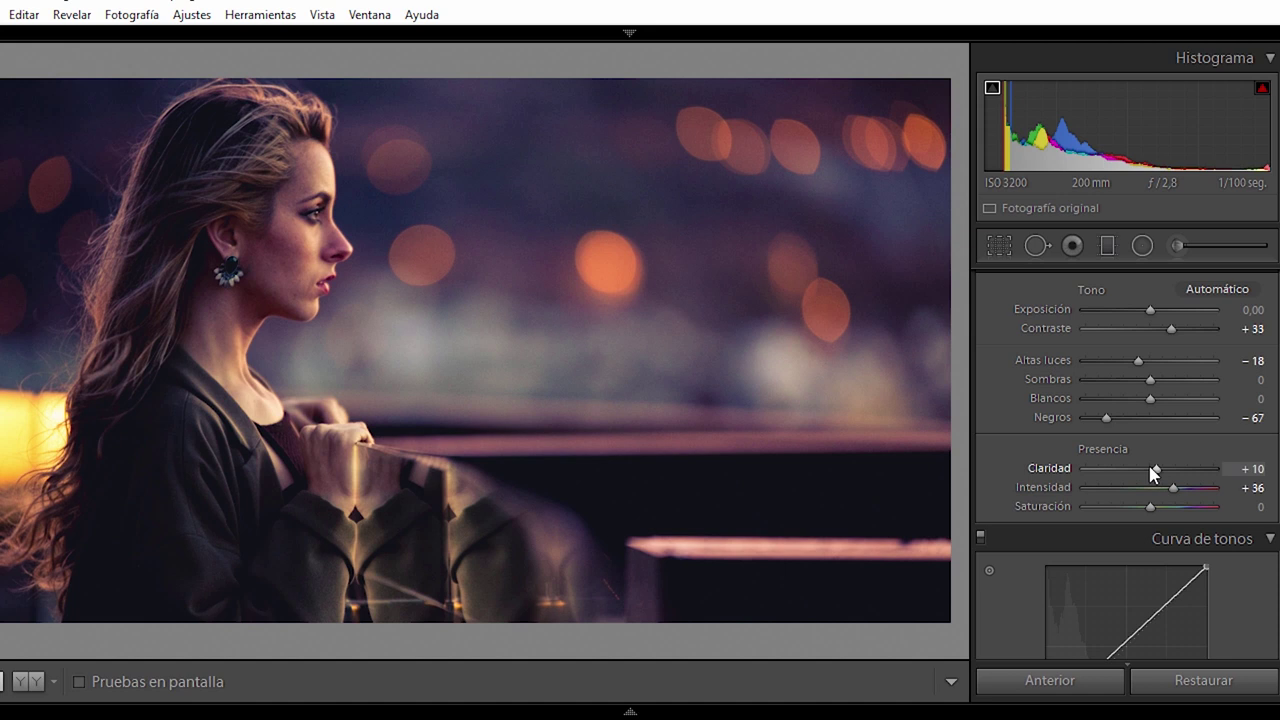
# Set sharpening to Amount 65, Radius 1.2 and Detail 43, previewing on the eye.
pyautogui.scroll(-5, 1176, 470)
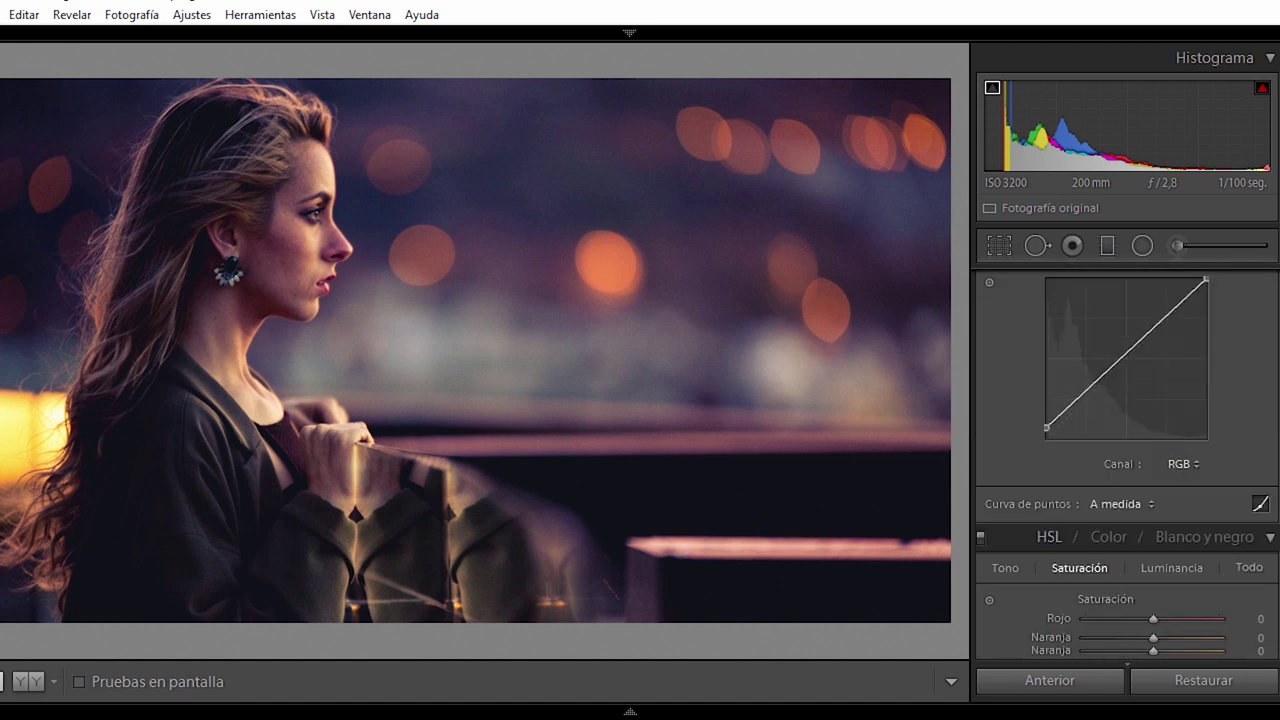
pyautogui.scroll(-5, 1176, 470)
pyautogui.scroll(-5, 1176, 470)
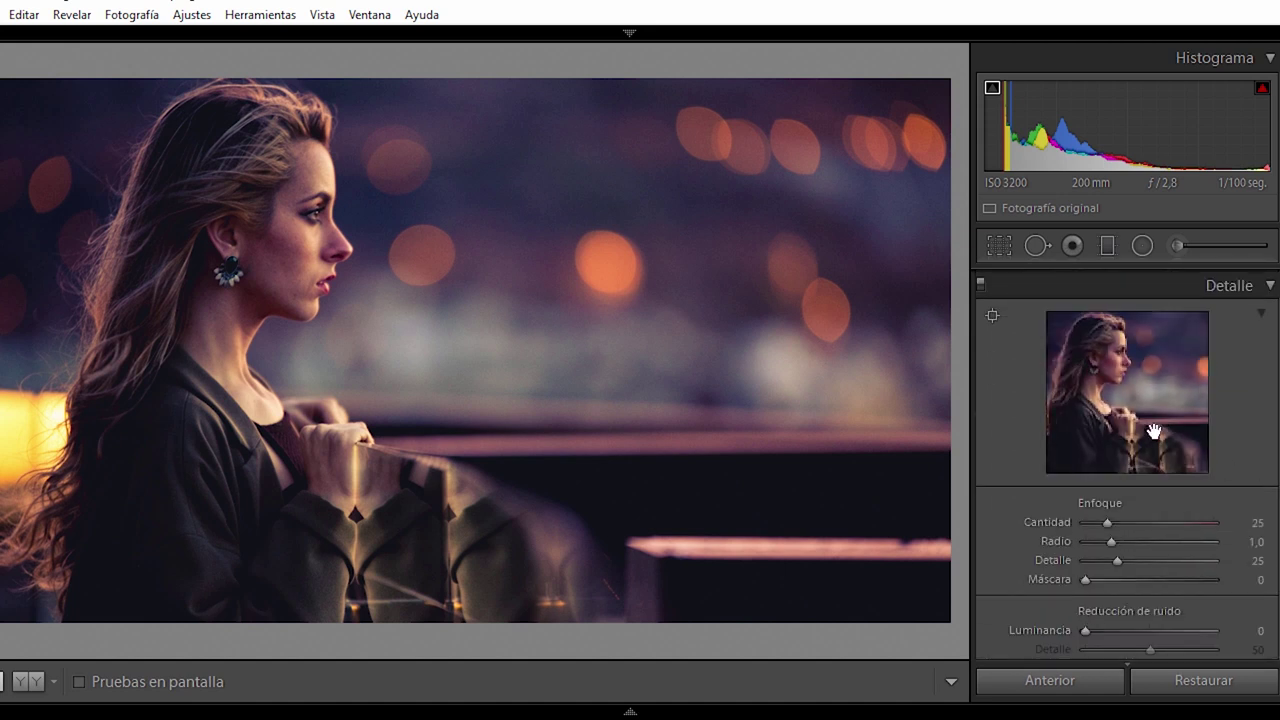
pyautogui.click(1121, 351)
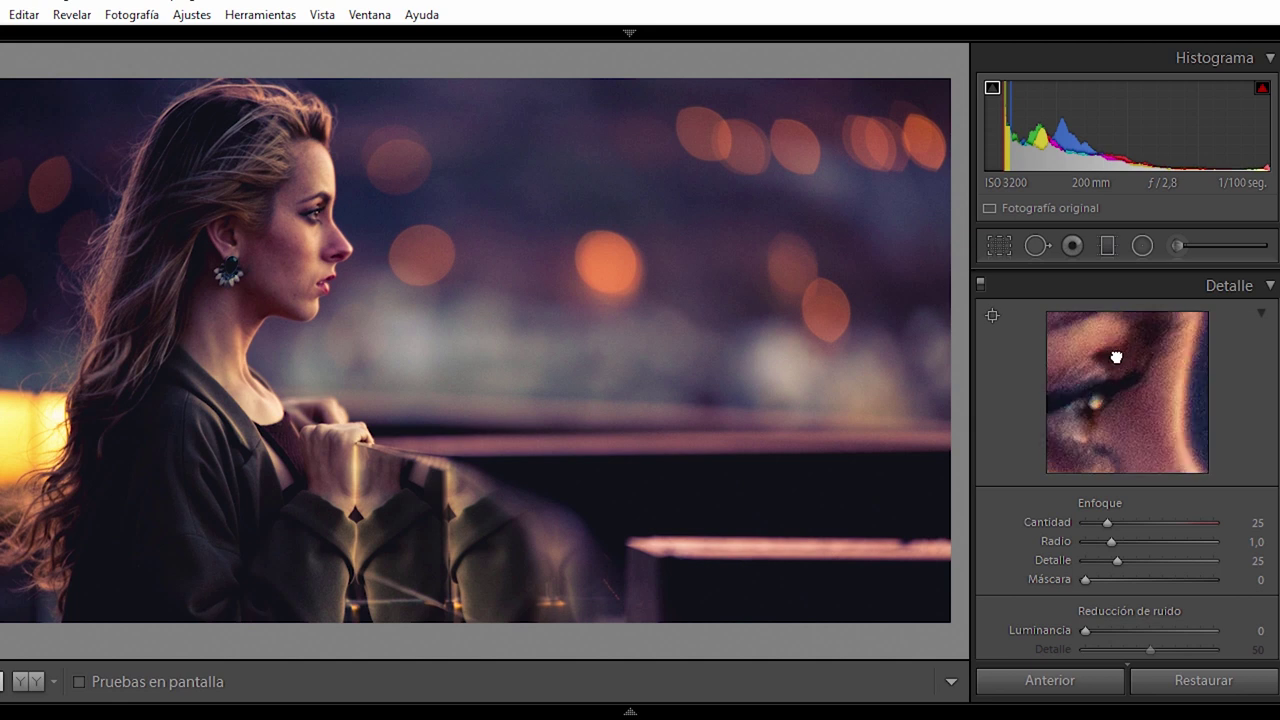
pyautogui.moveTo(1116, 357); pyautogui.dragTo(1143, 346)
pyautogui.click(1139, 522)
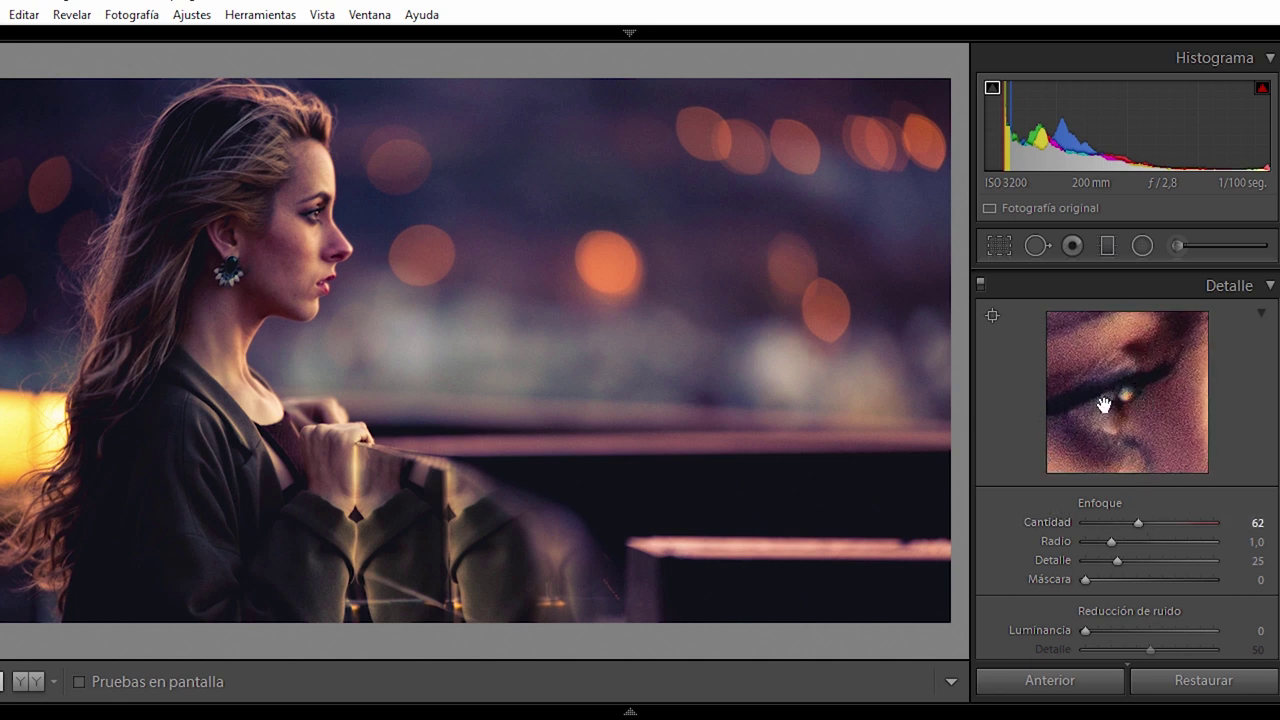
pyautogui.moveTo(1111, 546); pyautogui.dragTo(1121, 544)
# Zoom to 1:1 on the cheek and earring and select the Spot Removal tool.
pyautogui.click(281, 270)
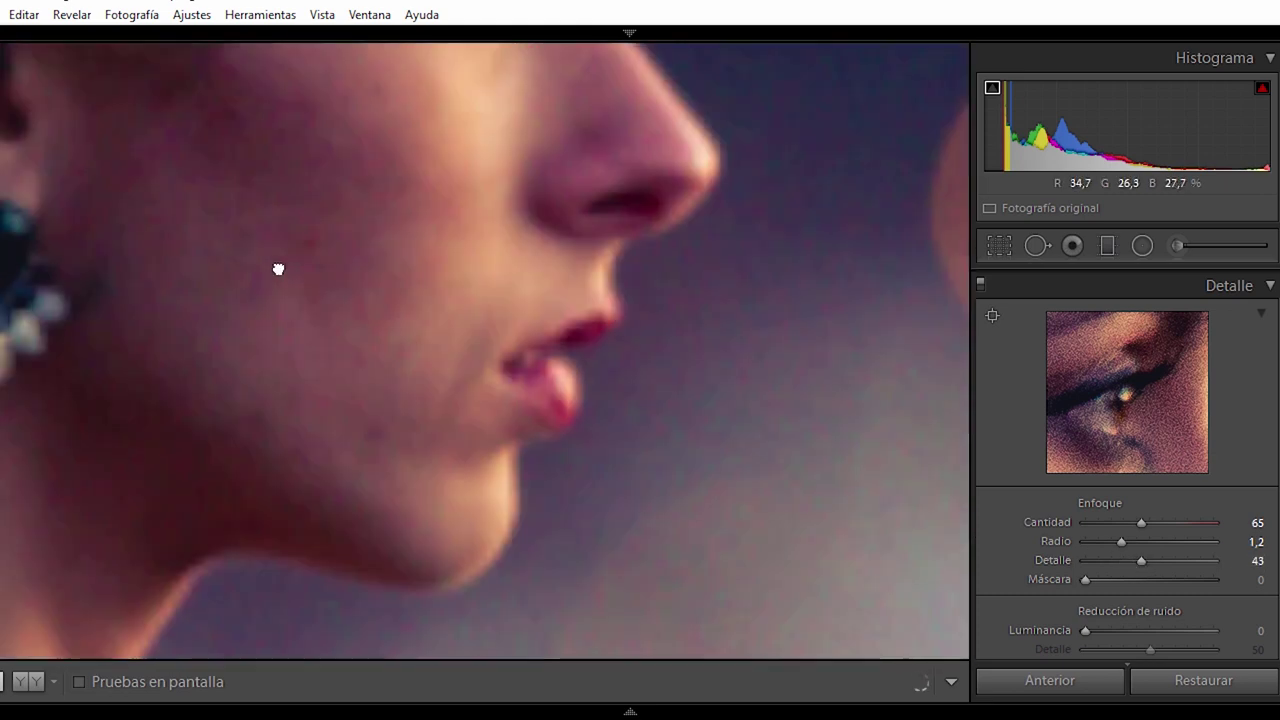
pyautogui.moveTo(294, 269); pyautogui.dragTo(435, 338)
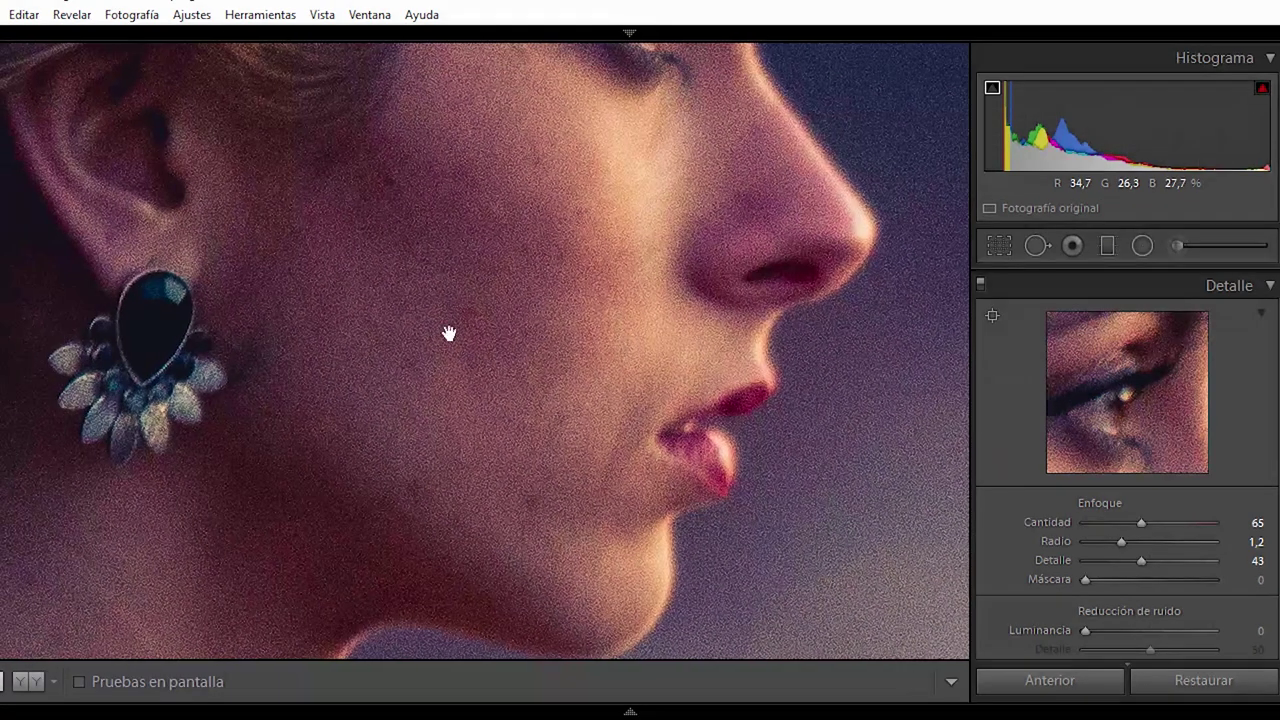
pyautogui.click(1037, 246)
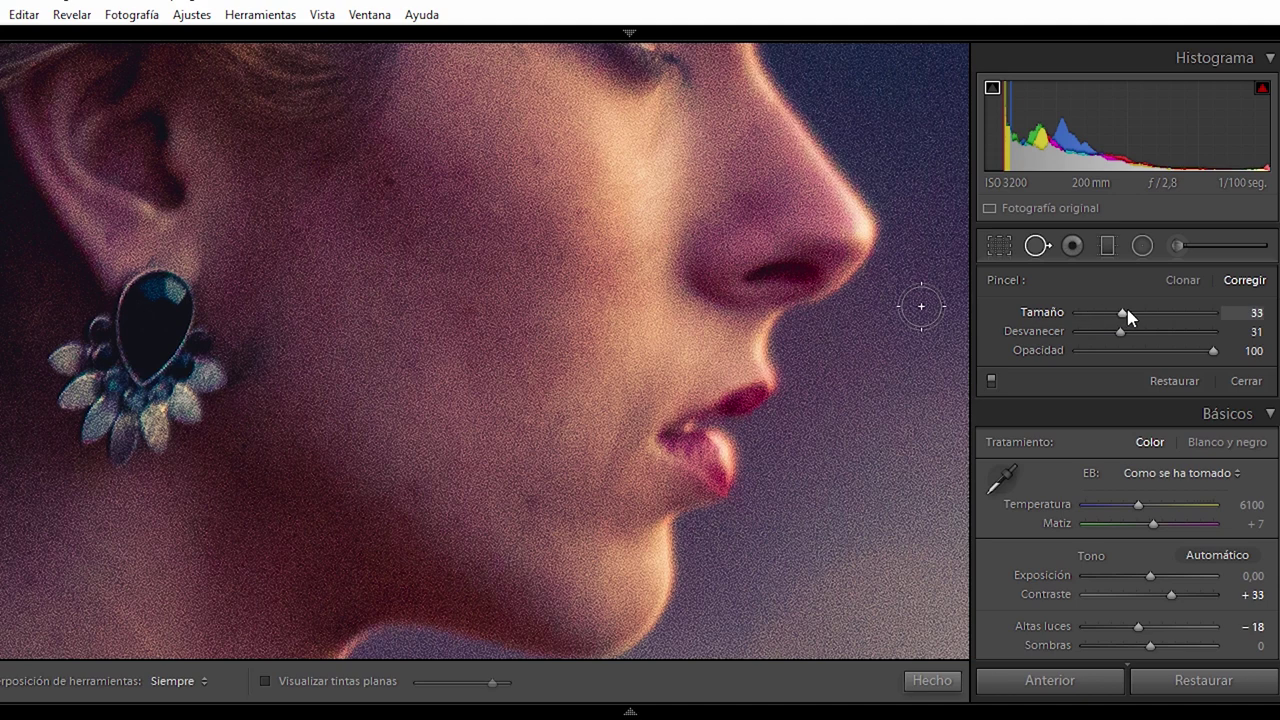
# Heal blemishes on the chin, jaw and cheek with a size-26 healing brush.
pyautogui.moveTo(1122, 318); pyautogui.dragTo(1113, 318)
pyautogui.click(529, 503)
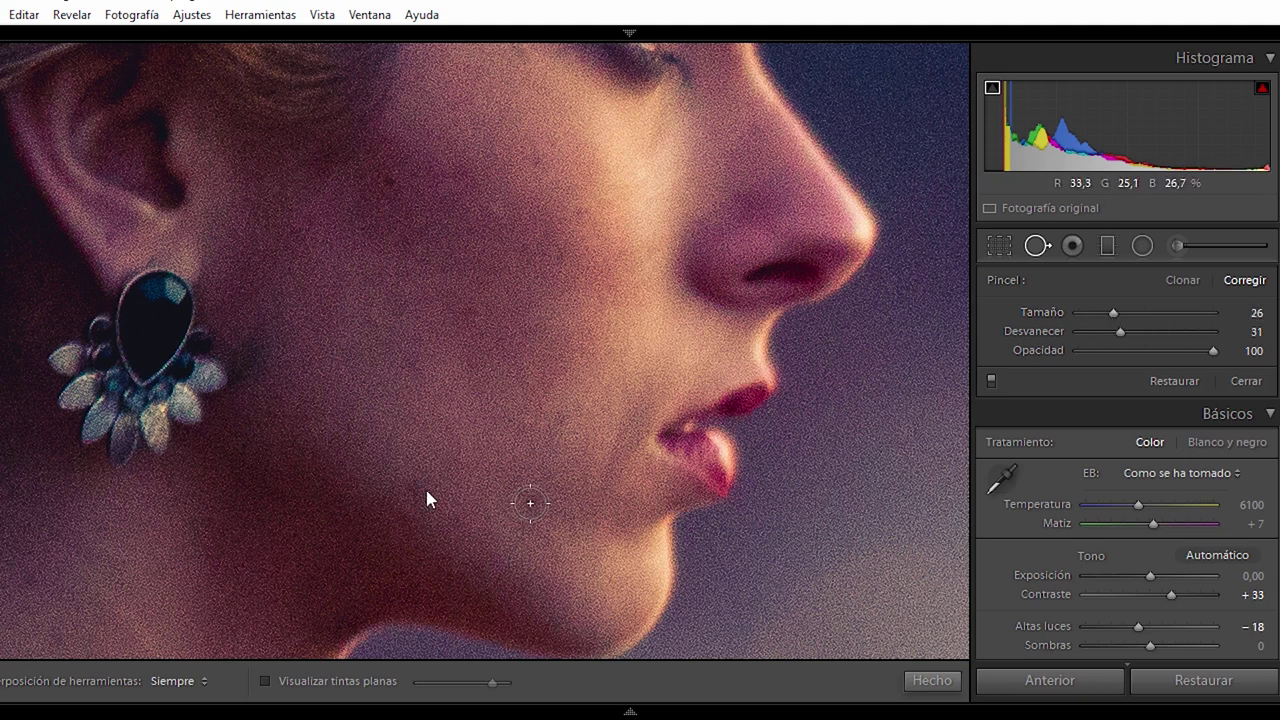
pyautogui.click(412, 488)
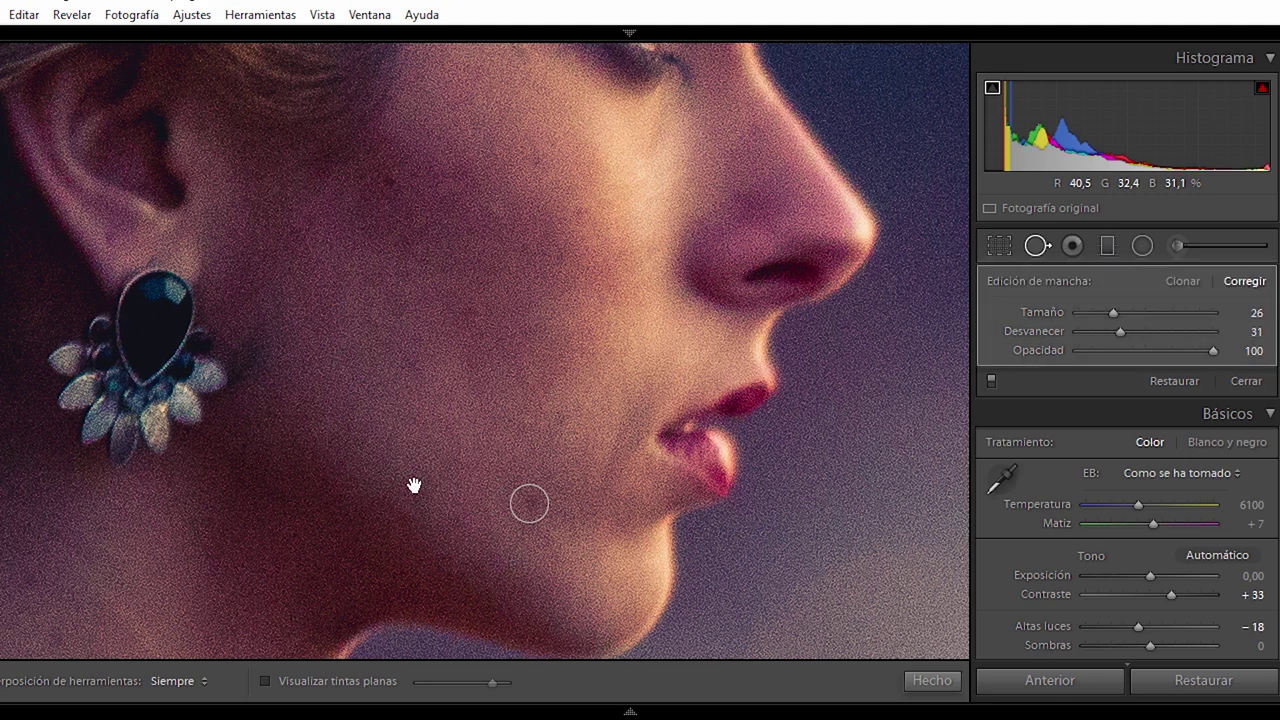
pyautogui.click(467, 312)
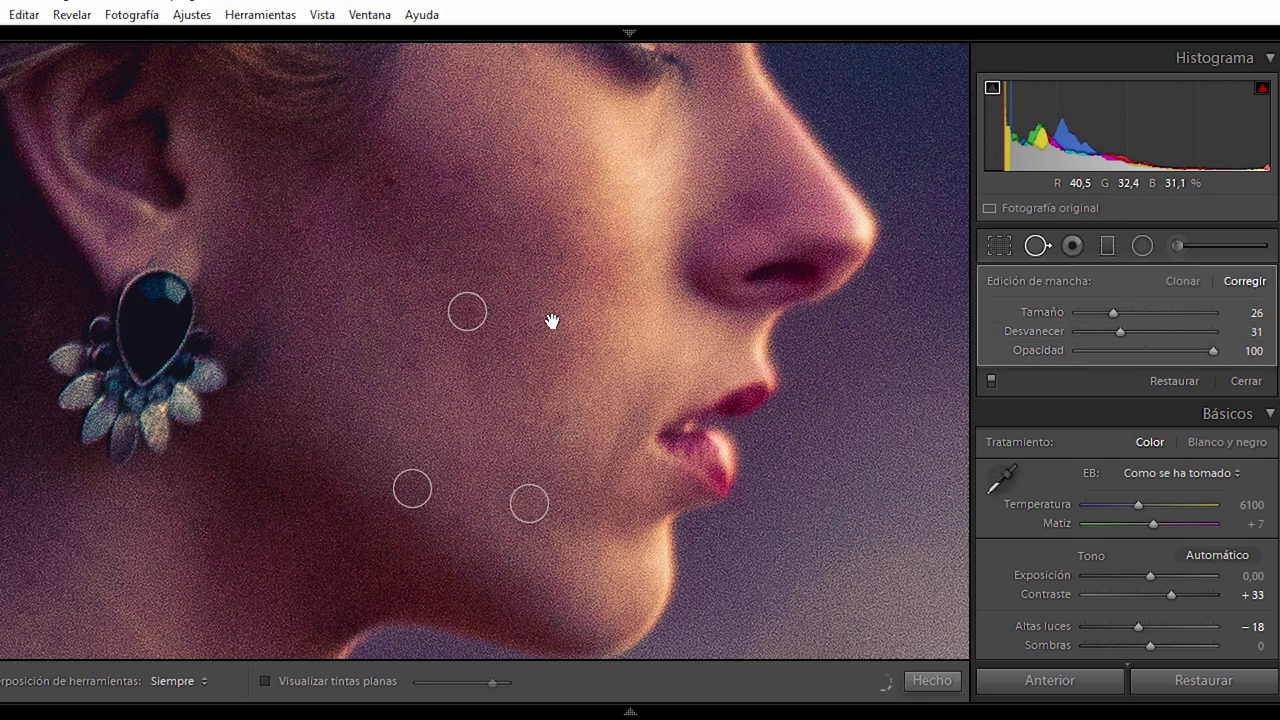
pyautogui.click(559, 260)
pyautogui.click(535, 155)
pyautogui.click(535, 155)
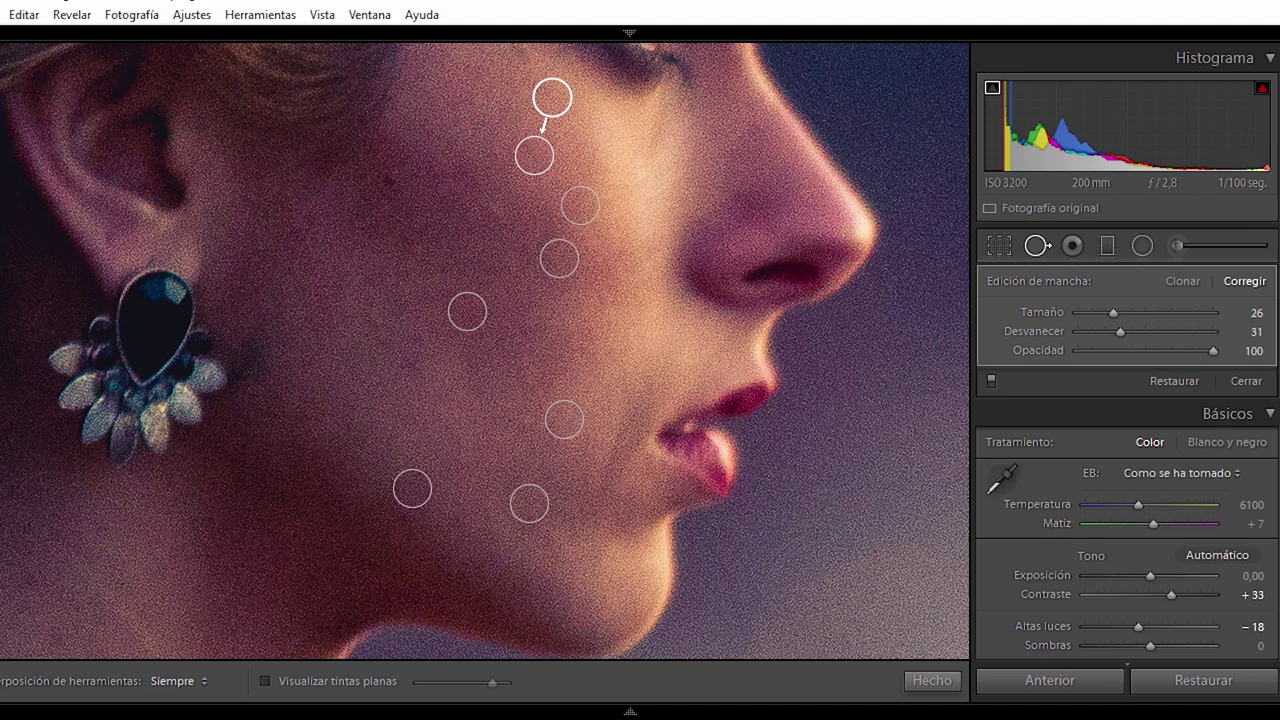
# Heal two forehead blemishes, then close Spot Removal and return to the full view.
pyautogui.click(68, 172)
pyautogui.moveTo(70, 172); pyautogui.dragTo(80, 169)
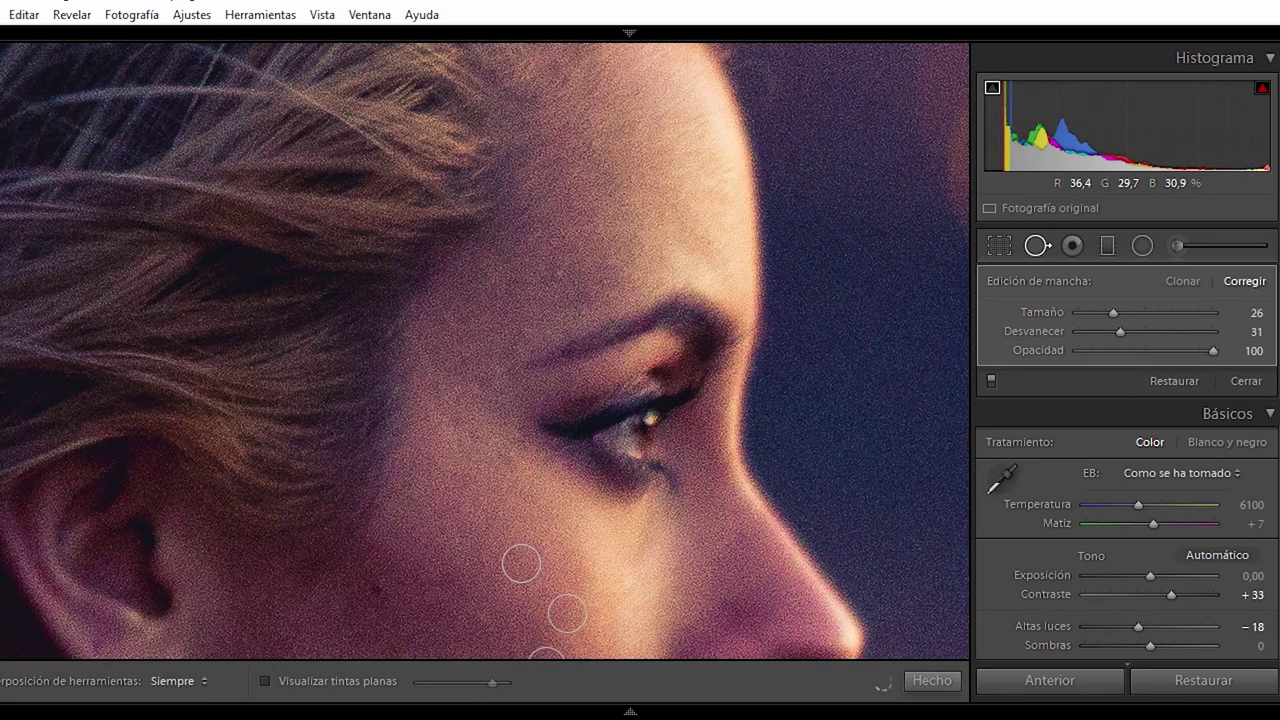
pyautogui.click(557, 282)
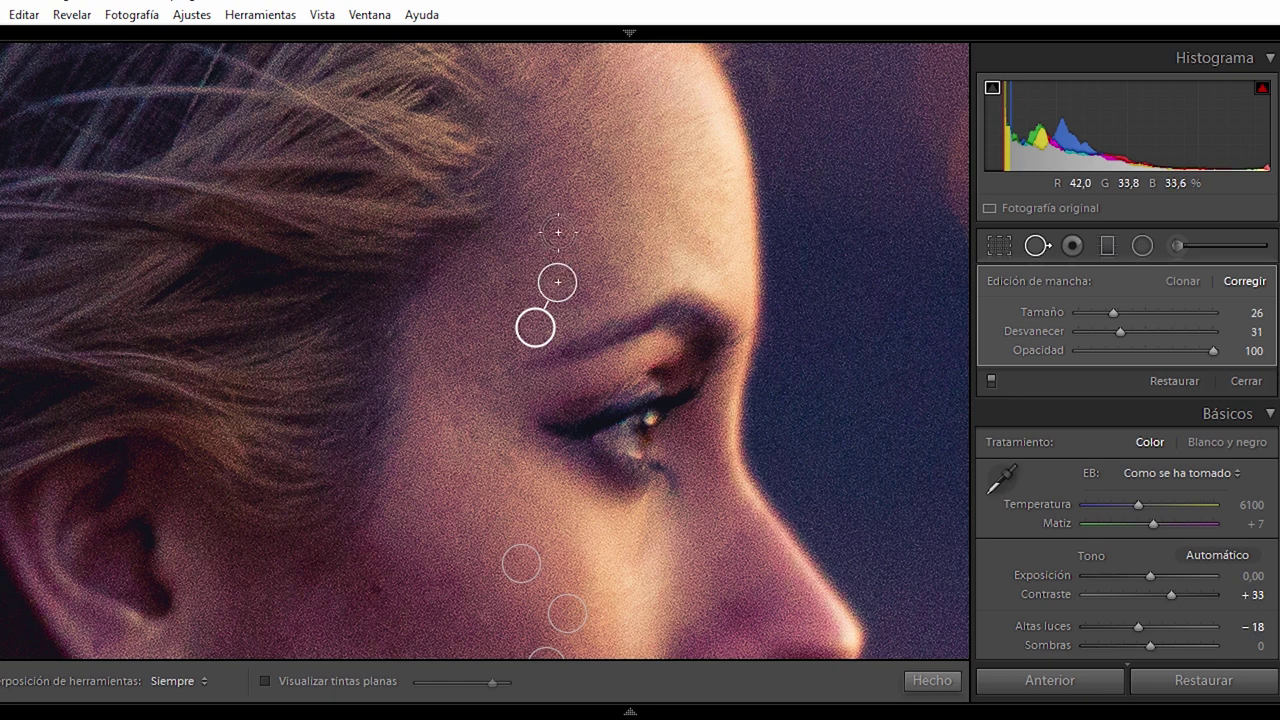
pyautogui.click(557, 232)
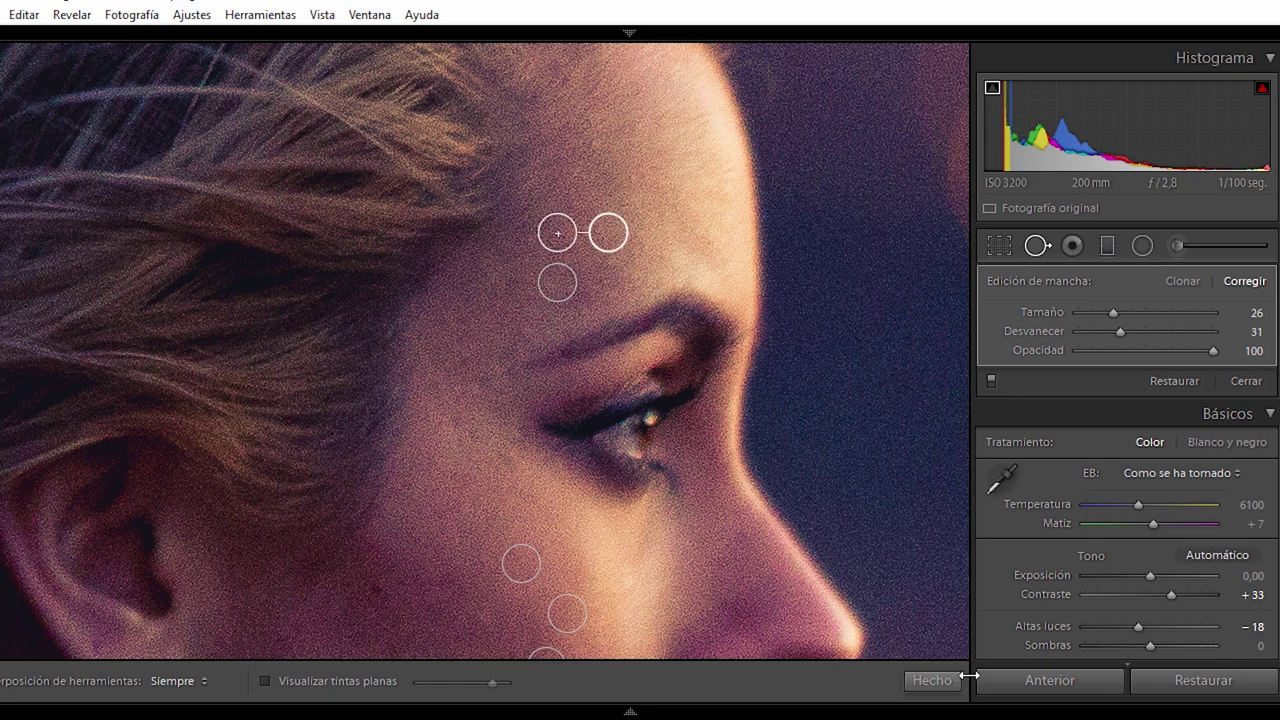
pyautogui.click(935, 681)
pyautogui.click(783, 463)
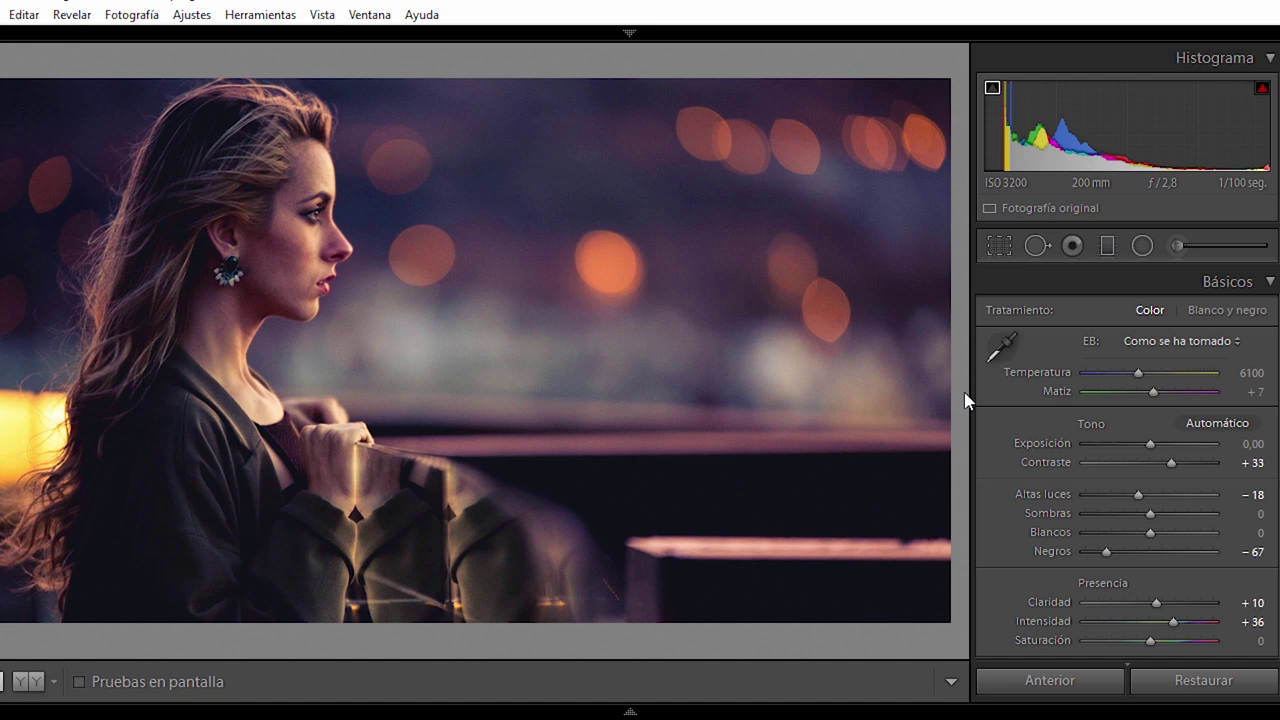
# Draw a graduated filter across the hair and face with Temperature 38 and Highlights 29.
pyautogui.click(1107, 246)
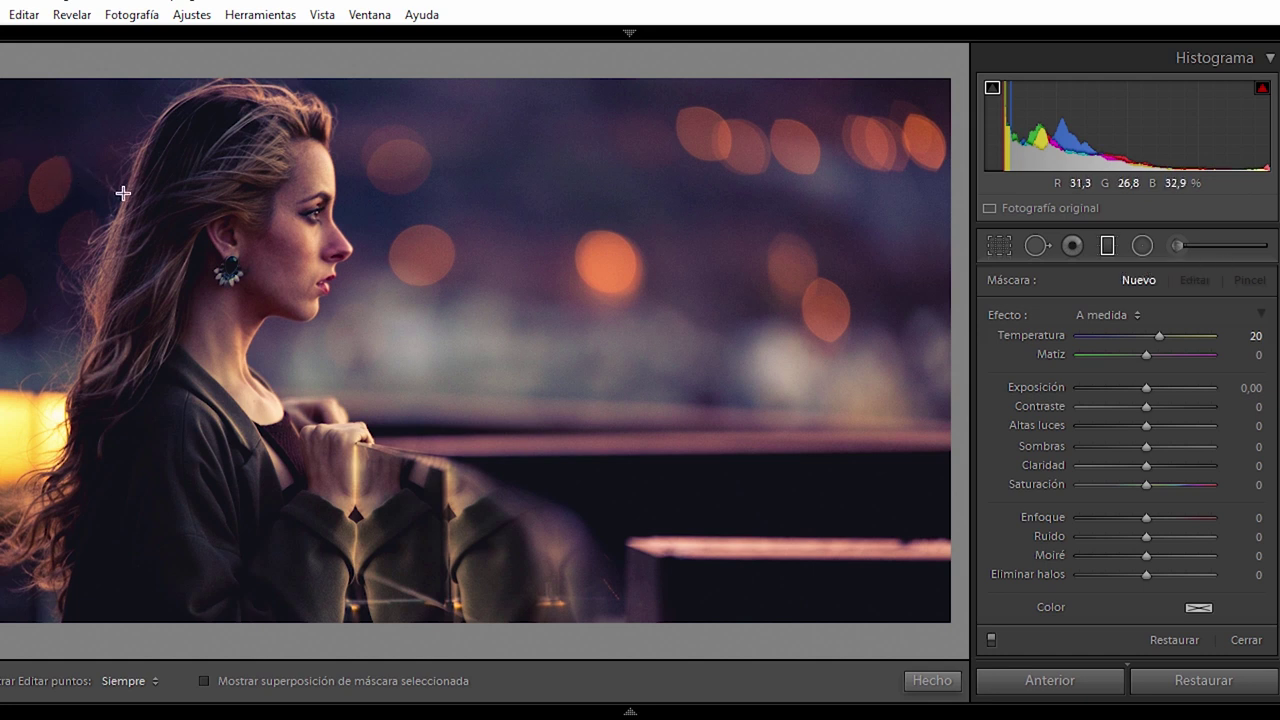
pyautogui.moveTo(160, 218)
pyautogui.mouseDown()
pyautogui.moveTo(271, 275)
pyautogui.moveTo(322, 268)
pyautogui.mouseUp()
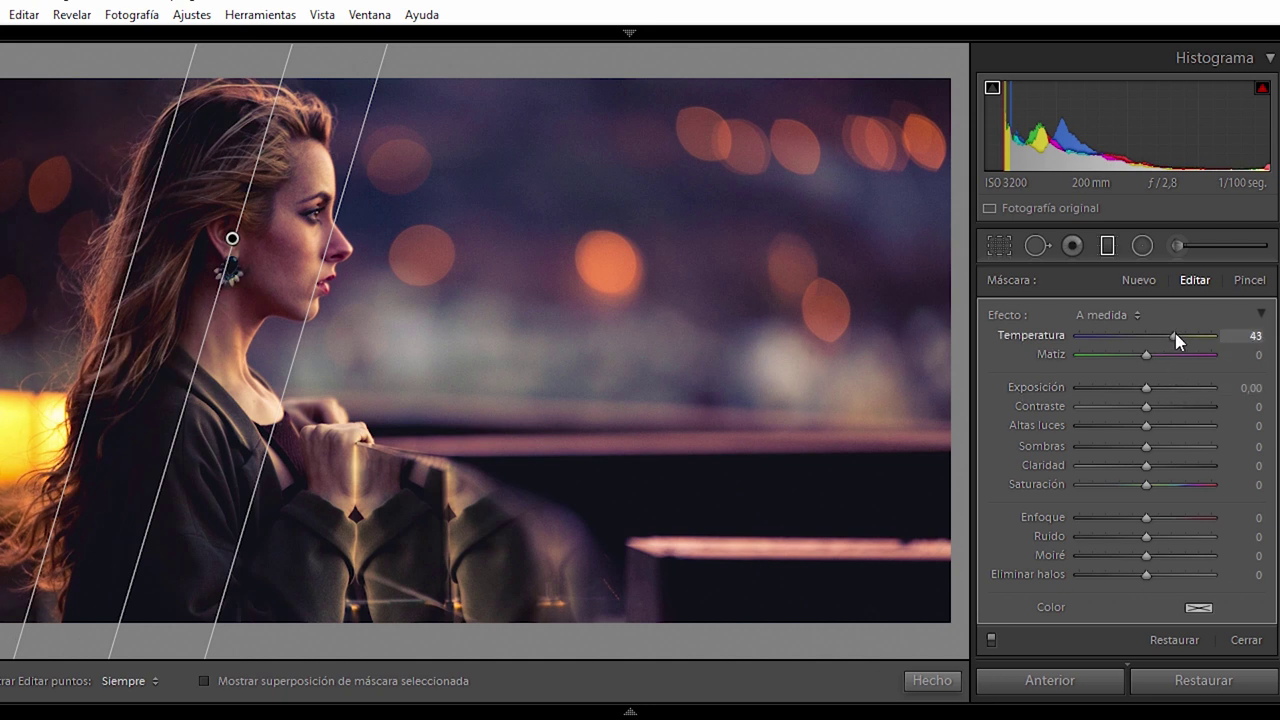
pyautogui.moveTo(1171, 440)
pyautogui.mouseDown()
pyautogui.moveTo(1185, 440)
pyautogui.moveTo(1183, 426)
pyautogui.mouseUp()
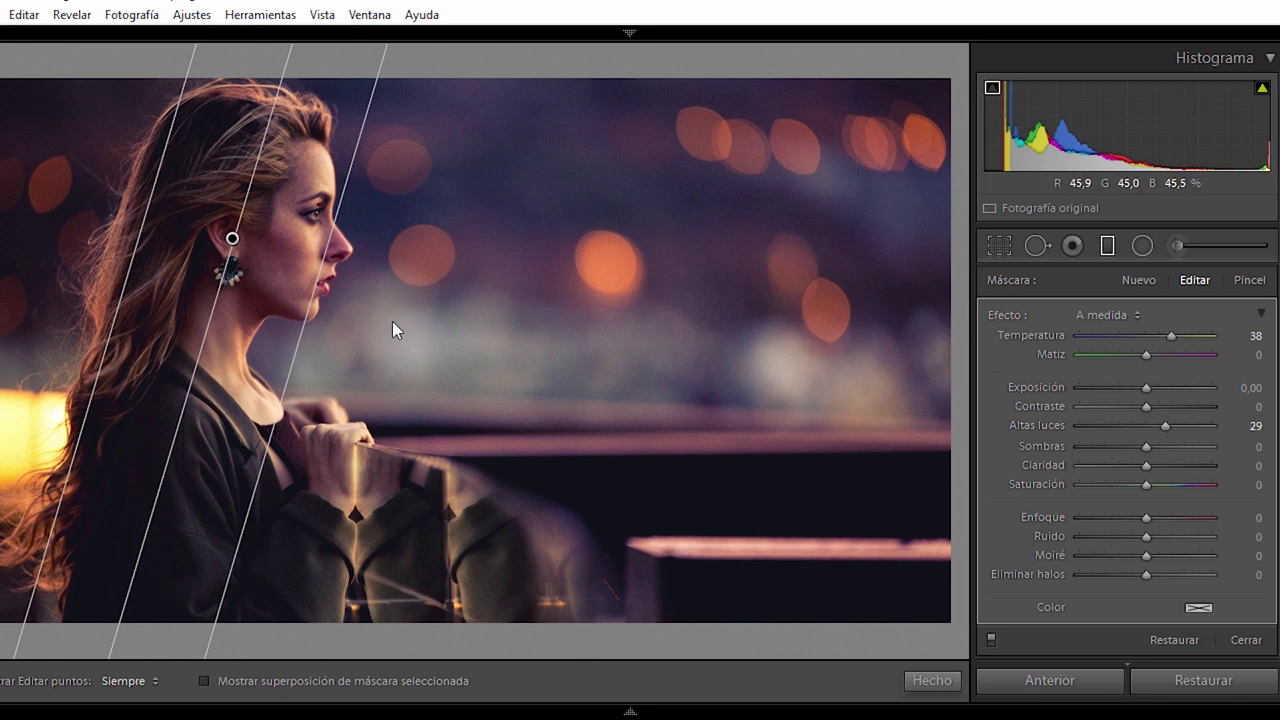
pyautogui.click(930, 680)
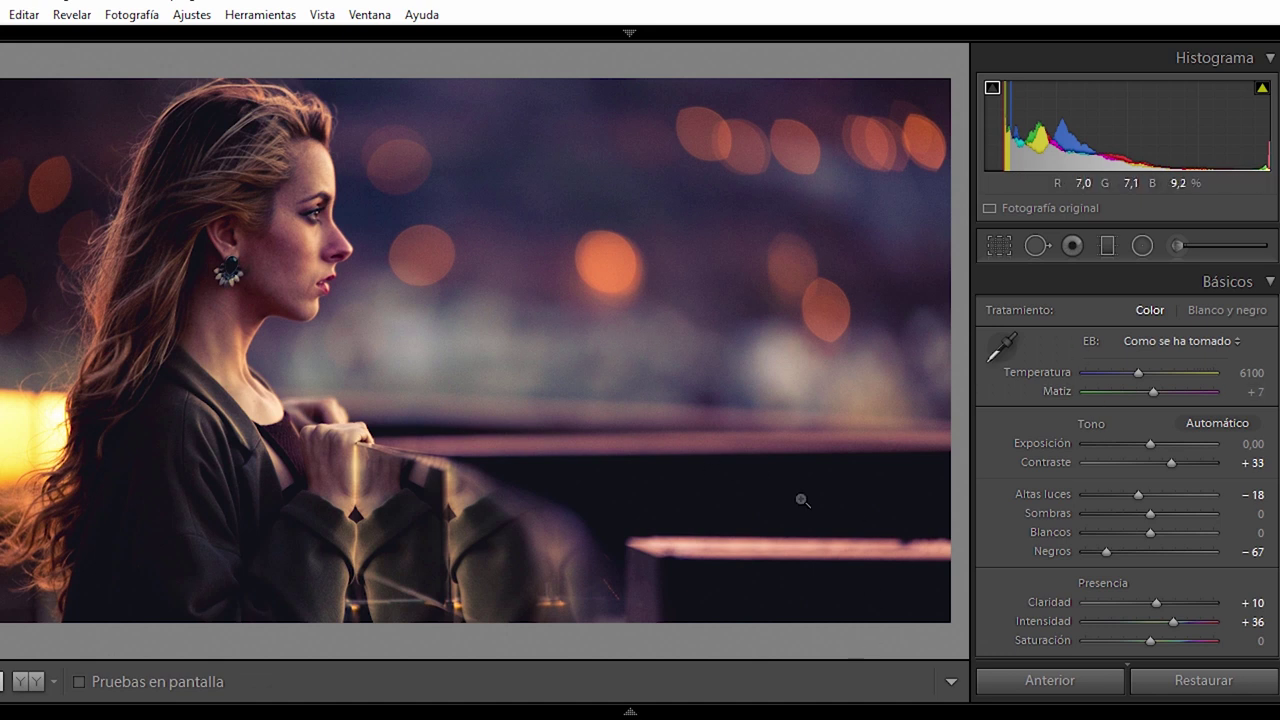
# Add a graduated filter over the lower-right background at Temperature −25, Exposure −0.57.
pyautogui.click(1107, 247)
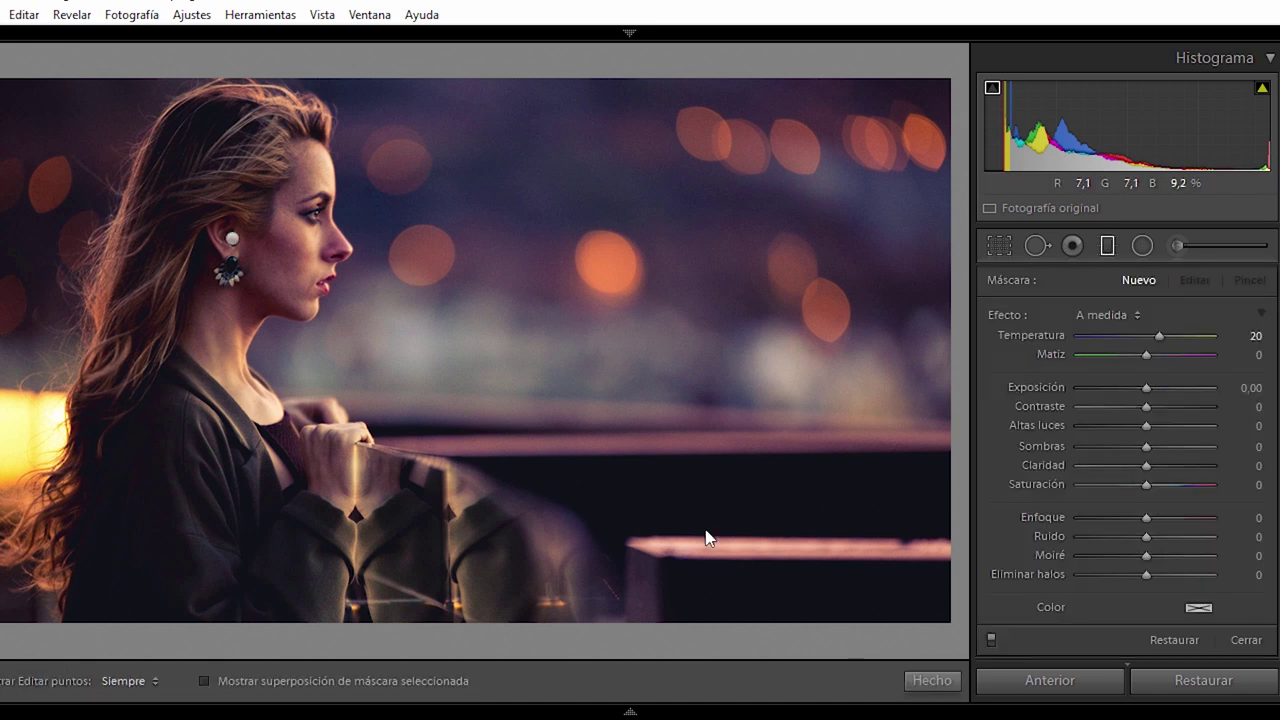
pyautogui.moveTo(651, 588)
pyautogui.mouseDown()
pyautogui.moveTo(573, 385)
pyautogui.moveTo(497, 310)
pyautogui.mouseUp()
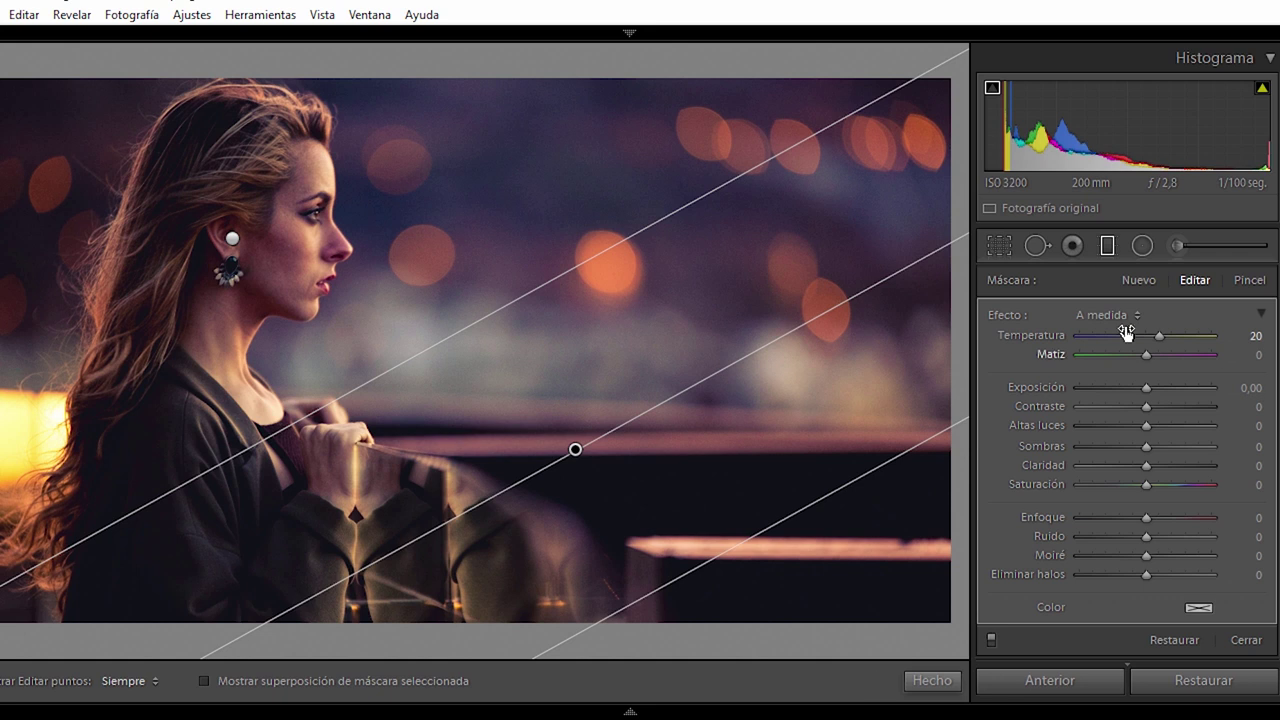
pyautogui.moveTo(1131, 336); pyautogui.dragTo(1120, 338)
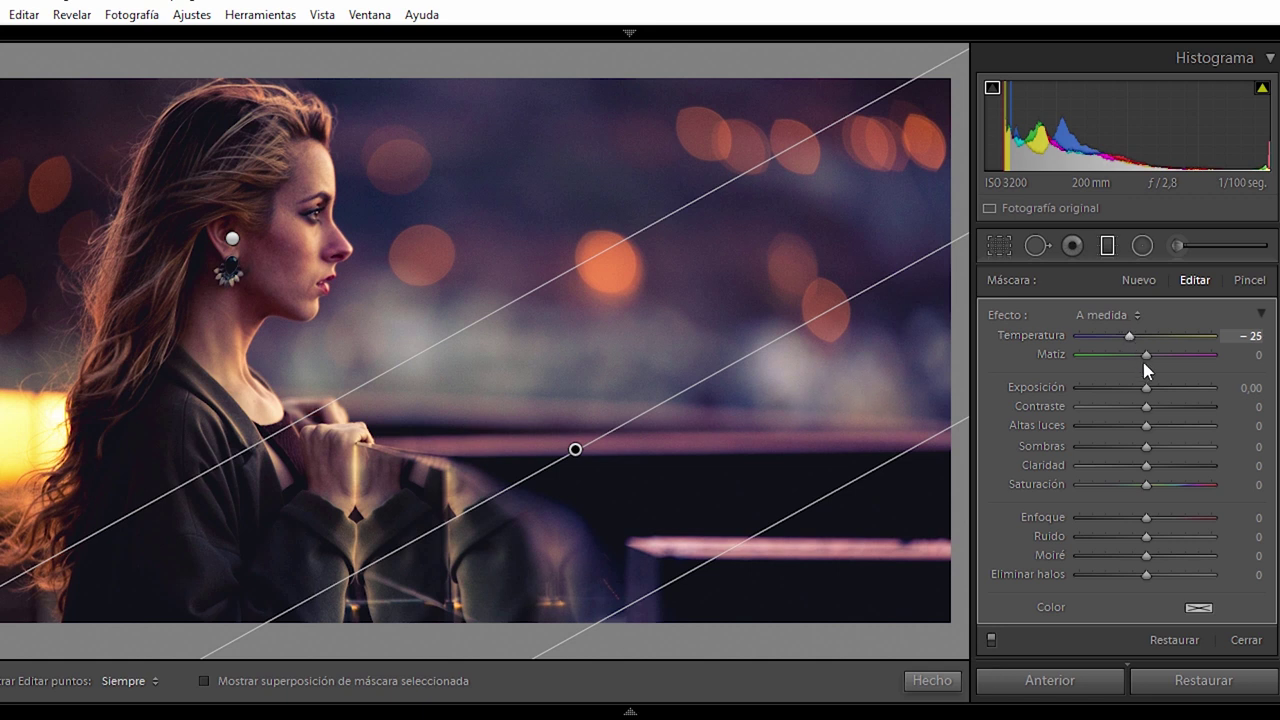
pyautogui.moveTo(1146, 391); pyautogui.dragTo(1137, 394)
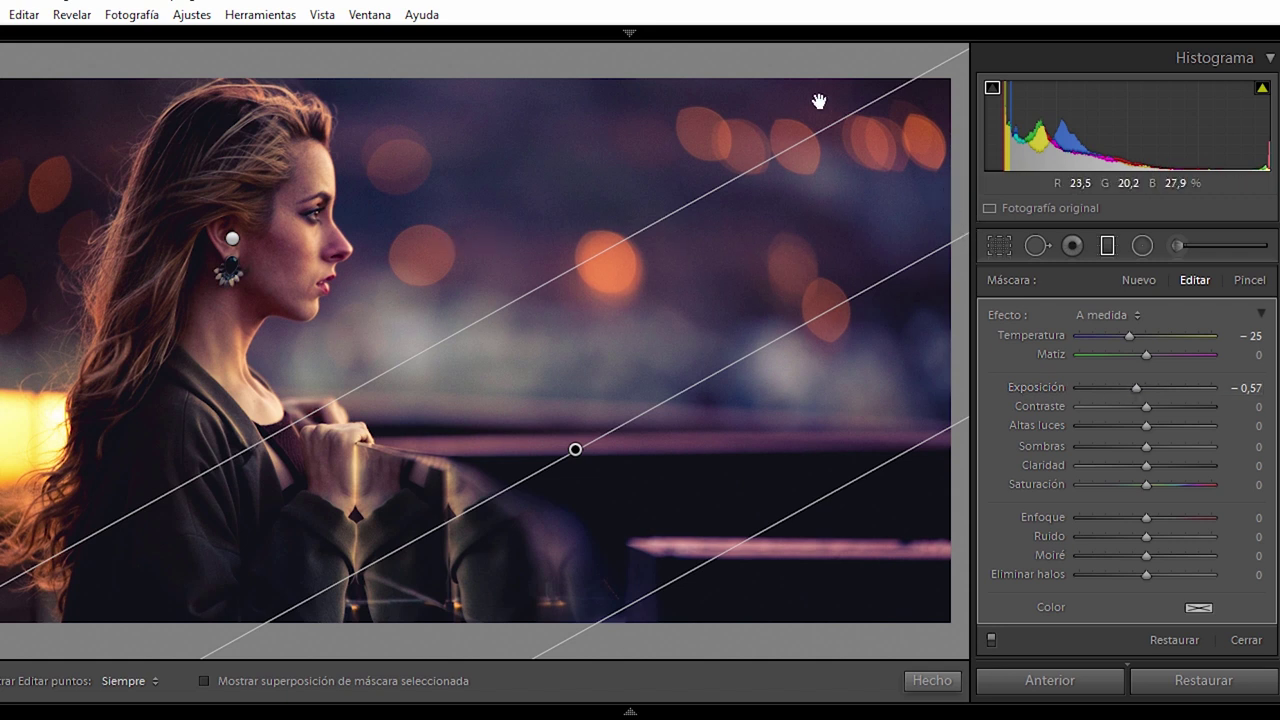
pyautogui.click(931, 680)
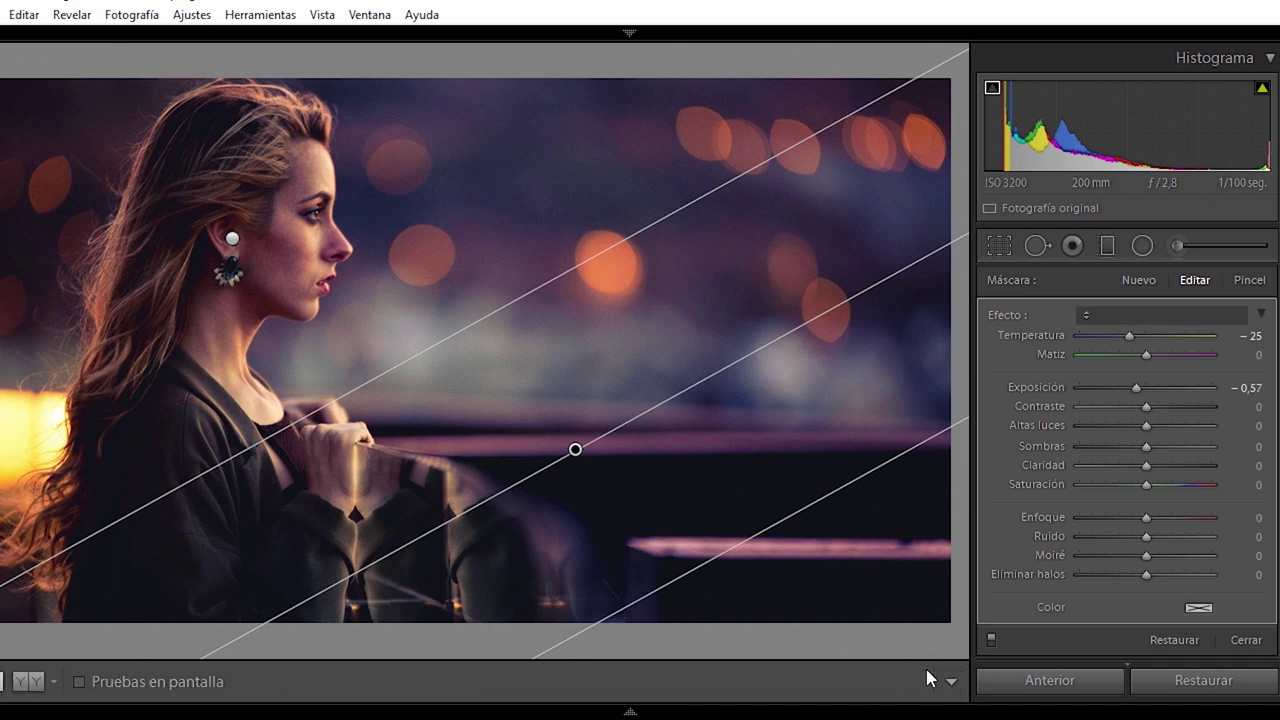
# Add a graduated filter across the top background with Contrast 64 and Exposure -0.21.
pyautogui.click(1107, 245)
pyautogui.moveTo(700, 78)
pyautogui.mouseDown()
pyautogui.moveTo(697, 158)
pyautogui.moveTo(664, 274)
pyautogui.mouseUp()
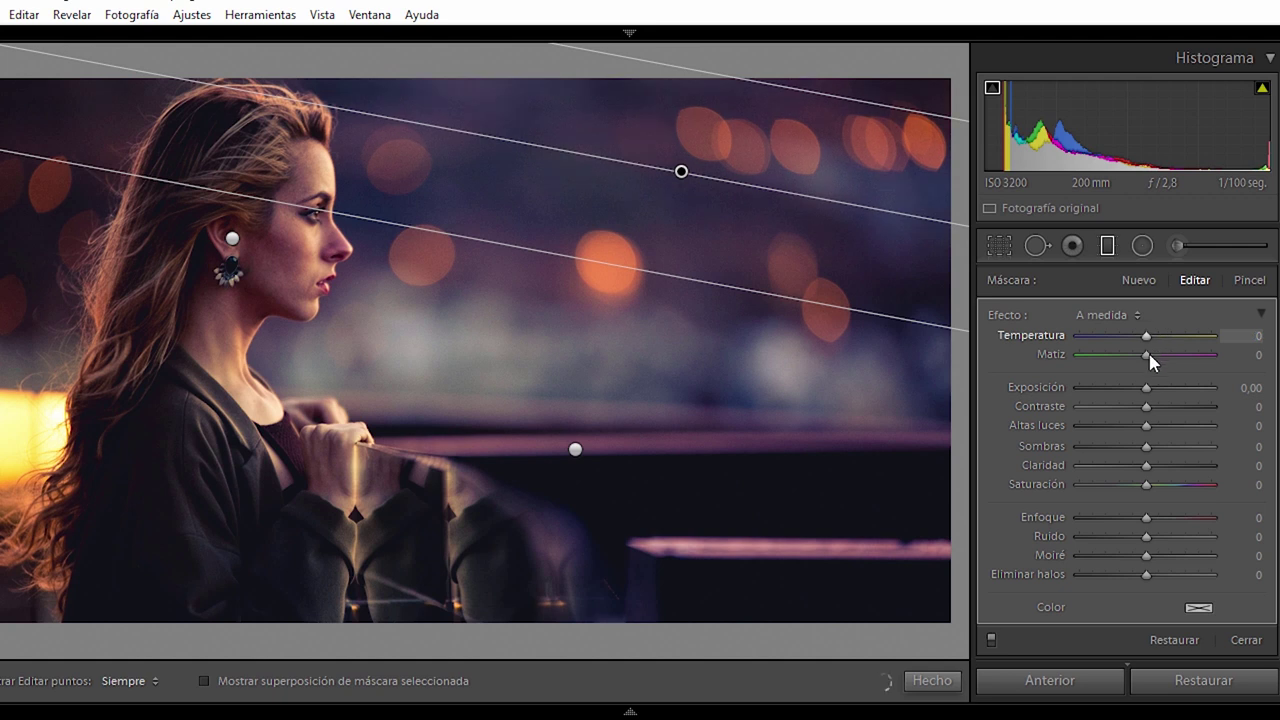
pyautogui.click(1190, 408)
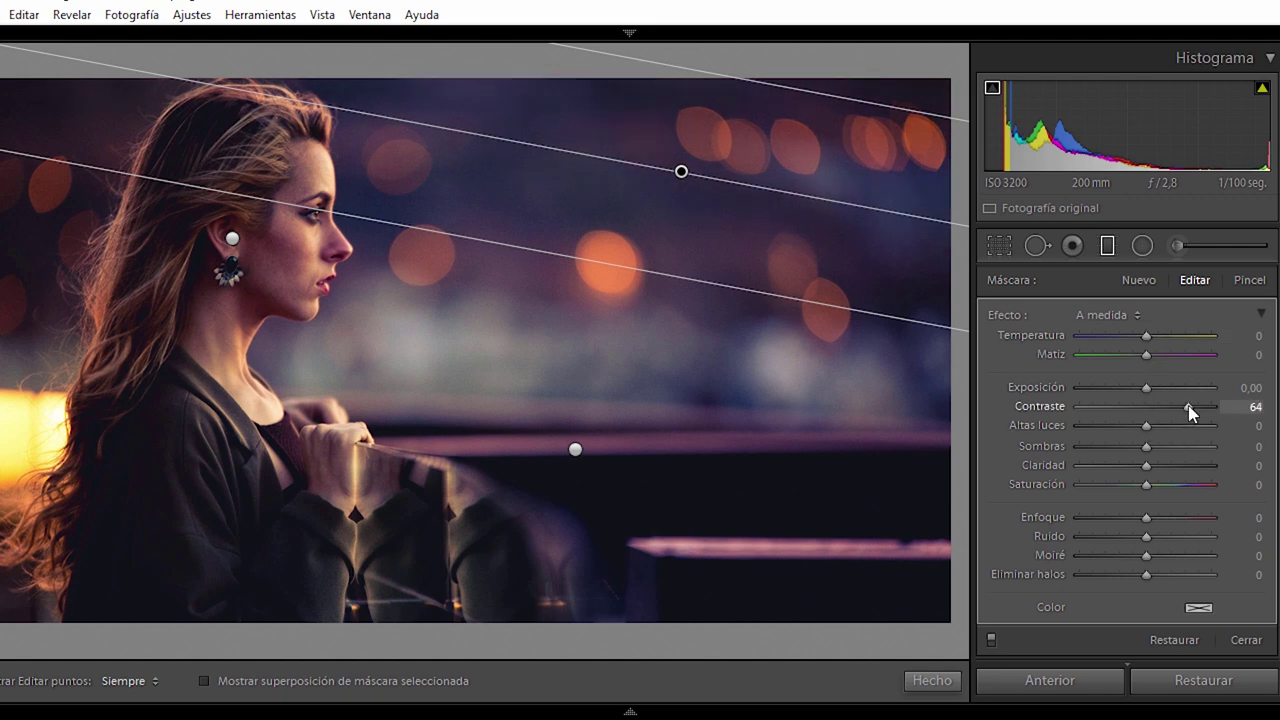
pyautogui.moveTo(1152, 399); pyautogui.dragTo(1146, 398)
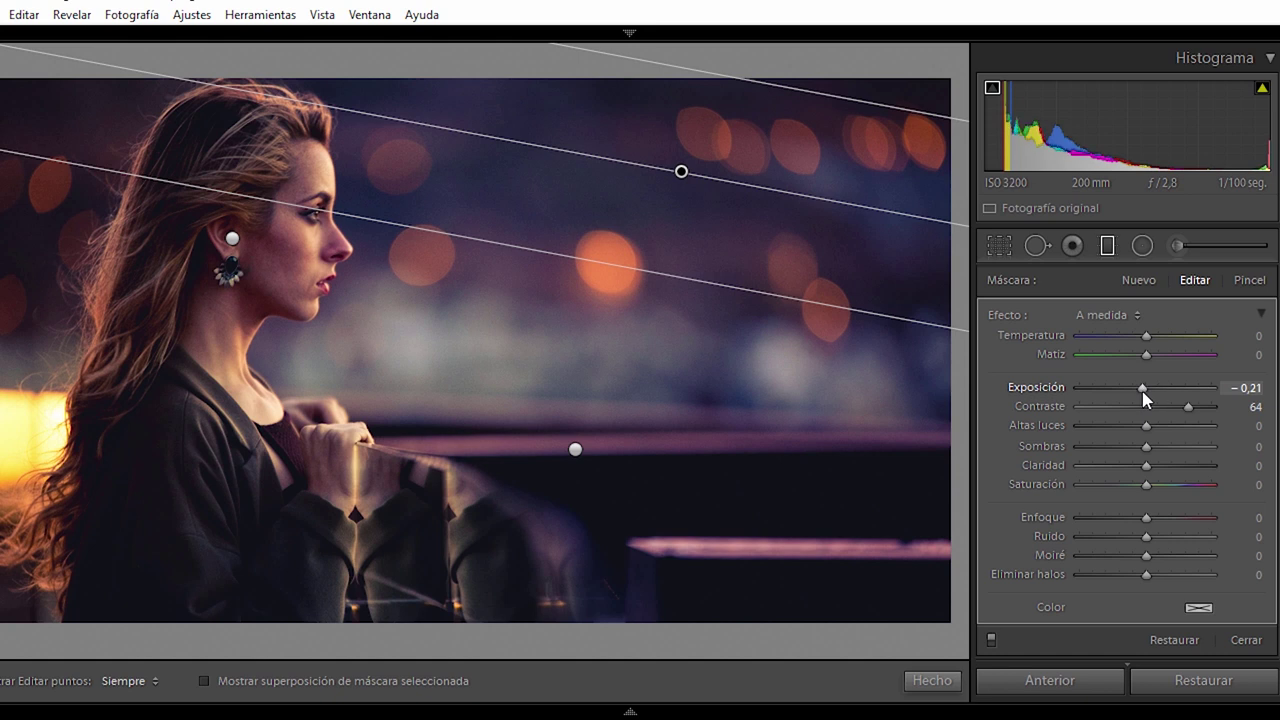
pyautogui.click(918, 684)
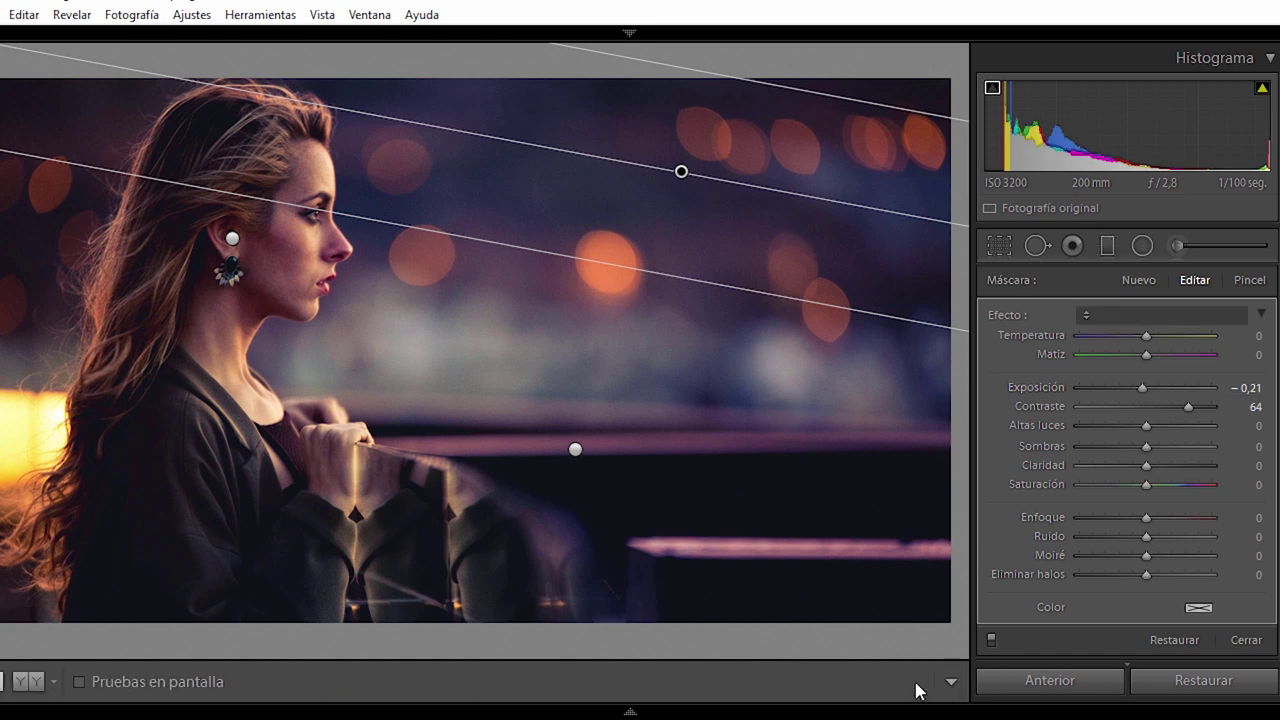
# Add a graduated filter over the lower-left coat and hands with Exposure 0.45, angled slightly higher.
pyautogui.click(1107, 246)
pyautogui.moveTo(177, 490); pyautogui.dragTo(230, 367)
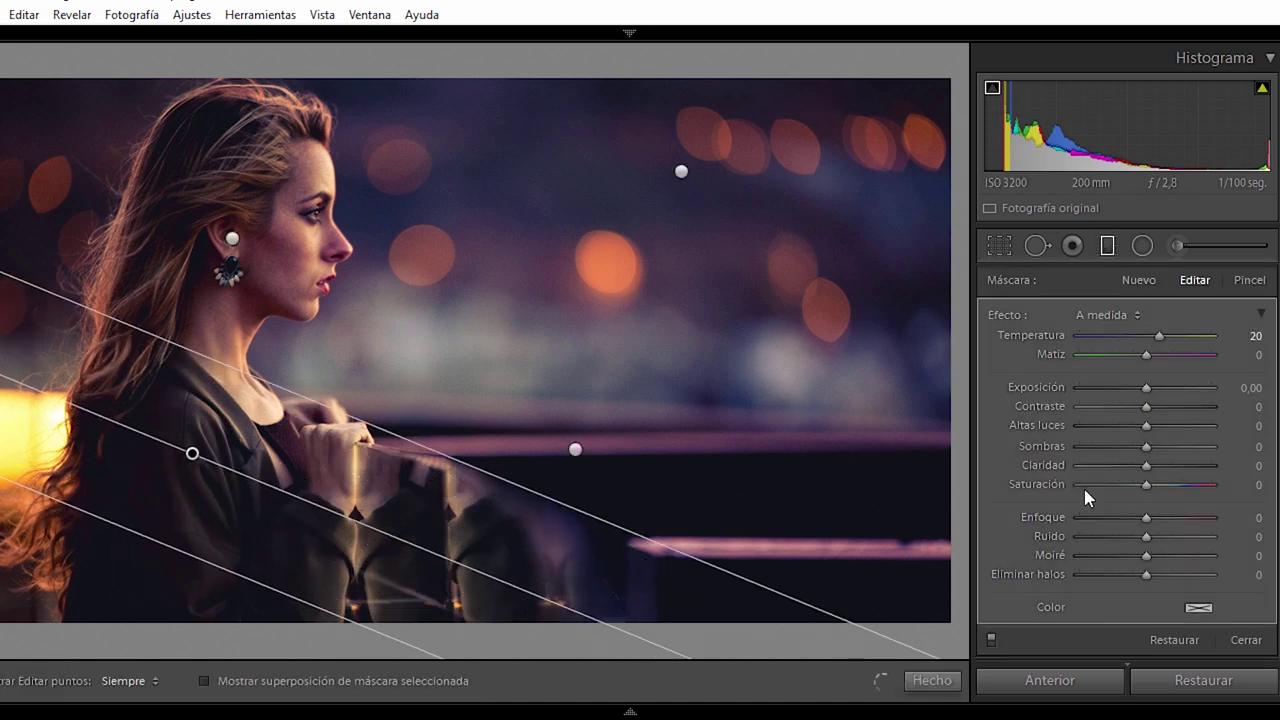
pyautogui.moveTo(1146, 389); pyautogui.dragTo(1156, 394)
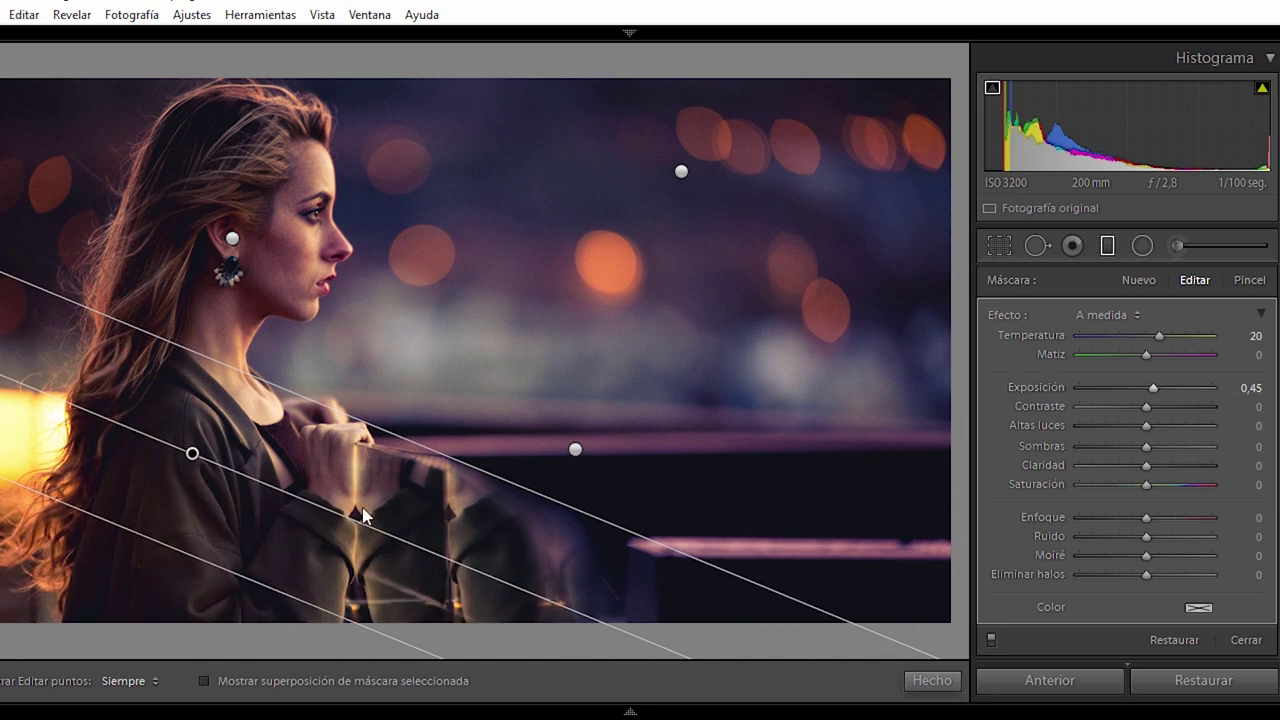
pyautogui.moveTo(191, 449); pyautogui.dragTo(204, 417)
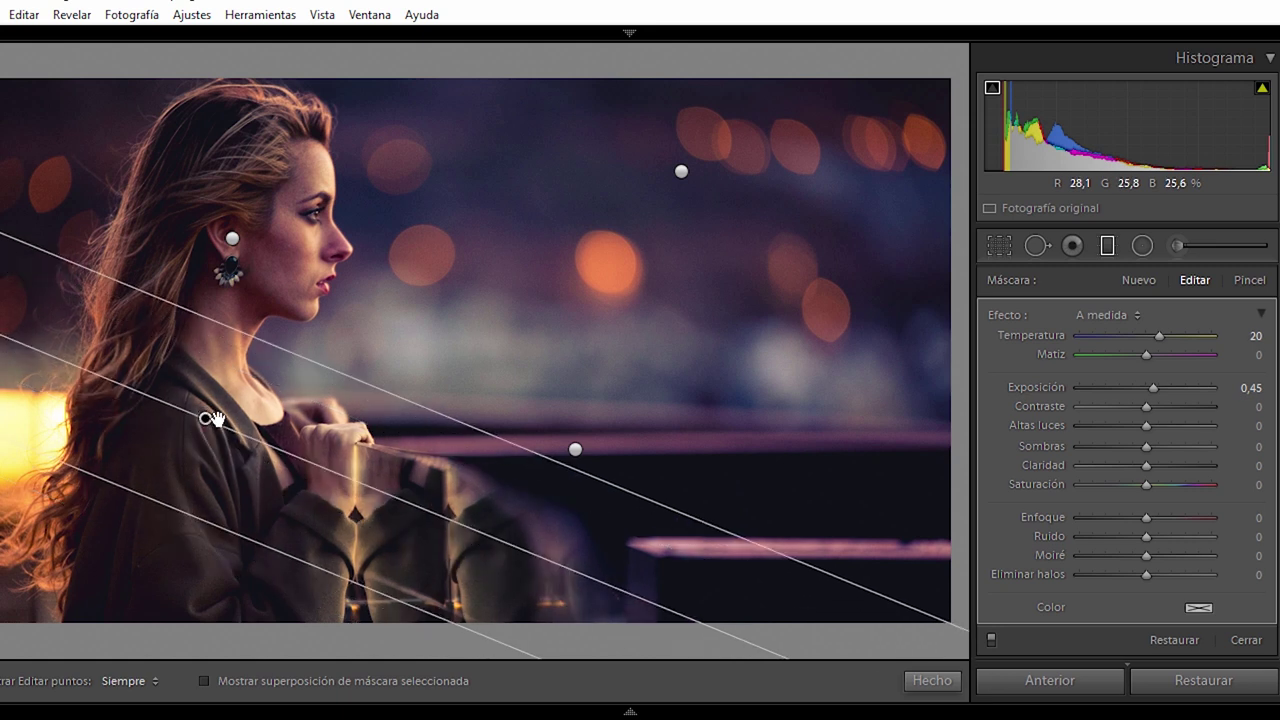
pyautogui.click(950, 681)
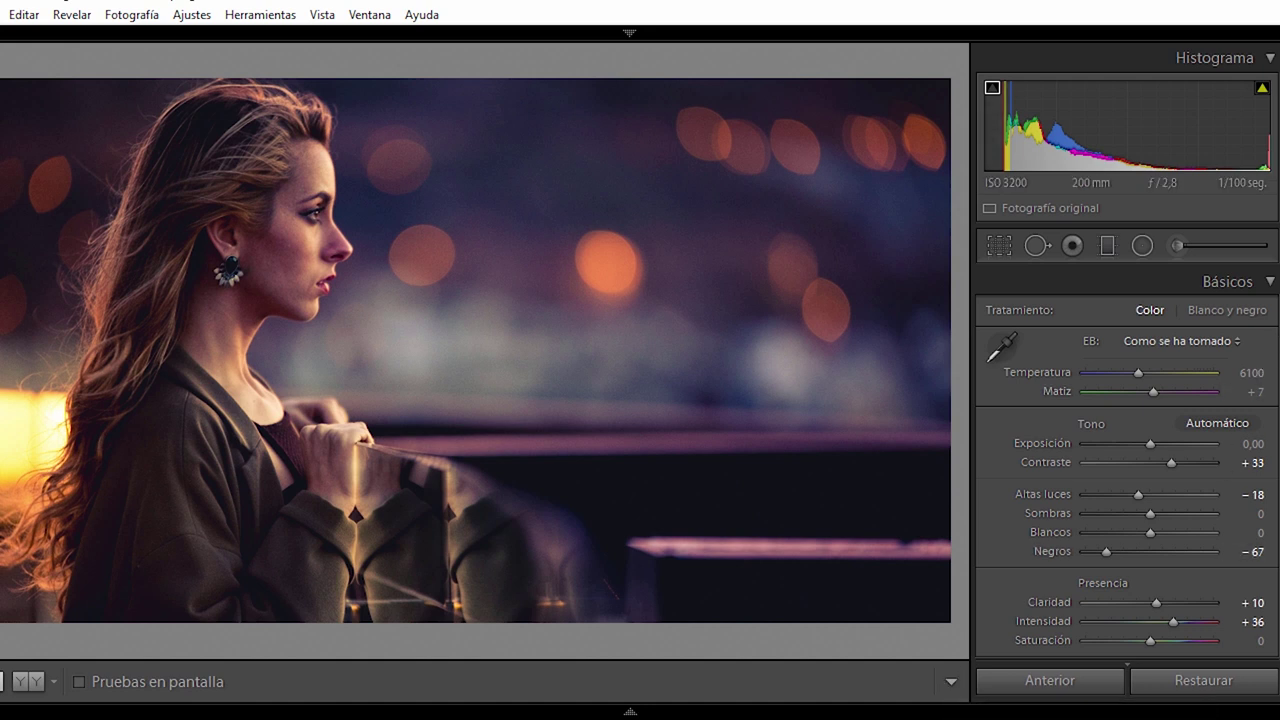
pyautogui.scroll(-5, 1127, 465)
pyautogui.scroll(-5, 1127, 465)
pyautogui.scroll(3, 1127, 465)
pyautogui.scroll(3, 1127, 465)
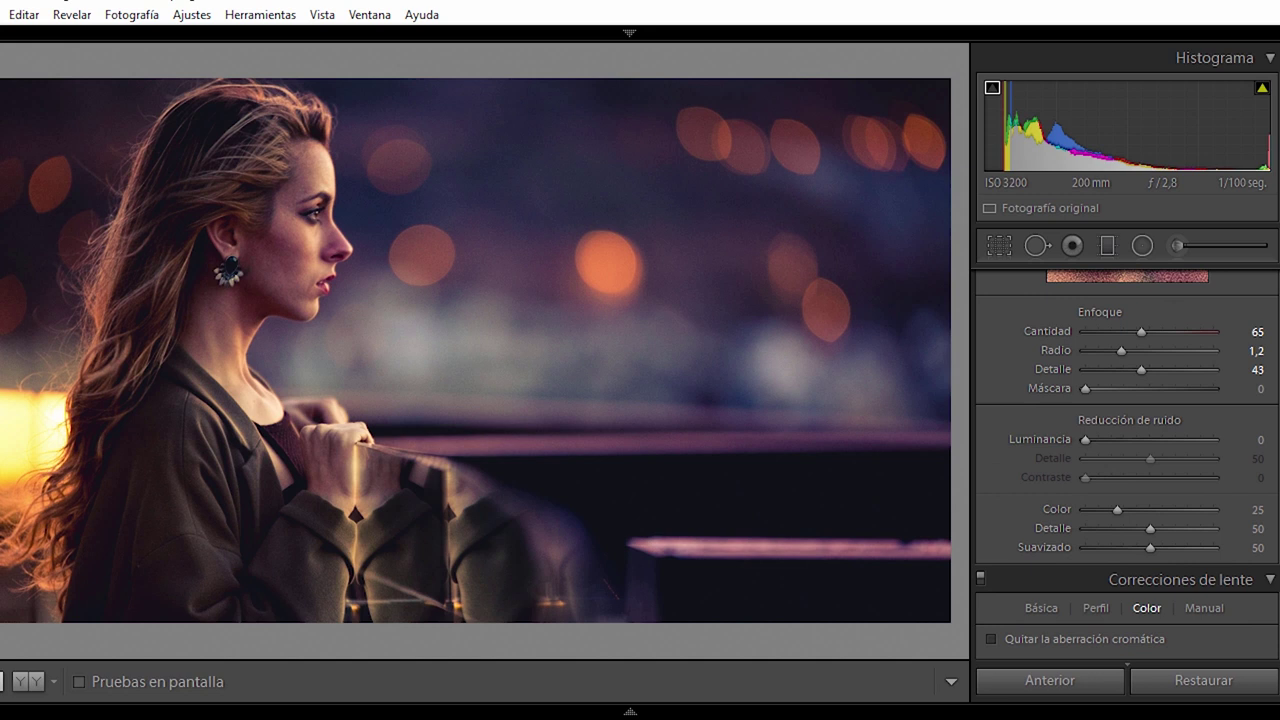
pyautogui.scroll(-5, 1127, 465)
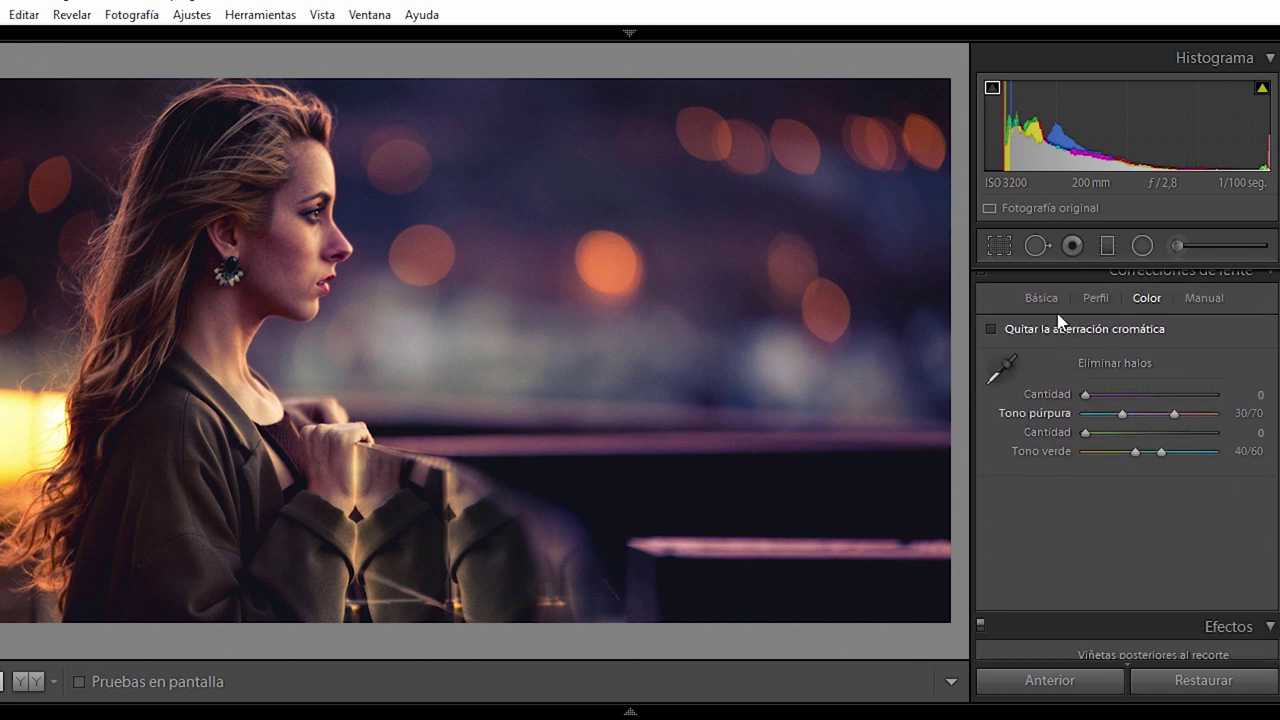
pyautogui.click(1050, 298)
pyautogui.click(1095, 298)
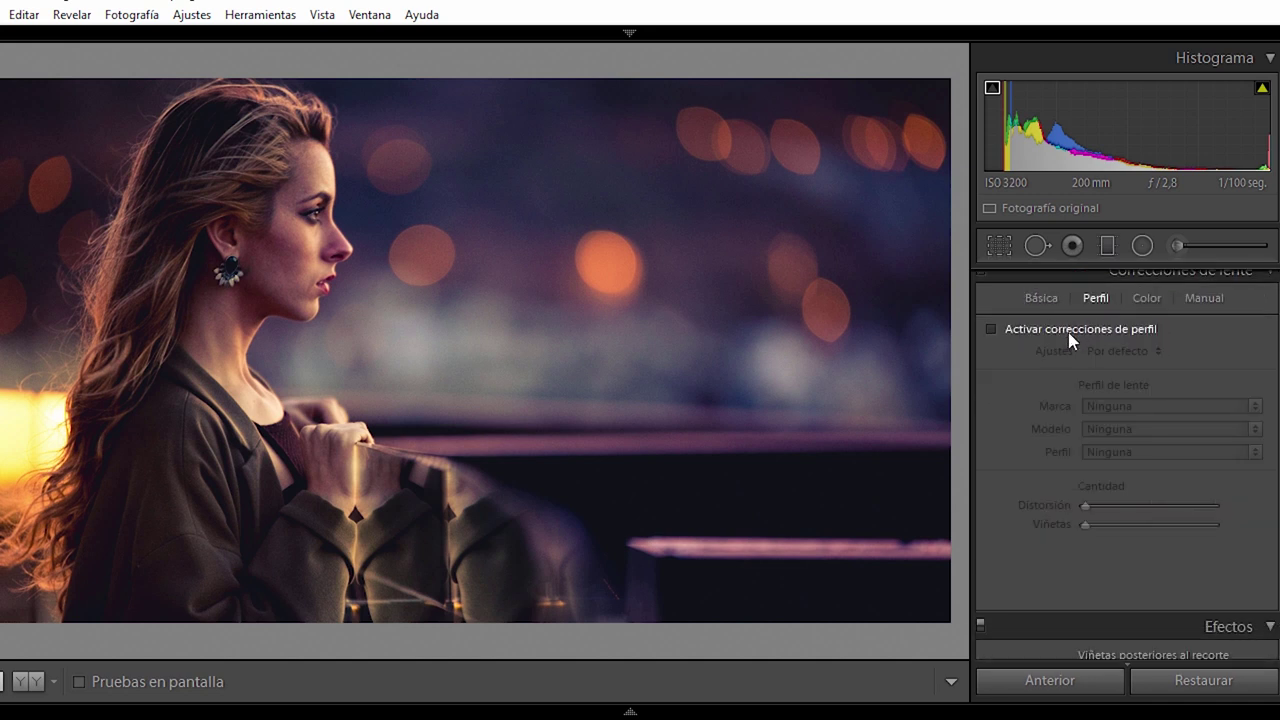
pyautogui.click(1070, 340)
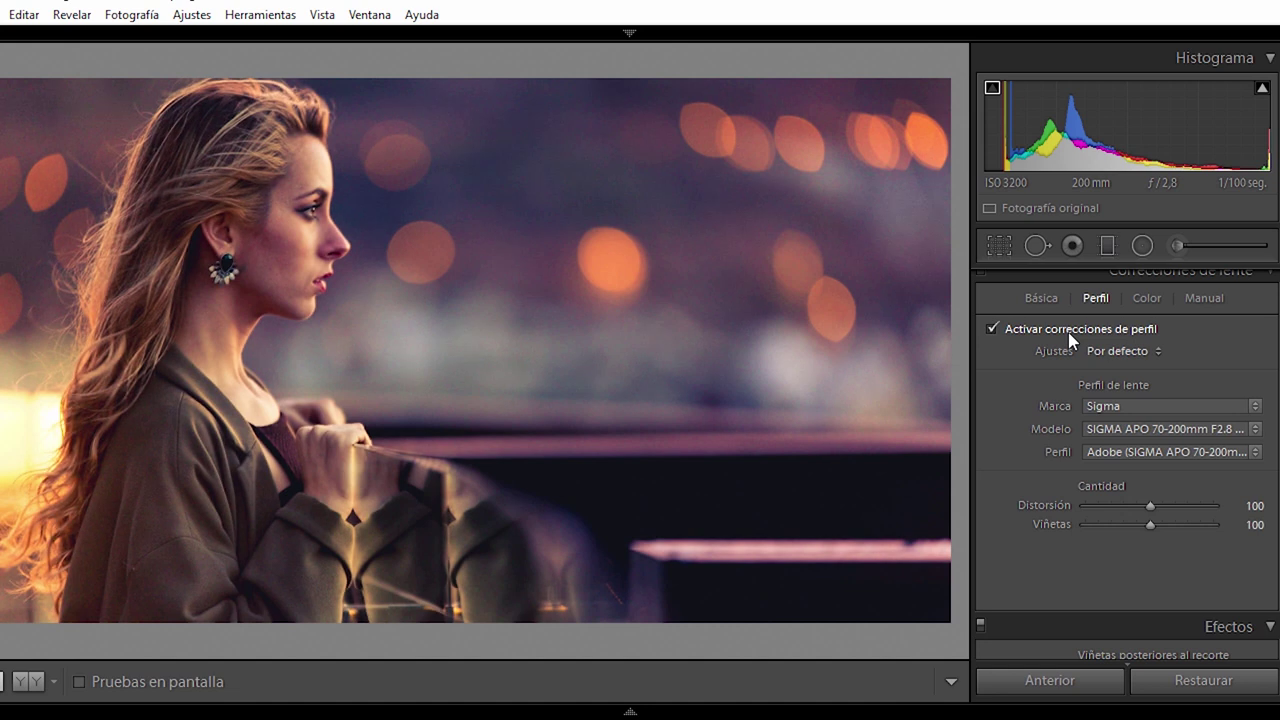
pyautogui.click(1070, 340)
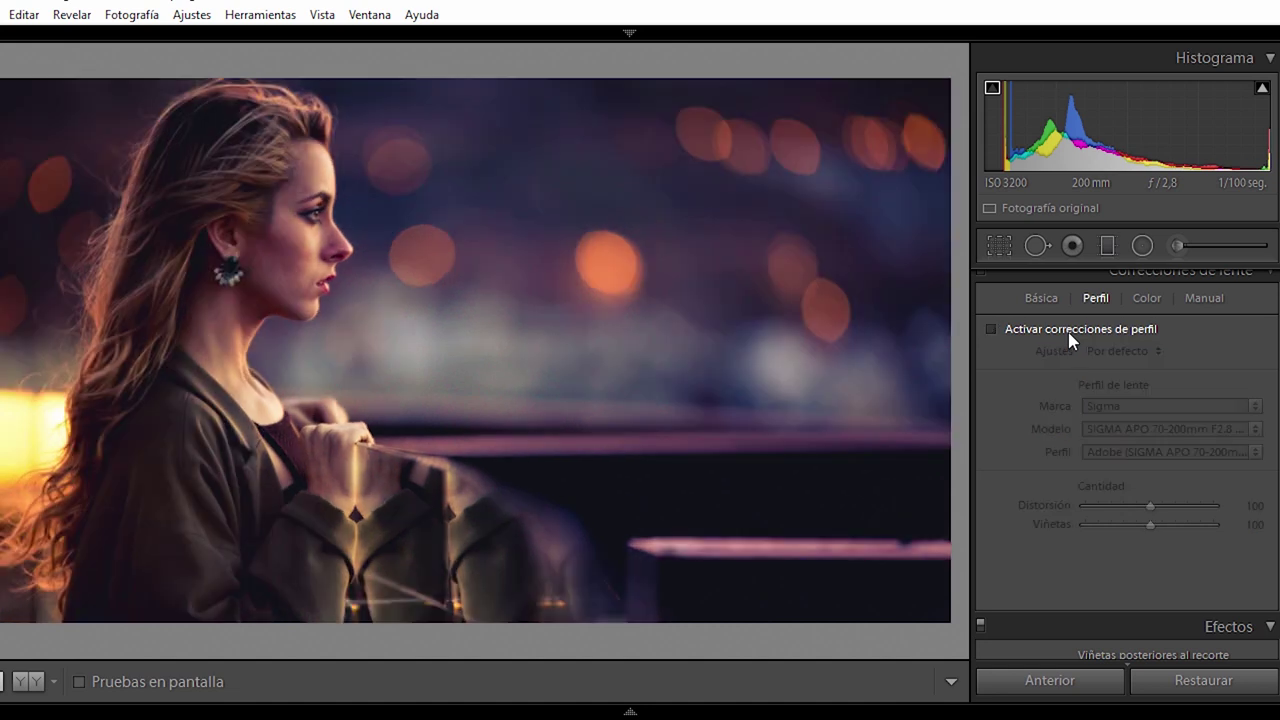
pyautogui.click(1070, 340)
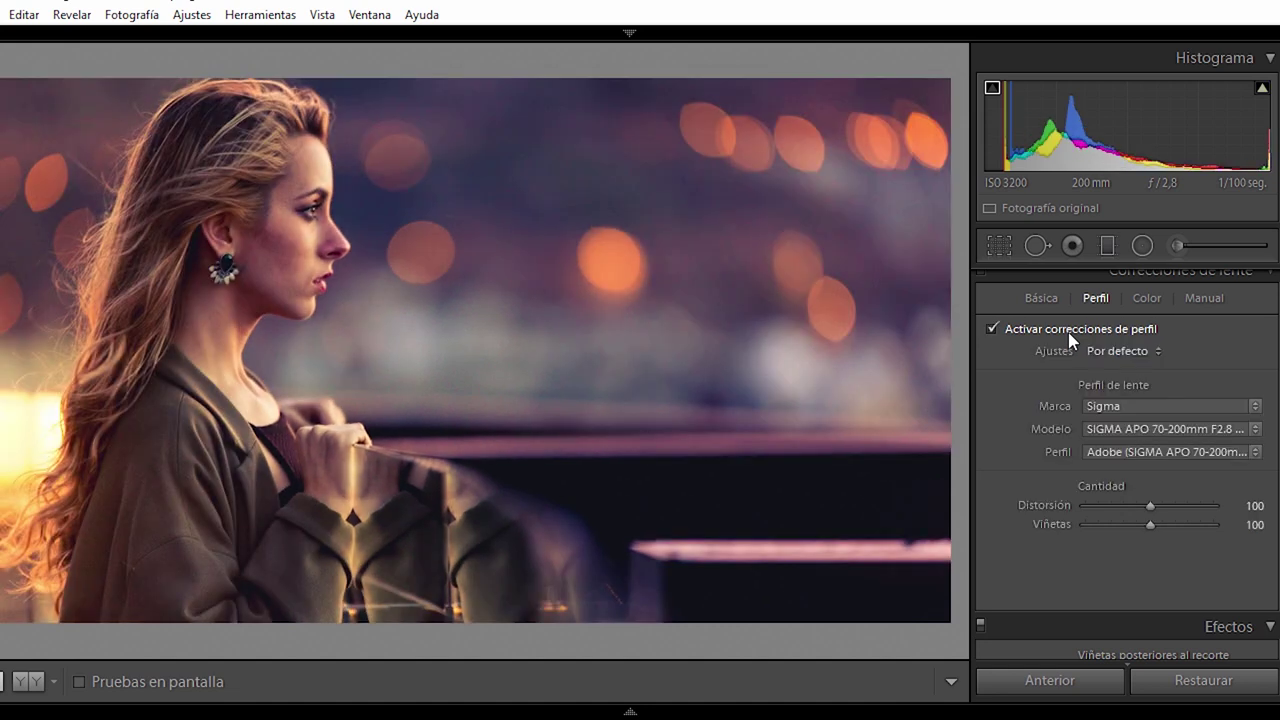
pyautogui.click(1070, 340)
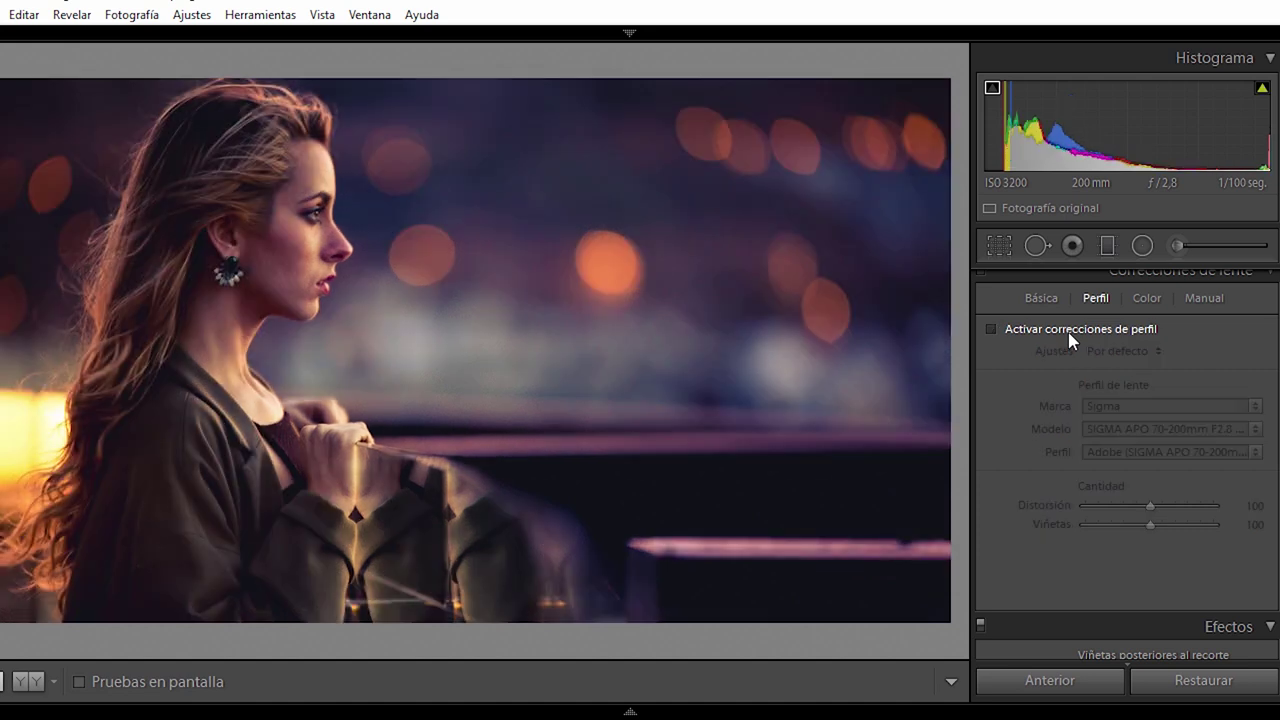
pyautogui.scroll(-3, 1127, 460)
pyautogui.scroll(-1, 1127, 460)
pyautogui.scroll(-3, 1127, 460)
pyautogui.scroll(1, 1127, 460)
pyautogui.scroll(5, 1127, 465)
pyautogui.scroll(5, 1127, 465)
pyautogui.scroll(5, 1127, 465)
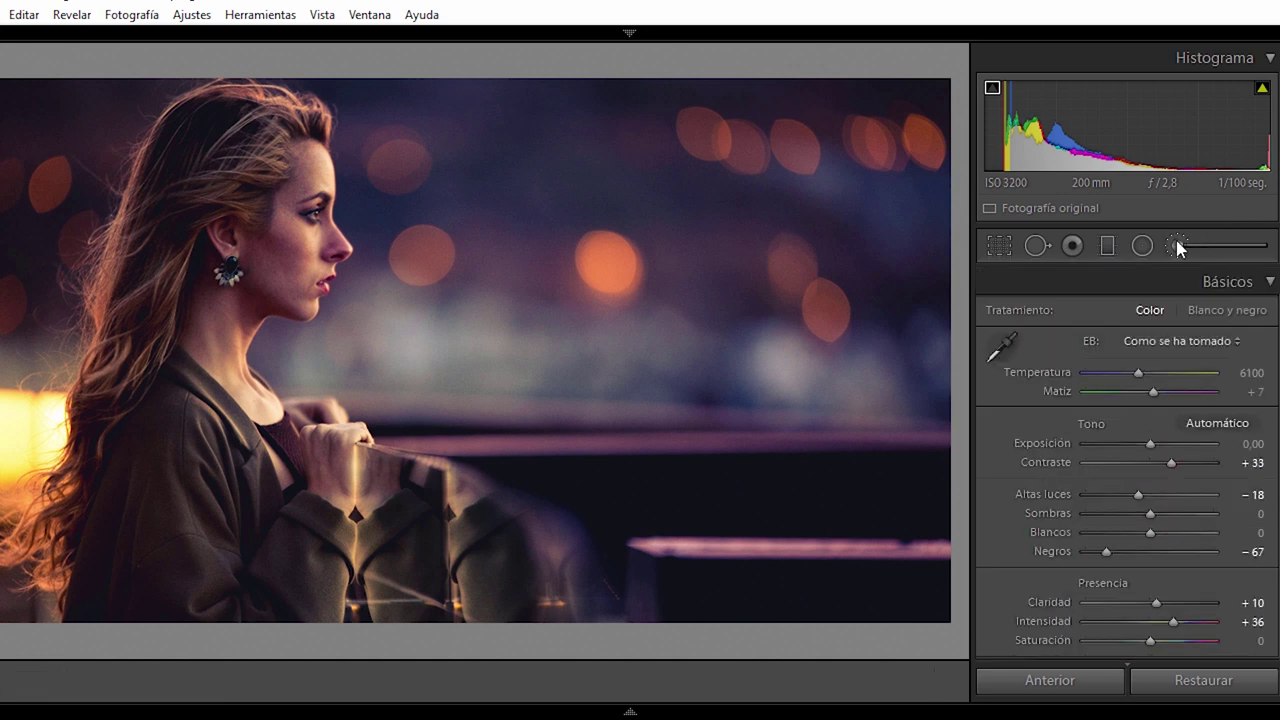
# Paint an Exposure 0.45 brush adjustment over the woman's hair and close the brush.
pyautogui.click(1177, 245)
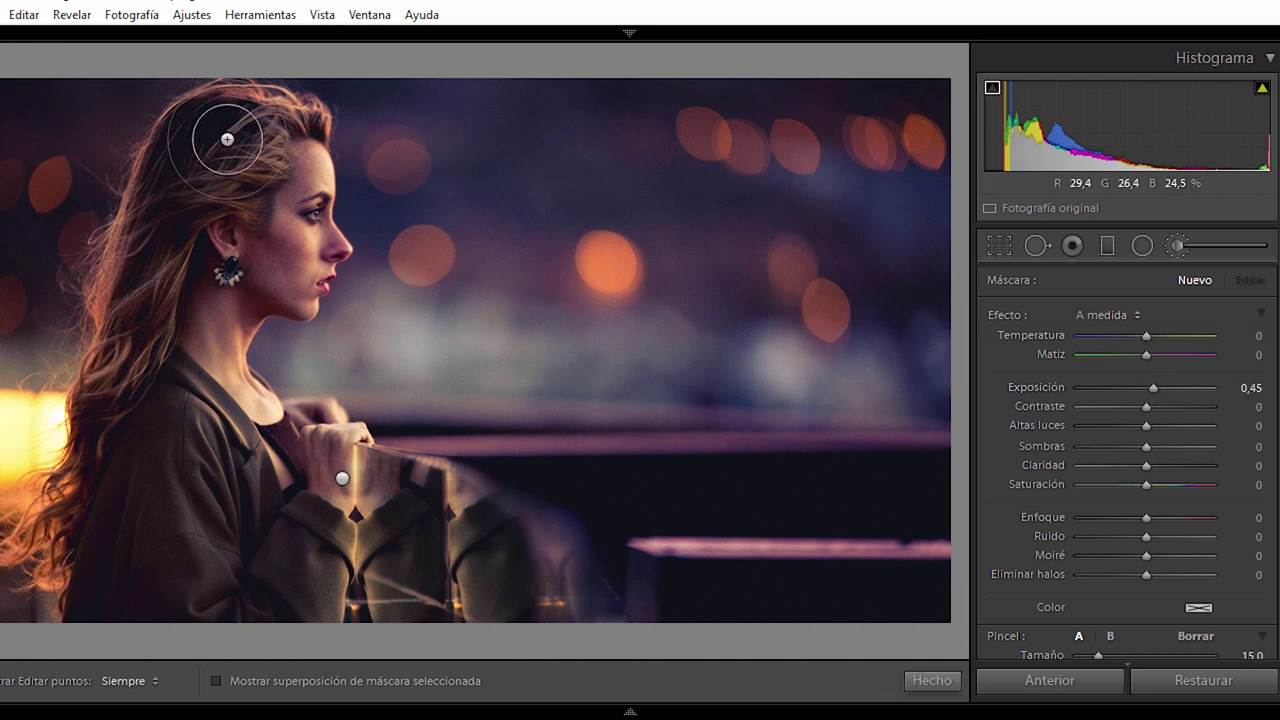
pyautogui.press('h')
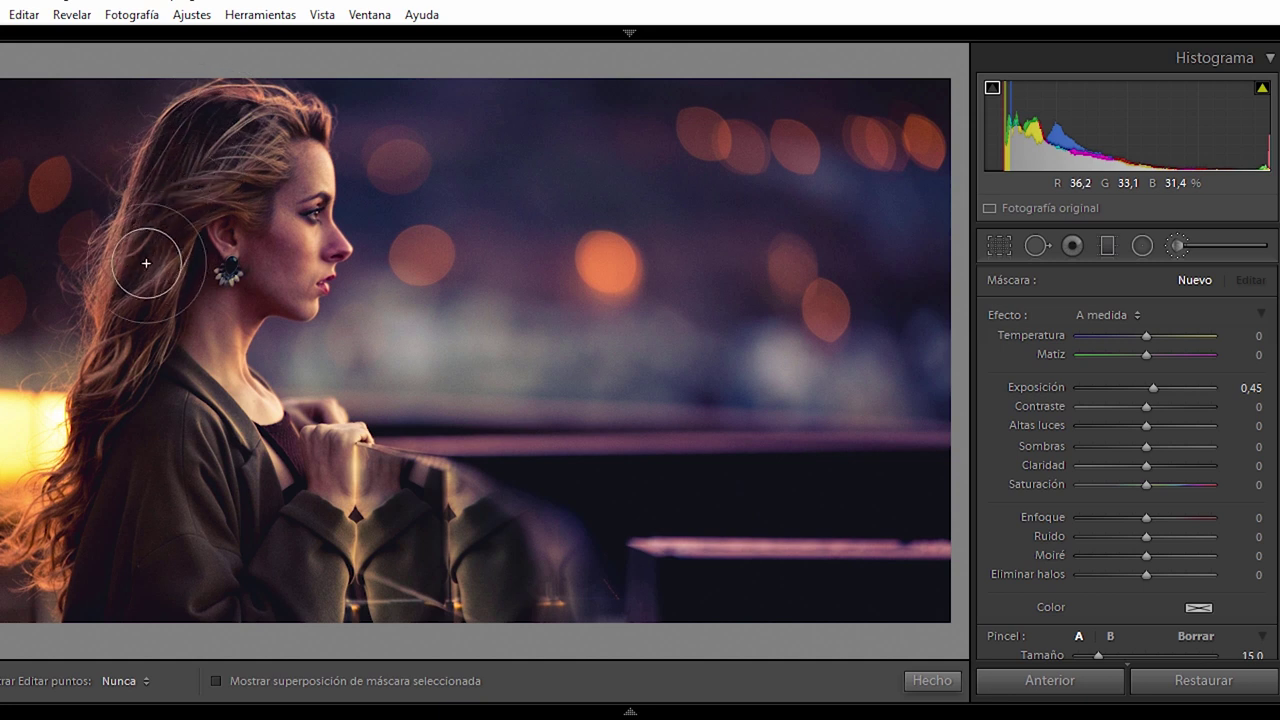
pyautogui.moveTo(118, 390); pyautogui.dragTo(95, 462)
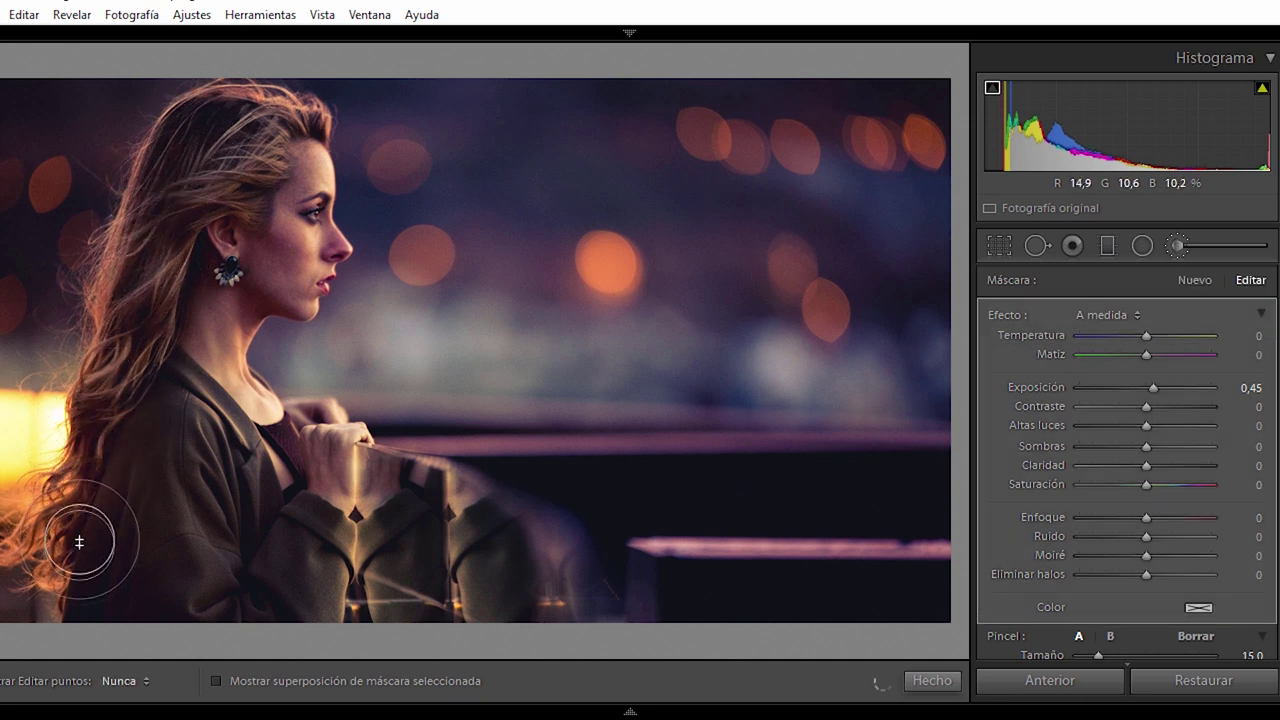
pyautogui.press('h')
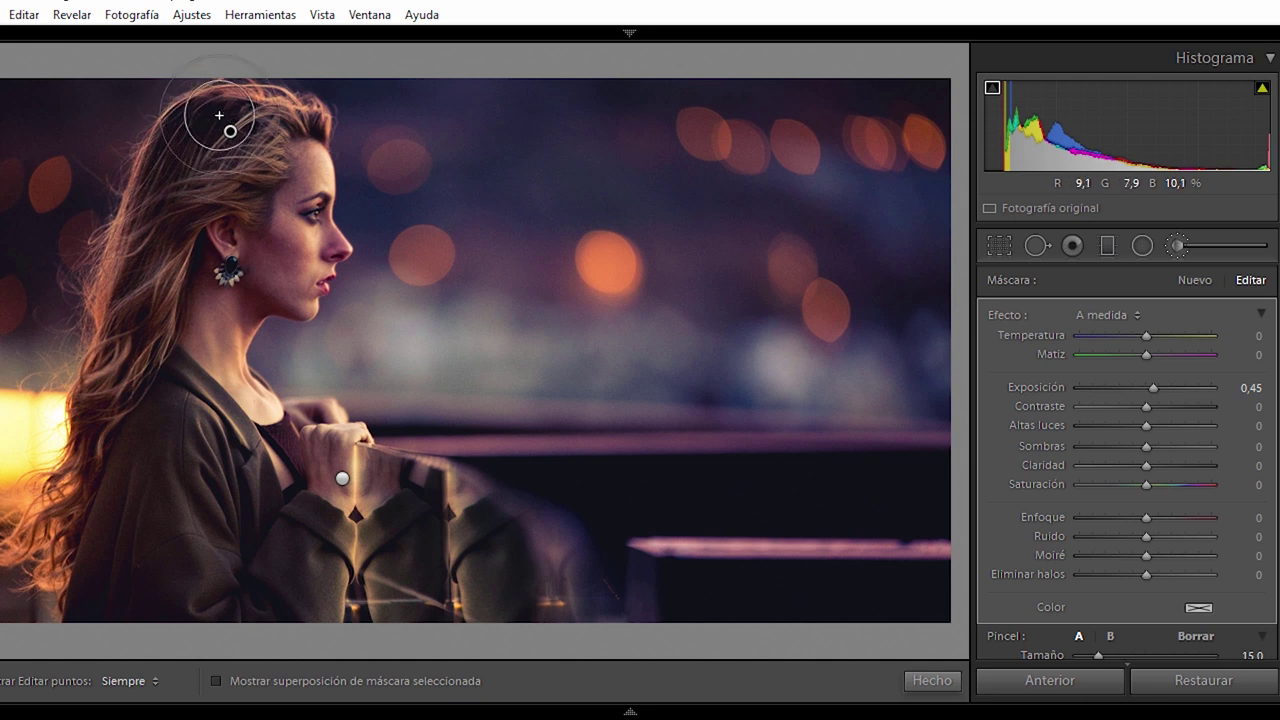
pyautogui.press('h')
pyautogui.press('h')
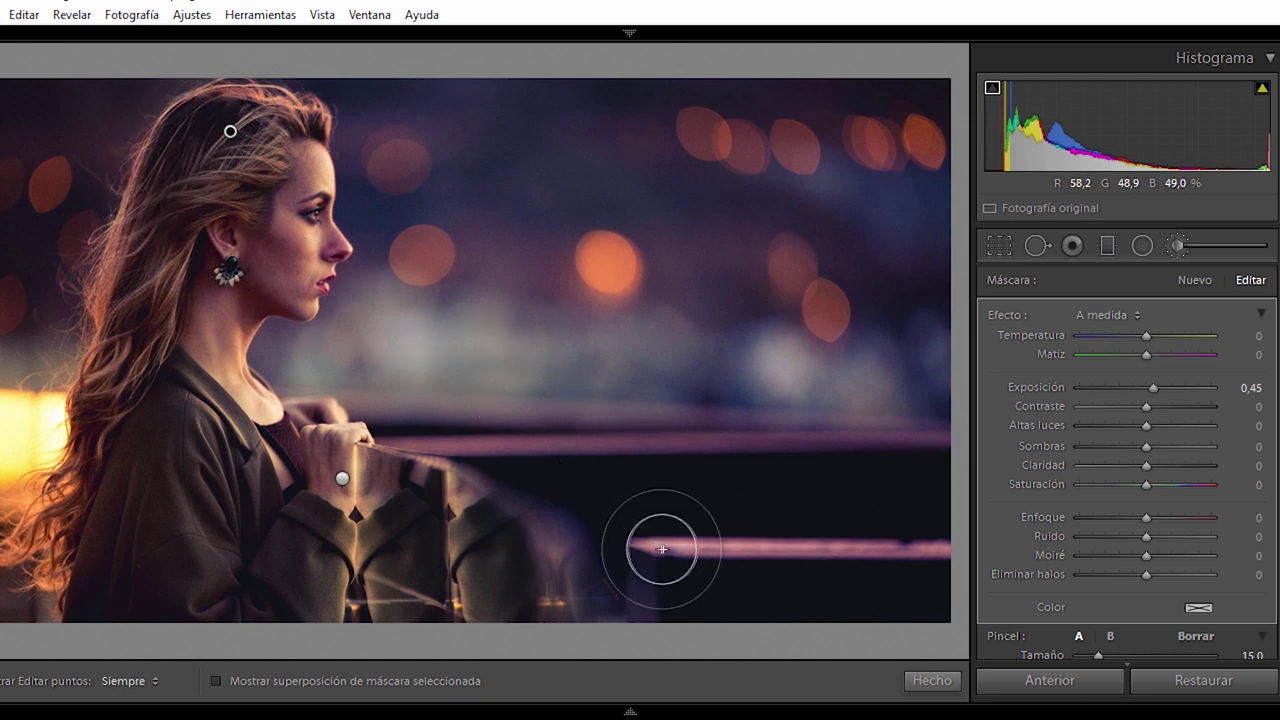
pyautogui.click(926, 681)
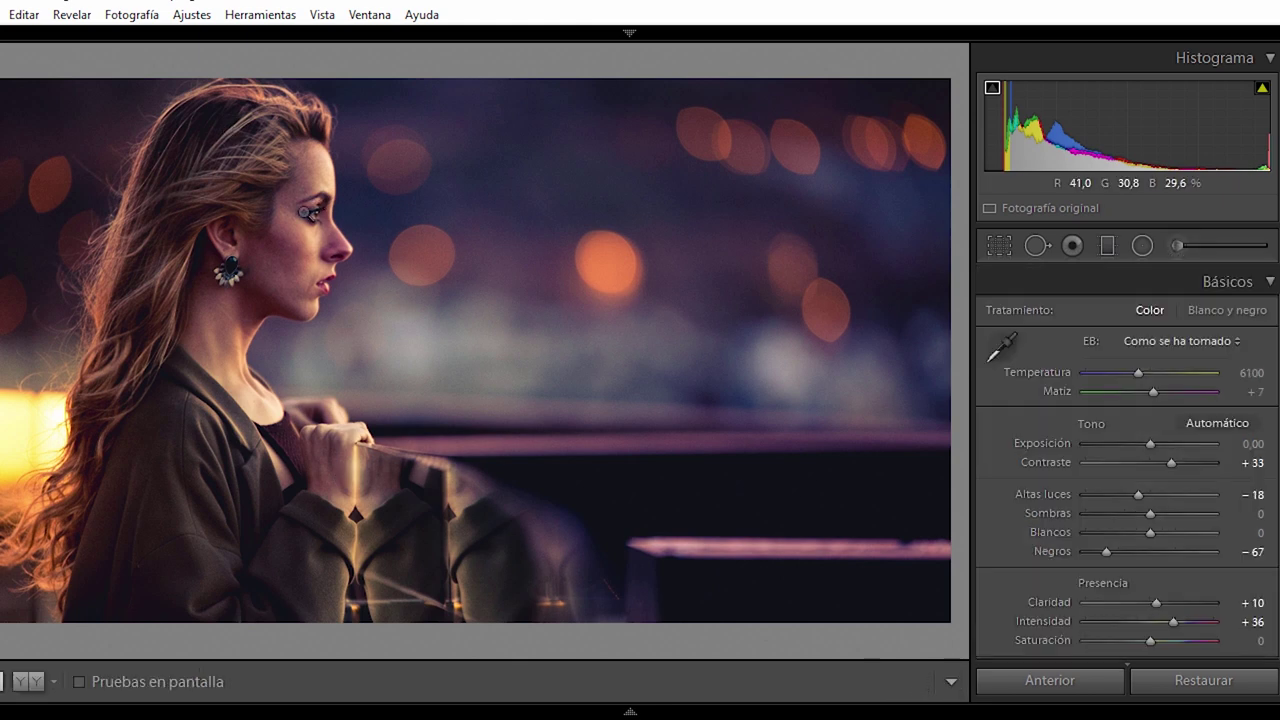
# Zoom to the woman's face profile at 1:3 and start a new Exposure 0.45 adjustment brush.
pyautogui.click(306, 225)
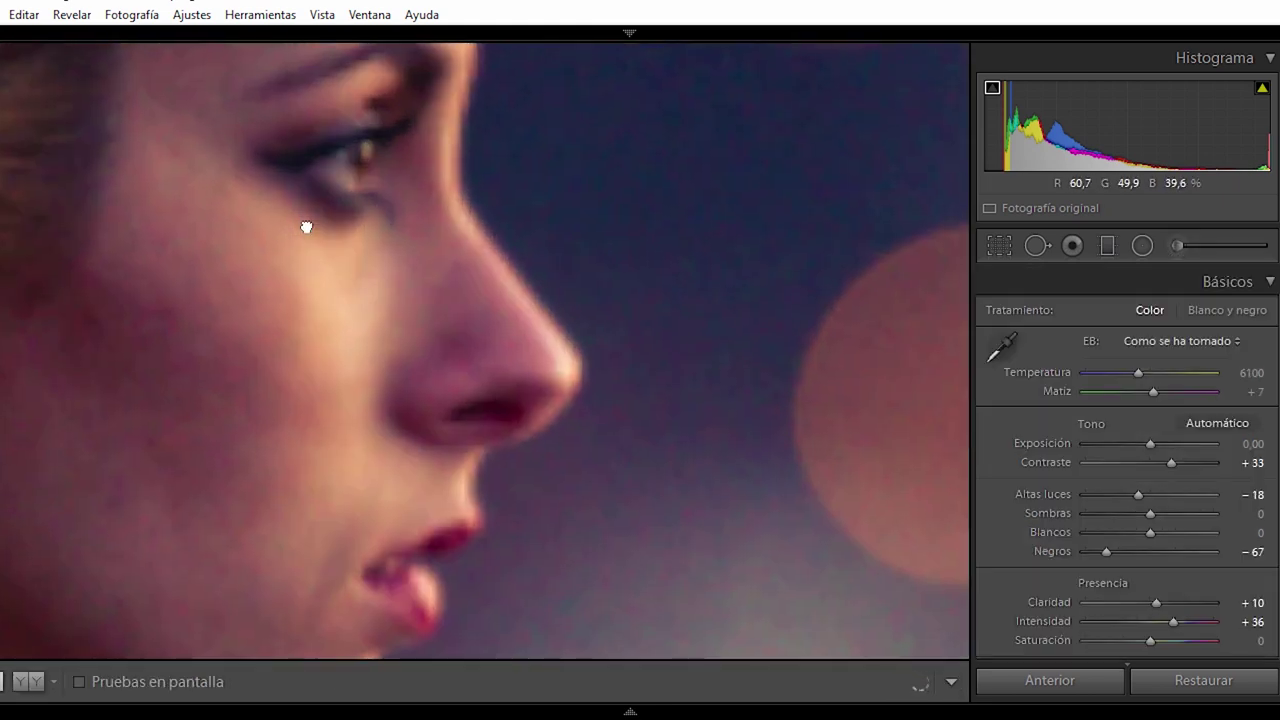
pyautogui.press('F7')
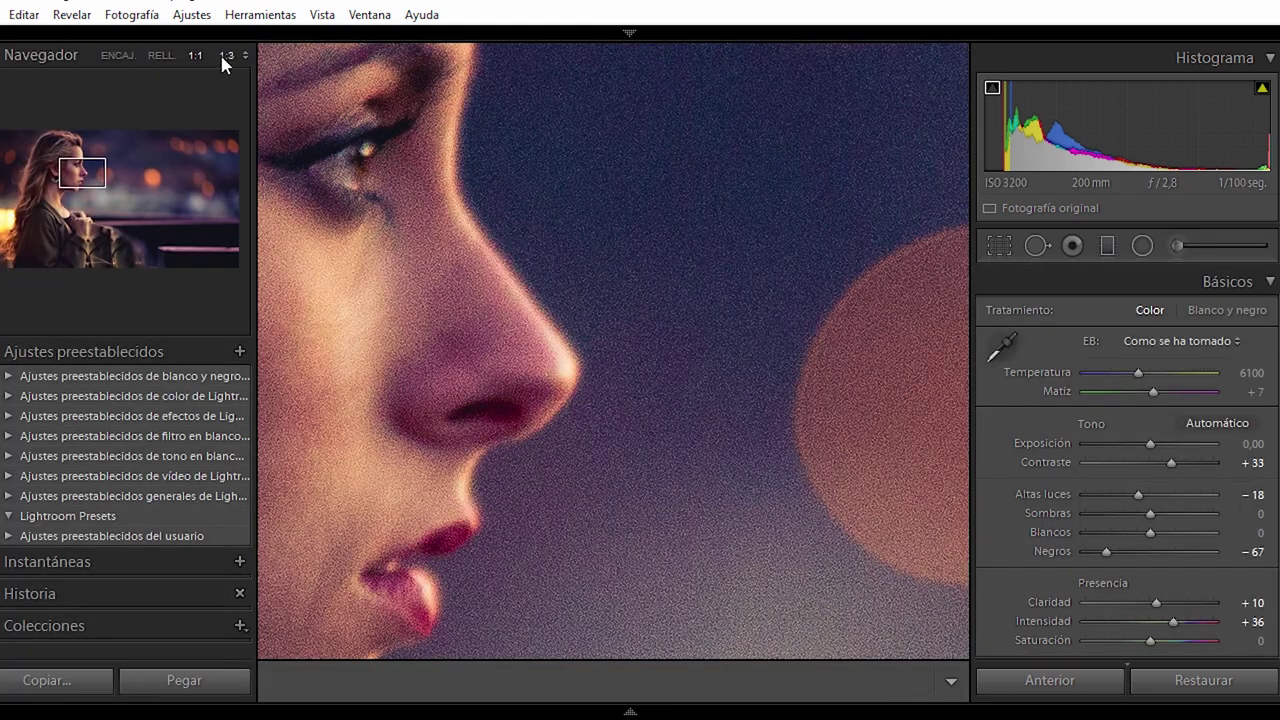
pyautogui.click(227, 55)
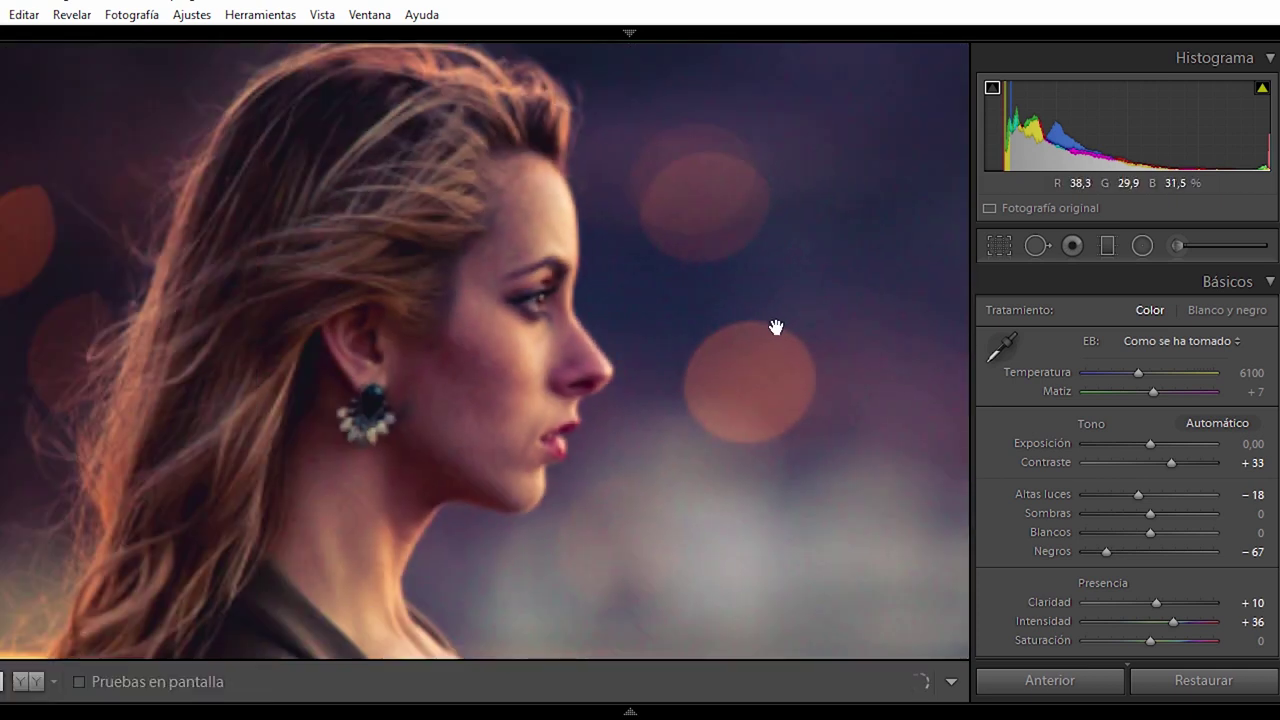
pyautogui.moveTo(774, 329); pyautogui.dragTo(661, 317)
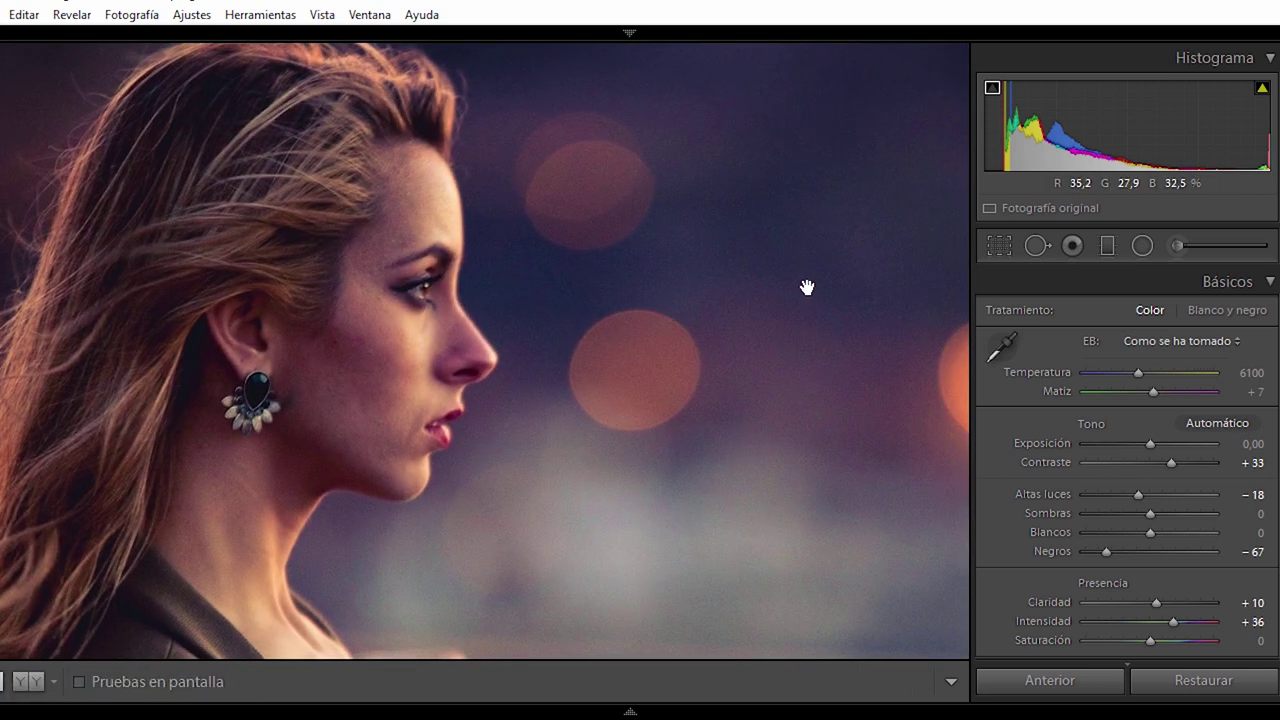
pyautogui.click(1176, 246)
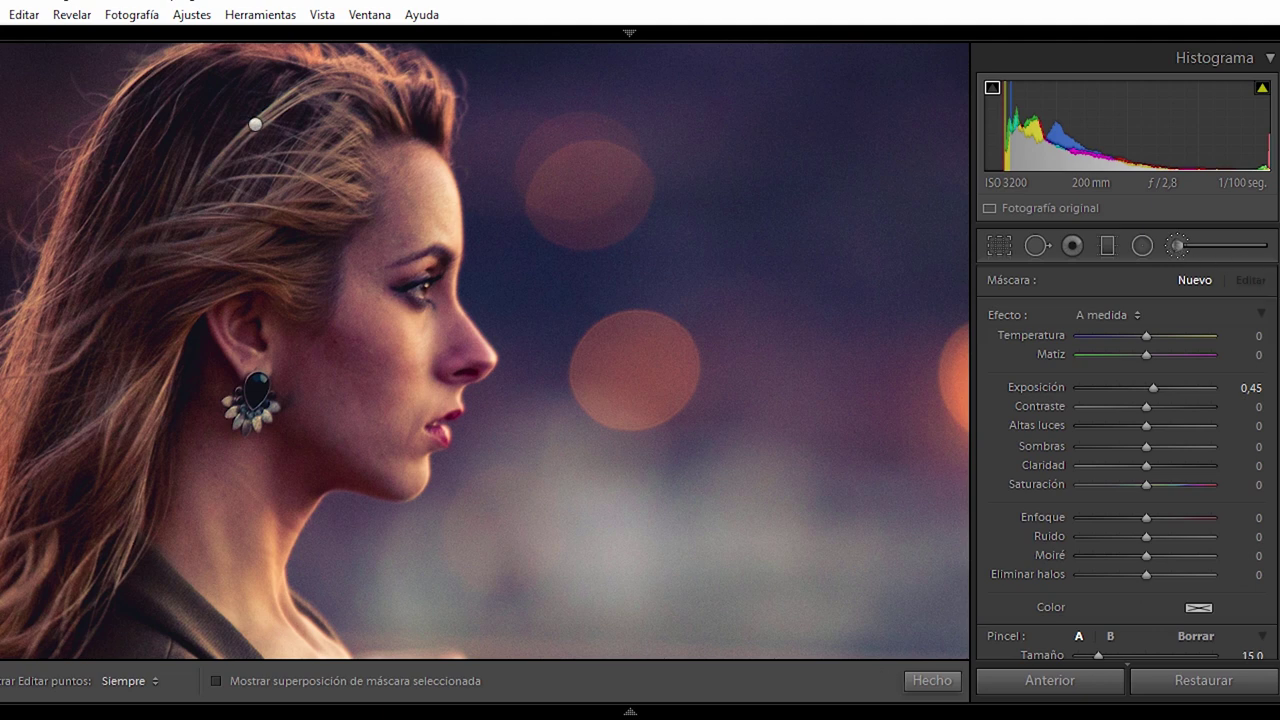
# Enable Auto Mask and the red mask overlay for the adjustment brush.
pyautogui.scroll(-3, 1125, 460)
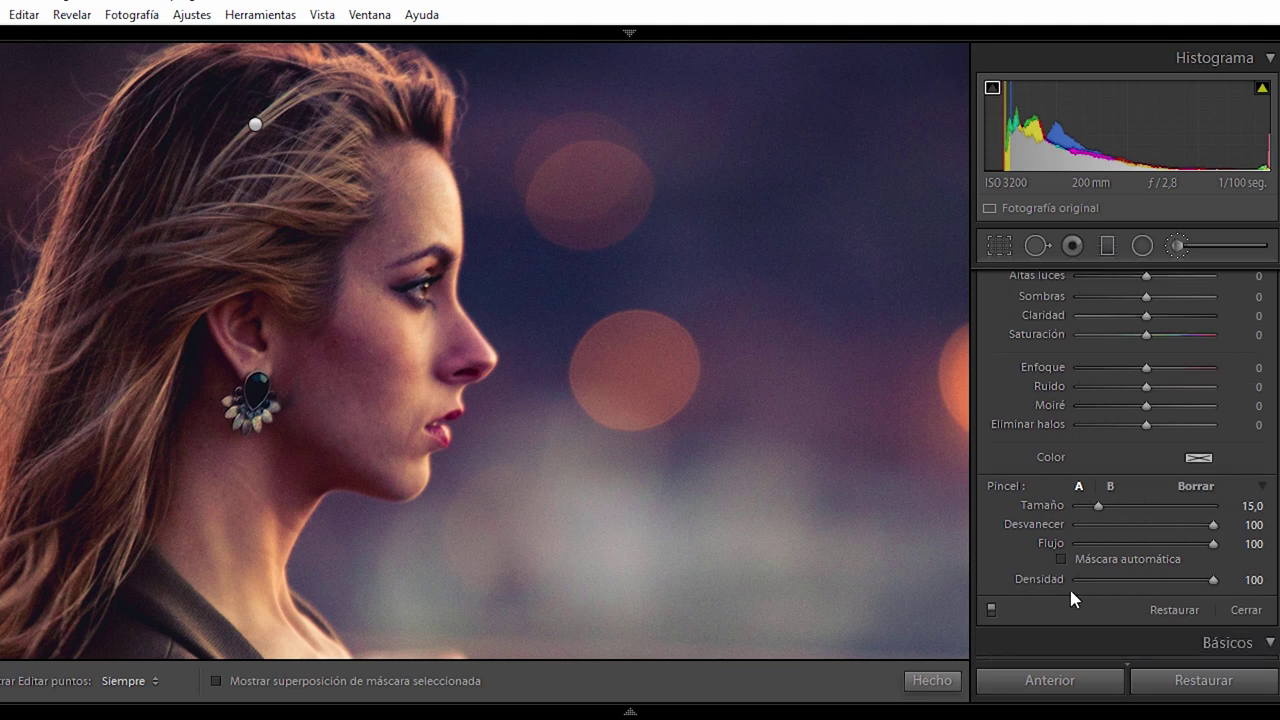
pyautogui.click(1062, 559)
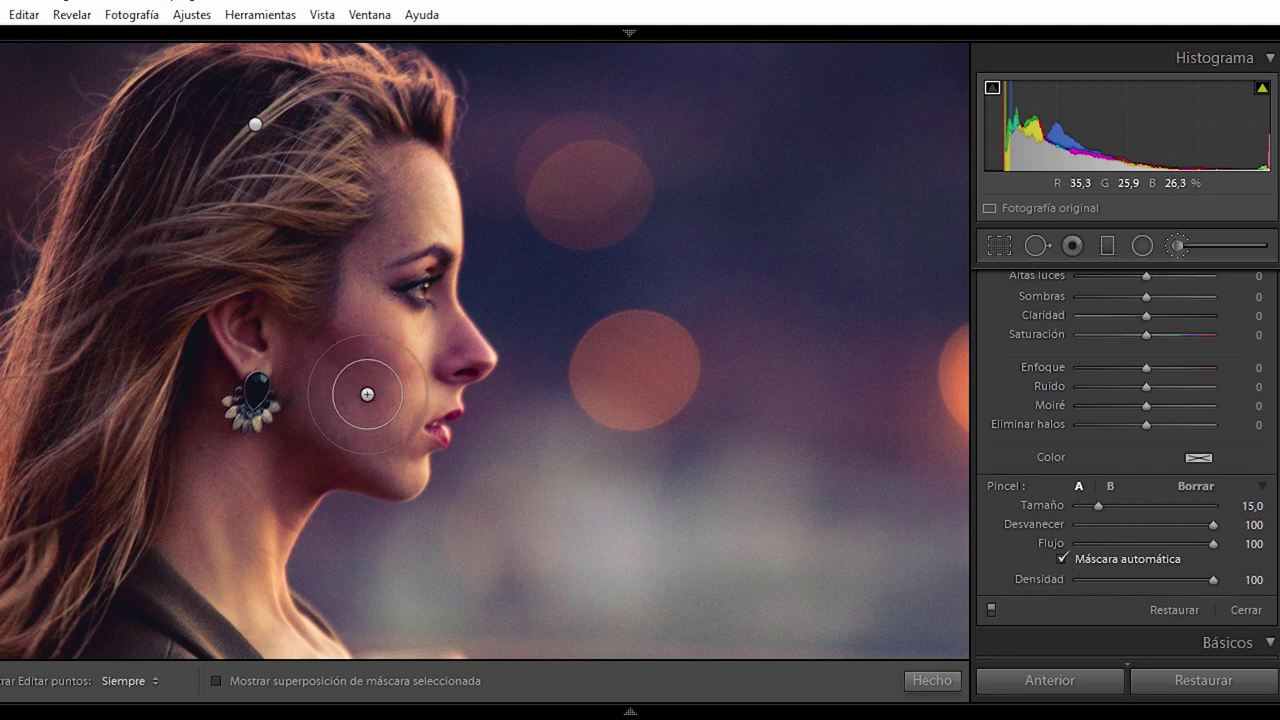
pyautogui.click(216, 682)
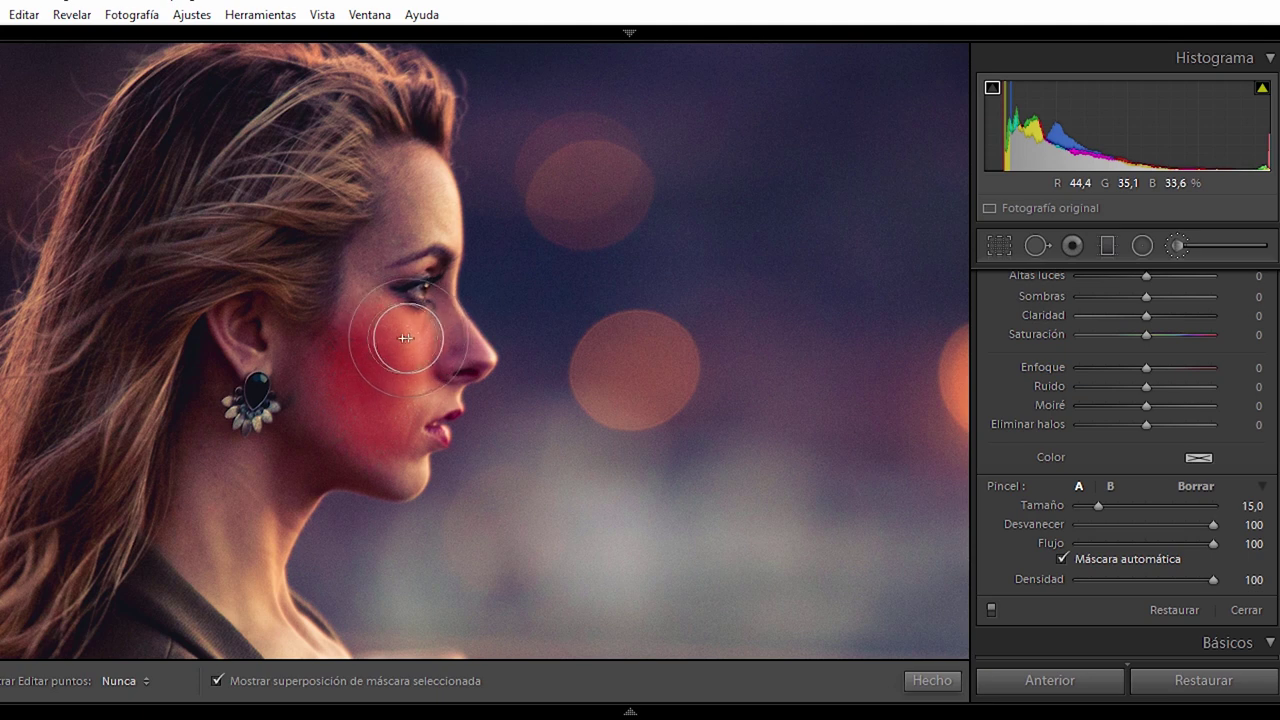
# Paint the brush over the cheek, forehead, jaw and neck, then hide the overlay.
pyautogui.click(374, 251)
pyautogui.moveTo(374, 251)
pyautogui.mouseDown()
pyautogui.moveTo(411, 211)
pyautogui.moveTo(413, 177)
pyautogui.moveTo(439, 215)
pyautogui.moveTo(394, 337)
pyautogui.moveTo(458, 347)
pyautogui.mouseUp()
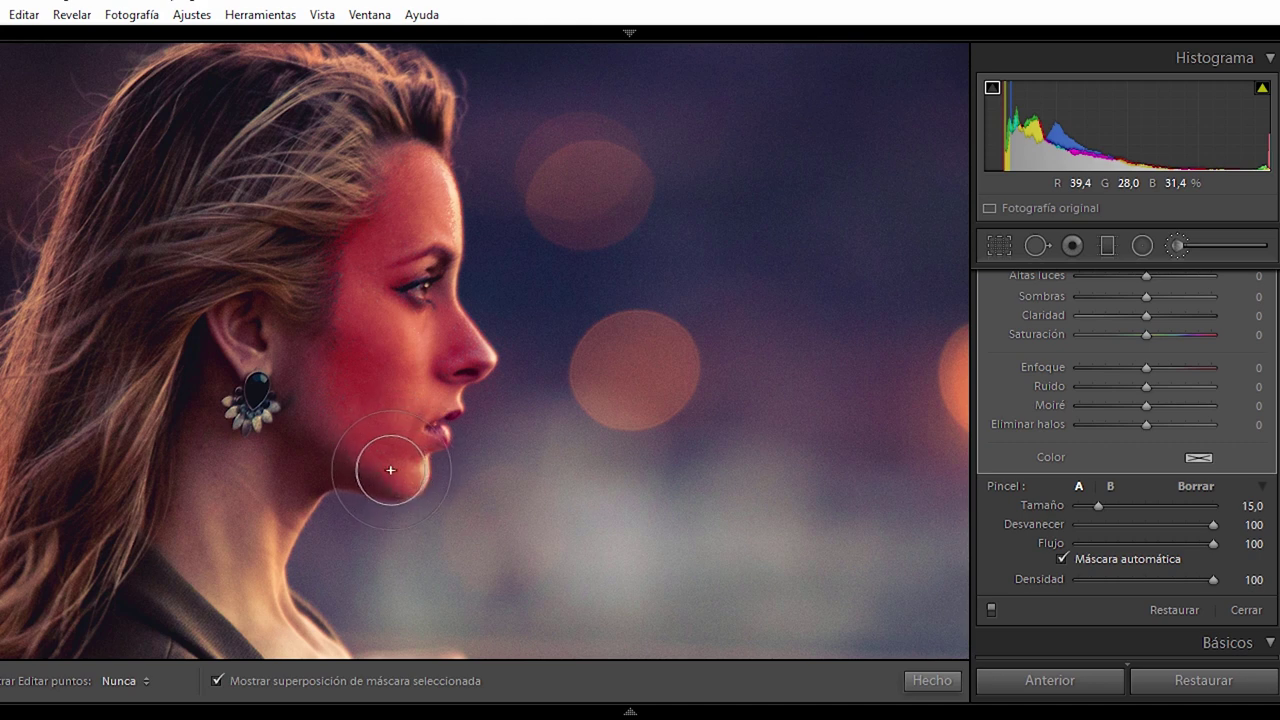
pyautogui.moveTo(371, 463)
pyautogui.mouseDown()
pyautogui.moveTo(346, 451)
pyautogui.moveTo(314, 397)
pyautogui.moveTo(307, 449)
pyautogui.mouseUp()
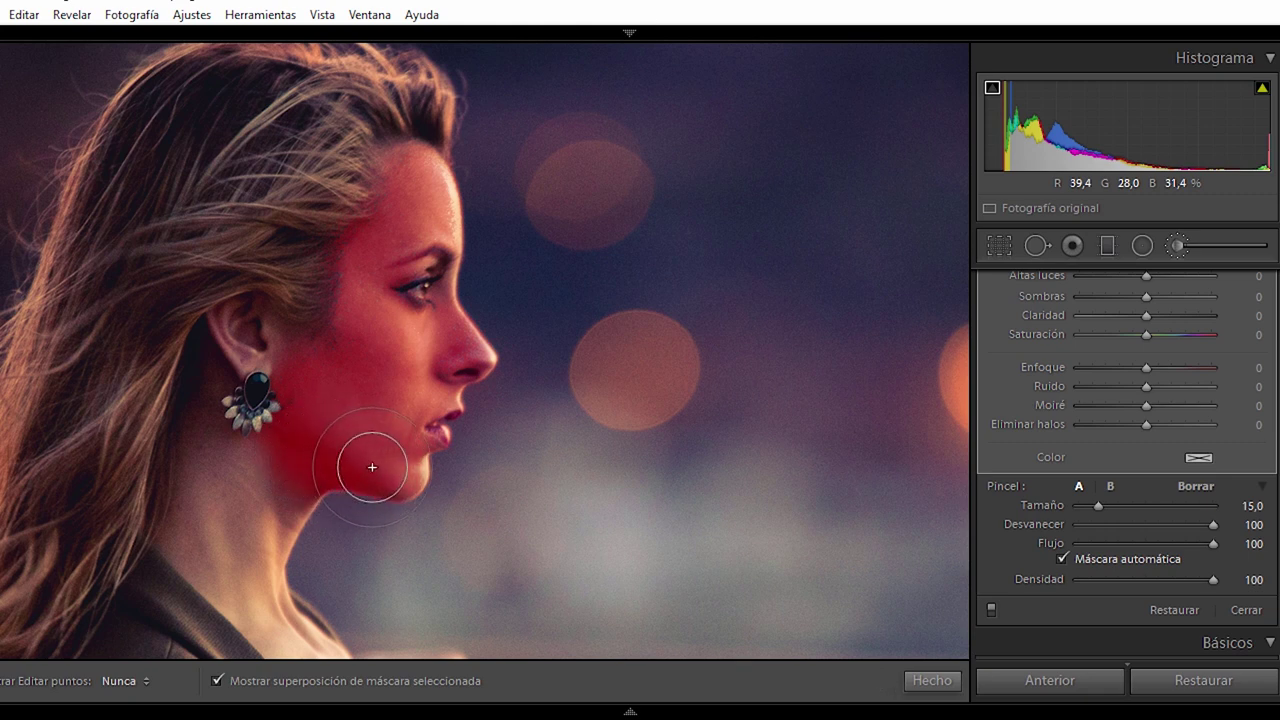
pyautogui.moveTo(373, 467)
pyautogui.mouseDown()
pyautogui.moveTo(266, 477)
pyautogui.moveTo(194, 534)
pyautogui.moveTo(296, 455)
pyautogui.mouseUp()
pyautogui.press('h')
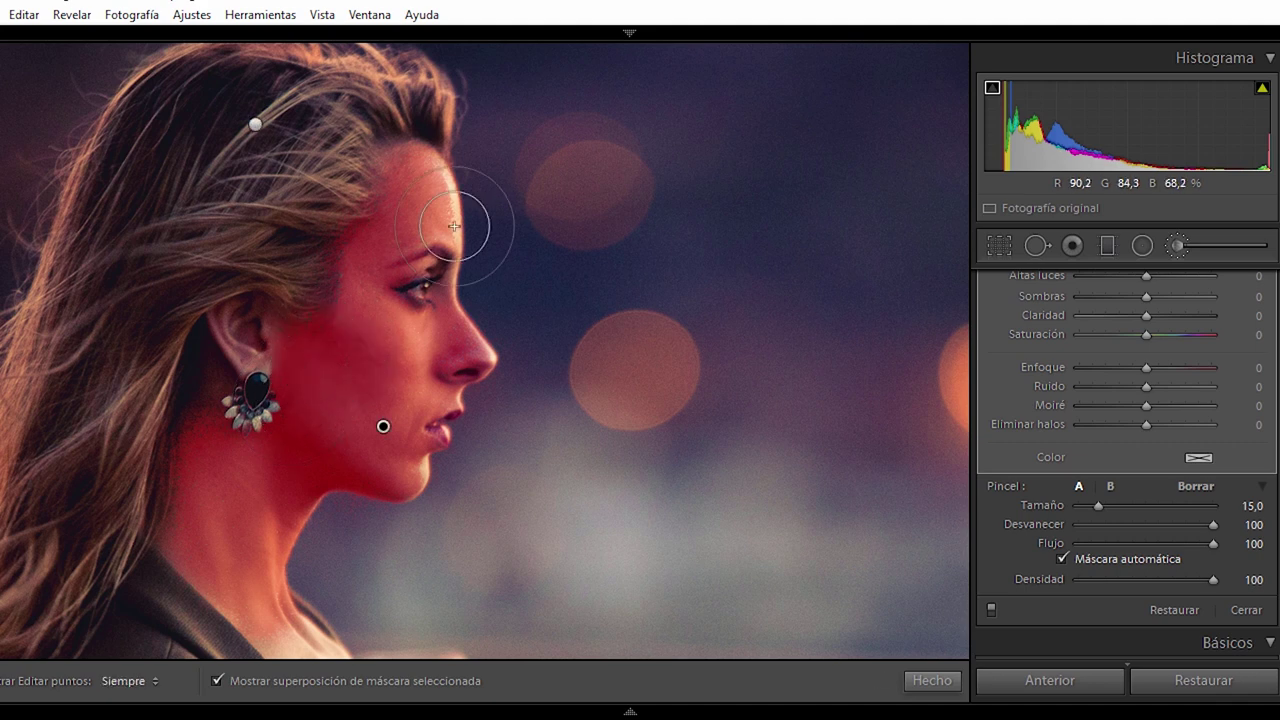
pyautogui.press('h')
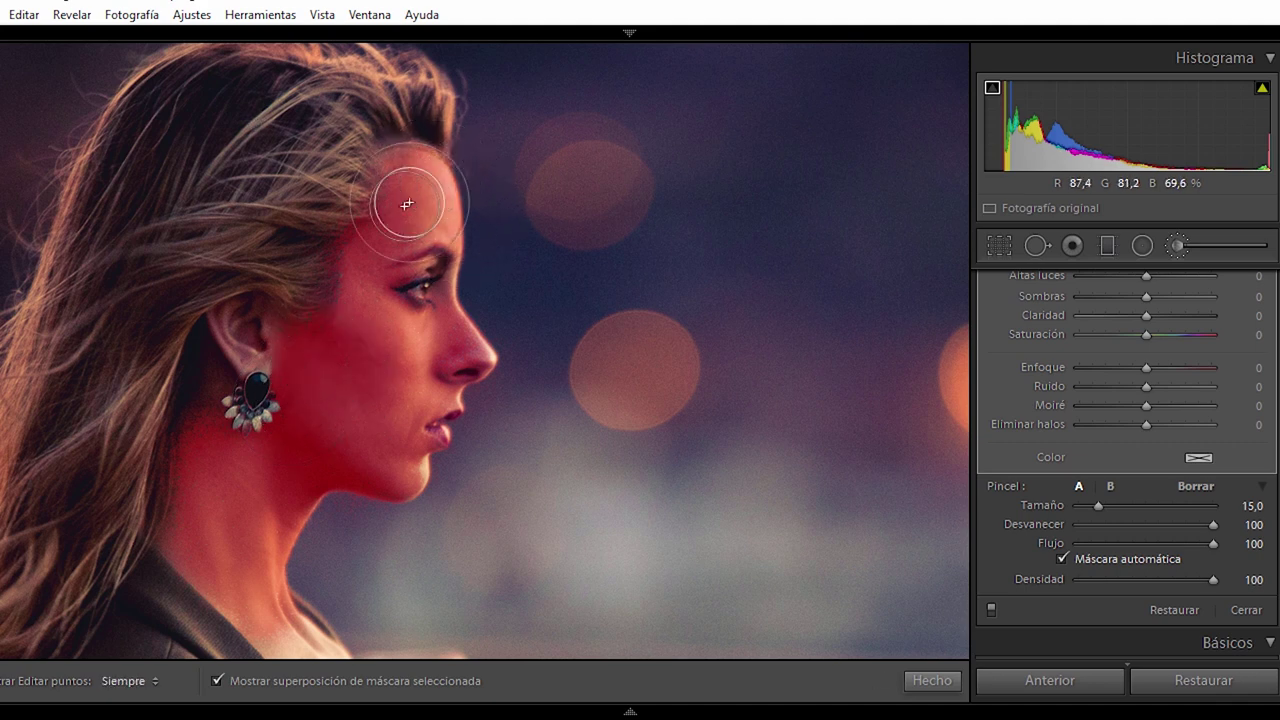
pyautogui.press('h')
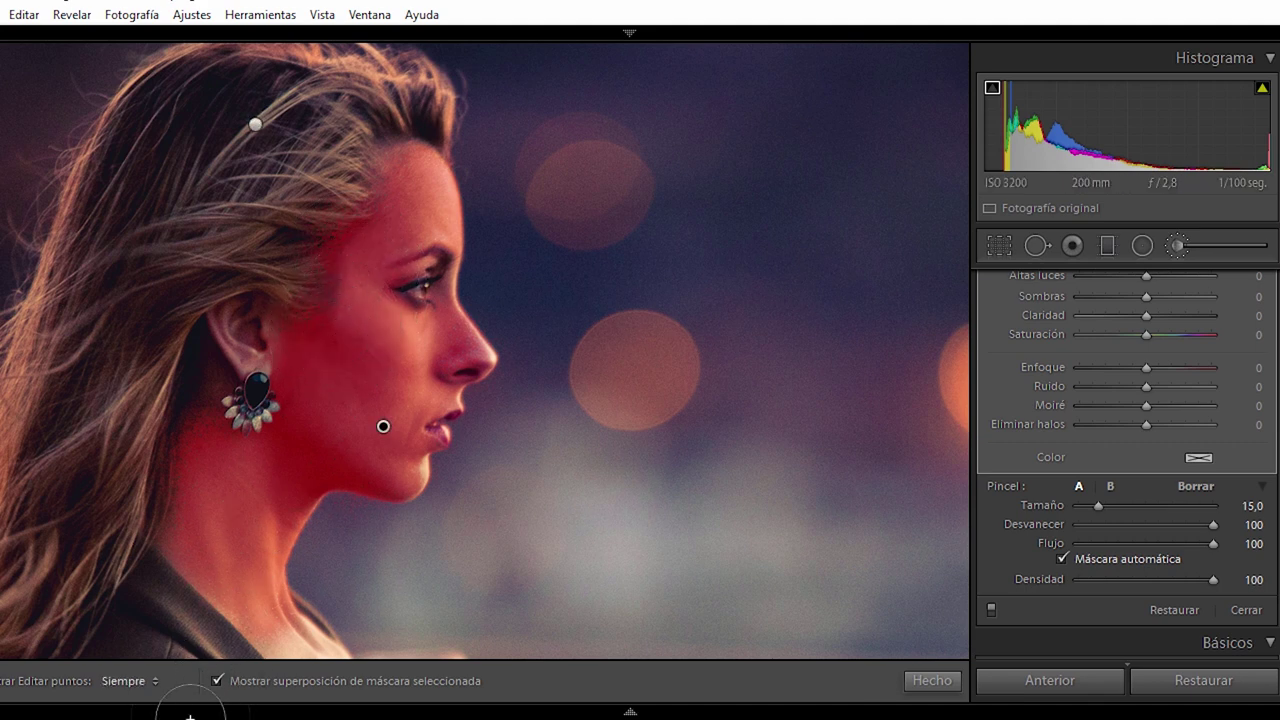
pyautogui.click(216, 680)
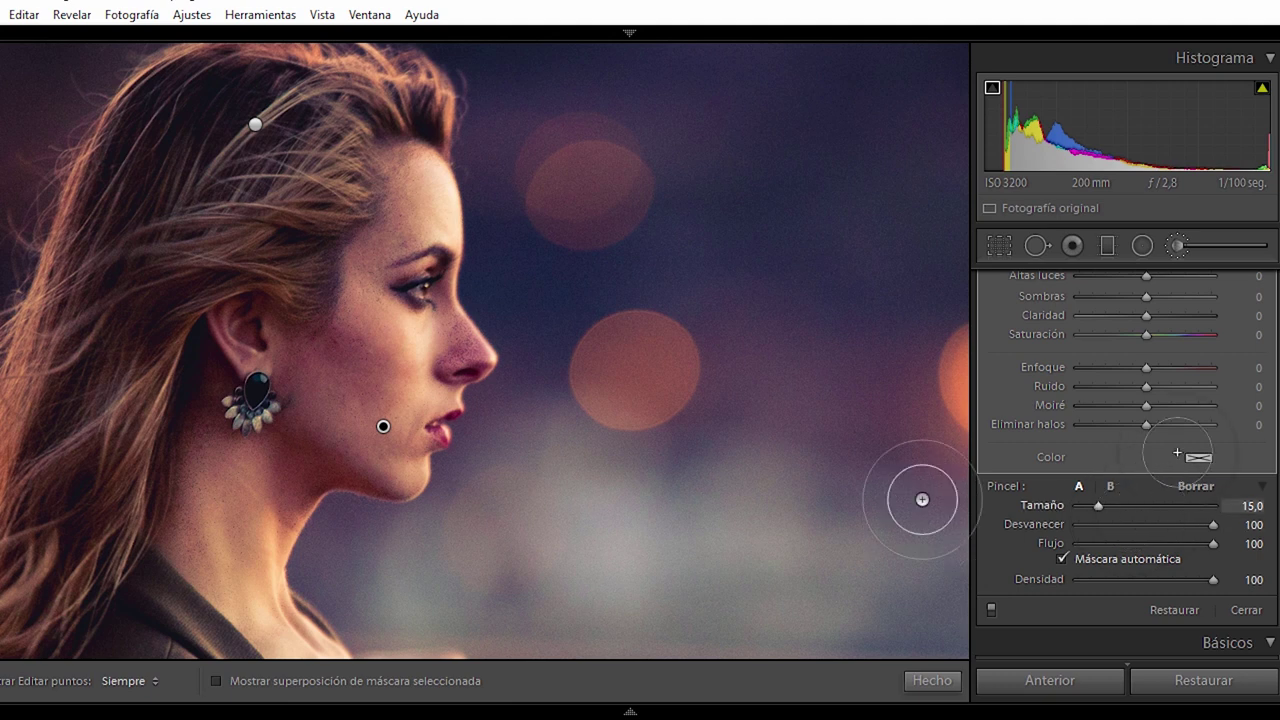
# Extend the face brush adjustment over the nose, cheek and forehead.
pyautogui.scroll(3, 1262, 312)
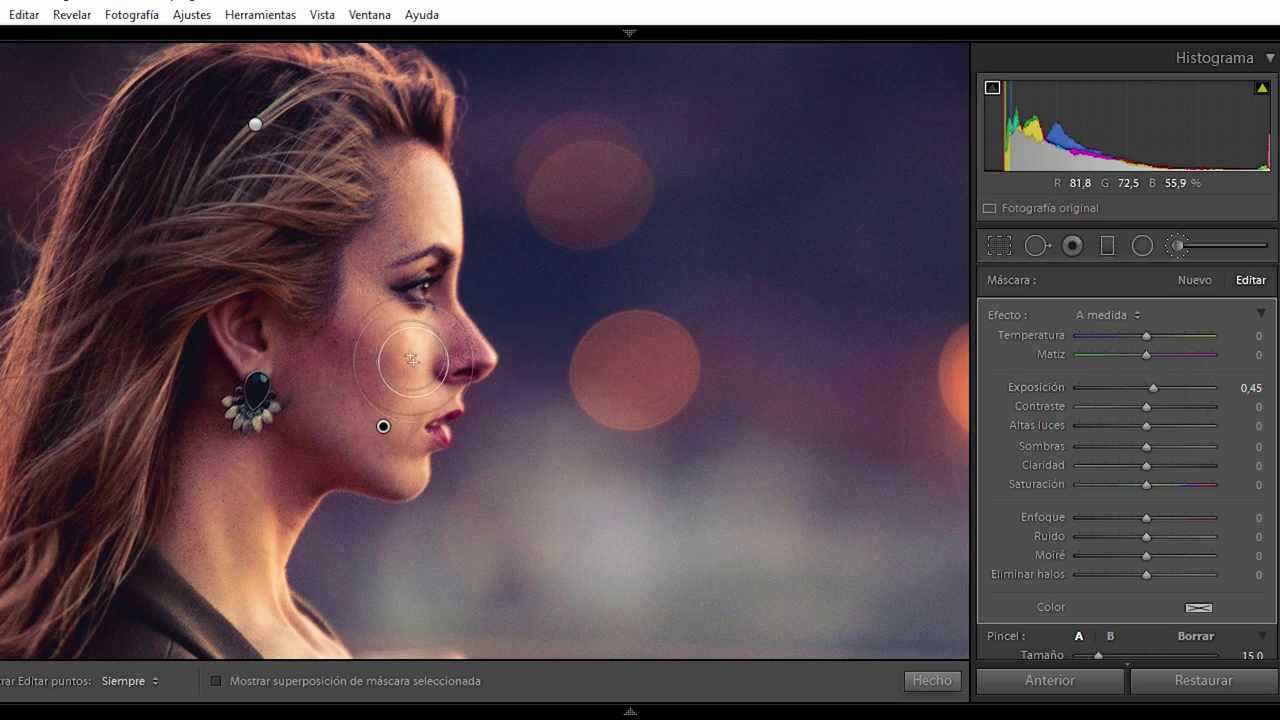
pyautogui.press('h')
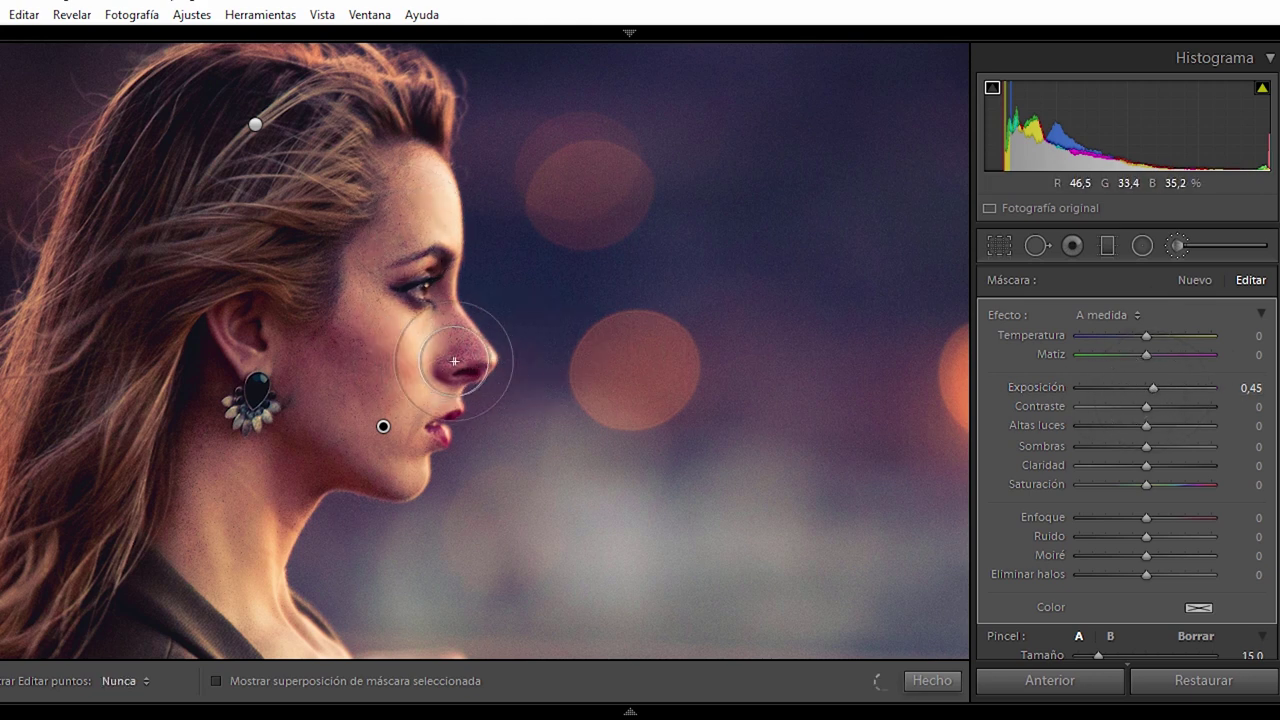
pyautogui.moveTo(453, 328)
pyautogui.mouseDown()
pyautogui.moveTo(440, 371)
pyautogui.moveTo(465, 363)
pyautogui.mouseUp()
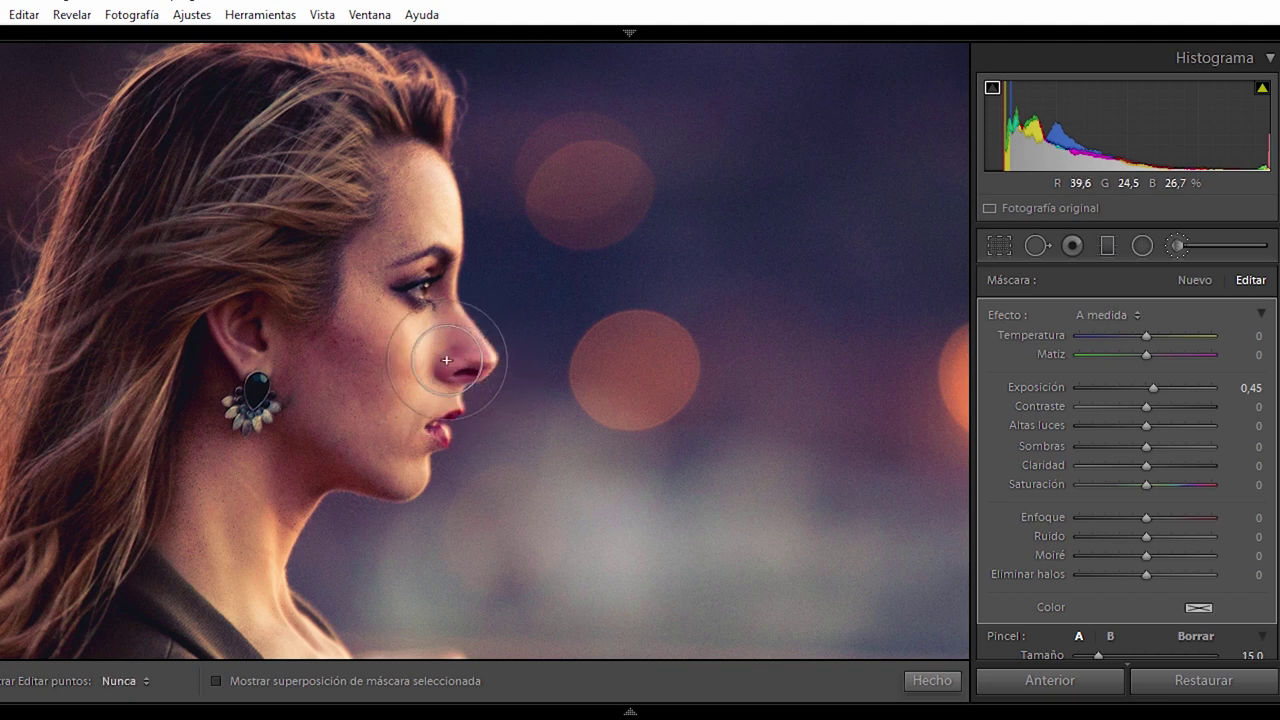
pyautogui.press('h')
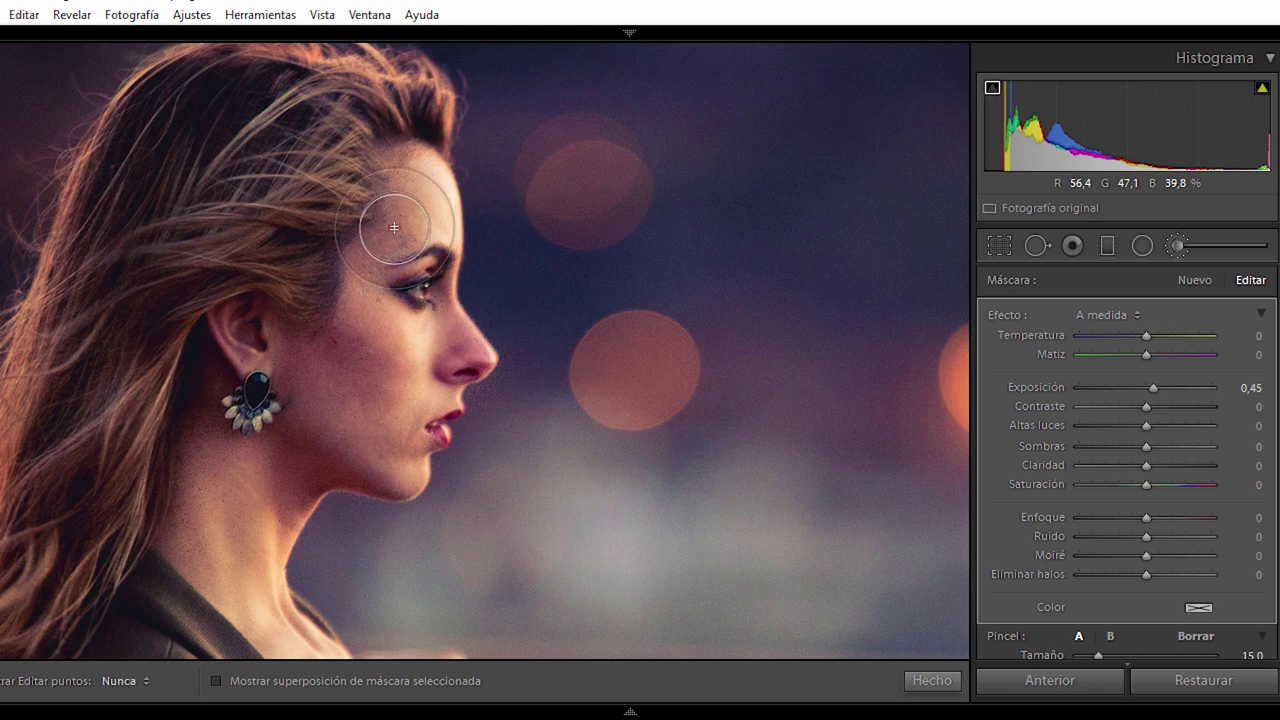
pyautogui.moveTo(394, 221); pyautogui.dragTo(400, 175)
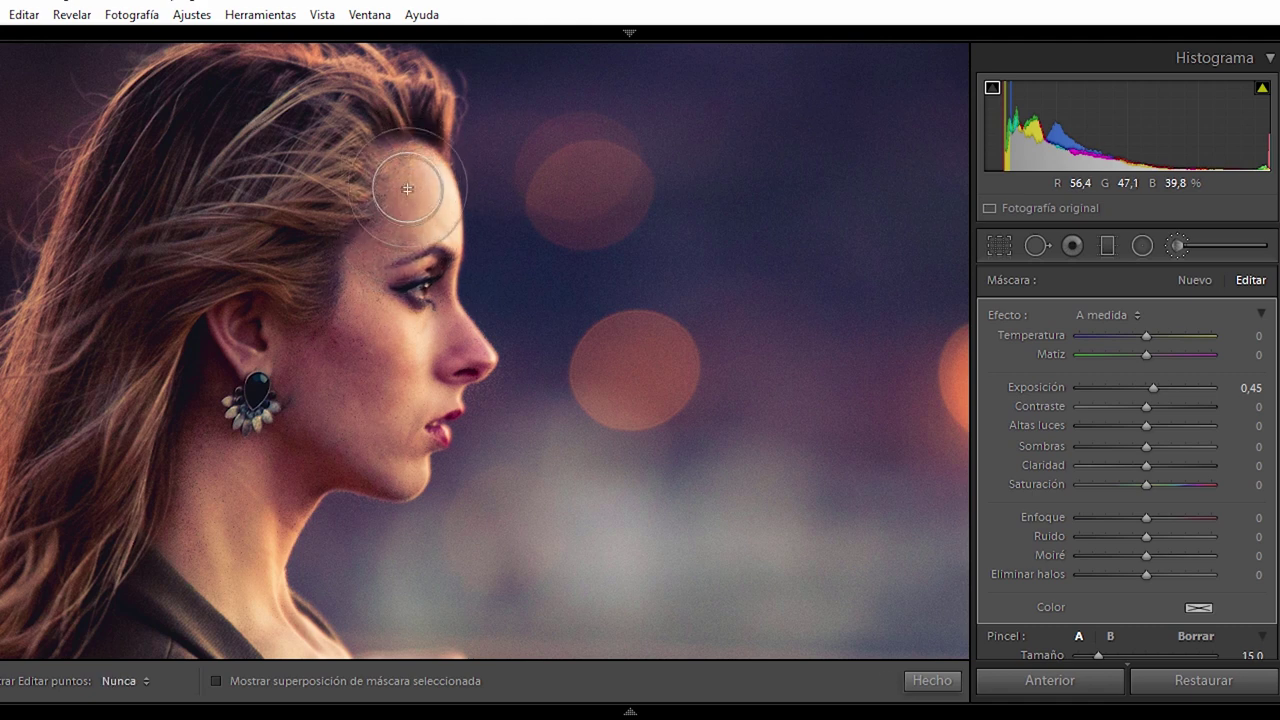
pyautogui.press('h')
pyautogui.press('h')
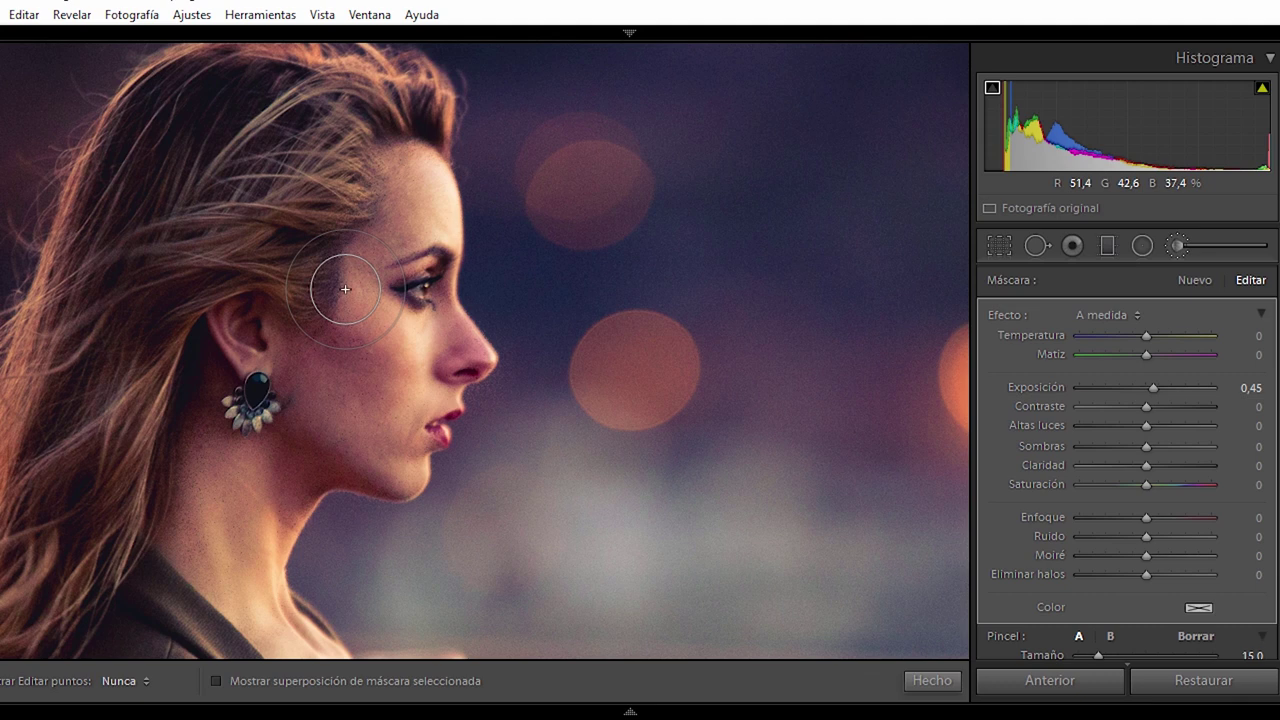
pyautogui.press('h')
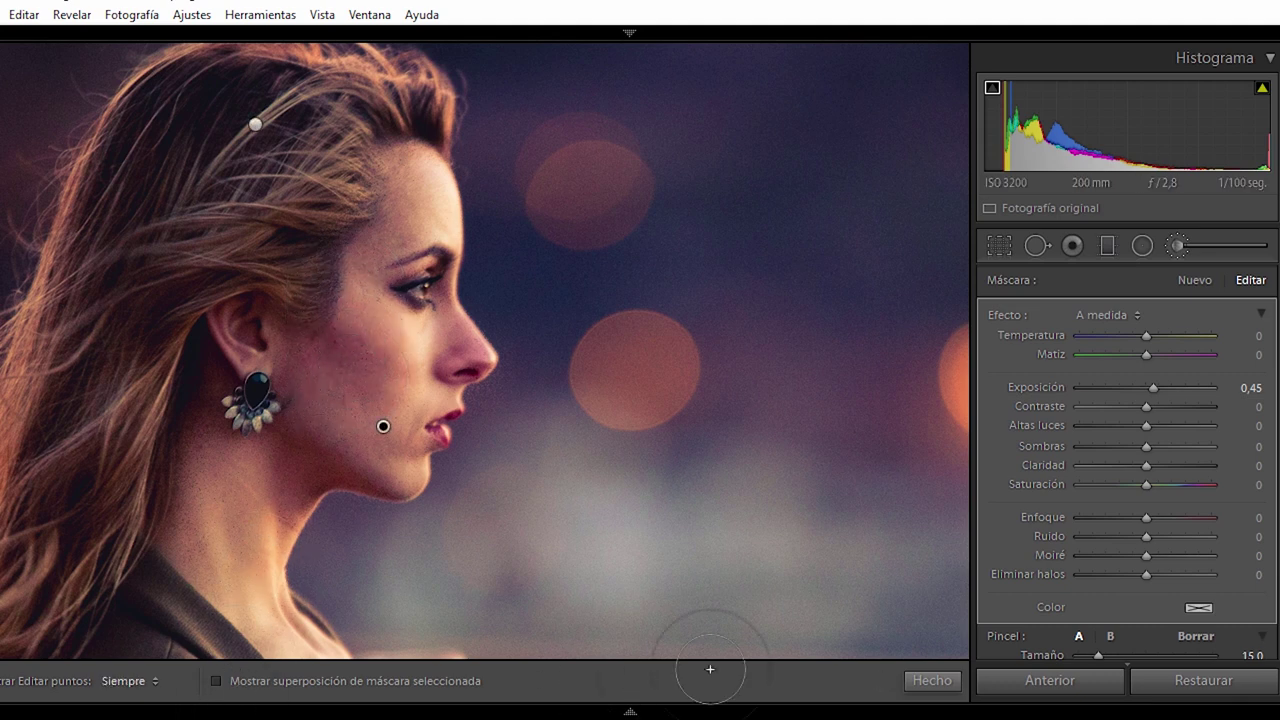
pyautogui.scroll(-3, 1059, 559)
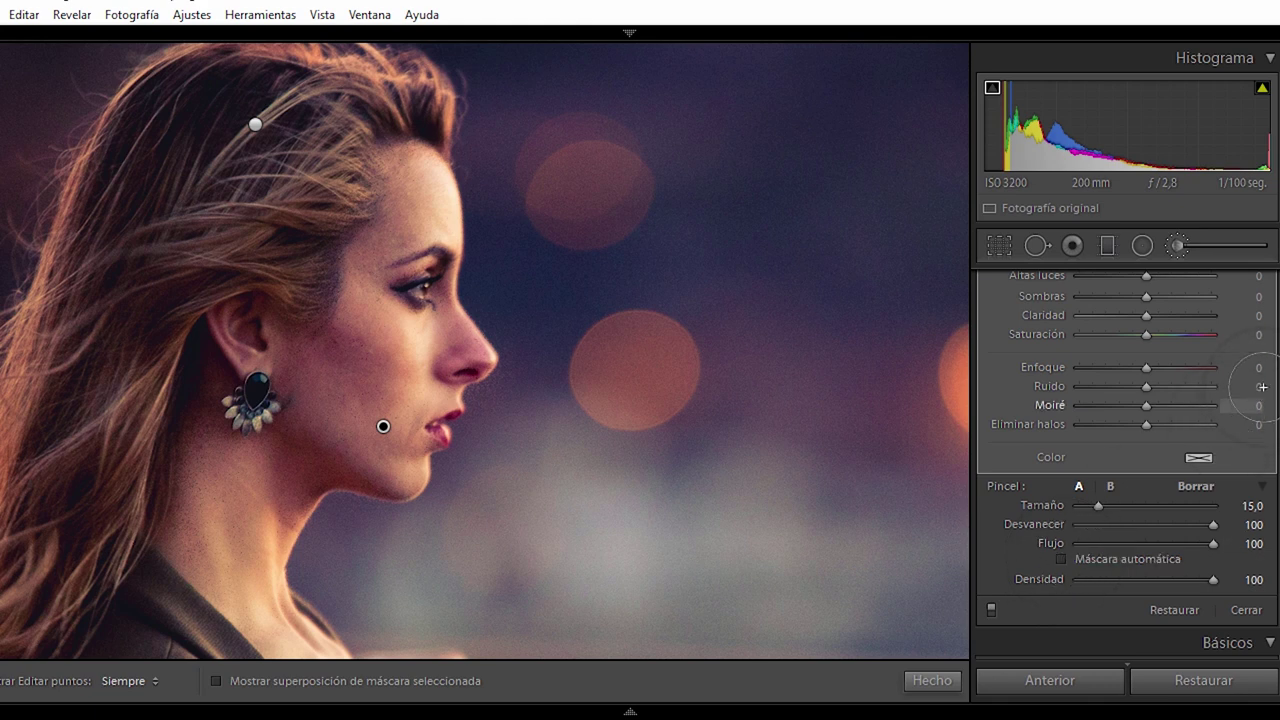
pyautogui.scroll(3, 1275, 320)
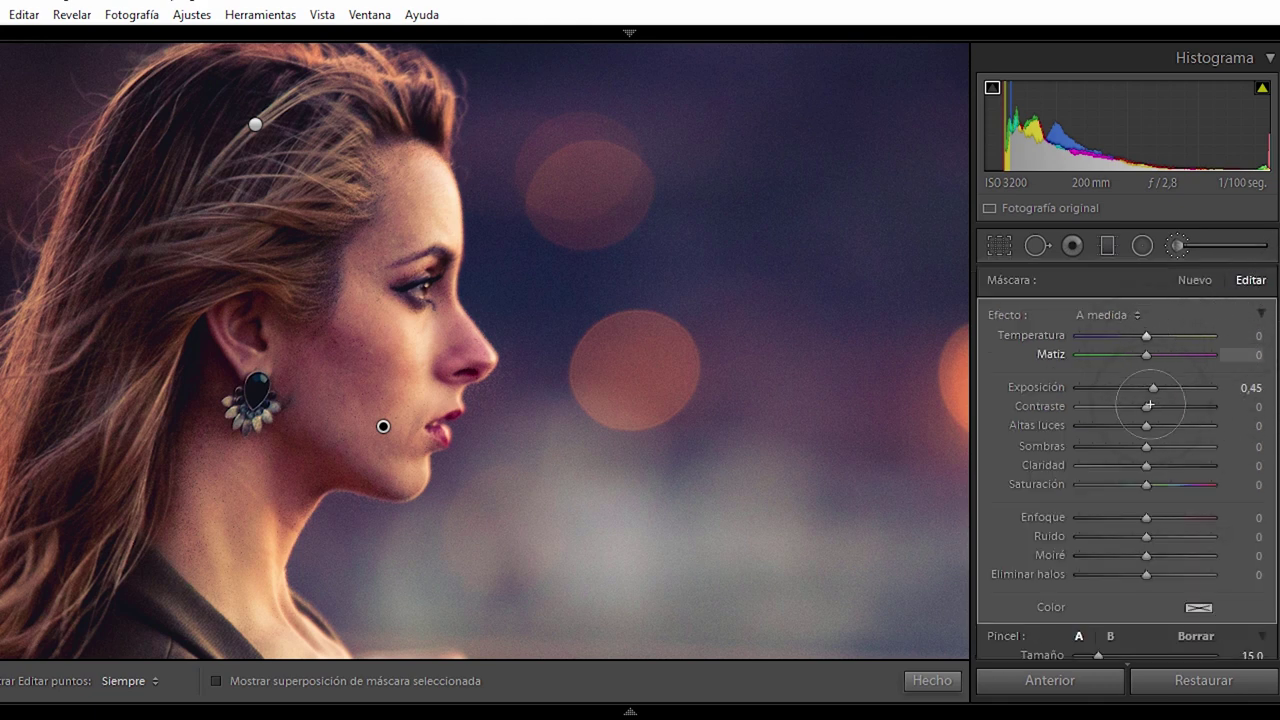
# Raise the face brush exposure to 4.00 and paint the cheek and upper forehead.
pyautogui.moveTo(1207, 388); pyautogui.dragTo(1242, 389)
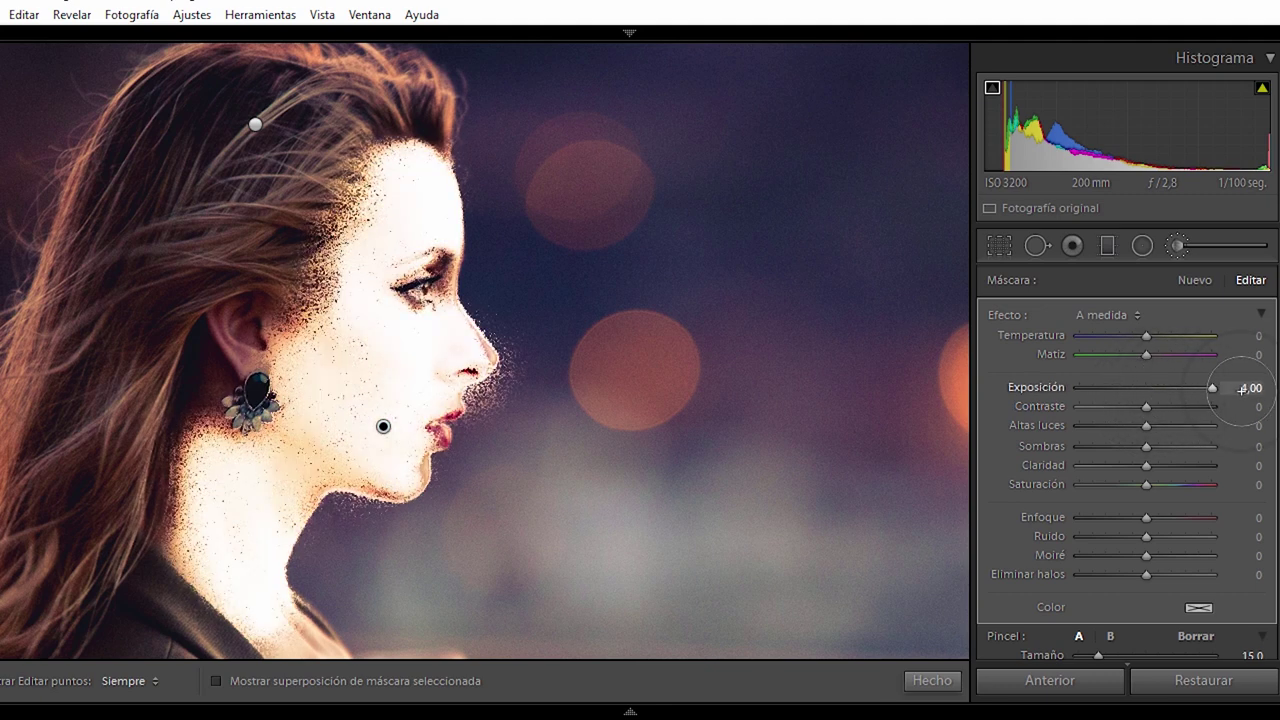
pyautogui.press('h')
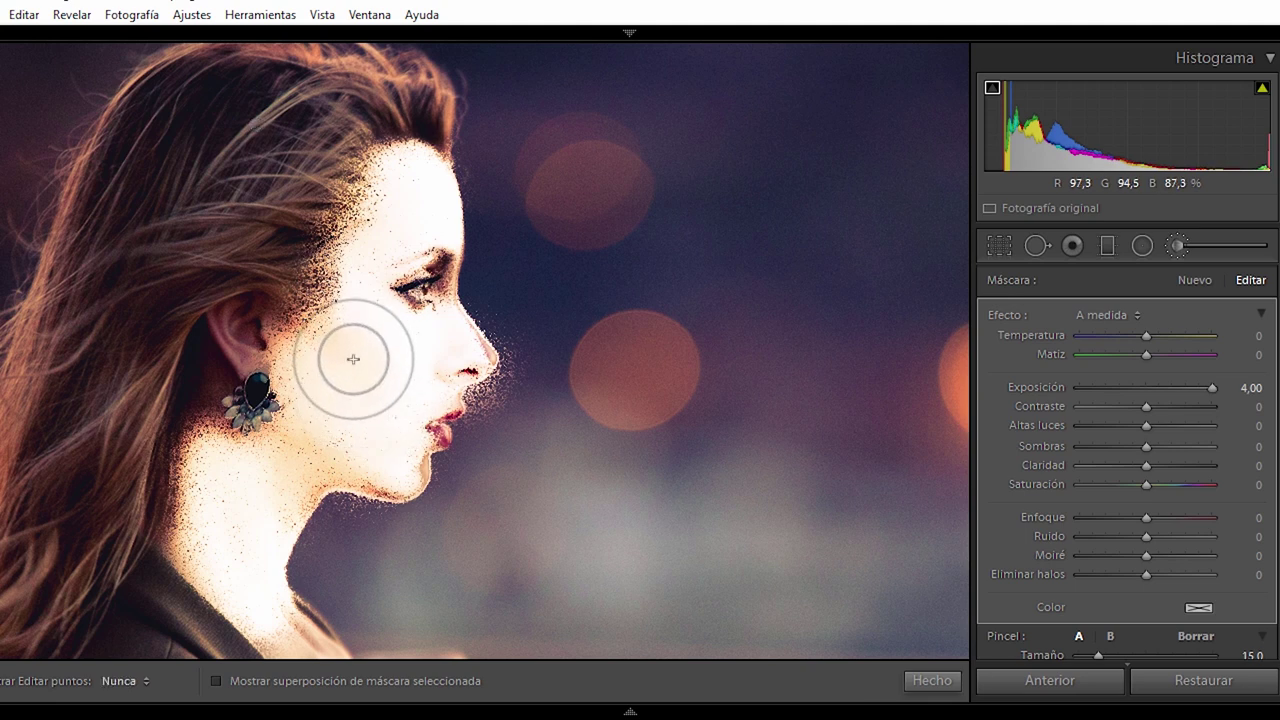
pyautogui.moveTo(343, 337); pyautogui.dragTo(355, 314)
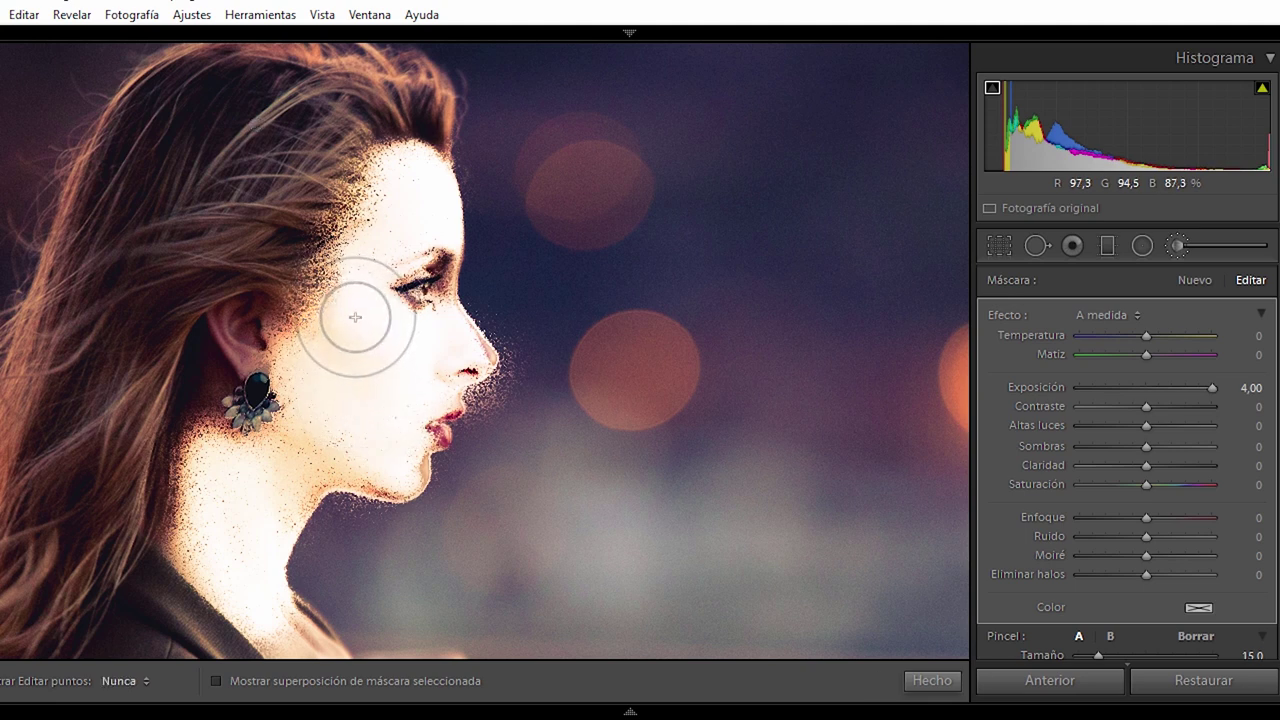
pyautogui.press('h')
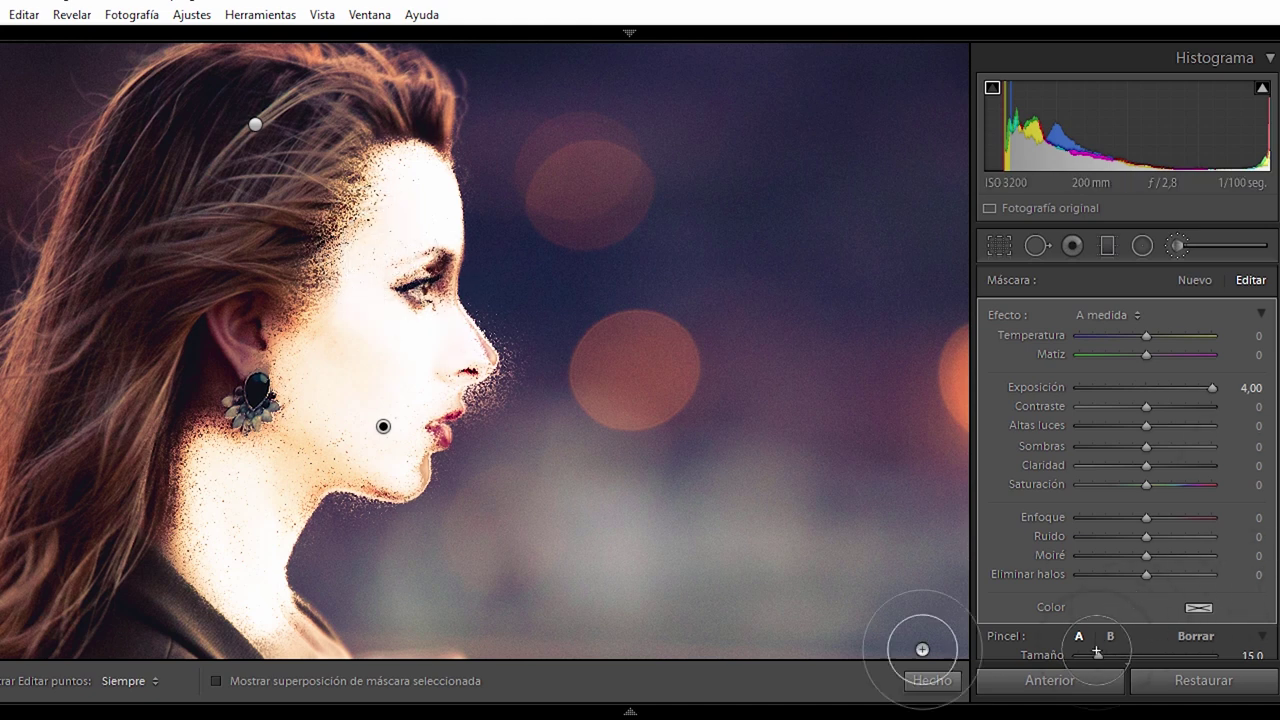
pyautogui.scroll(-3, 922, 649)
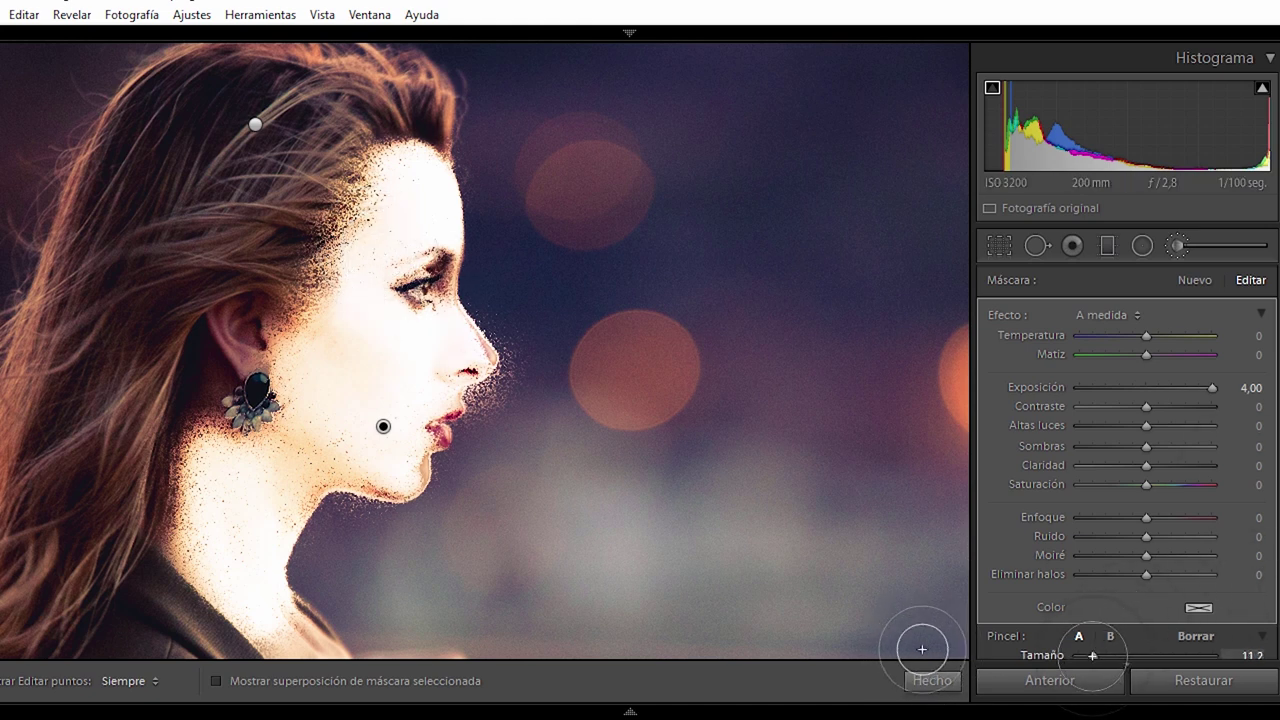
pyautogui.press('h')
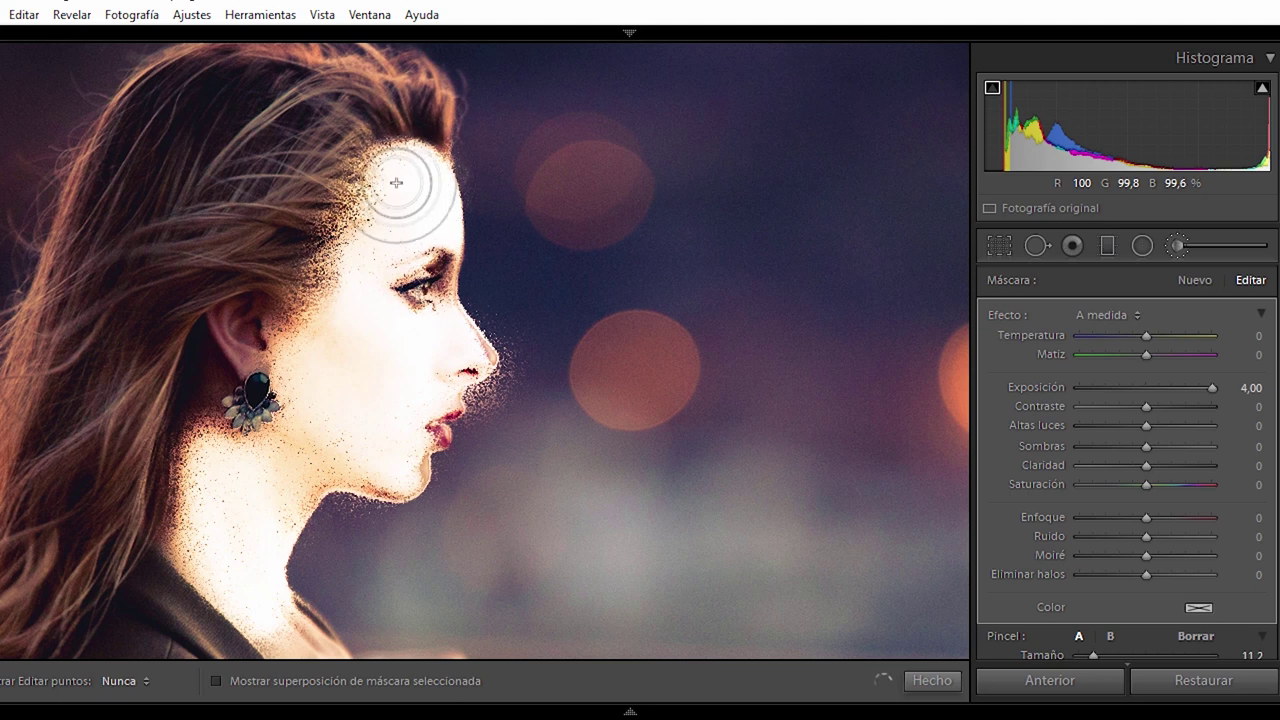
pyautogui.moveTo(397, 191); pyautogui.dragTo(379, 243)
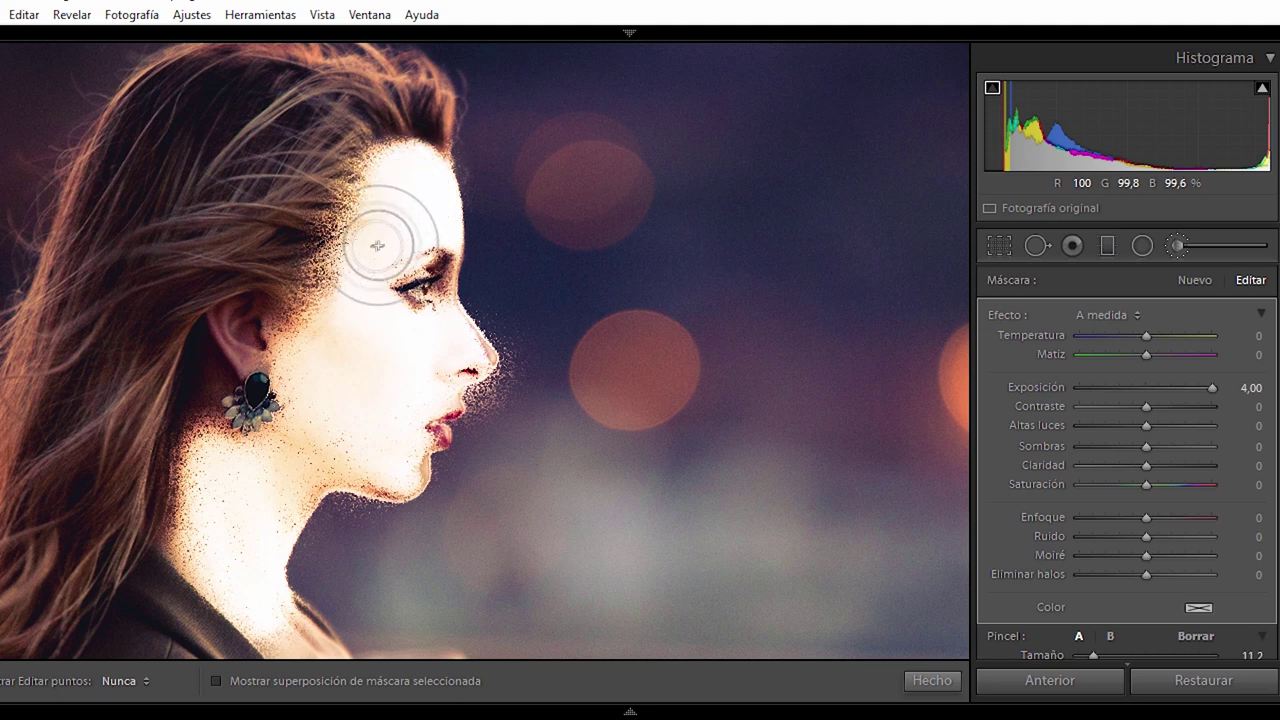
pyautogui.moveTo(379, 243)
pyautogui.mouseDown()
pyautogui.moveTo(425, 239)
pyautogui.moveTo(414, 214)
pyautogui.moveTo(423, 329)
pyautogui.moveTo(409, 271)
pyautogui.moveTo(410, 352)
pyautogui.moveTo(423, 363)
pyautogui.moveTo(371, 443)
pyautogui.moveTo(339, 454)
pyautogui.moveTo(297, 423)
pyautogui.moveTo(309, 380)
pyautogui.moveTo(296, 462)
pyautogui.moveTo(263, 500)
pyautogui.moveTo(226, 500)
pyautogui.moveTo(214, 480)
pyautogui.moveTo(209, 543)
pyautogui.moveTo(213, 450)
pyautogui.moveTo(231, 532)
pyautogui.mouseUp()
pyautogui.press('h')
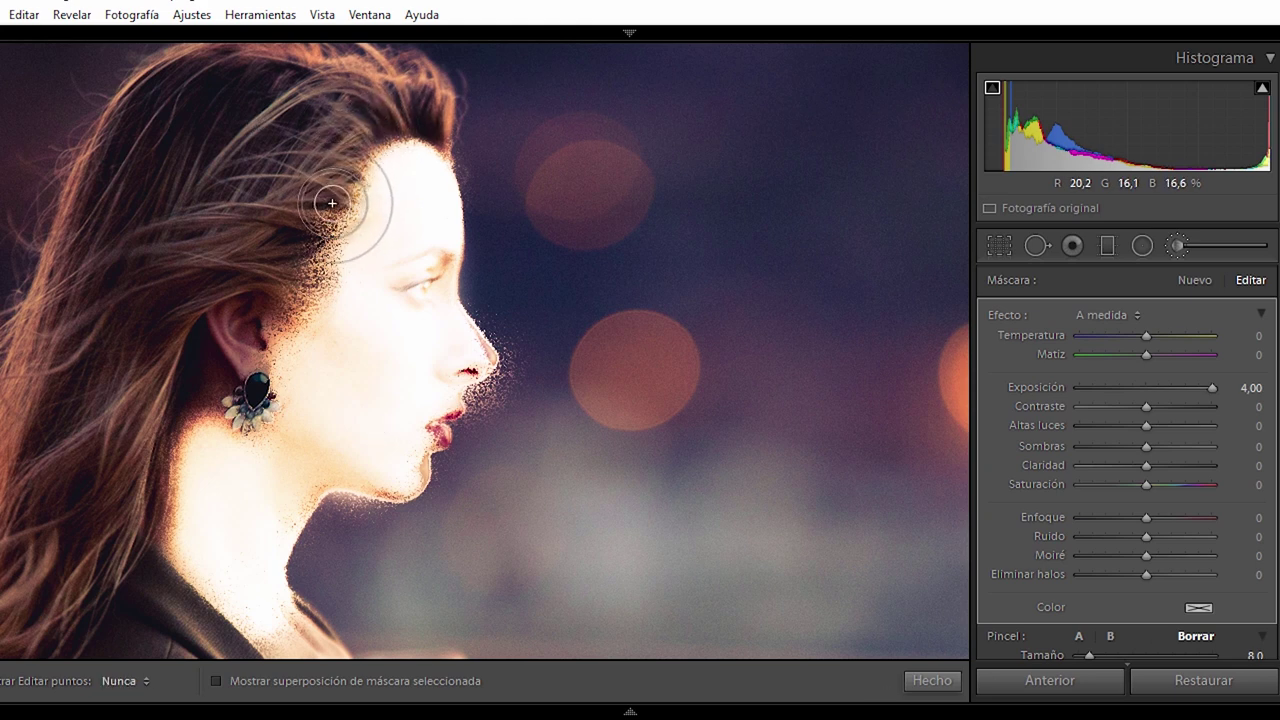
# Erase the brush overspill from the hairline, nose tip, upper lip, lips and chin.
pyautogui.moveTo(321, 225)
pyautogui.mouseDown()
pyautogui.moveTo(313, 232)
pyautogui.moveTo(314, 206)
pyautogui.moveTo(386, 117)
pyautogui.mouseUp()
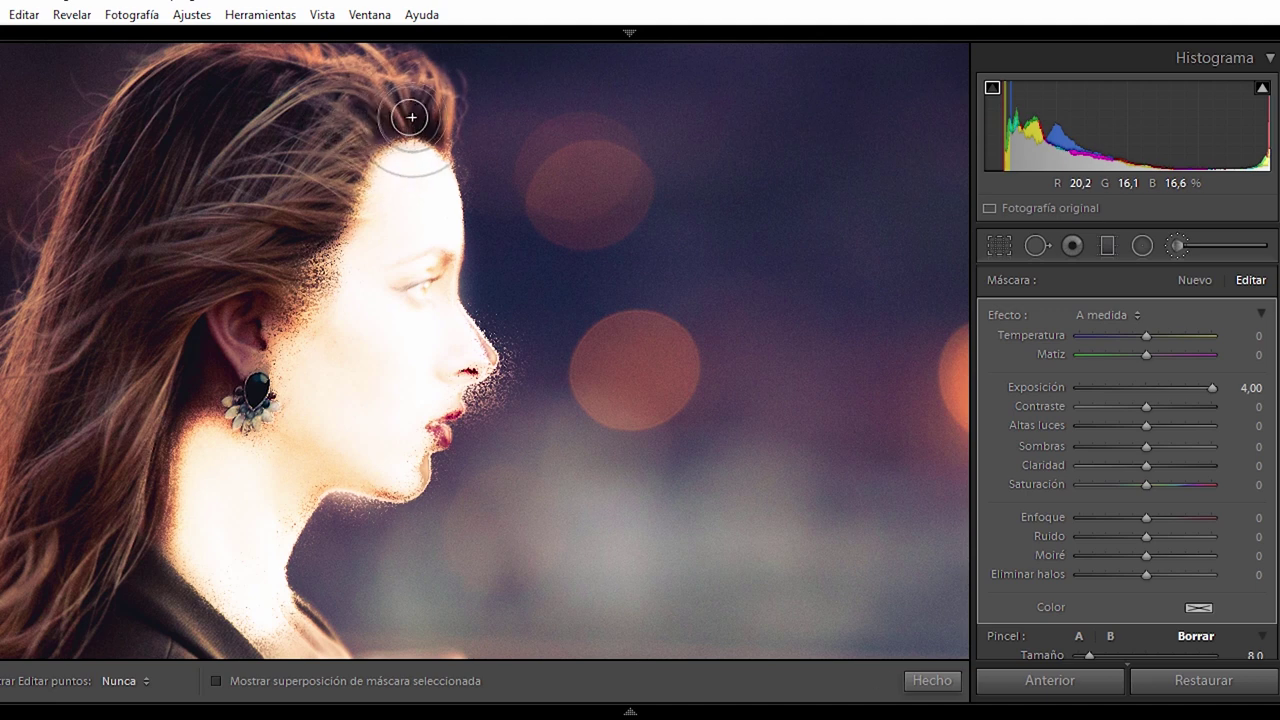
pyautogui.moveTo(465, 140)
pyautogui.mouseDown()
pyautogui.moveTo(500, 194)
pyautogui.moveTo(480, 166)
pyautogui.moveTo(500, 276)
pyautogui.moveTo(483, 283)
pyautogui.moveTo(501, 321)
pyautogui.mouseUp()
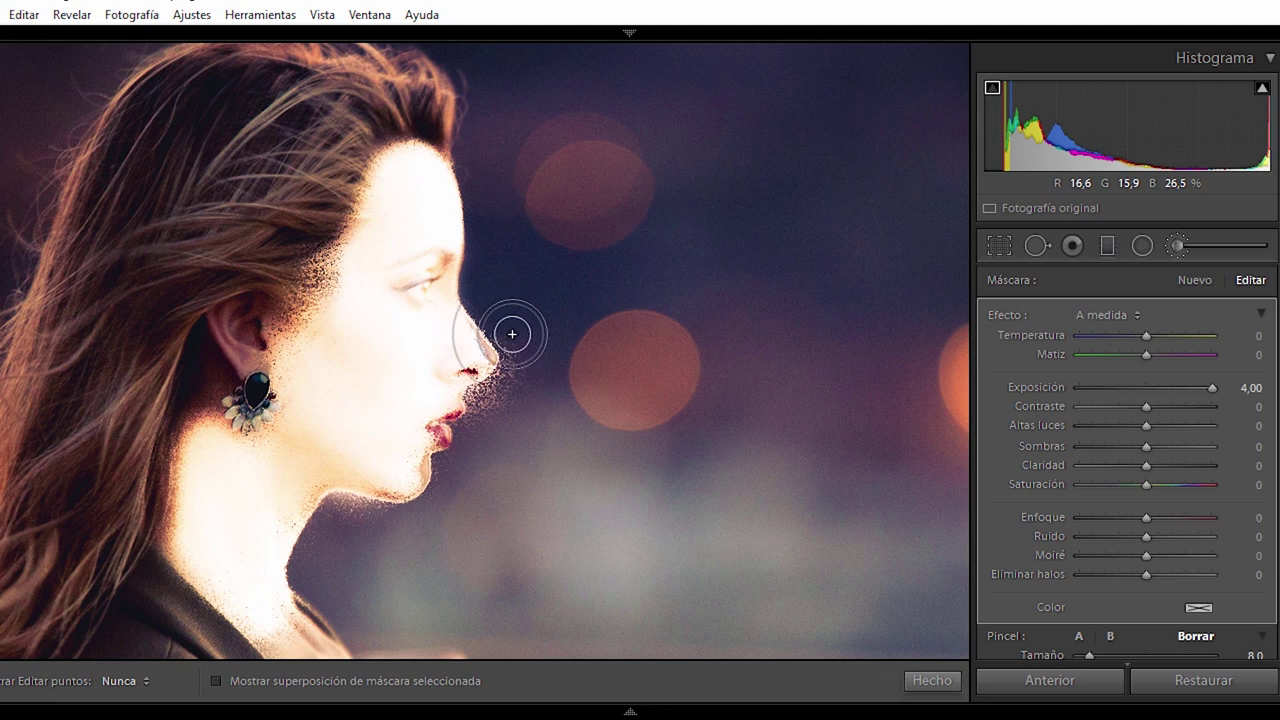
pyautogui.moveTo(502, 403)
pyautogui.mouseDown()
pyautogui.moveTo(486, 403)
pyautogui.moveTo(501, 383)
pyautogui.moveTo(486, 294)
pyautogui.mouseUp()
pyautogui.press('h')
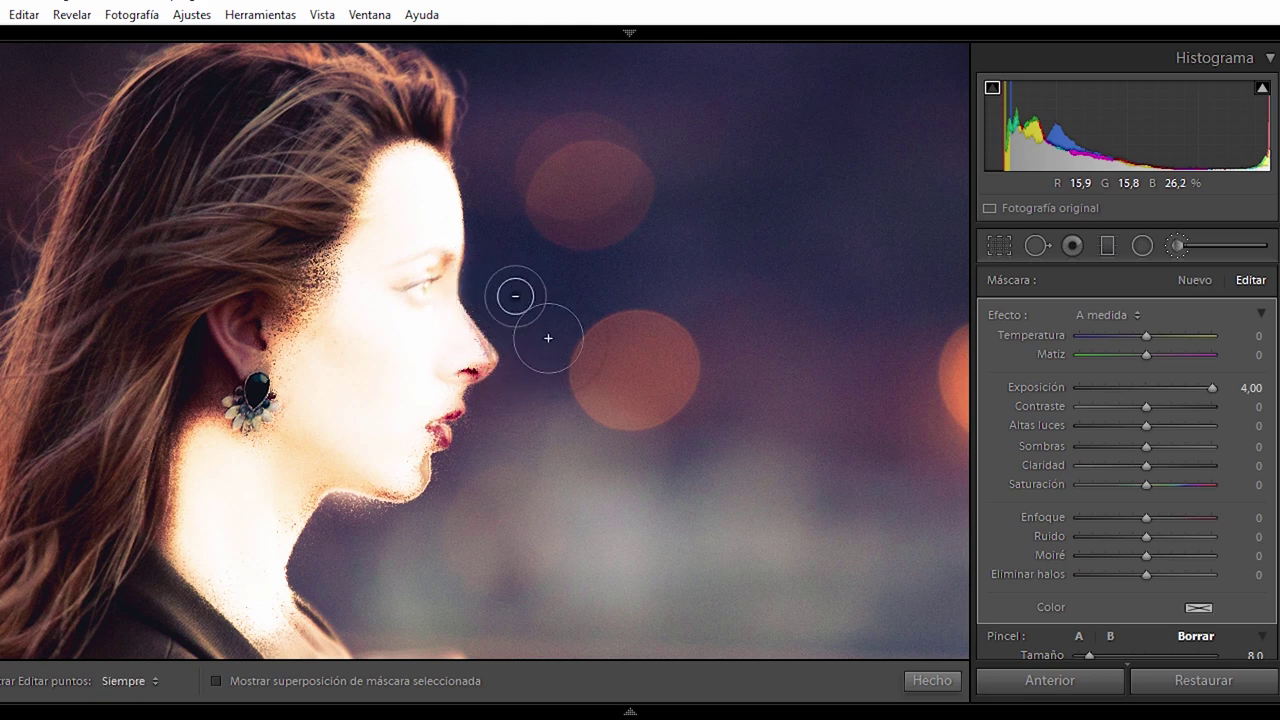
pyautogui.press('h')
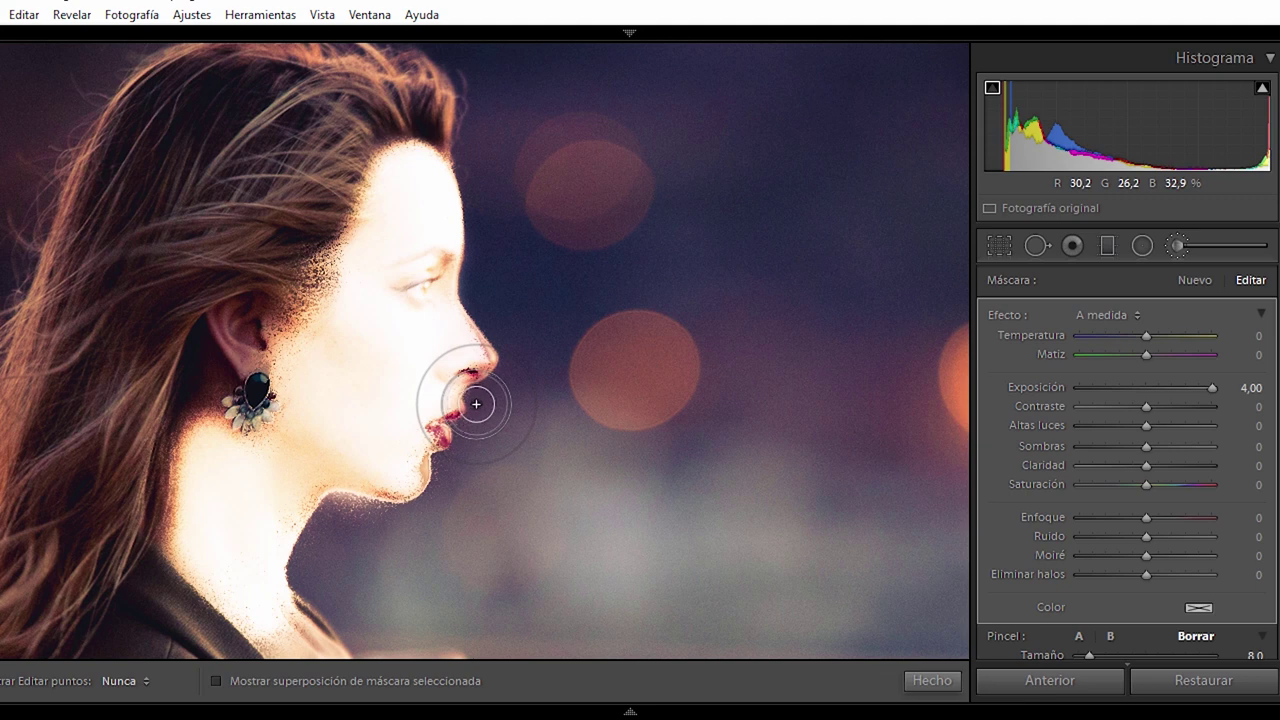
pyautogui.moveTo(464, 437)
pyautogui.mouseDown()
pyautogui.moveTo(409, 517)
pyautogui.moveTo(337, 509)
pyautogui.moveTo(355, 507)
pyautogui.moveTo(308, 570)
pyautogui.moveTo(314, 586)
pyautogui.moveTo(306, 571)
pyautogui.mouseUp()
pyautogui.press('h')
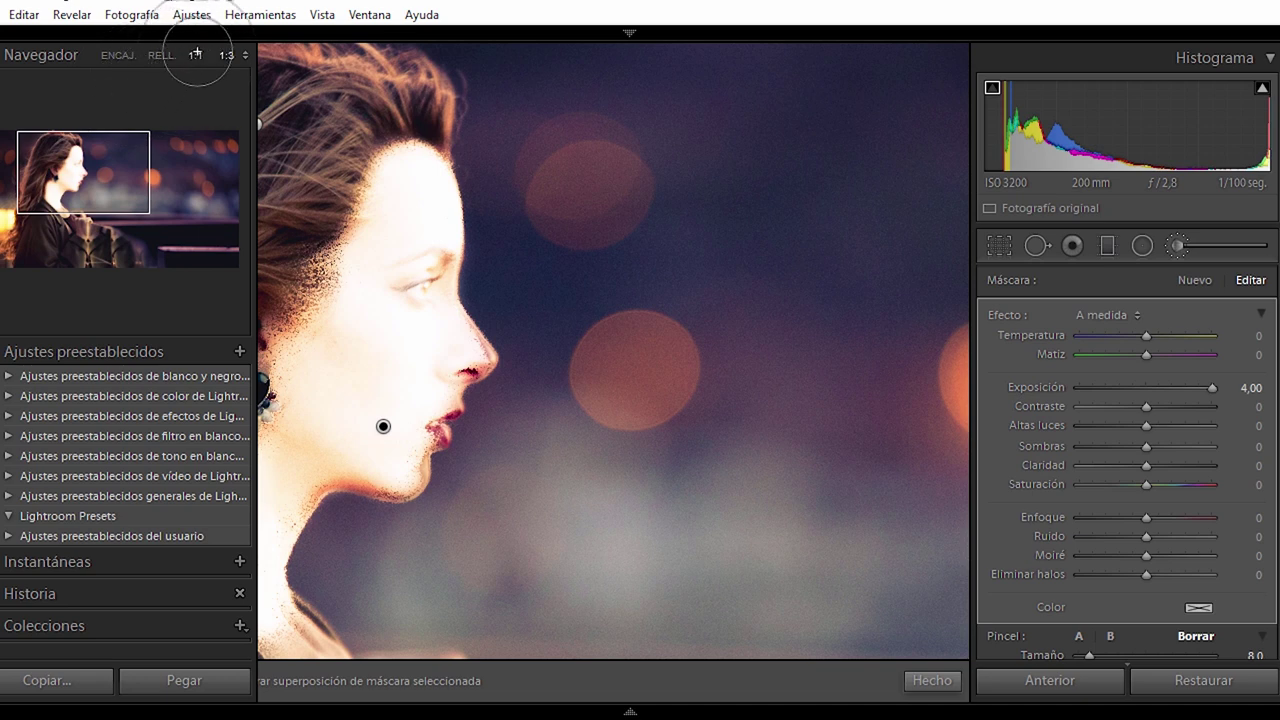
# At 1:1 zoom, paint the face brush along the chin and neck edge.
pyautogui.click(195, 55)
pyautogui.moveTo(107, 174); pyautogui.dragTo(85, 182)
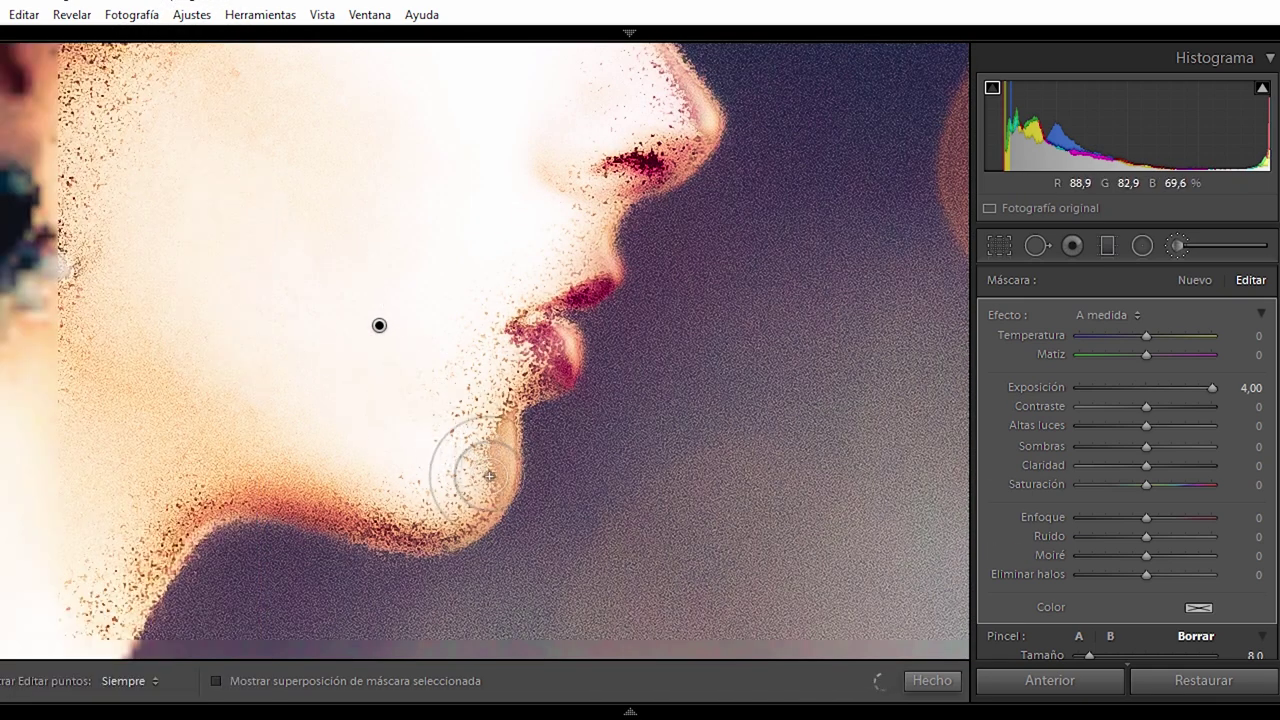
pyautogui.scroll(3, 467, 418)
pyautogui.press('h')
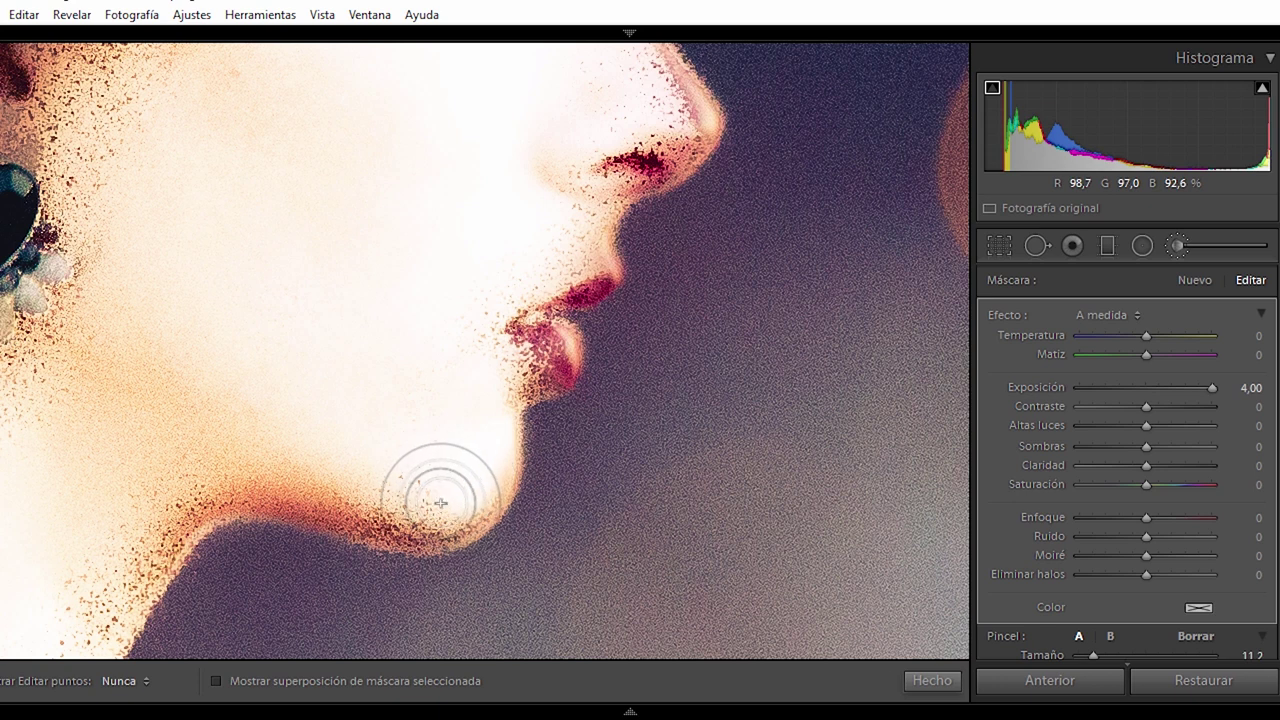
pyautogui.moveTo(428, 503)
pyautogui.mouseDown()
pyautogui.moveTo(249, 470)
pyautogui.moveTo(171, 491)
pyautogui.moveTo(137, 523)
pyautogui.mouseUp()
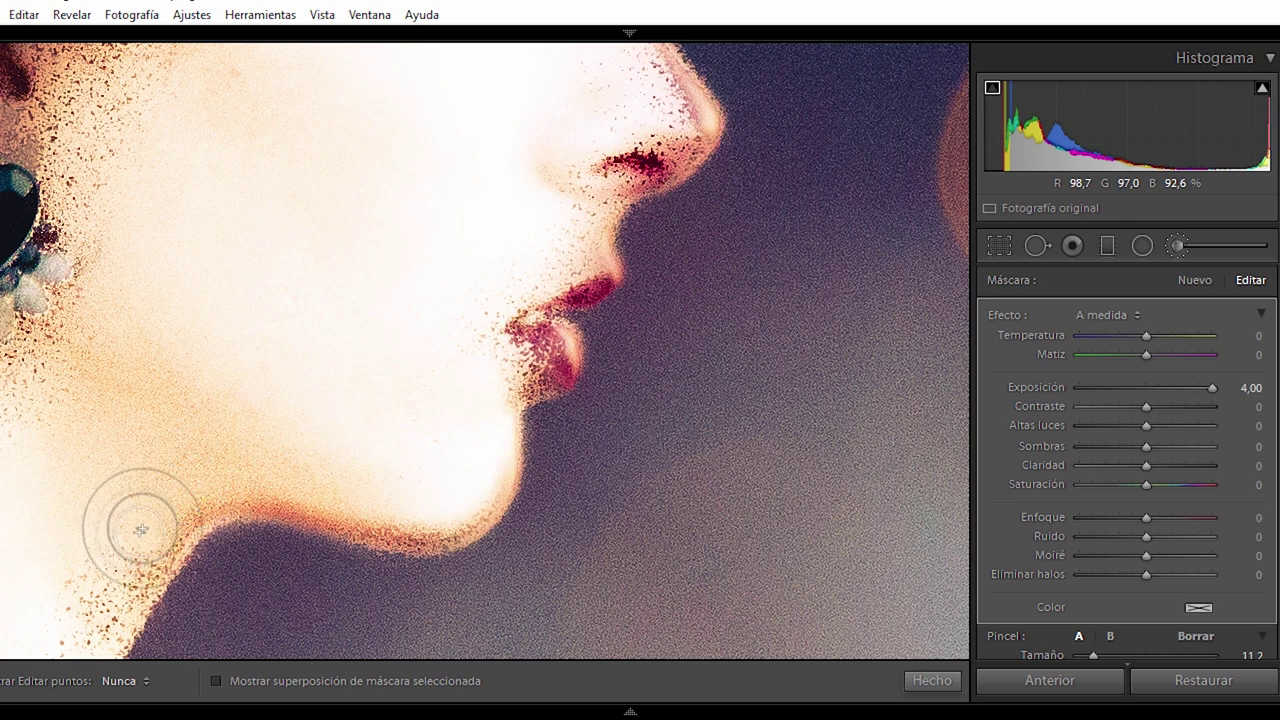
pyautogui.moveTo(219, 387)
pyautogui.mouseDown()
pyautogui.moveTo(171, 374)
pyautogui.moveTo(123, 514)
pyautogui.moveTo(143, 527)
pyautogui.moveTo(109, 543)
pyautogui.moveTo(63, 609)
pyautogui.moveTo(98, 548)
pyautogui.moveTo(106, 491)
pyautogui.moveTo(19, 395)
pyautogui.moveTo(86, 343)
pyautogui.moveTo(23, 386)
pyautogui.moveTo(106, 294)
pyautogui.moveTo(120, 223)
pyautogui.moveTo(103, 163)
pyautogui.moveTo(116, 104)
pyautogui.moveTo(177, 84)
pyautogui.moveTo(260, 95)
pyautogui.mouseUp()
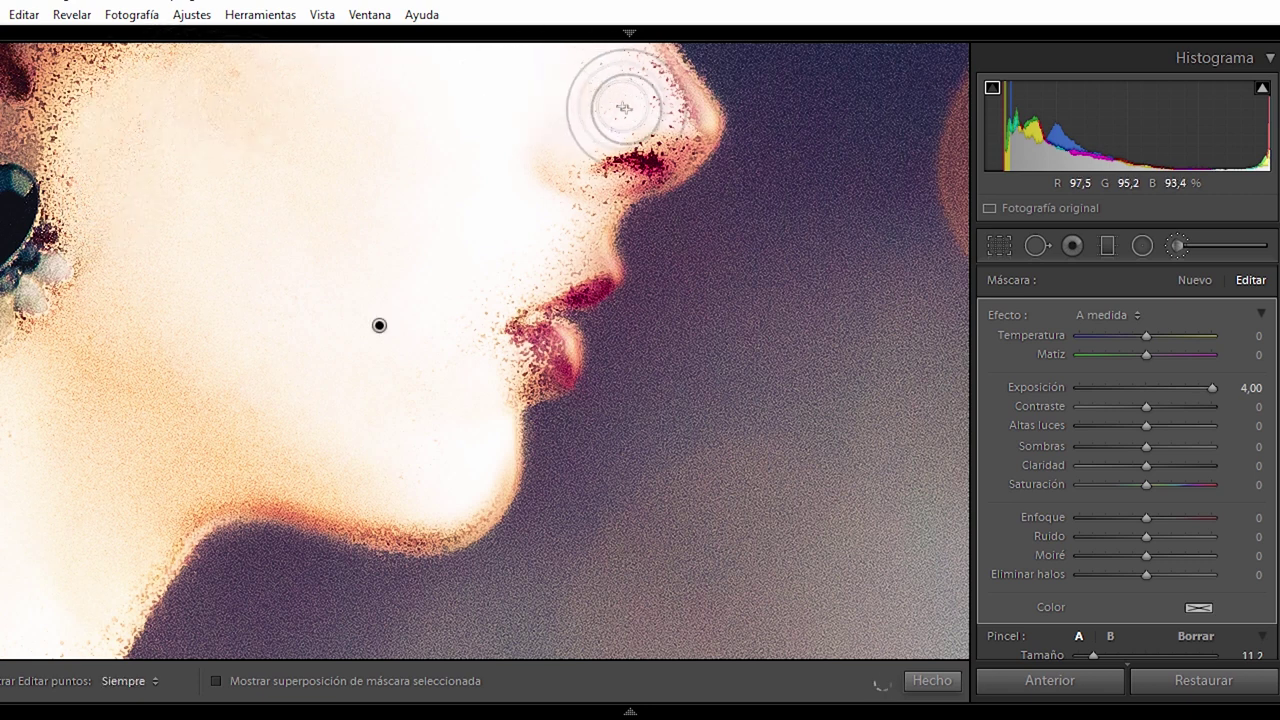
# Paint the nose tip and temple edge, then lower the brush exposure to -0.27.
pyautogui.press('h')
pyautogui.moveTo(666, 111)
pyautogui.mouseDown()
pyautogui.moveTo(614, 80)
pyautogui.moveTo(594, 94)
pyautogui.moveTo(569, 200)
pyautogui.moveTo(626, 131)
pyautogui.moveTo(620, 150)
pyautogui.moveTo(566, 223)
pyautogui.moveTo(566, 249)
pyautogui.moveTo(528, 277)
pyautogui.moveTo(482, 350)
pyautogui.moveTo(525, 362)
pyautogui.moveTo(485, 325)
pyautogui.mouseUp()
pyautogui.press('h')
pyautogui.press('h')
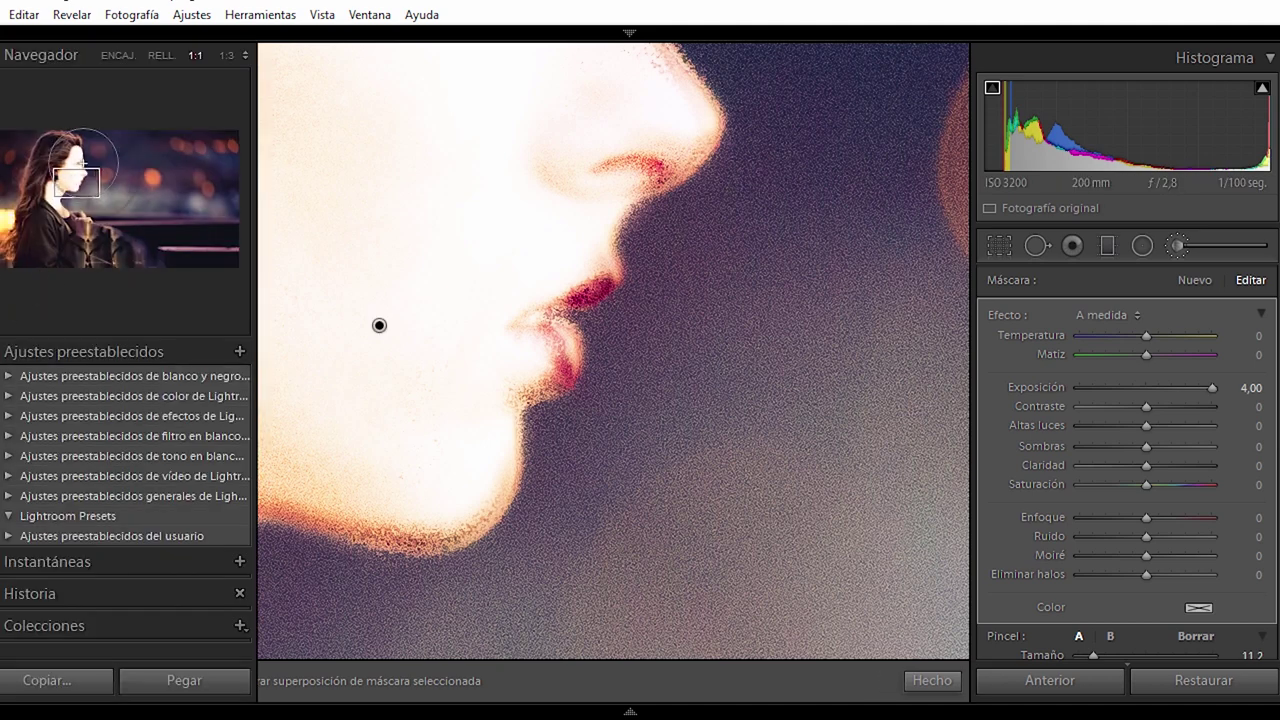
pyautogui.click(80, 152)
pyautogui.moveTo(285, 318)
pyautogui.mouseDown()
pyautogui.moveTo(206, 457)
pyautogui.moveTo(180, 471)
pyautogui.moveTo(243, 509)
pyautogui.moveTo(268, 560)
pyautogui.moveTo(129, 529)
pyautogui.moveTo(143, 509)
pyautogui.moveTo(129, 463)
pyautogui.moveTo(145, 482)
pyautogui.moveTo(206, 449)
pyautogui.moveTo(191, 486)
pyautogui.moveTo(284, 383)
pyautogui.mouseUp()
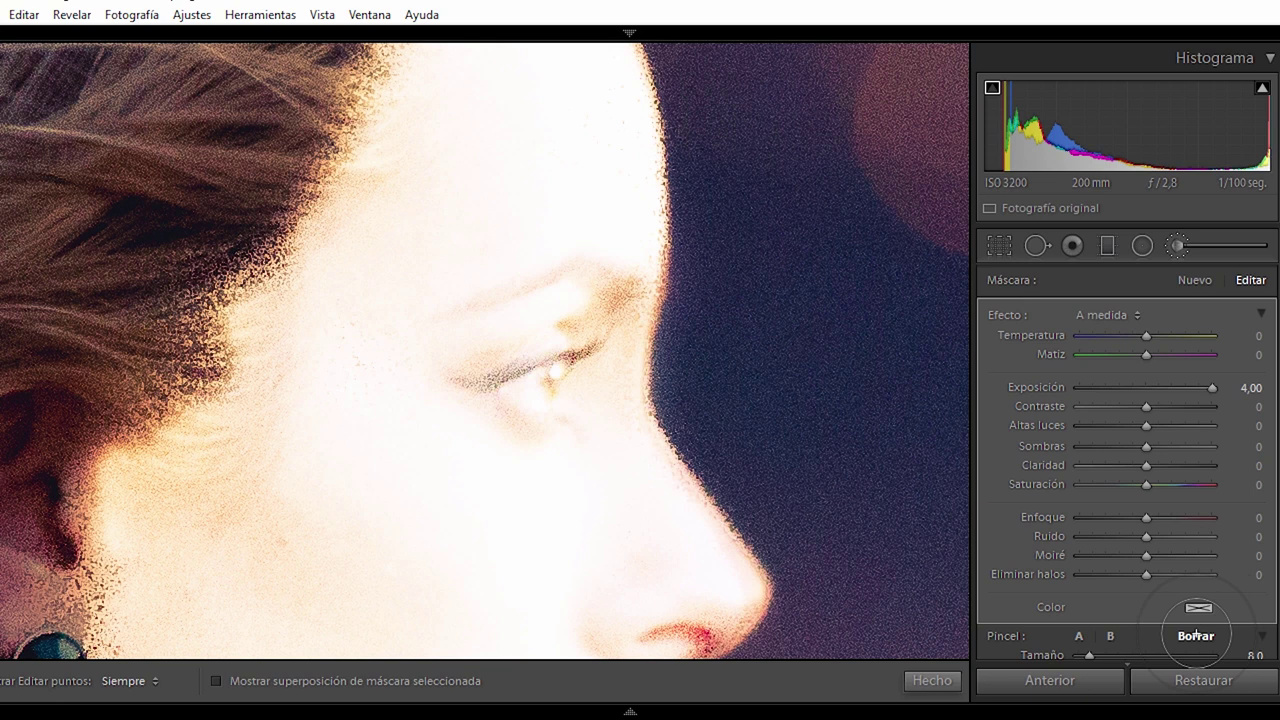
pyautogui.click(1142, 386)
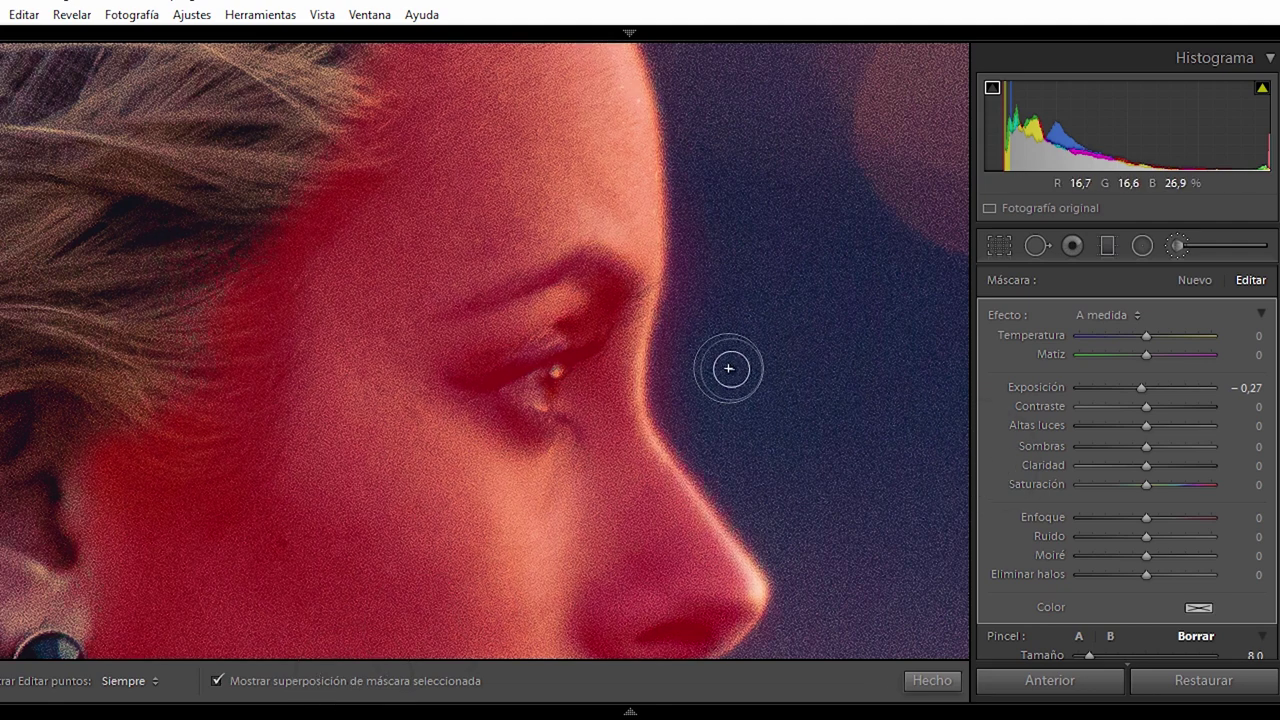
# Erase the mask from the eyebrow and the lower eyelid lash line.
pyautogui.press('h')
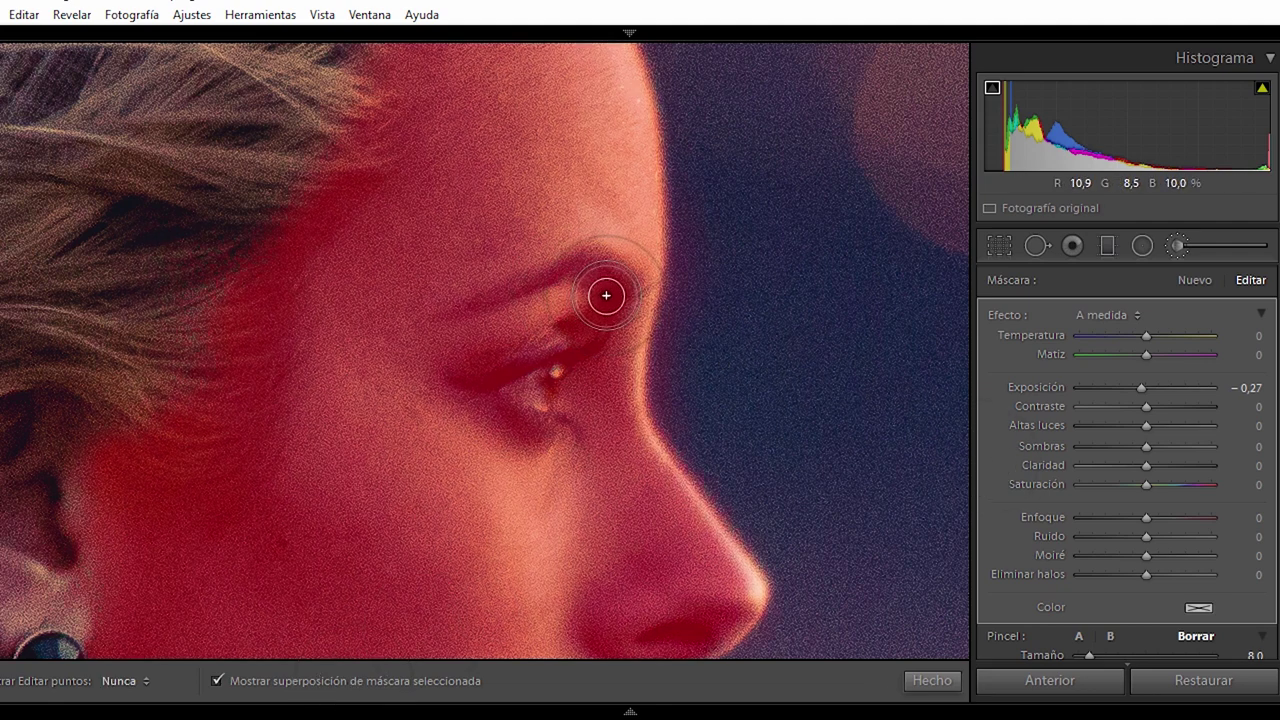
pyautogui.moveTo(613, 279); pyautogui.dragTo(554, 271)
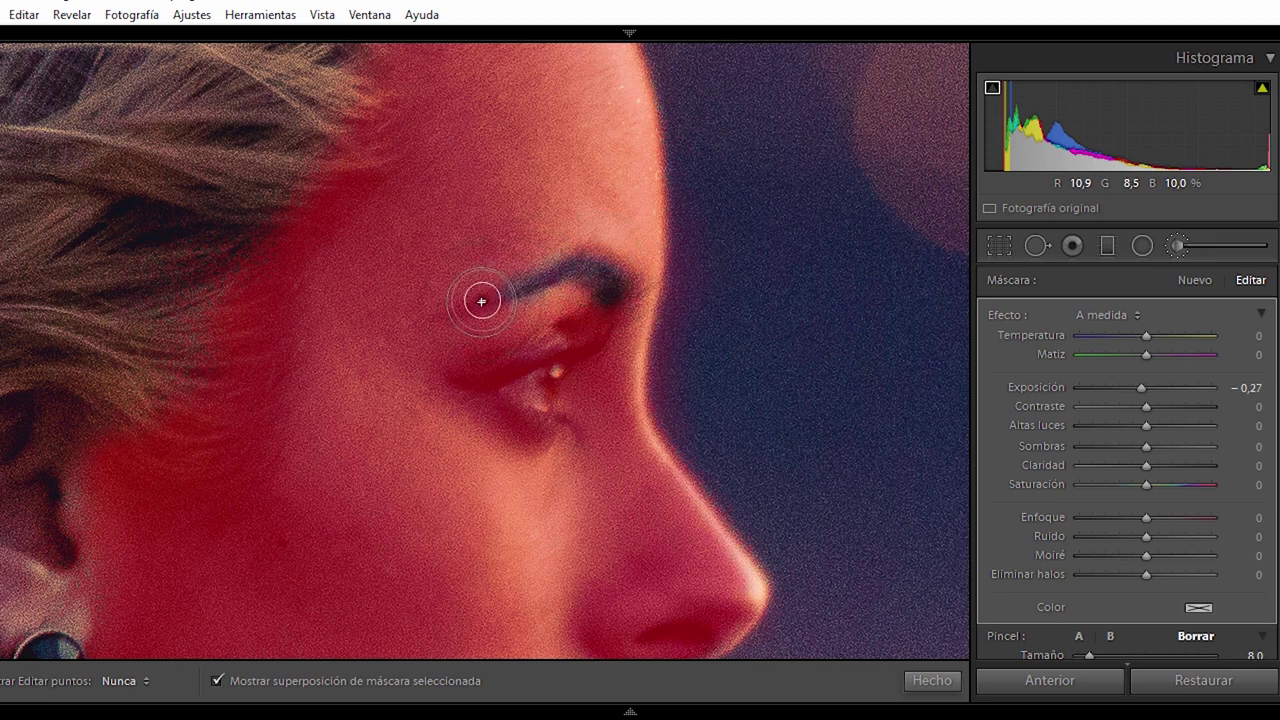
pyautogui.press('h')
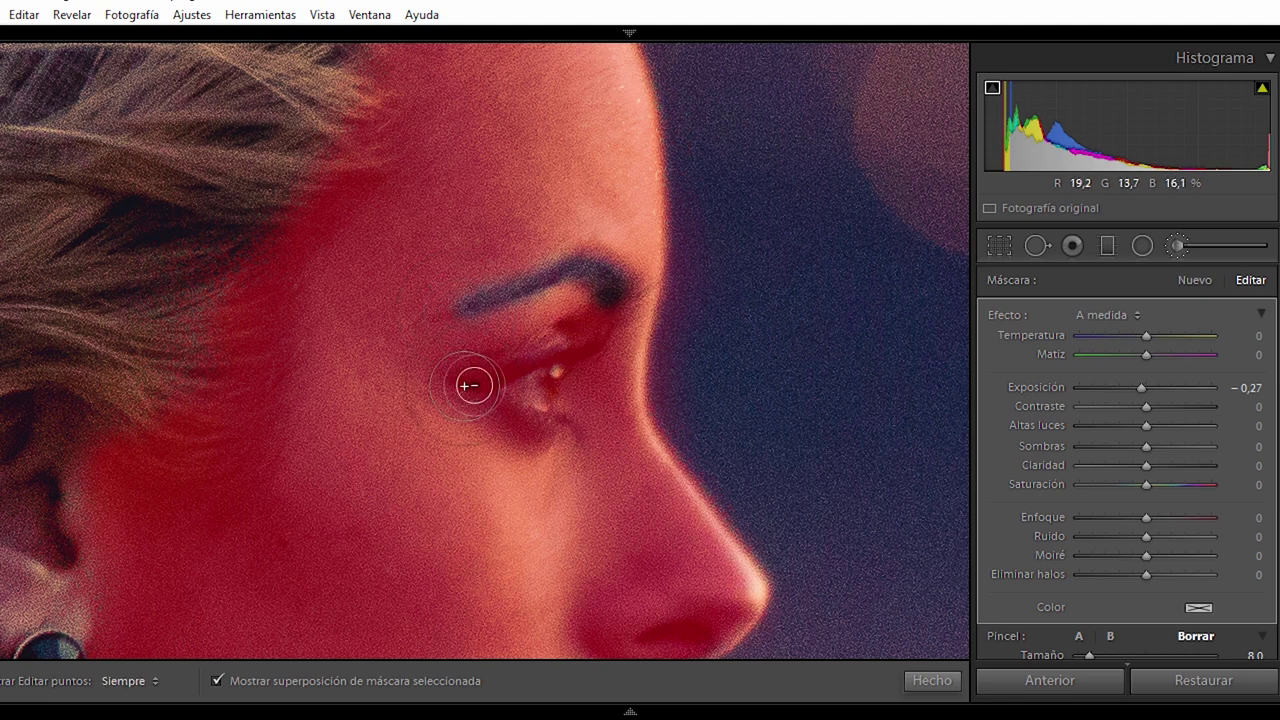
pyautogui.press('h')
pyautogui.moveTo(503, 403)
pyautogui.mouseDown()
pyautogui.moveTo(543, 423)
pyautogui.moveTo(584, 348)
pyautogui.moveTo(530, 368)
pyautogui.moveTo(542, 384)
pyautogui.moveTo(613, 300)
pyautogui.mouseUp()
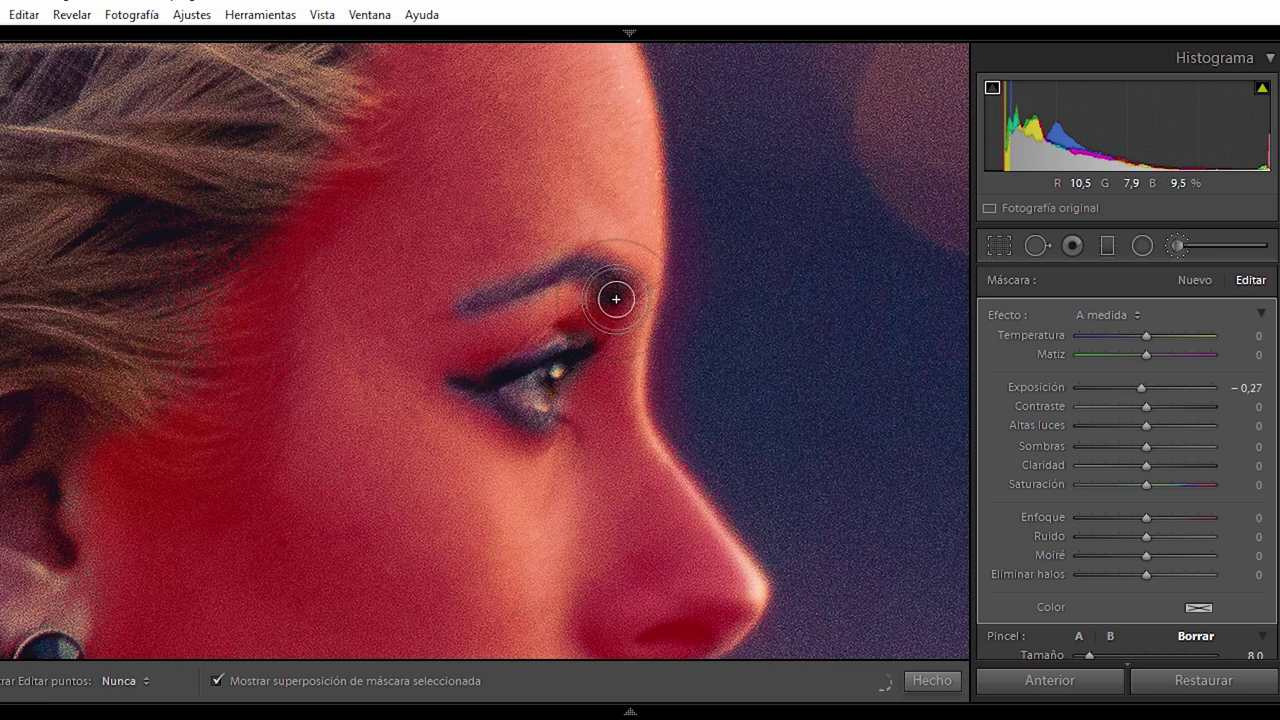
# Erase the mask along the hairline by the temple and ear.
pyautogui.press('h')
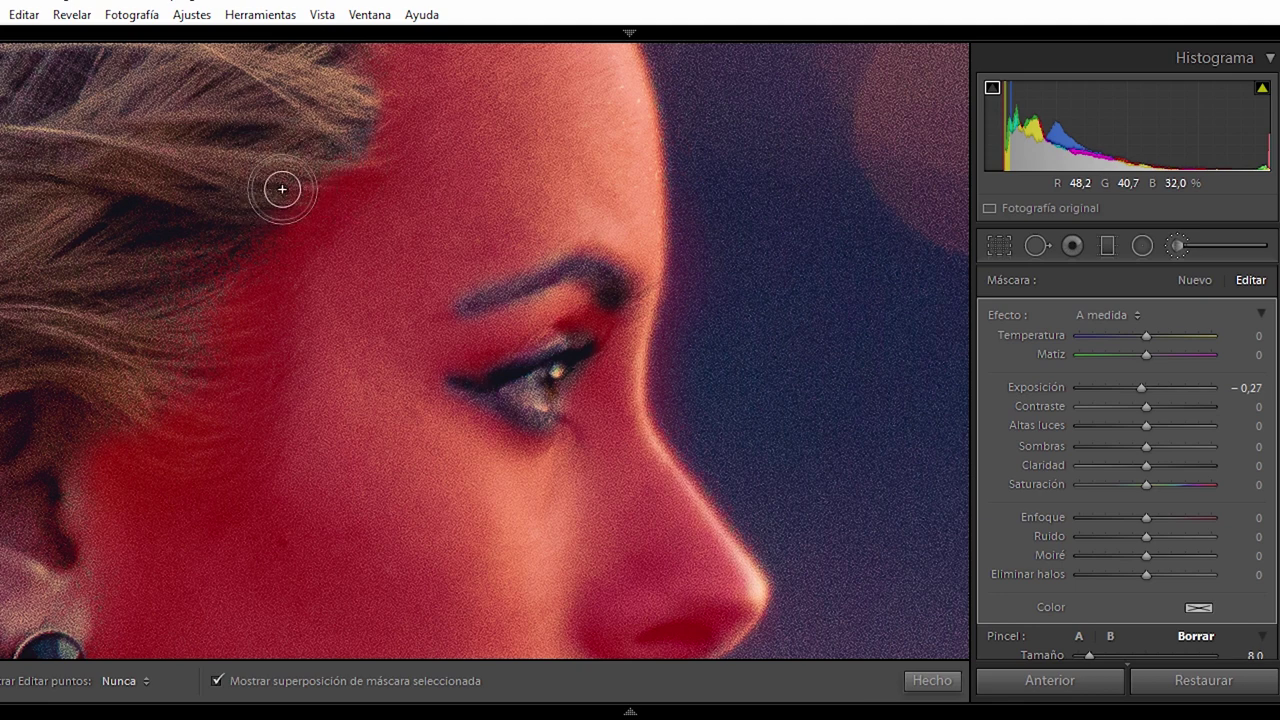
pyautogui.moveTo(269, 209)
pyautogui.mouseDown()
pyautogui.moveTo(154, 260)
pyautogui.moveTo(251, 243)
pyautogui.moveTo(157, 266)
pyautogui.moveTo(229, 260)
pyautogui.moveTo(171, 320)
pyautogui.mouseUp()
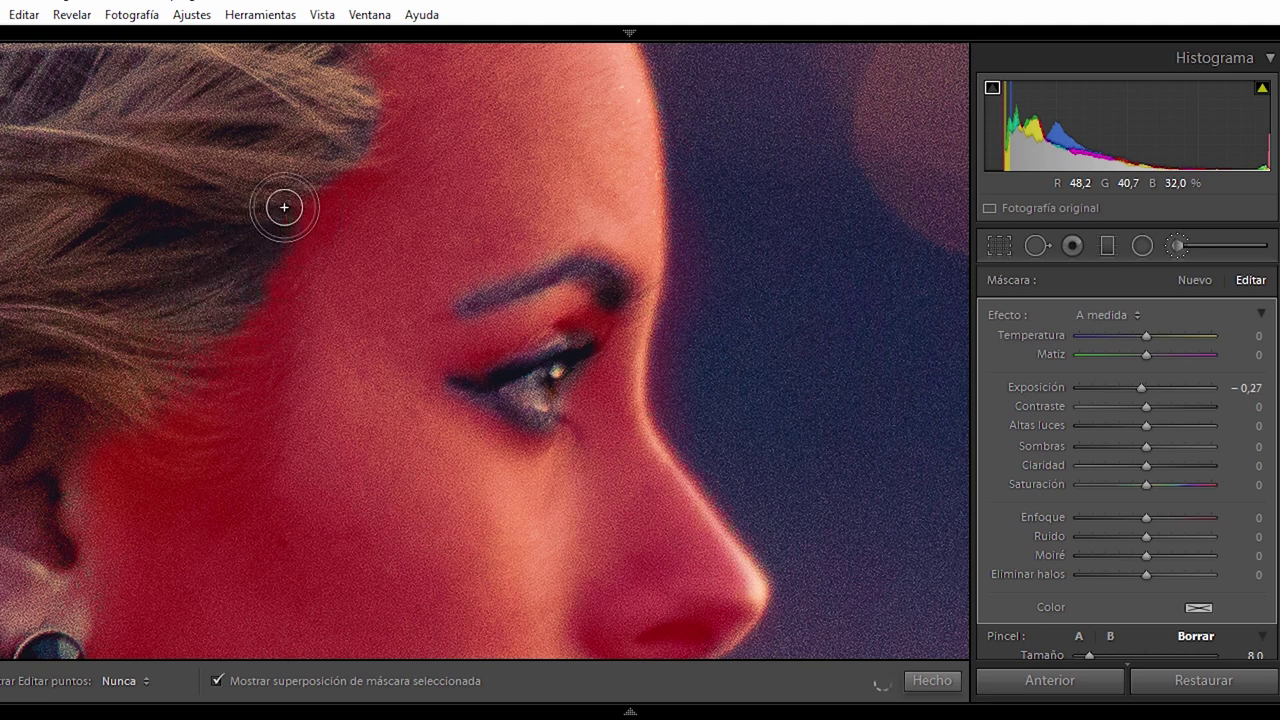
pyautogui.press('h')
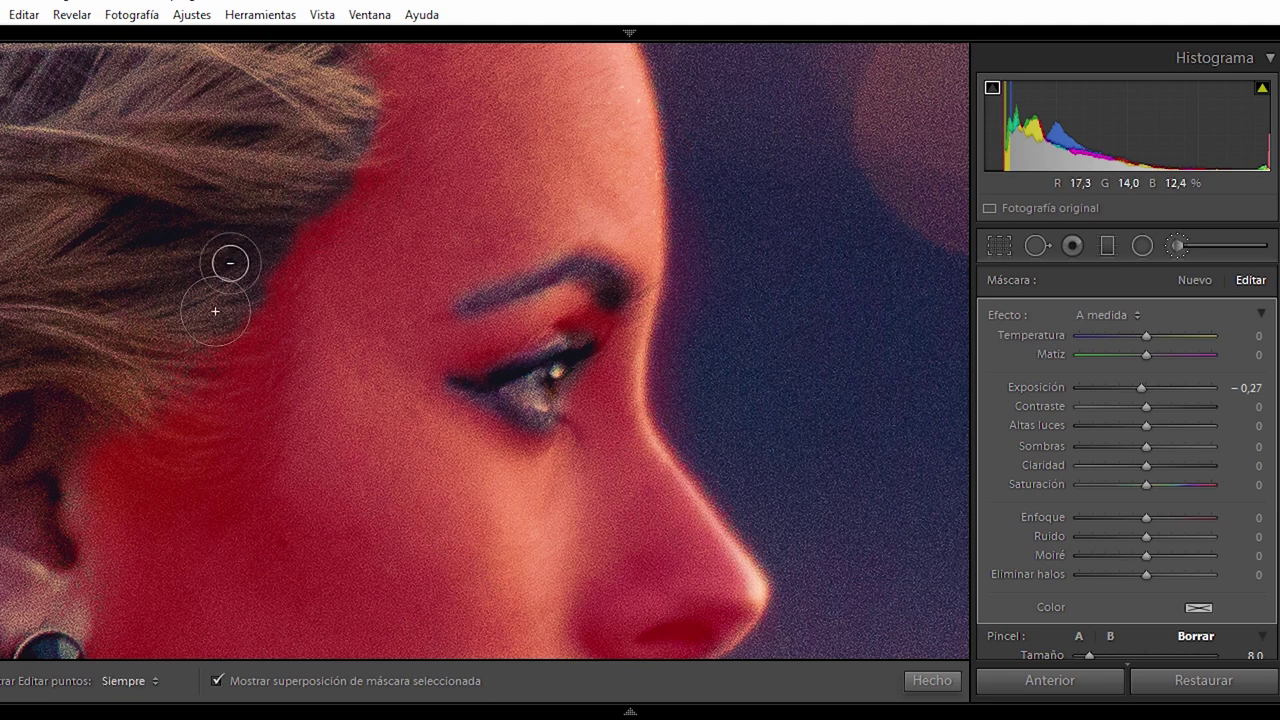
pyautogui.press('h')
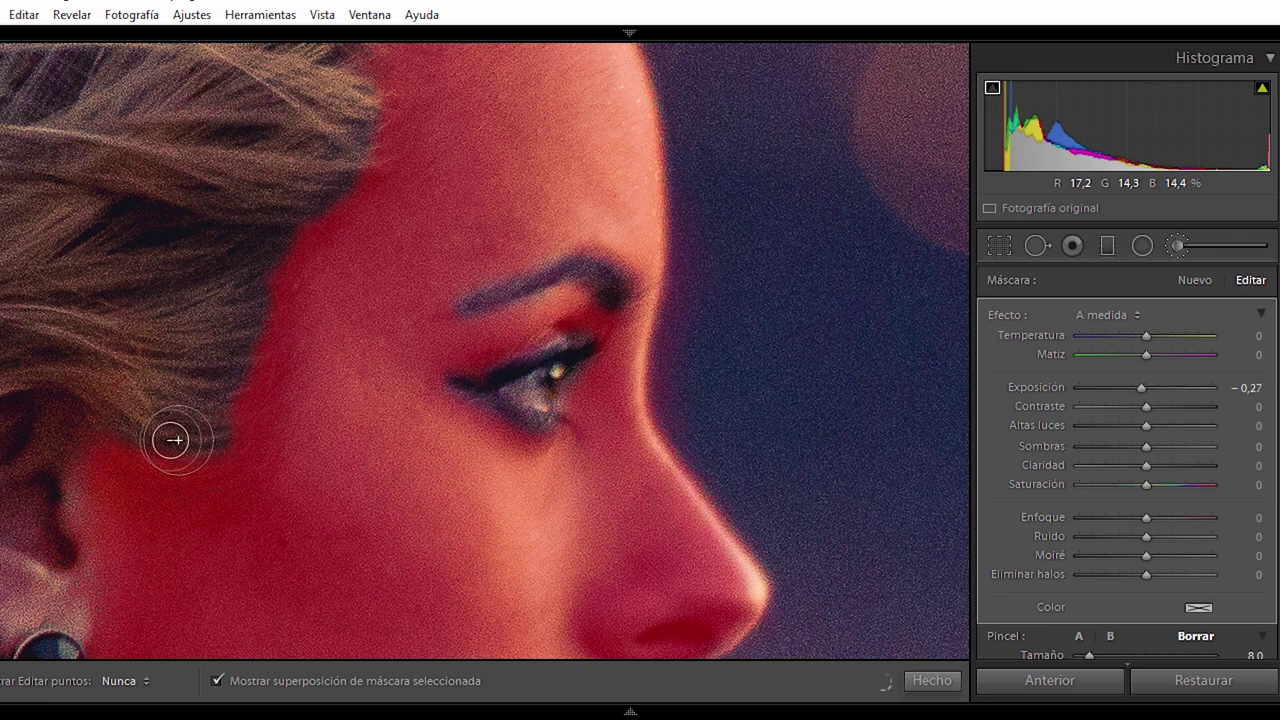
pyautogui.moveTo(218, 452); pyautogui.dragTo(131, 430)
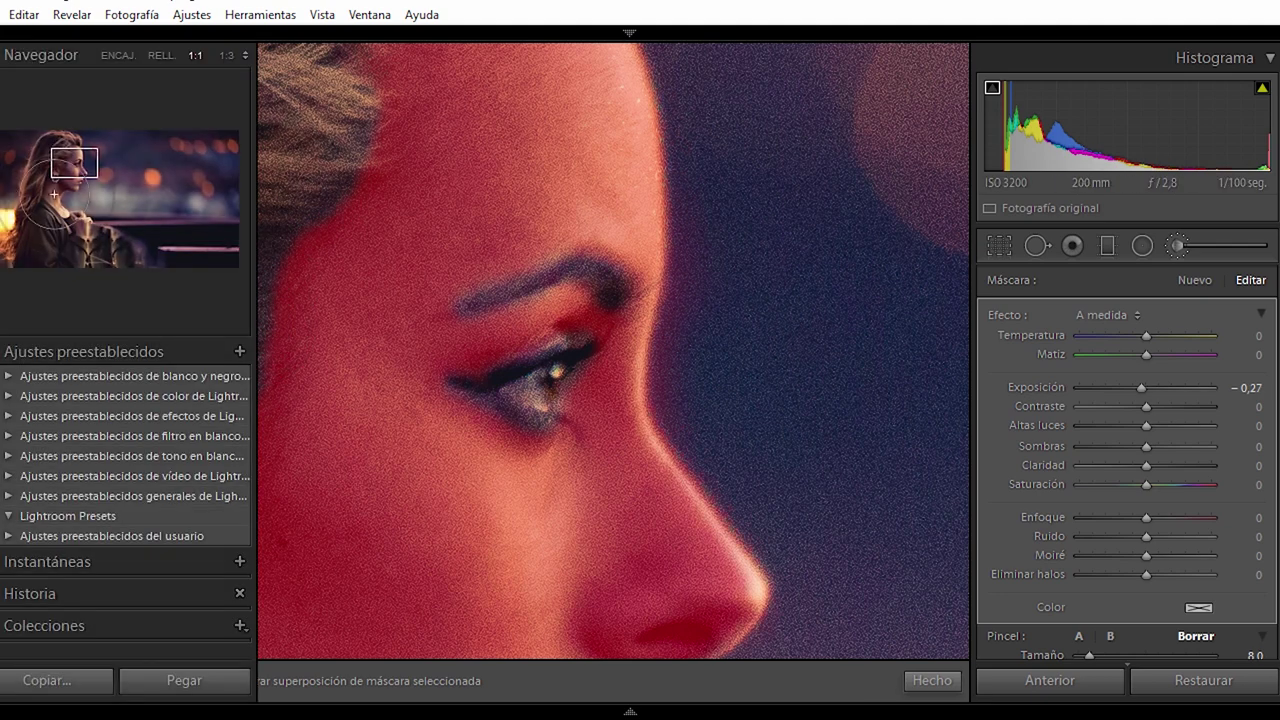
# Erase the brush mask from the lower earring petals.
pyautogui.moveTo(81, 158); pyautogui.dragTo(75, 157)
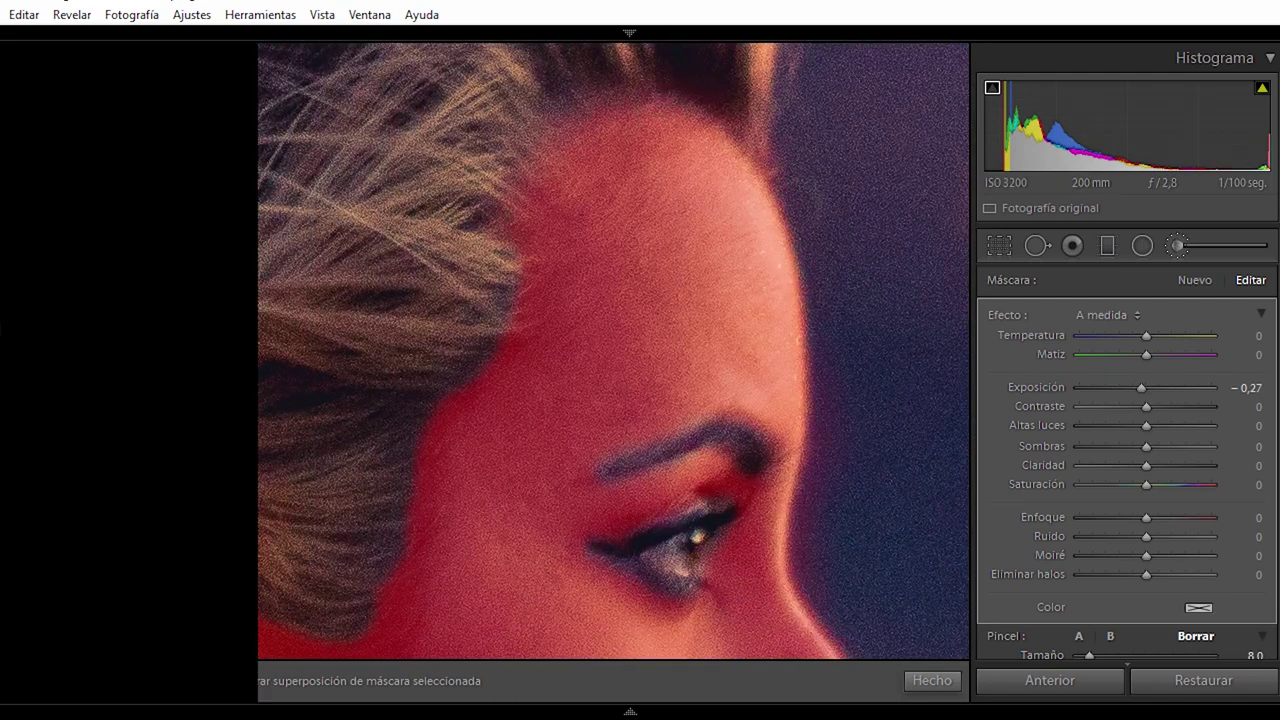
pyautogui.moveTo(68, 163); pyautogui.dragTo(64, 178)
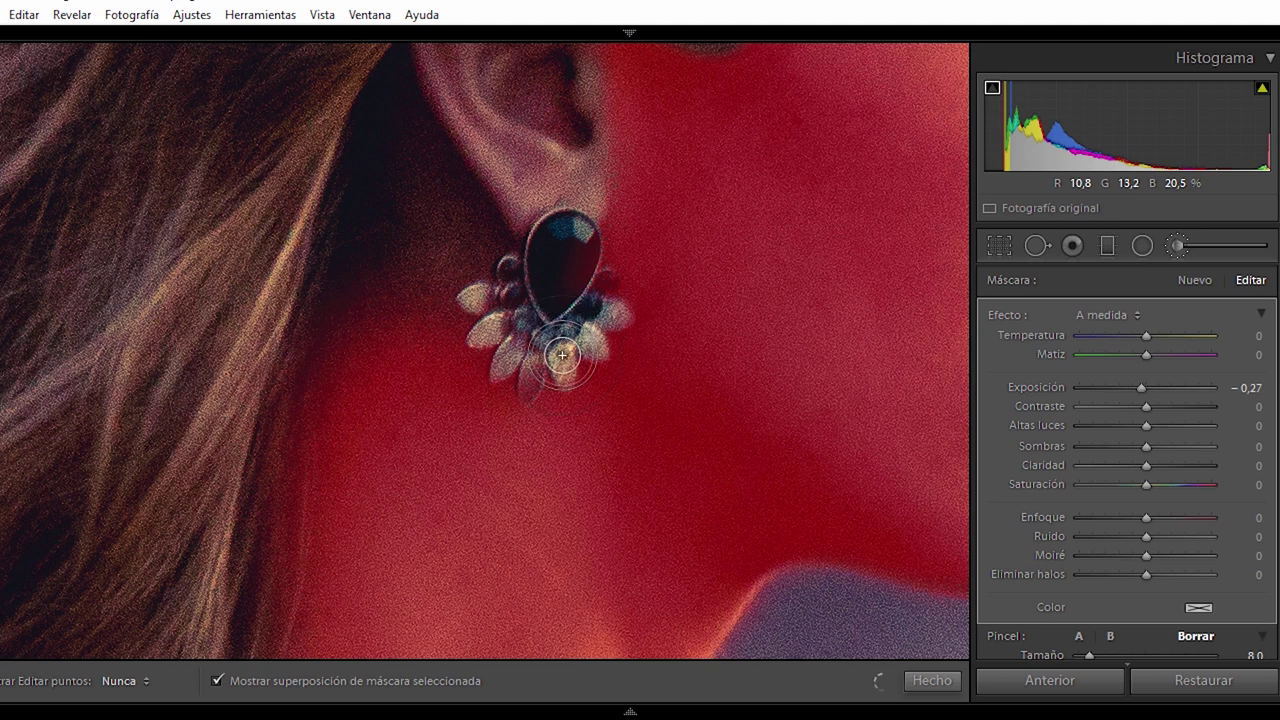
pyautogui.moveTo(518, 348)
pyautogui.mouseDown()
pyautogui.moveTo(516, 322)
pyautogui.moveTo(563, 266)
pyautogui.moveTo(574, 283)
pyautogui.moveTo(585, 257)
pyautogui.mouseUp()
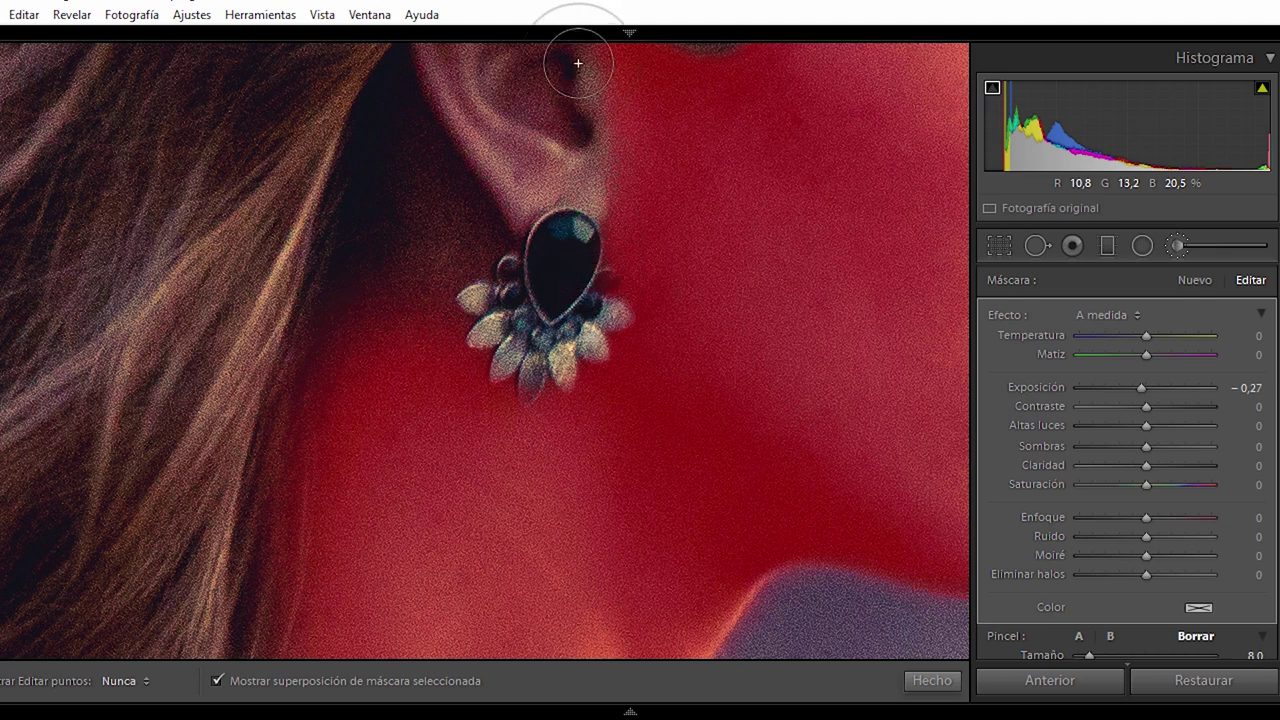
pyautogui.press('F7')
# Enlarge the eraser to about 19 and erase the adjustment along the hair edges.
pyautogui.moveTo(52, 180); pyautogui.dragTo(49, 167)
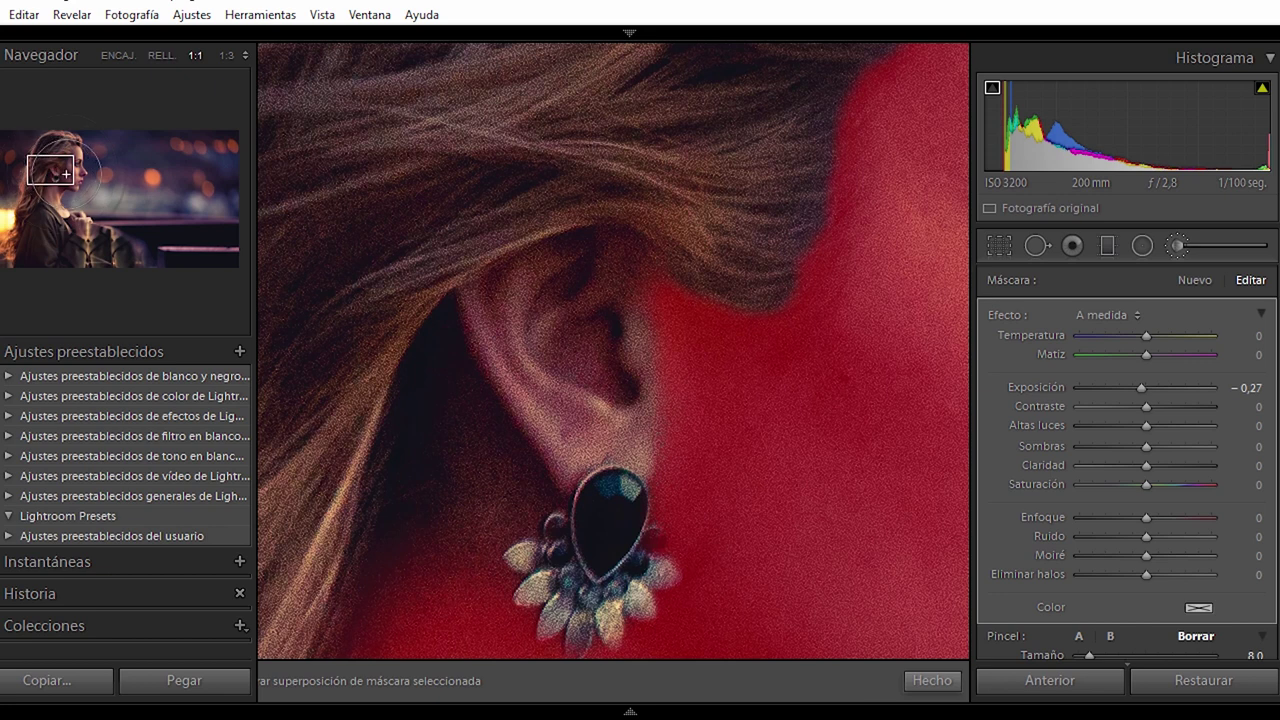
pyautogui.press('h')
pyautogui.press('h')
pyautogui.press('h')
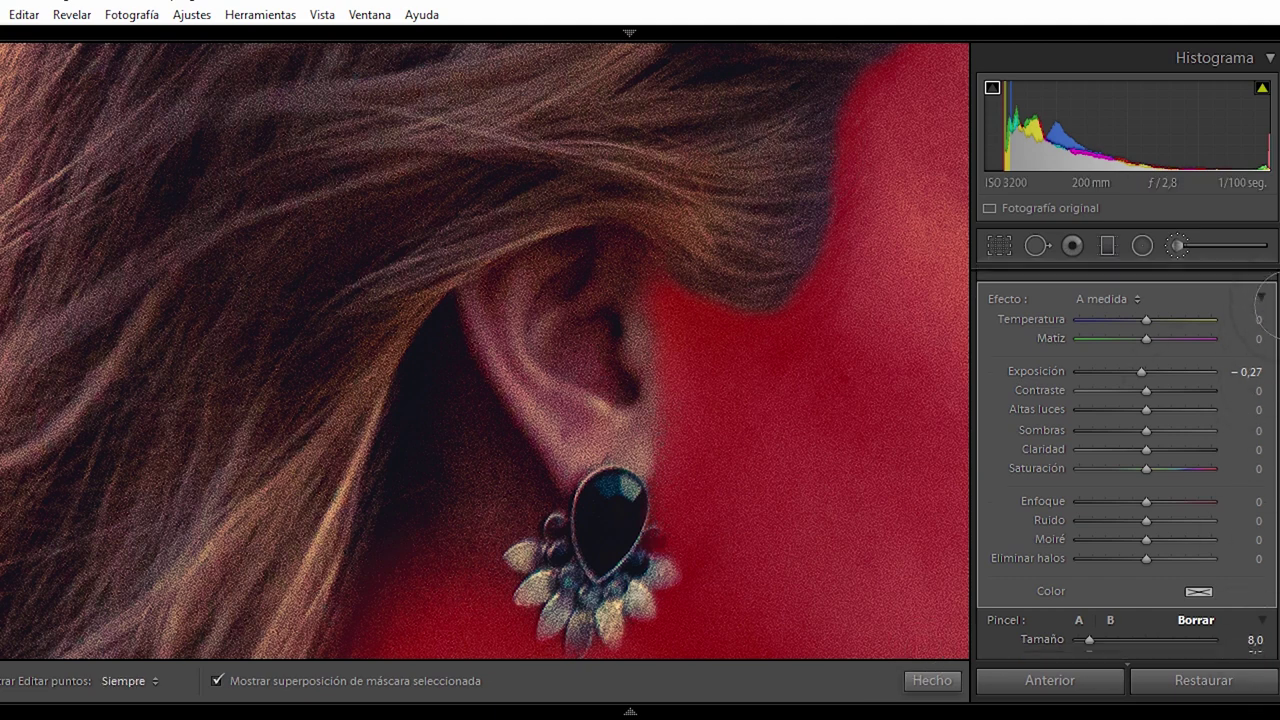
pyautogui.scroll(-3, 1268, 312)
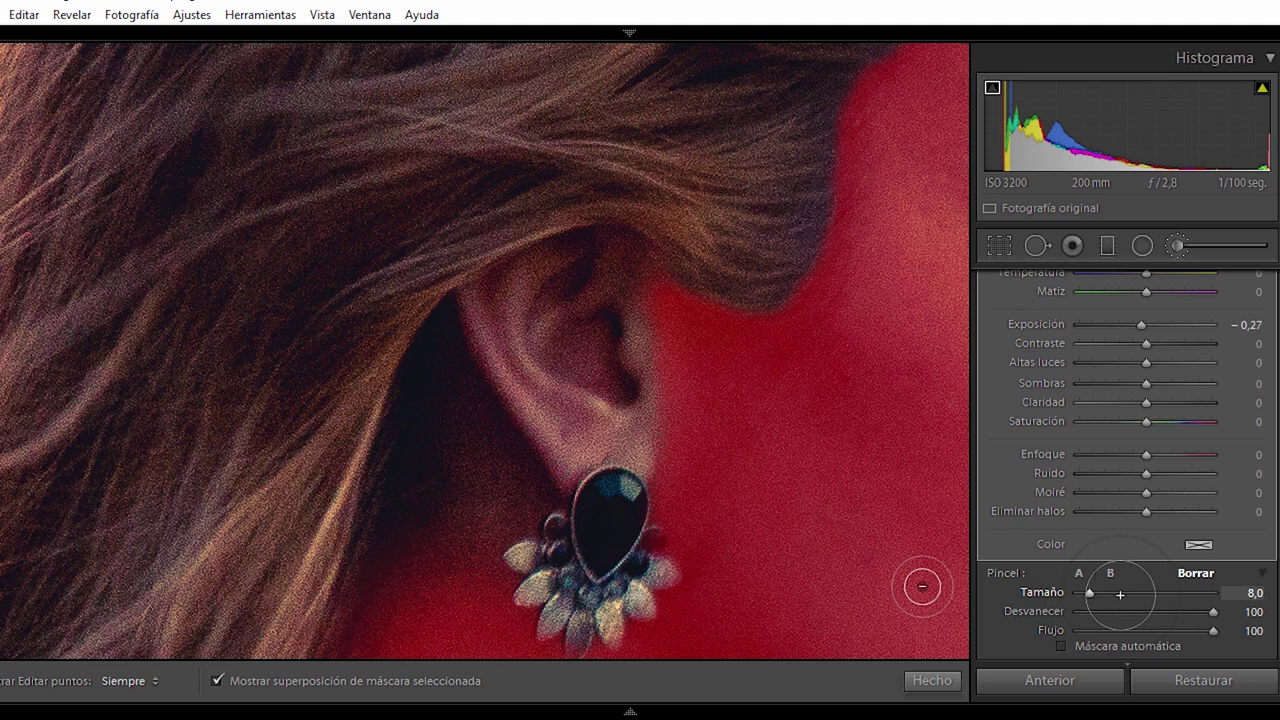
pyautogui.moveTo(1089, 592); pyautogui.dragTo(1107, 592)
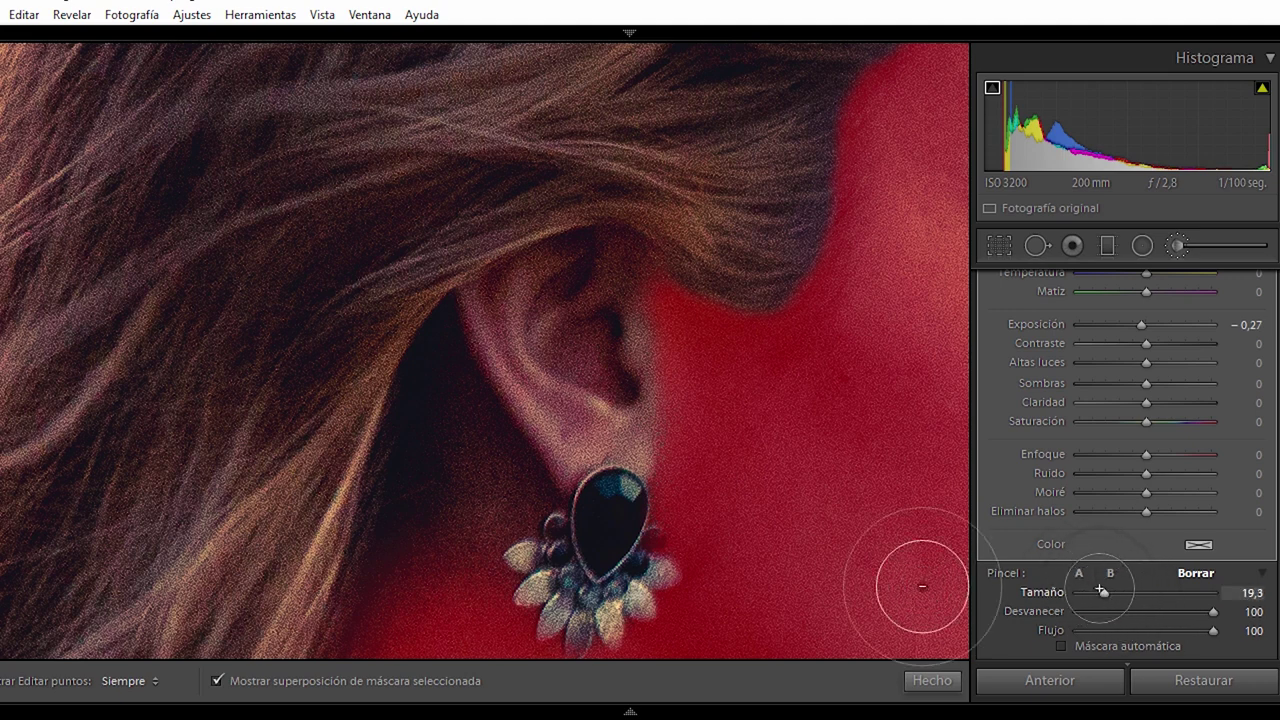
pyautogui.press('h')
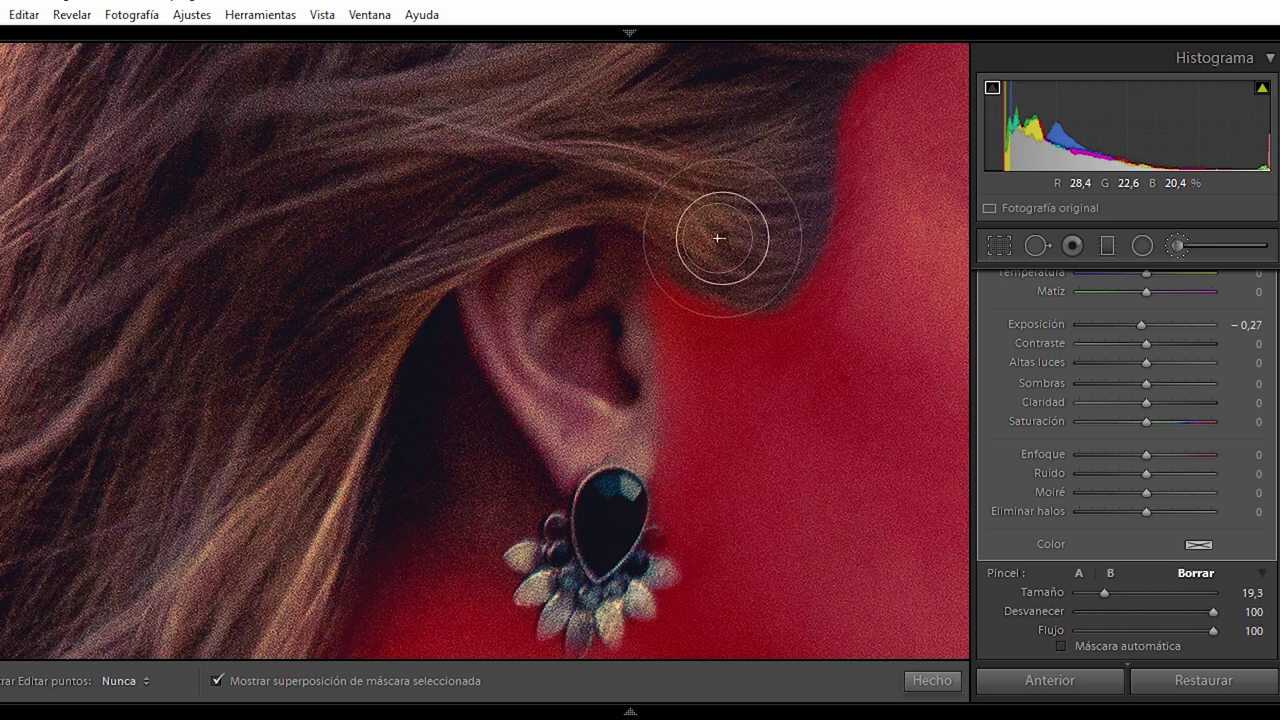
pyautogui.press('h')
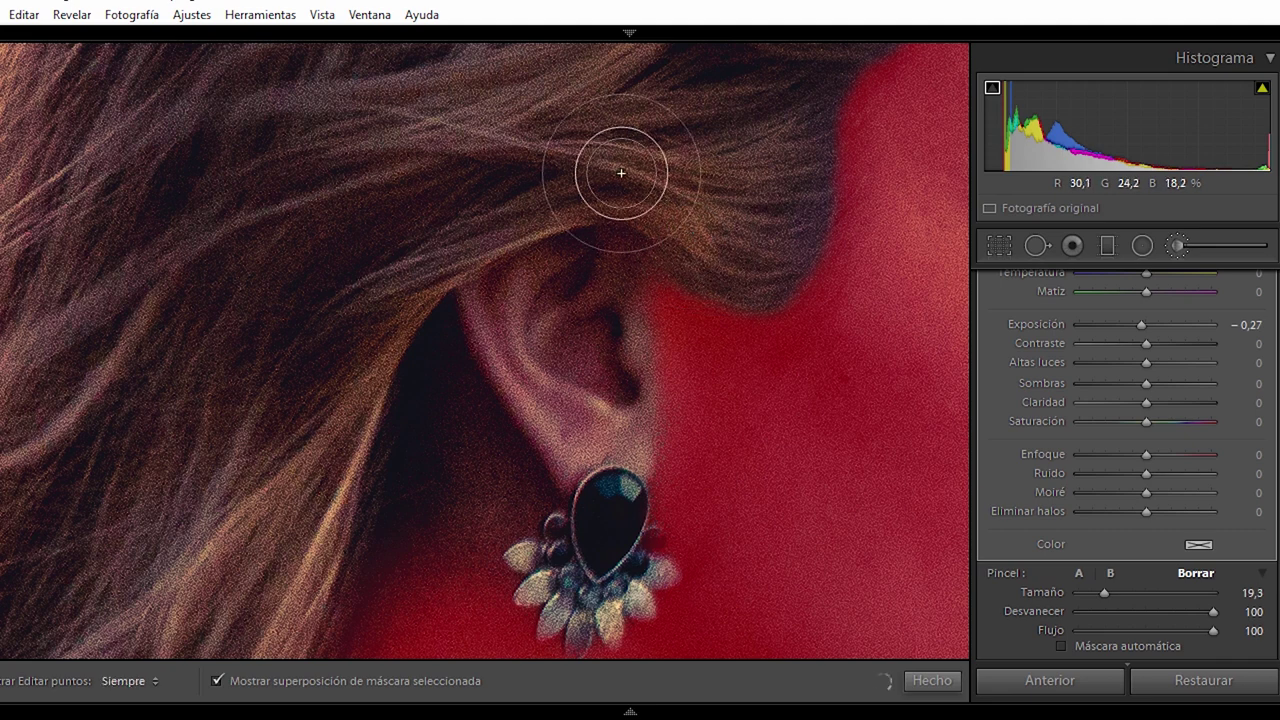
pyautogui.moveTo(52, 168); pyautogui.dragTo(61, 157)
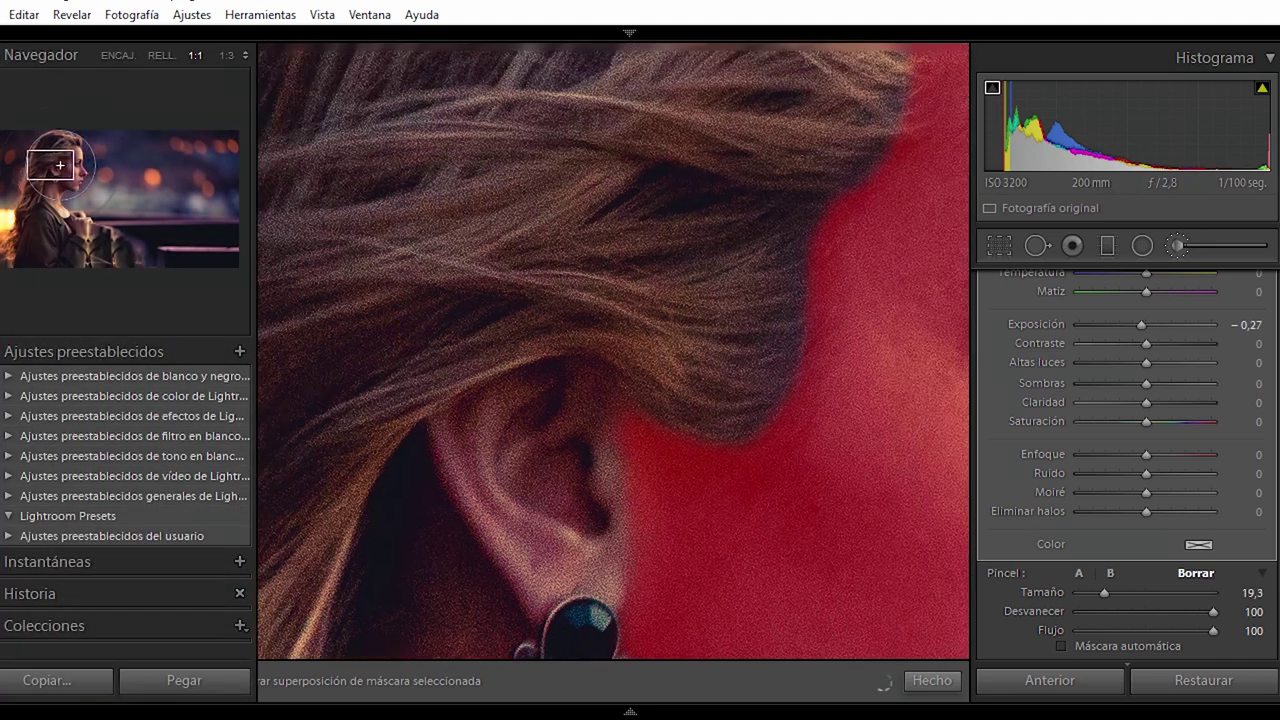
pyautogui.press('h')
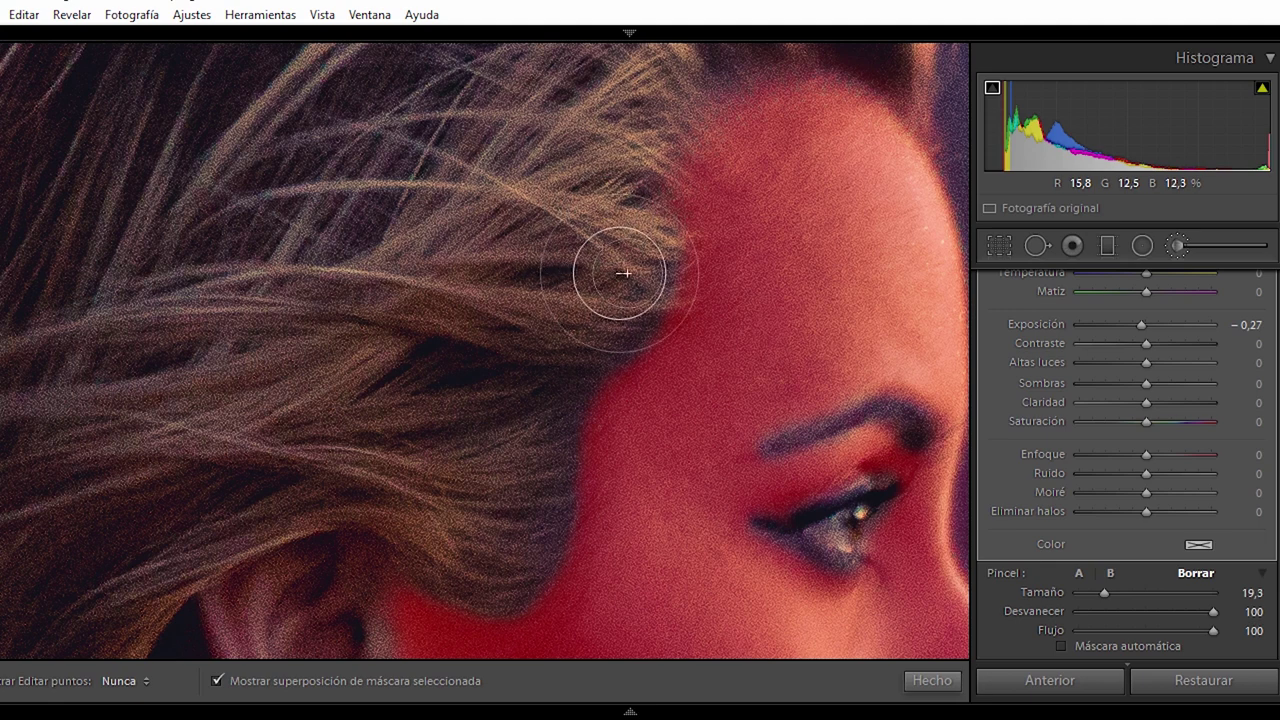
pyautogui.moveTo(608, 271); pyautogui.dragTo(599, 295)
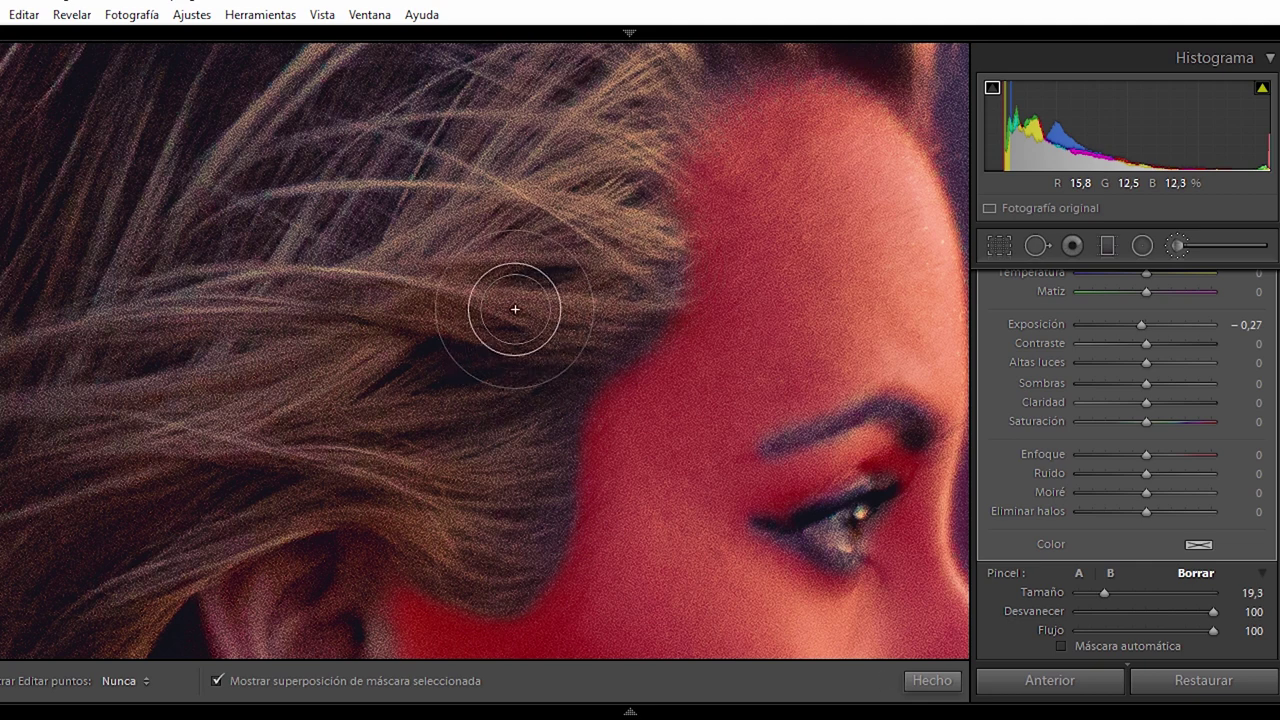
pyautogui.moveTo(538, 425); pyautogui.dragTo(502, 497)
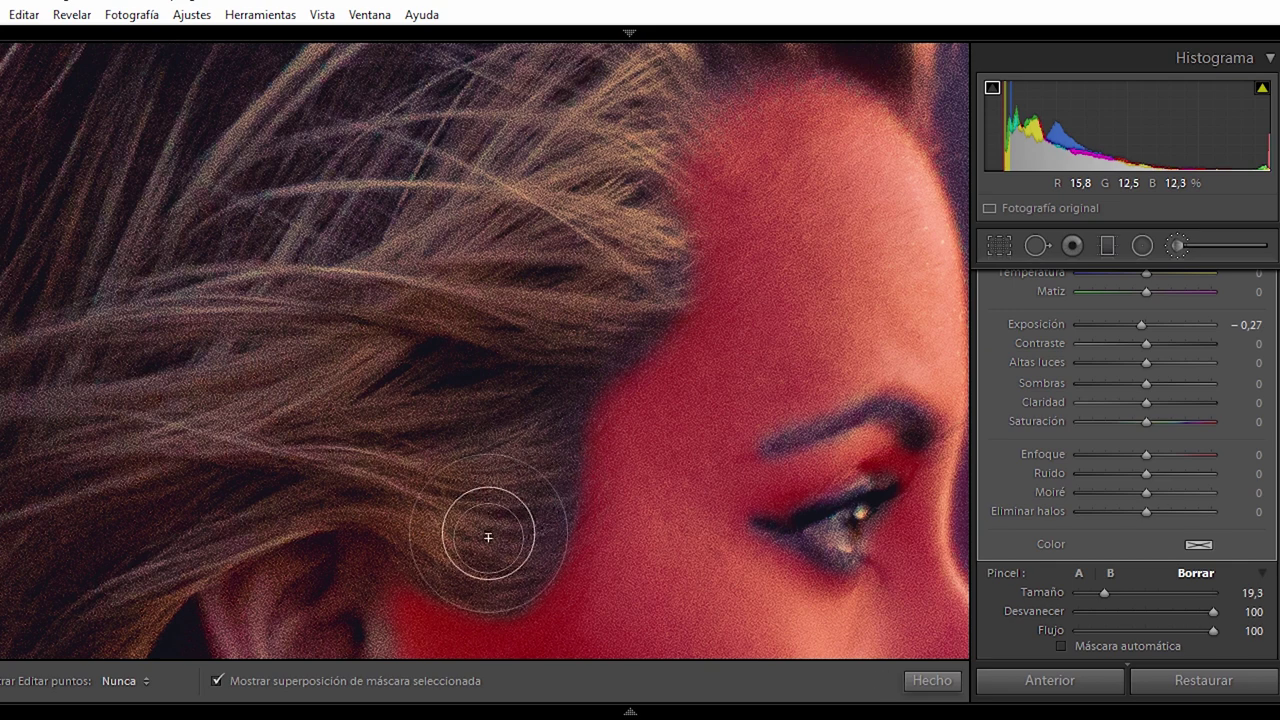
pyautogui.press('h')
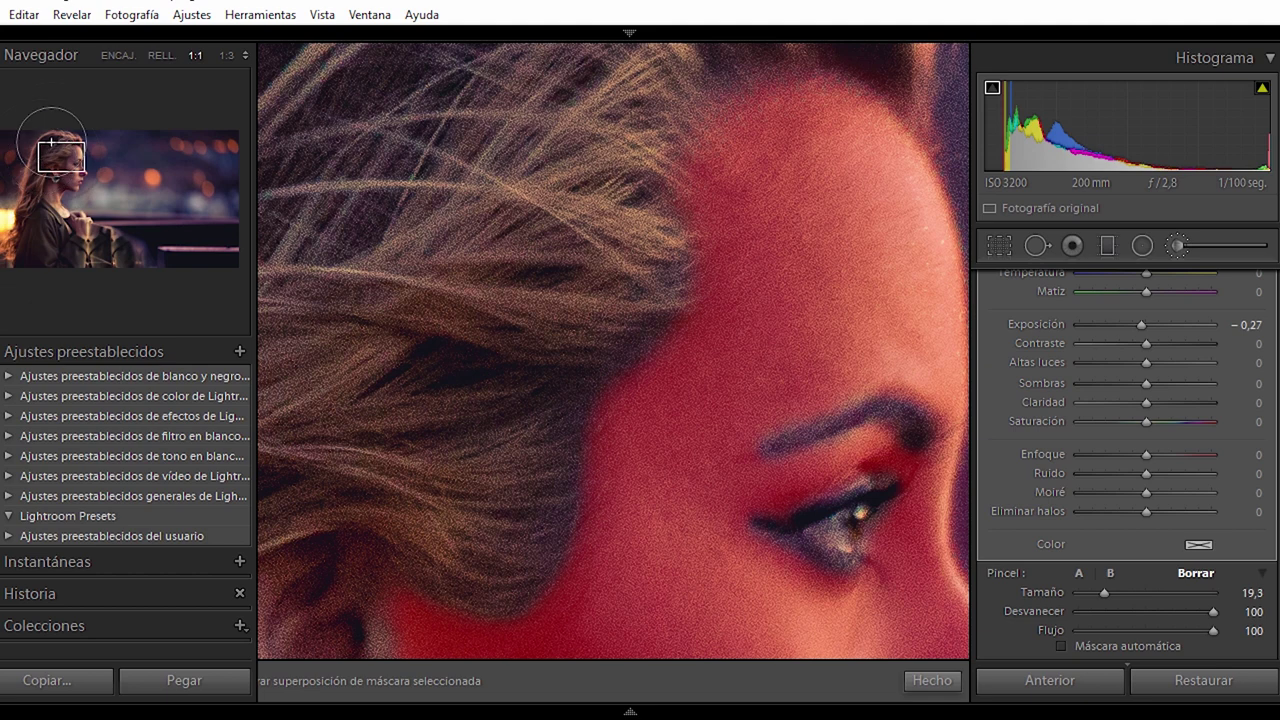
pyautogui.click(51, 160)
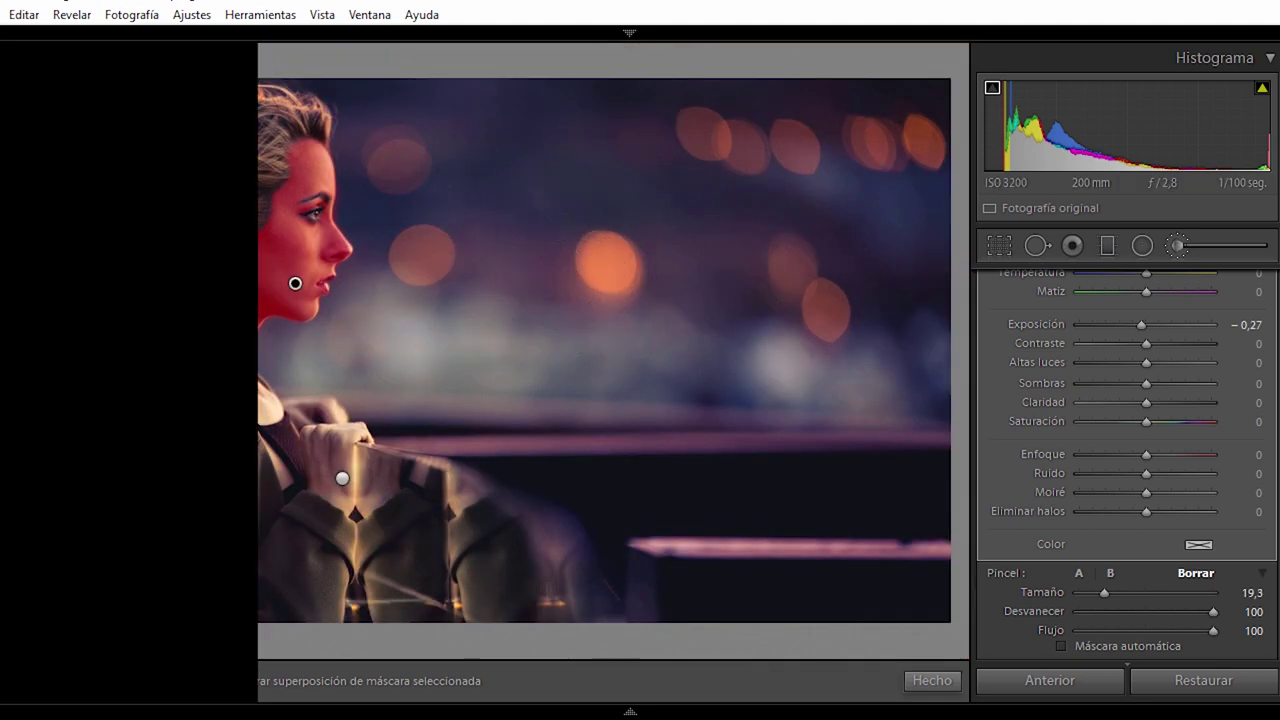
pyautogui.click(65, 199)
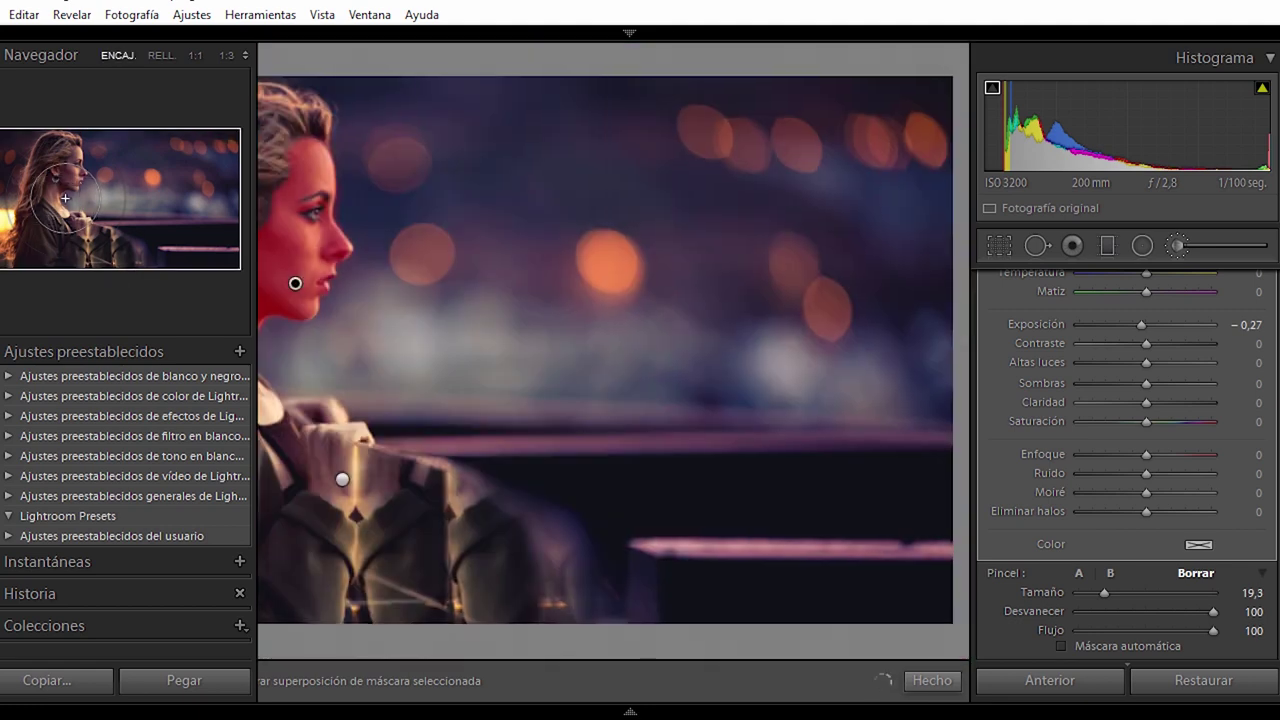
pyautogui.click(65, 199)
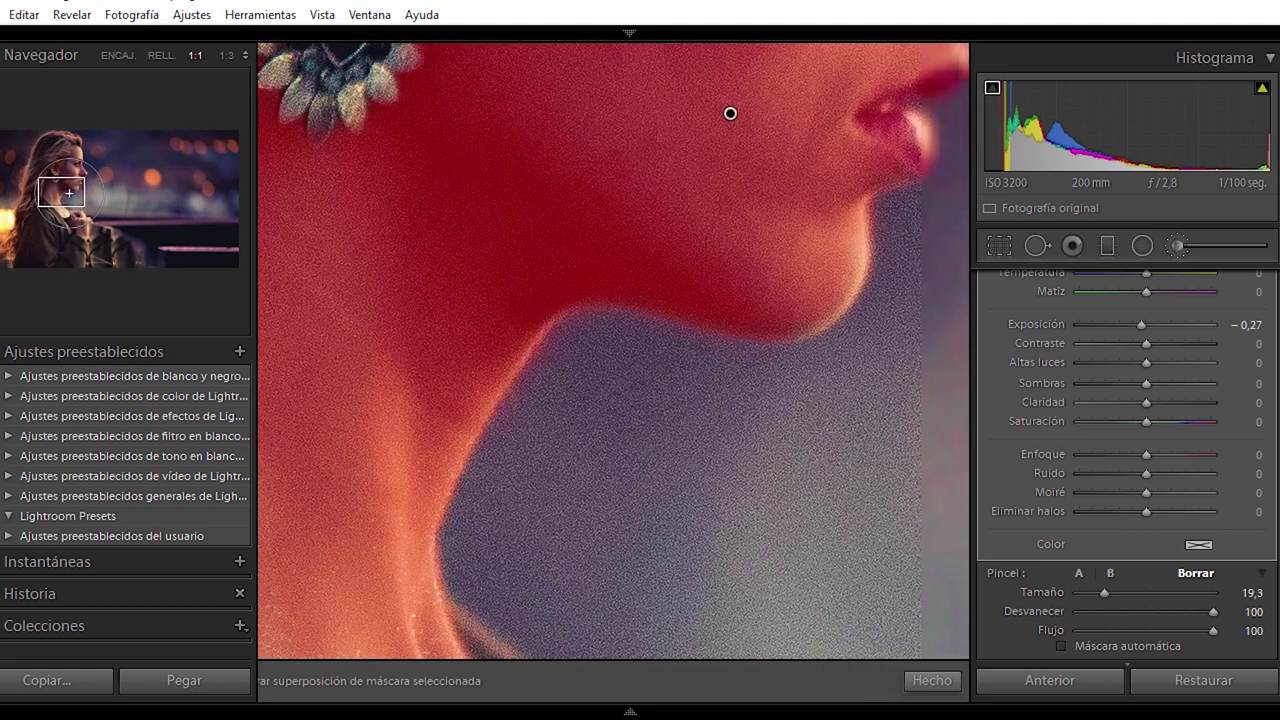
pyautogui.moveTo(729, 111)
pyautogui.mouseDown()
pyautogui.moveTo(480, 154)
pyautogui.moveTo(331, 514)
pyautogui.moveTo(332, 654)
pyautogui.mouseUp()
pyautogui.moveTo(86, 168); pyautogui.dragTo(78, 152)
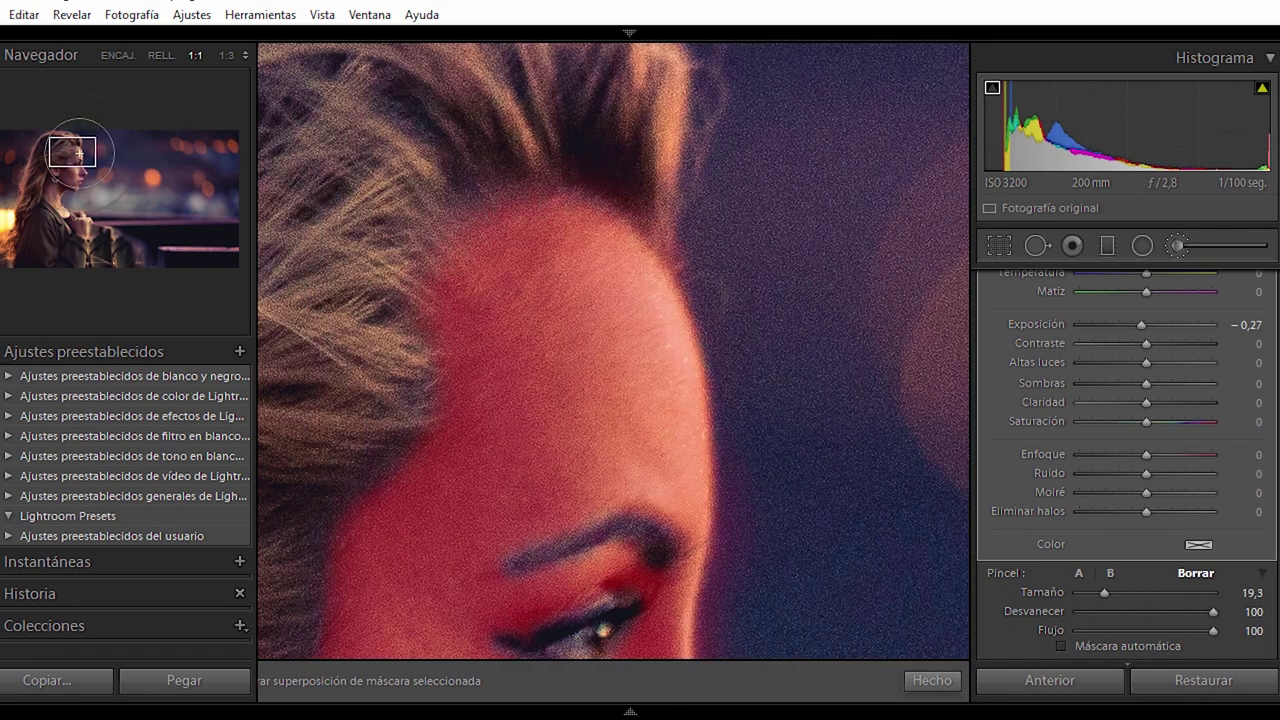
pyautogui.press('z')
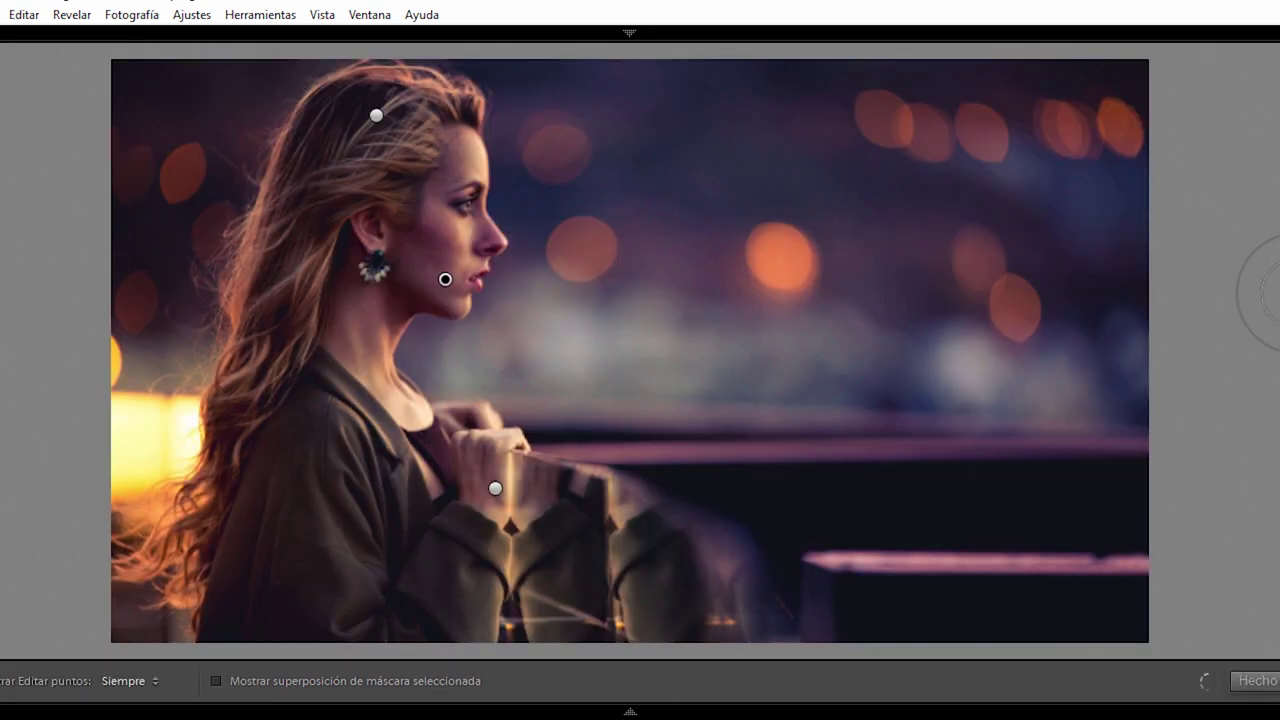
pyautogui.scroll(3, 1270, 310)
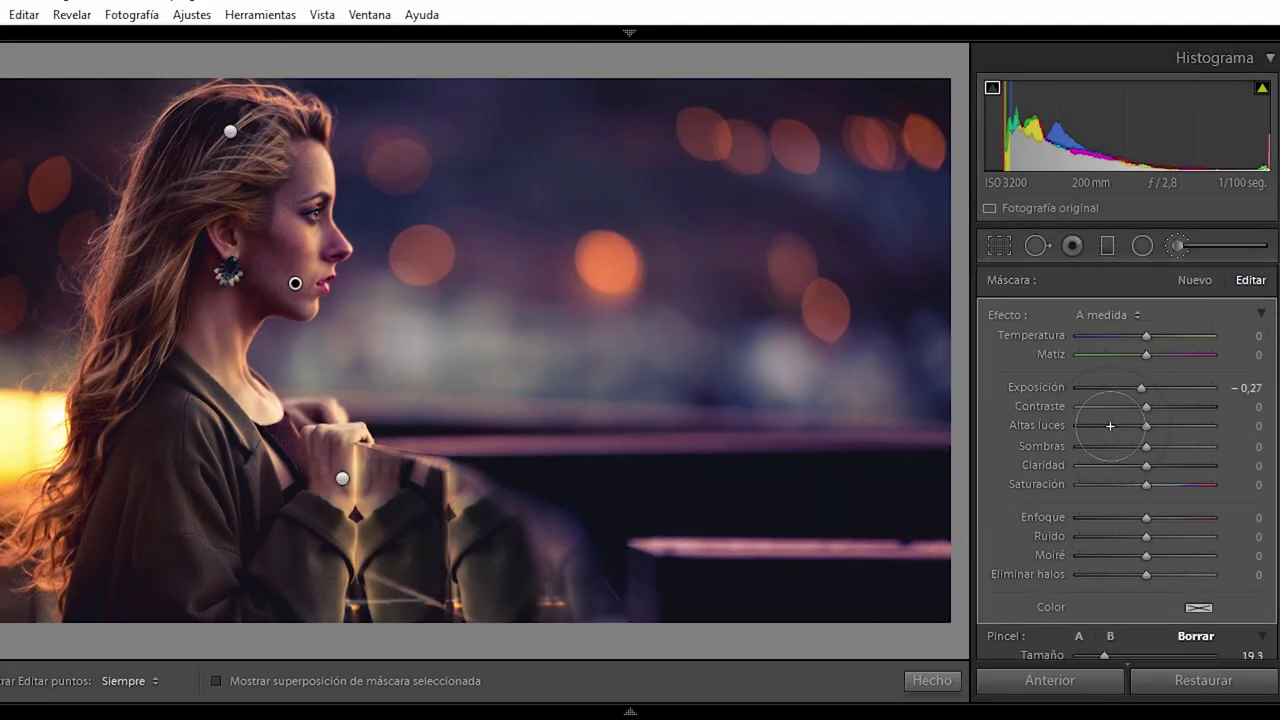
# Reset the face pin's exposure to 0, then set highlights 22, shadows 32 and sharpness −100.
pyautogui.moveTo(1142, 388); pyautogui.dragTo(1157, 388)
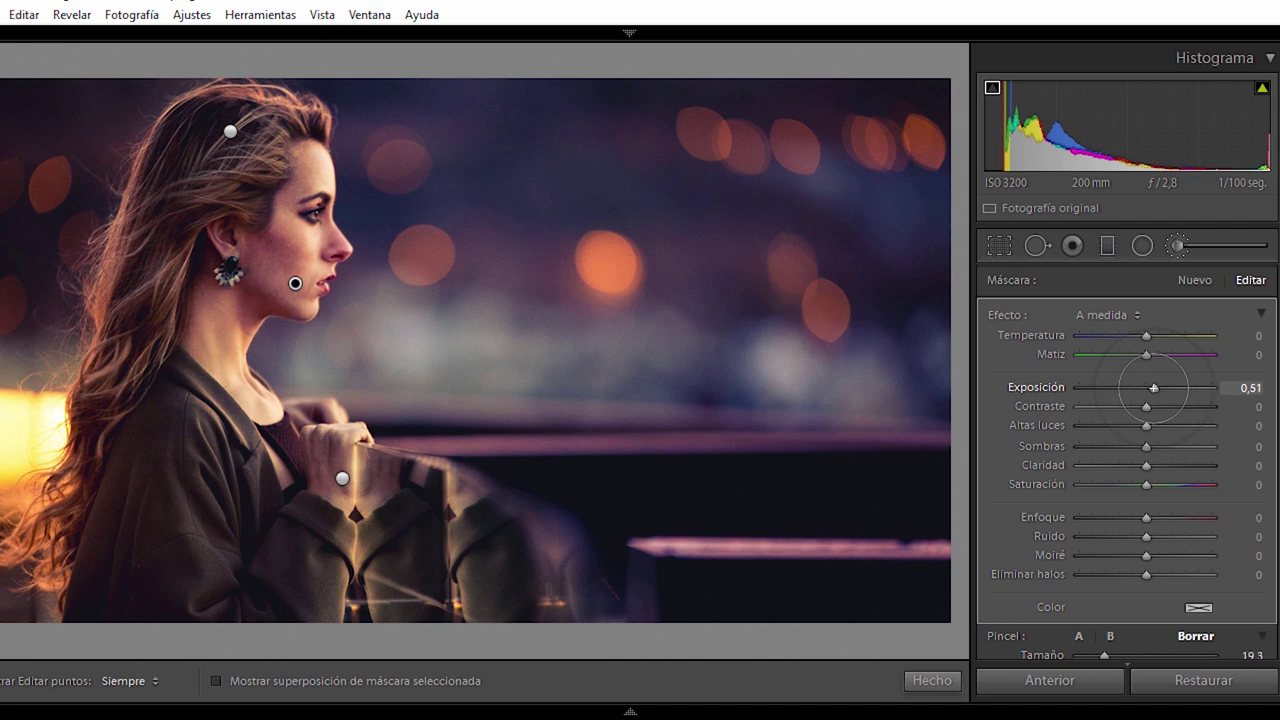
pyautogui.doubleClick(1153, 388)
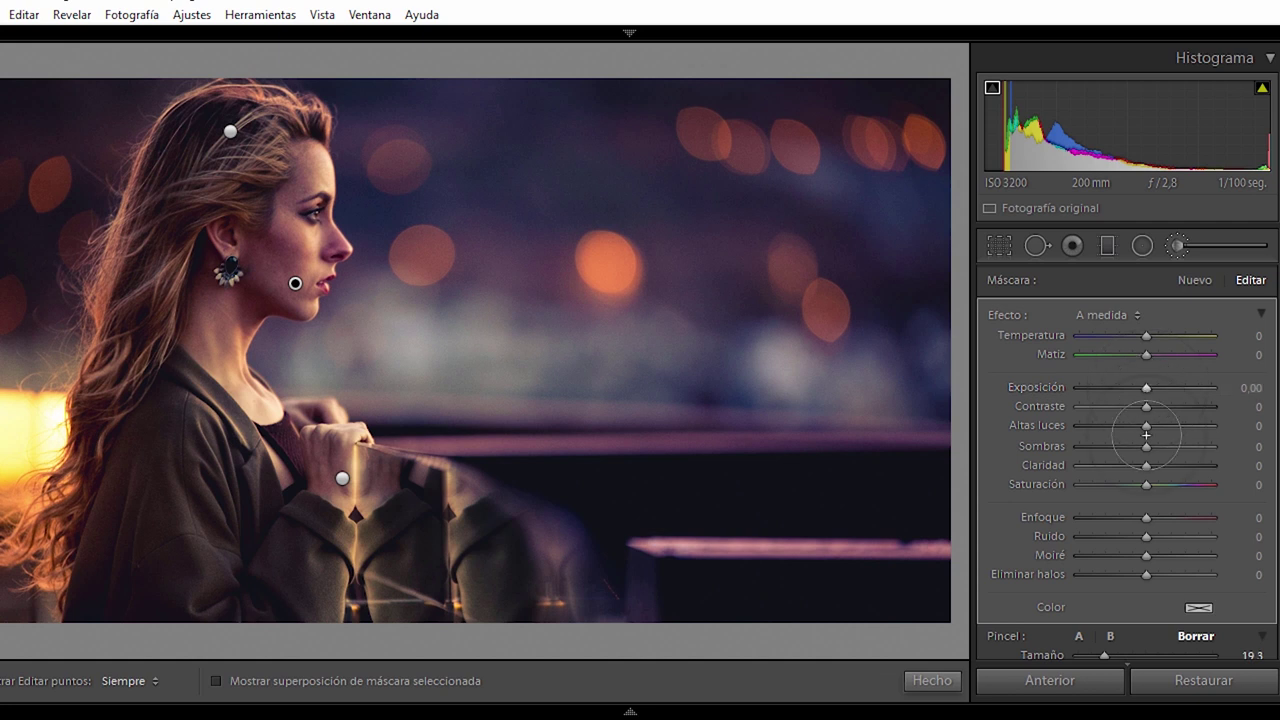
pyautogui.moveTo(1107, 421); pyautogui.dragTo(1214, 420)
pyautogui.moveTo(1121, 437); pyautogui.dragTo(1120, 432)
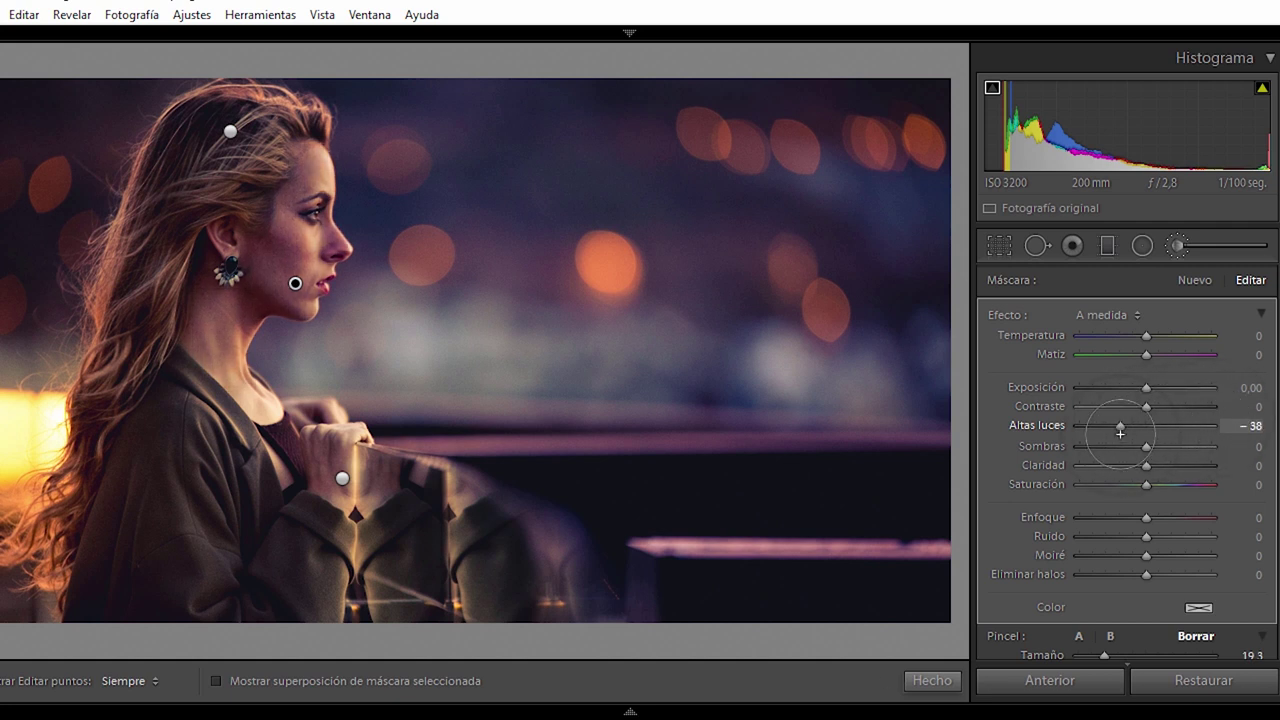
pyautogui.moveTo(1201, 432); pyautogui.dragTo(1168, 437)
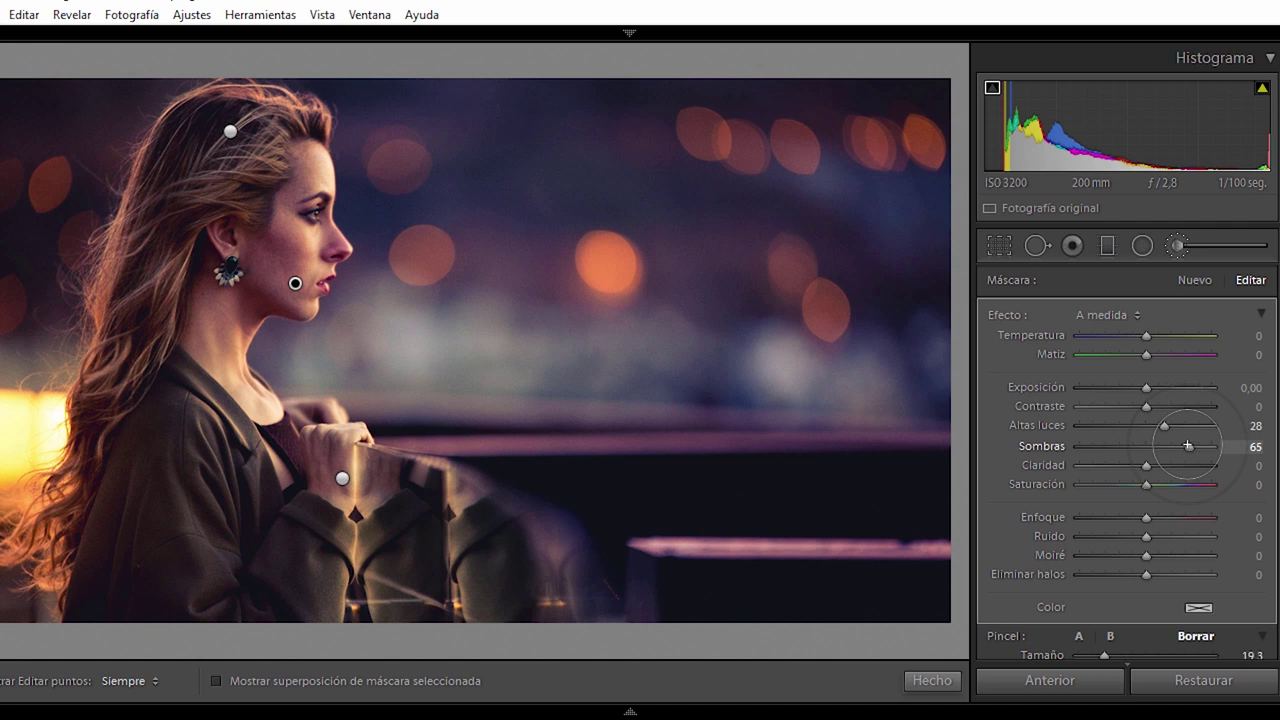
pyautogui.moveTo(1165, 425); pyautogui.dragTo(1160, 425)
pyautogui.scroll(-3, 1268, 320)
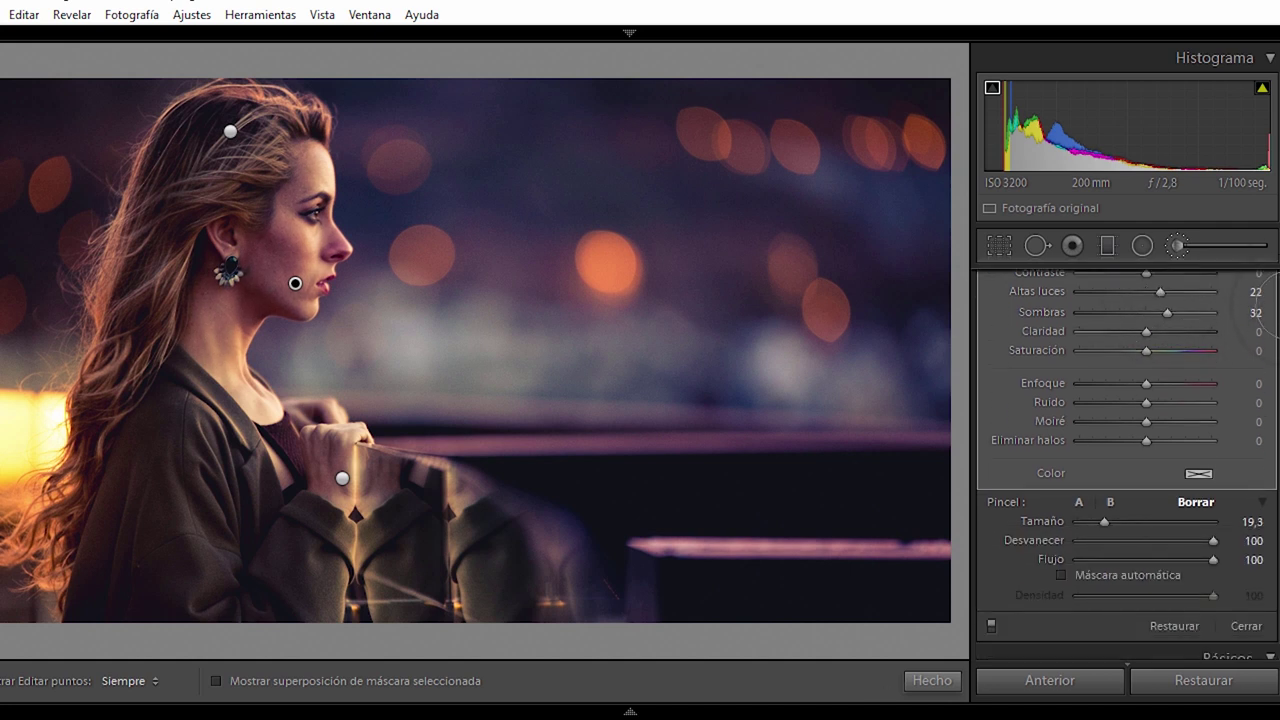
pyautogui.scroll(3, 1275, 315)
pyautogui.moveTo(1147, 517); pyautogui.dragTo(1054, 517)
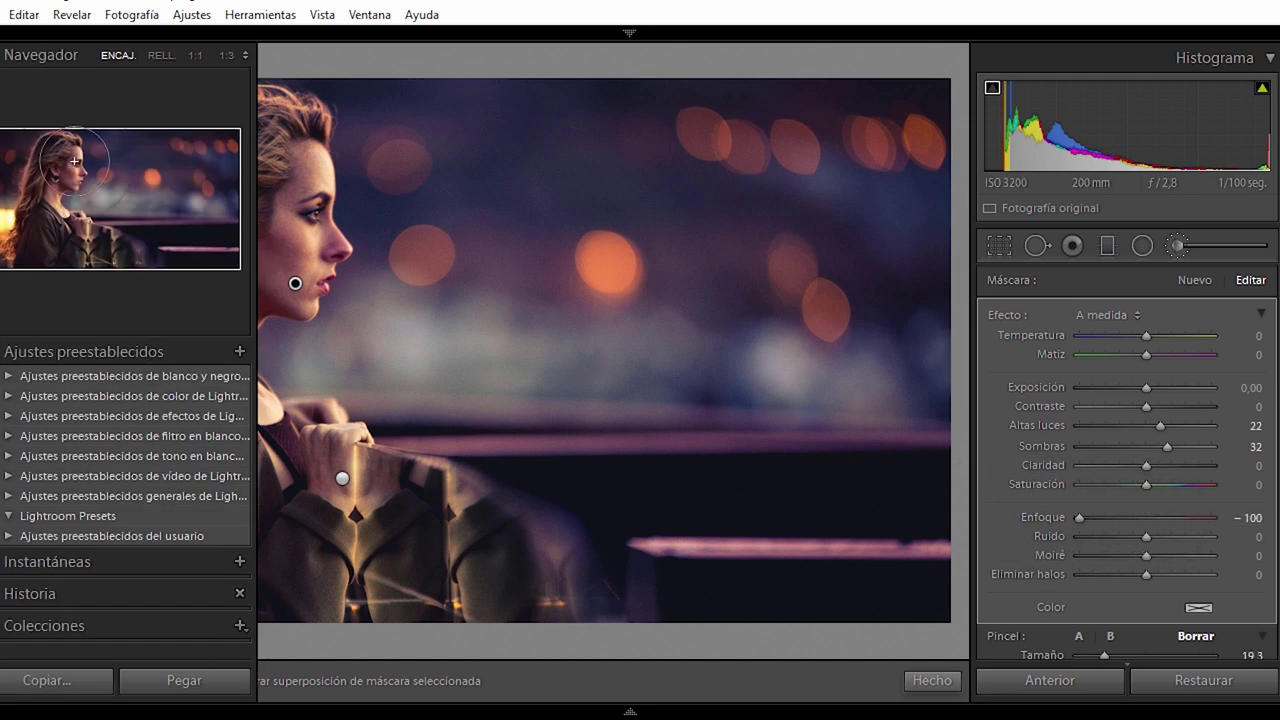
# At 1:1 zoom, reset the face brush sharpness and settle it at −26.
pyautogui.click(74, 160)
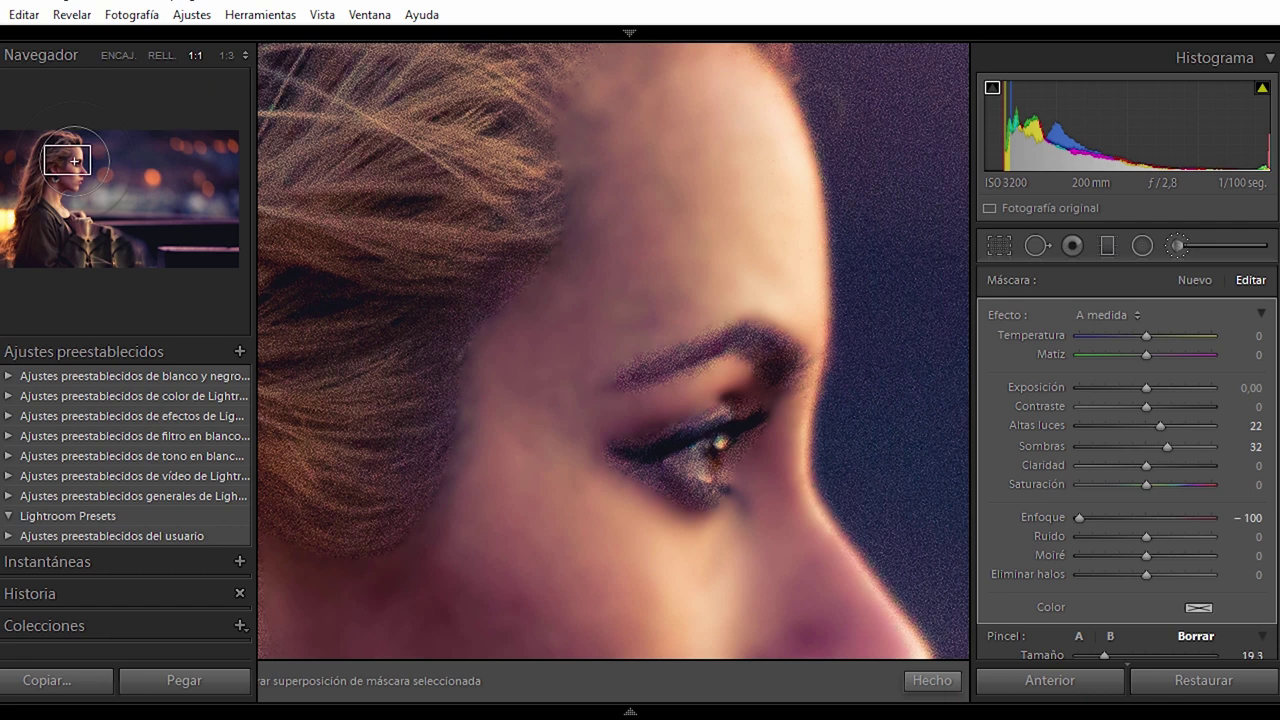
pyautogui.doubleClick(1081, 517)
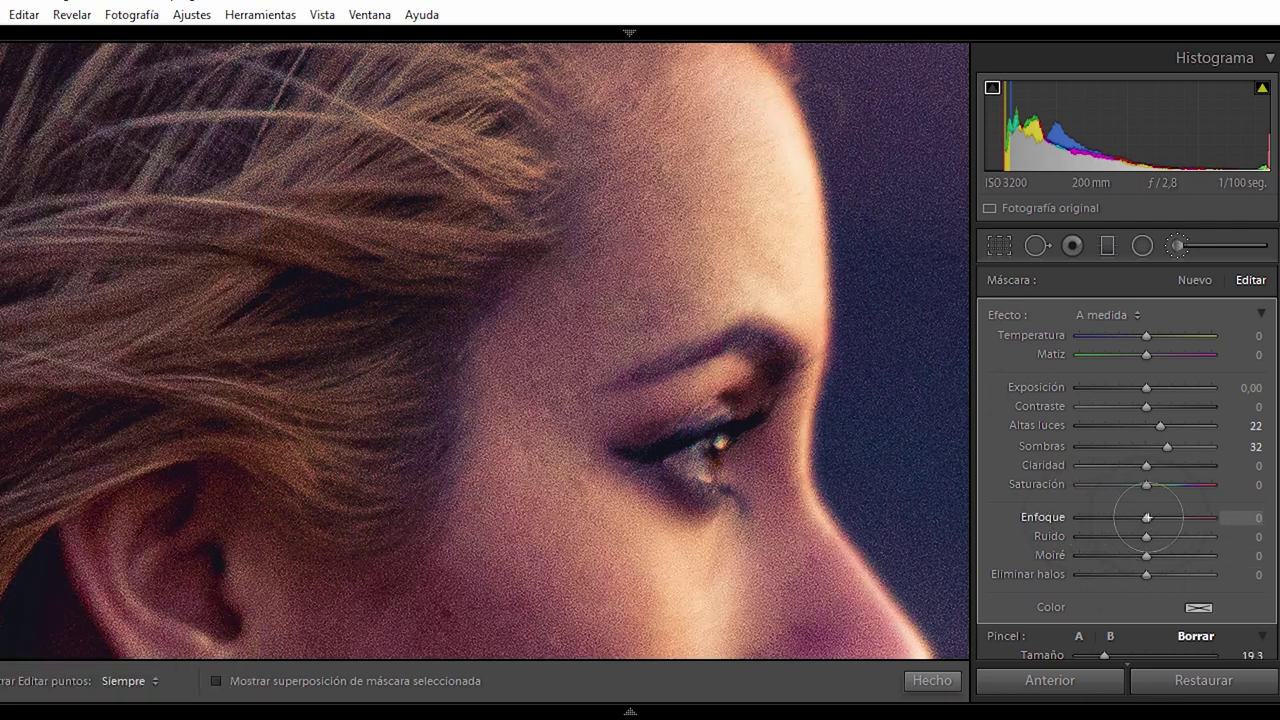
pyautogui.moveTo(1147, 517); pyautogui.dragTo(1144, 517)
pyautogui.moveTo(1145, 518); pyautogui.dragTo(1146, 517)
pyautogui.moveTo(1146, 517); pyautogui.dragTo(1128, 517)
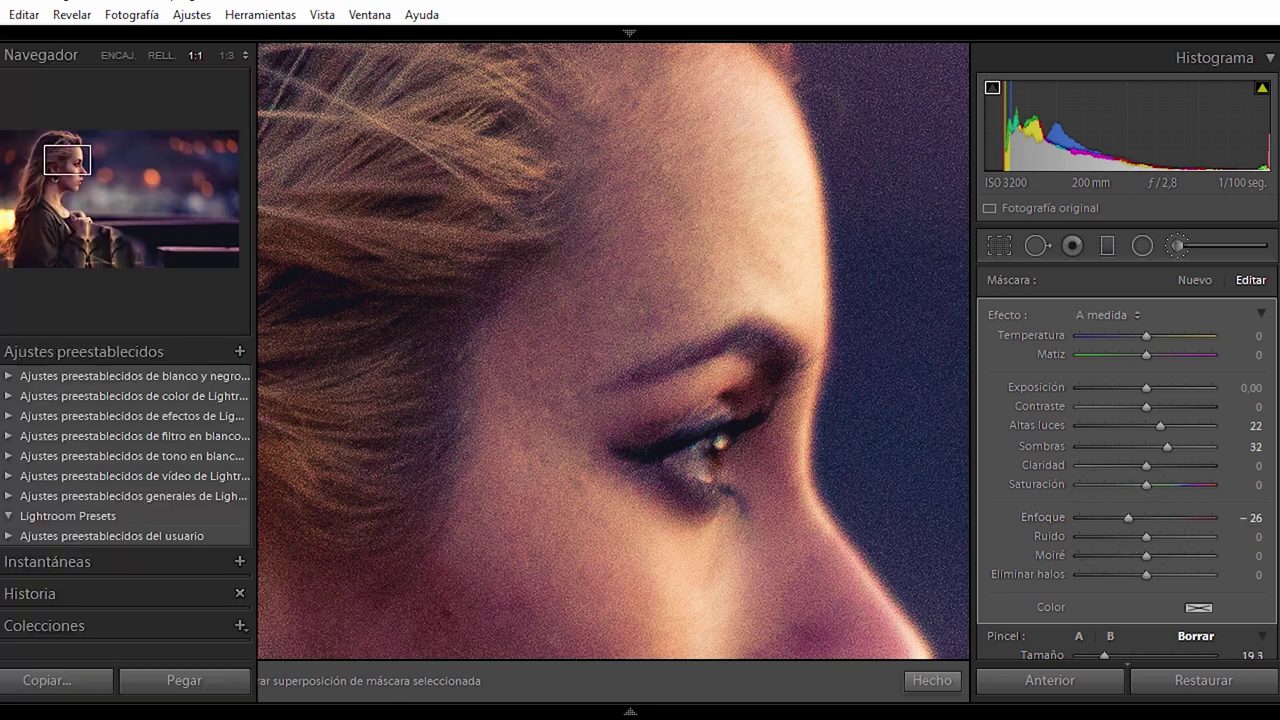
# Set the face brush clarity to −11 and close the brush editing with Hecho.
pyautogui.press('z')
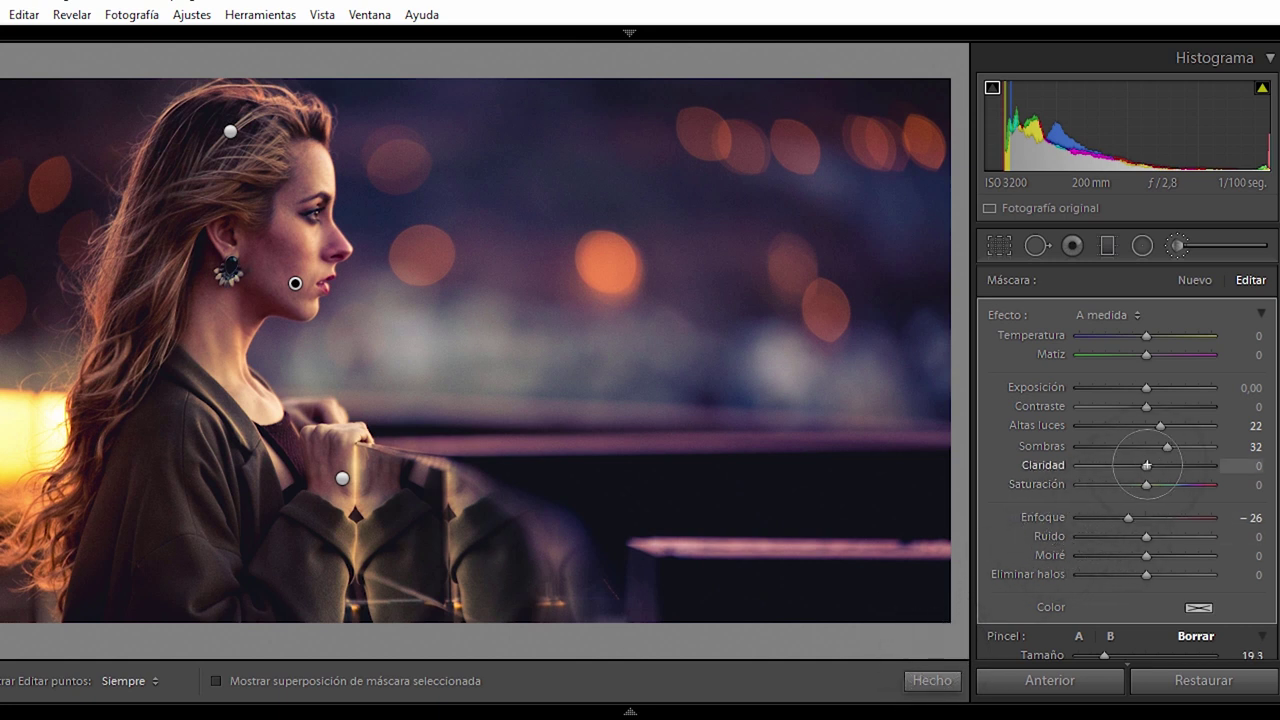
pyautogui.moveTo(1146, 465)
pyautogui.mouseDown()
pyautogui.moveTo(1065, 464)
pyautogui.moveTo(1133, 467)
pyautogui.mouseUp()
pyautogui.click(70, 168)
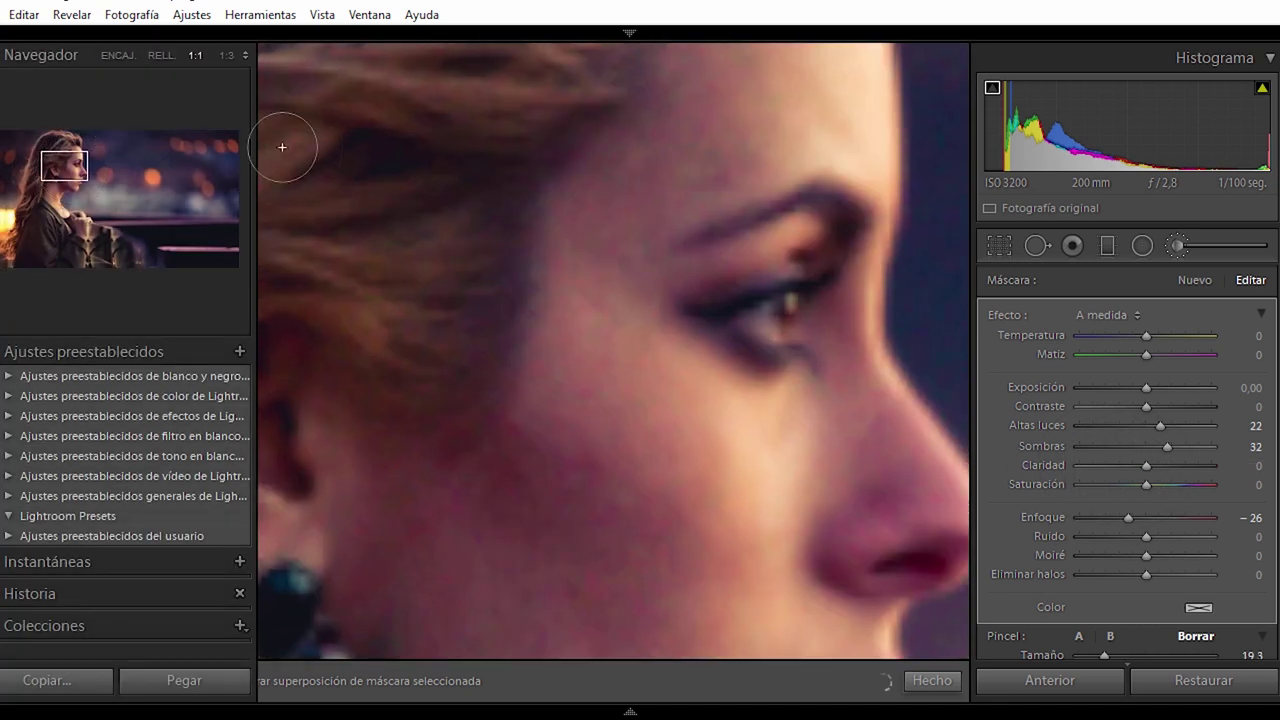
pyautogui.moveTo(1146, 466); pyautogui.dragTo(1137, 467)
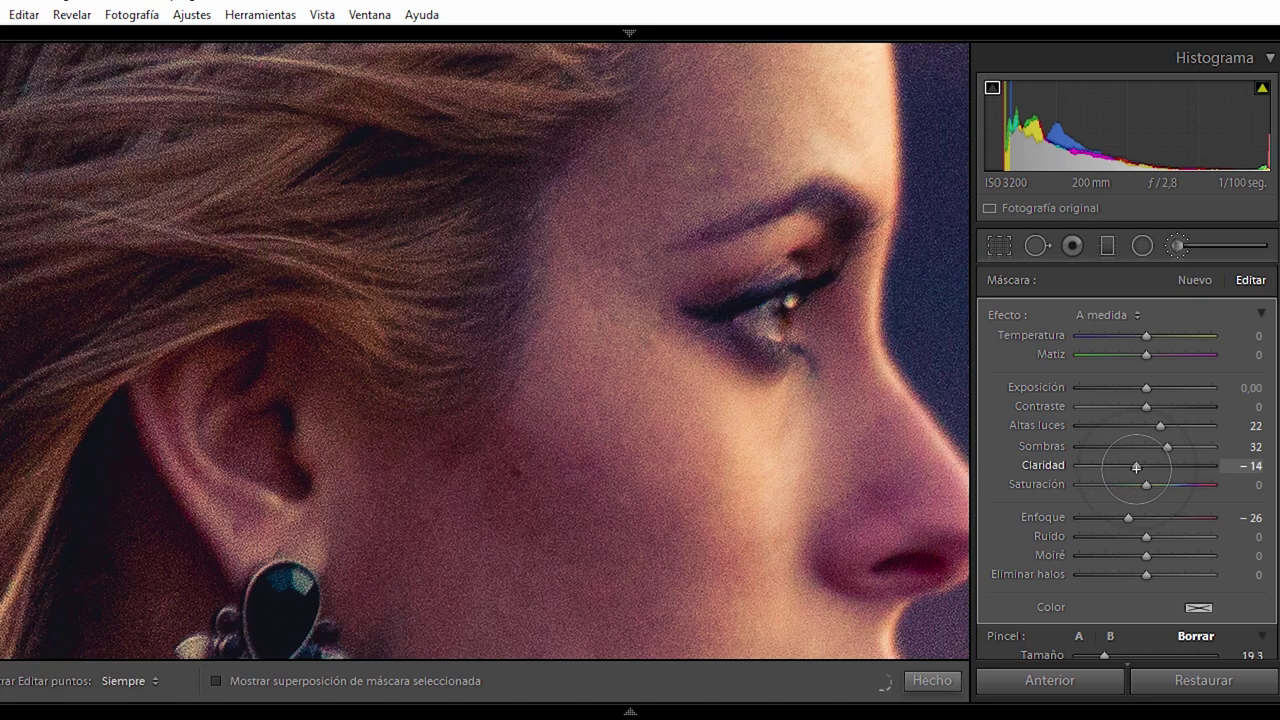
pyautogui.moveTo(1134, 467); pyautogui.dragTo(1137, 468)
pyautogui.click(946, 680)
# Start a new brush adjustment with size 6.0 and exposure −1.41.
pyautogui.click(1177, 246)
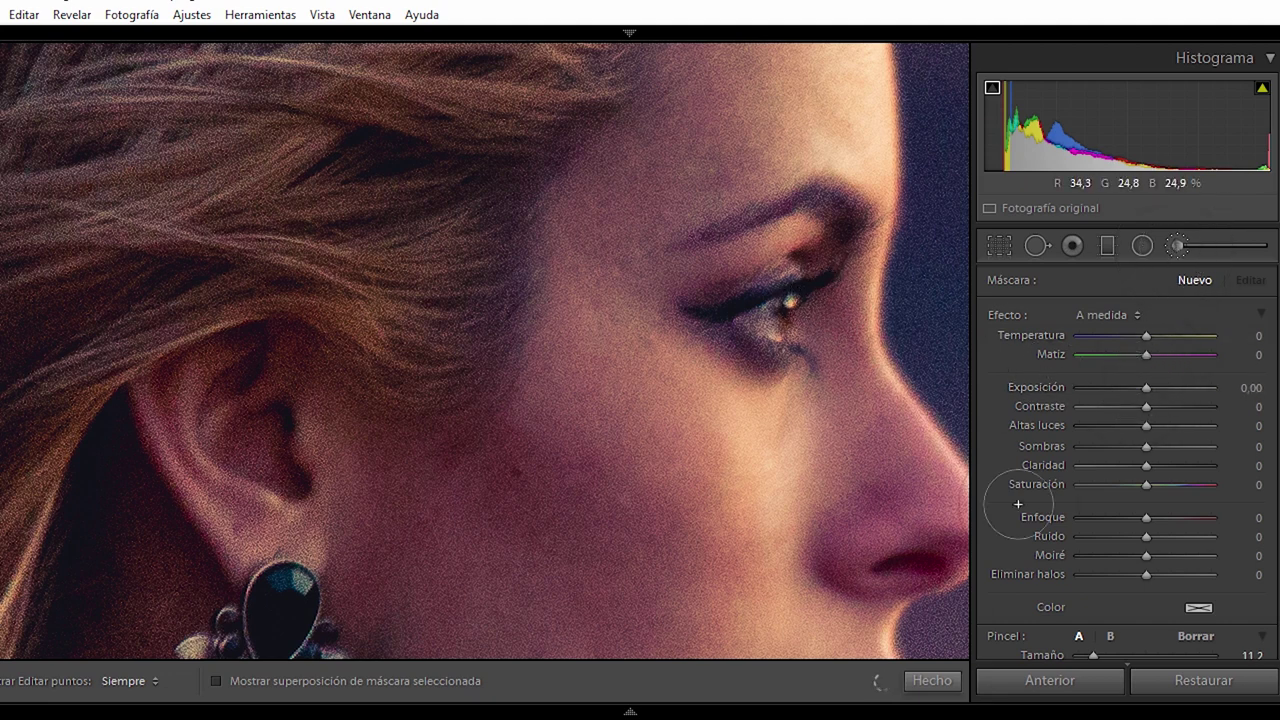
pyautogui.moveTo(1093, 655); pyautogui.dragTo(1087, 655)
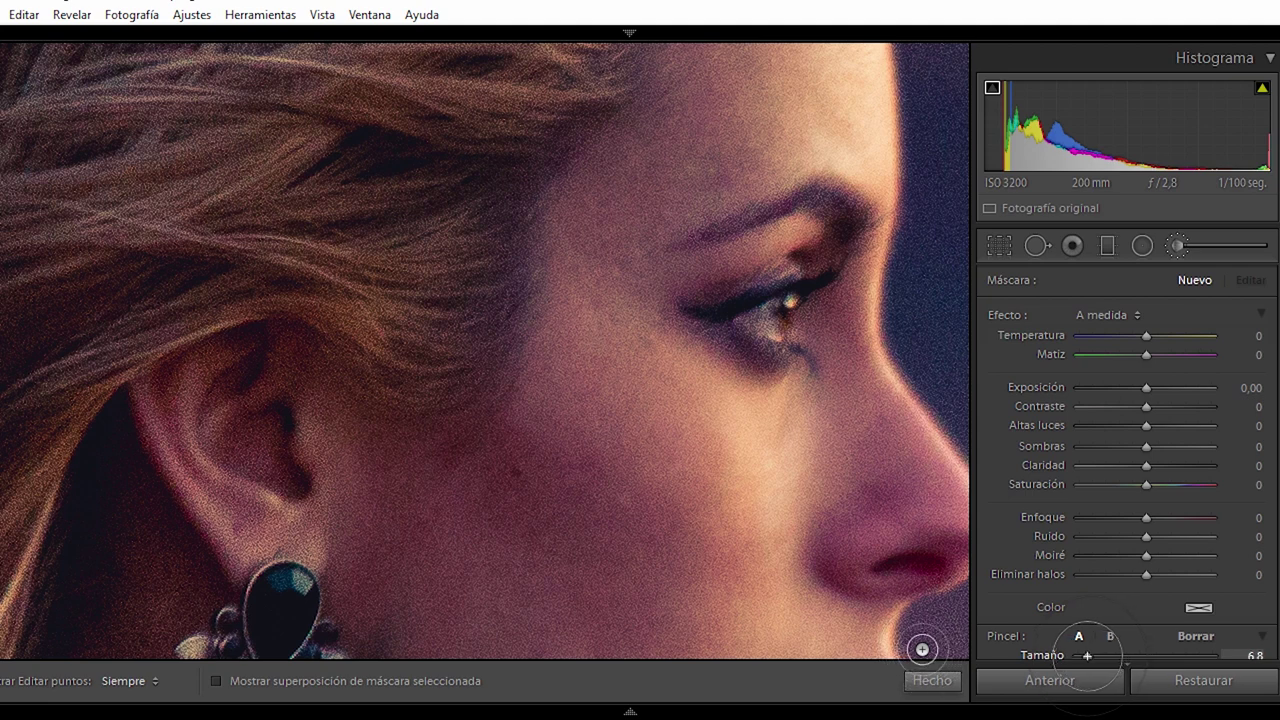
pyautogui.moveTo(1087, 655); pyautogui.dragTo(1086, 655)
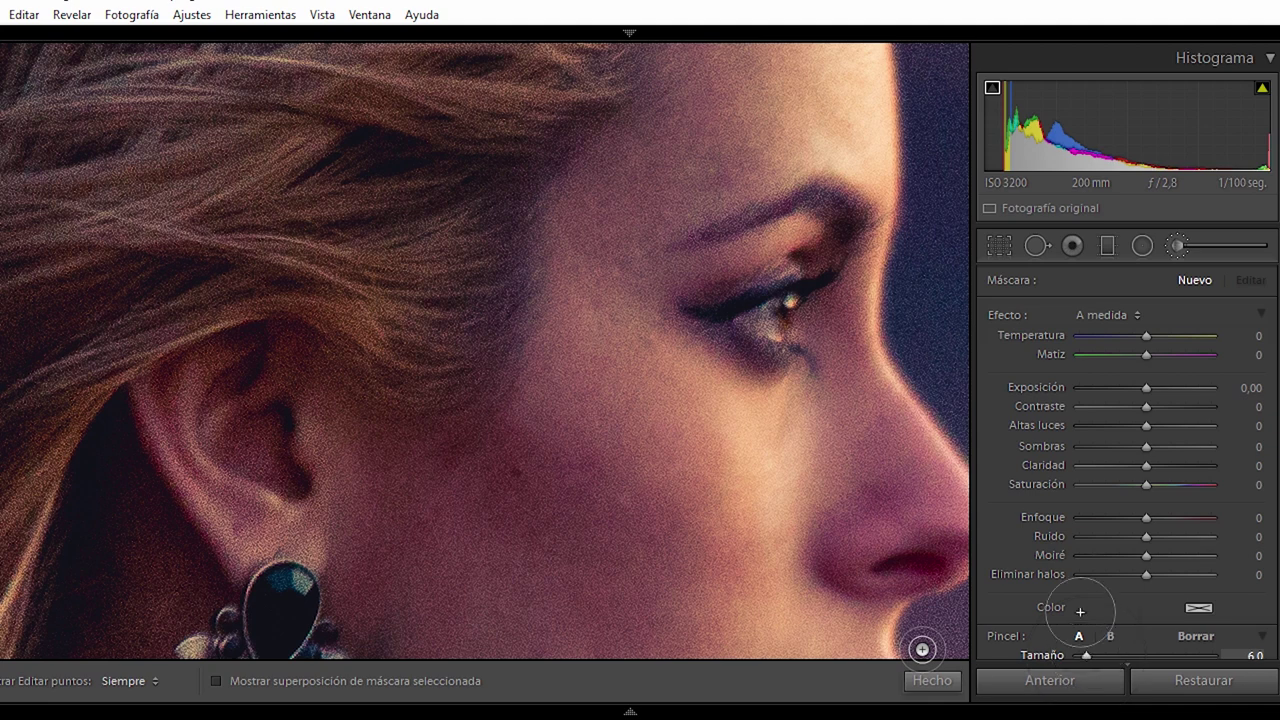
pyautogui.moveTo(1146, 387); pyautogui.dragTo(1122, 387)
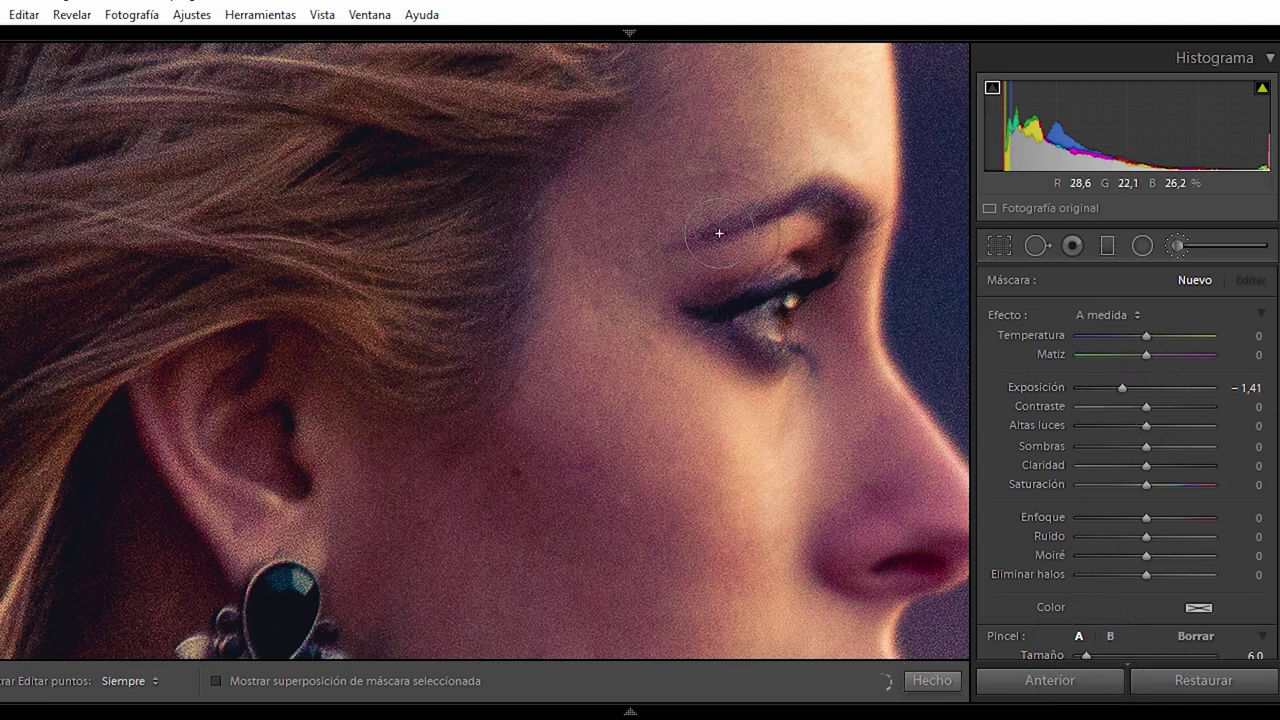
# Paint the darkening over the eyebrow, beneath the eye corner and over the eye.
pyautogui.moveTo(709, 237)
pyautogui.mouseDown()
pyautogui.moveTo(832, 190)
pyautogui.moveTo(846, 215)
pyautogui.moveTo(832, 196)
pyautogui.mouseUp()
pyautogui.press('h')
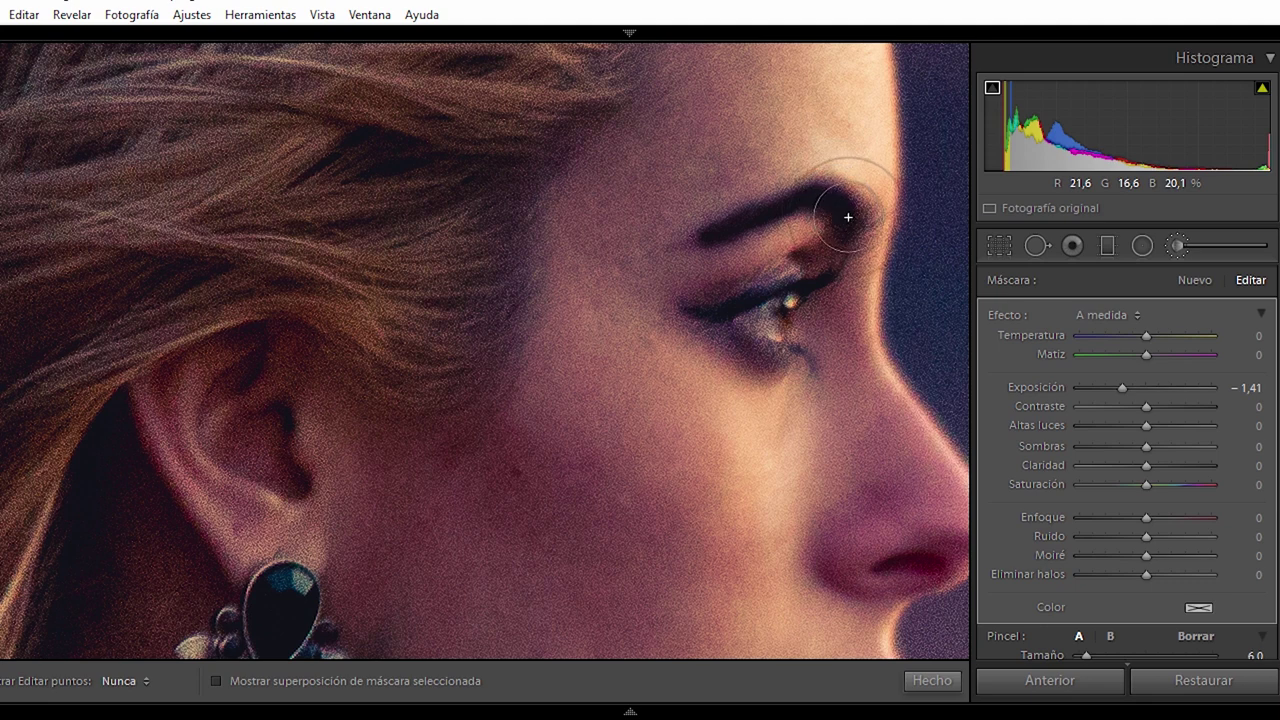
pyautogui.press('h')
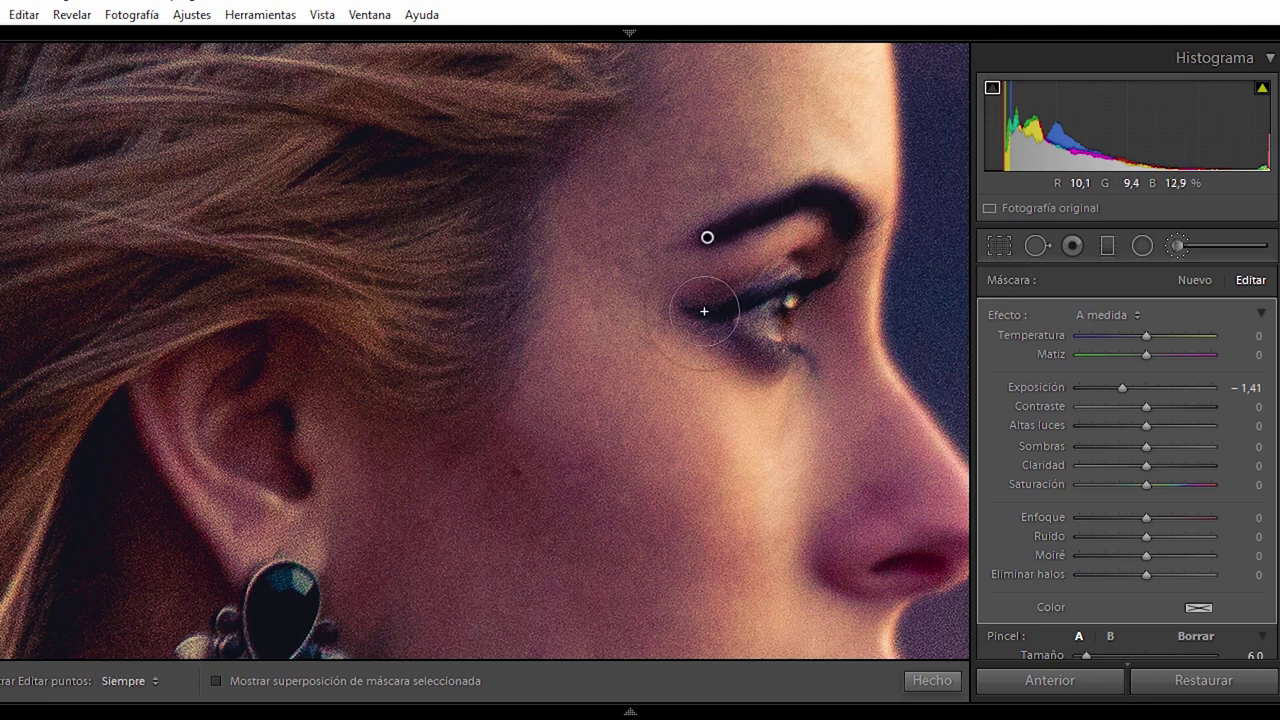
pyautogui.press('h')
pyautogui.moveTo(729, 325); pyautogui.dragTo(755, 360)
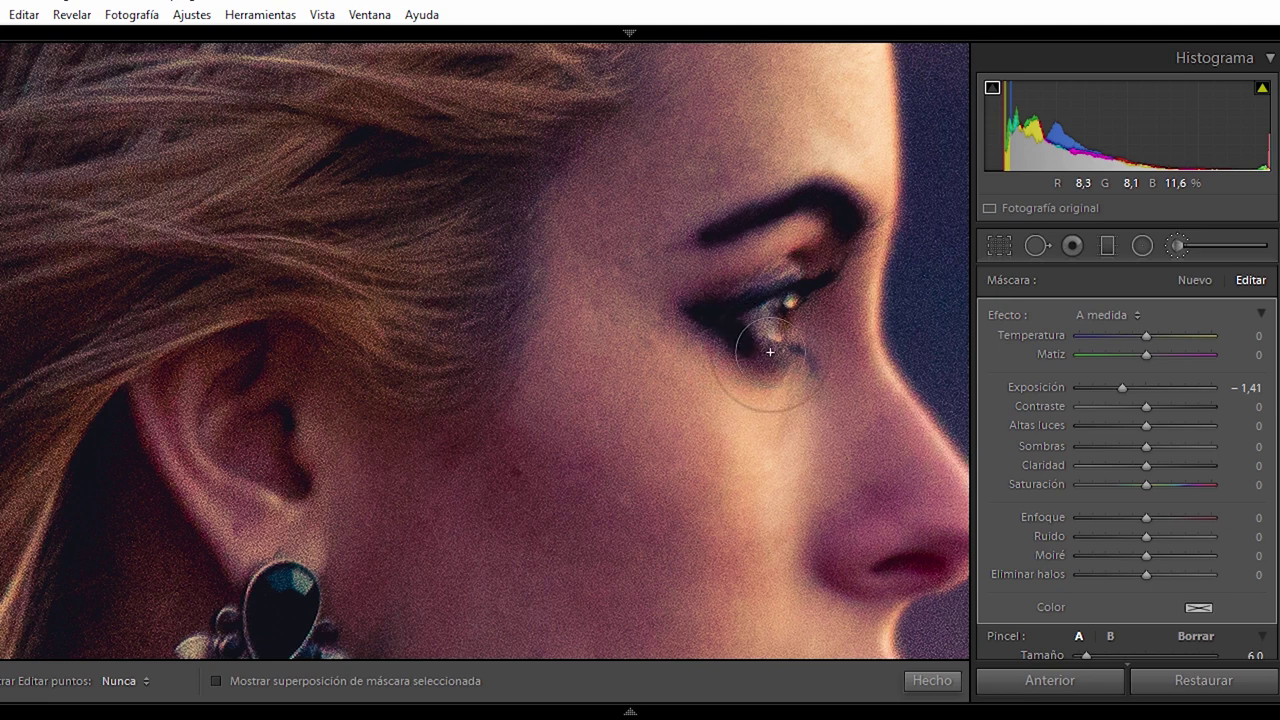
pyautogui.press('h')
pyautogui.press('h')
pyautogui.press('h')
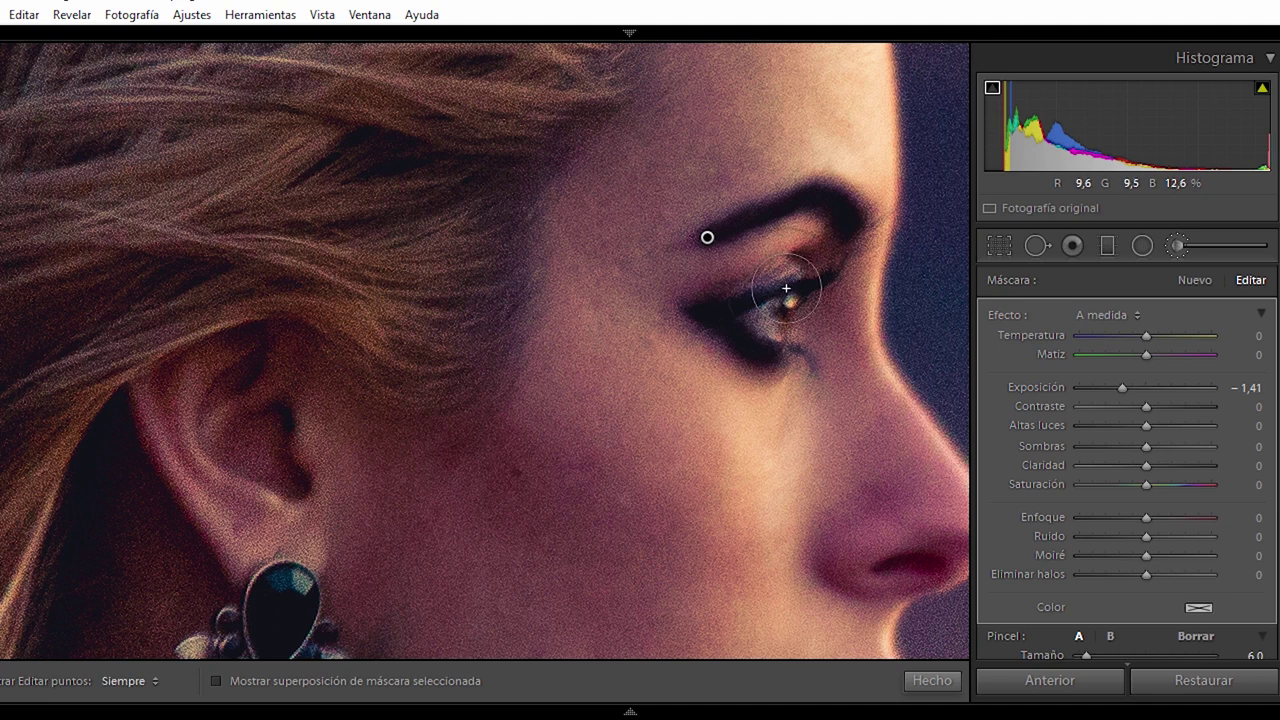
pyautogui.press('h')
pyautogui.press('h')
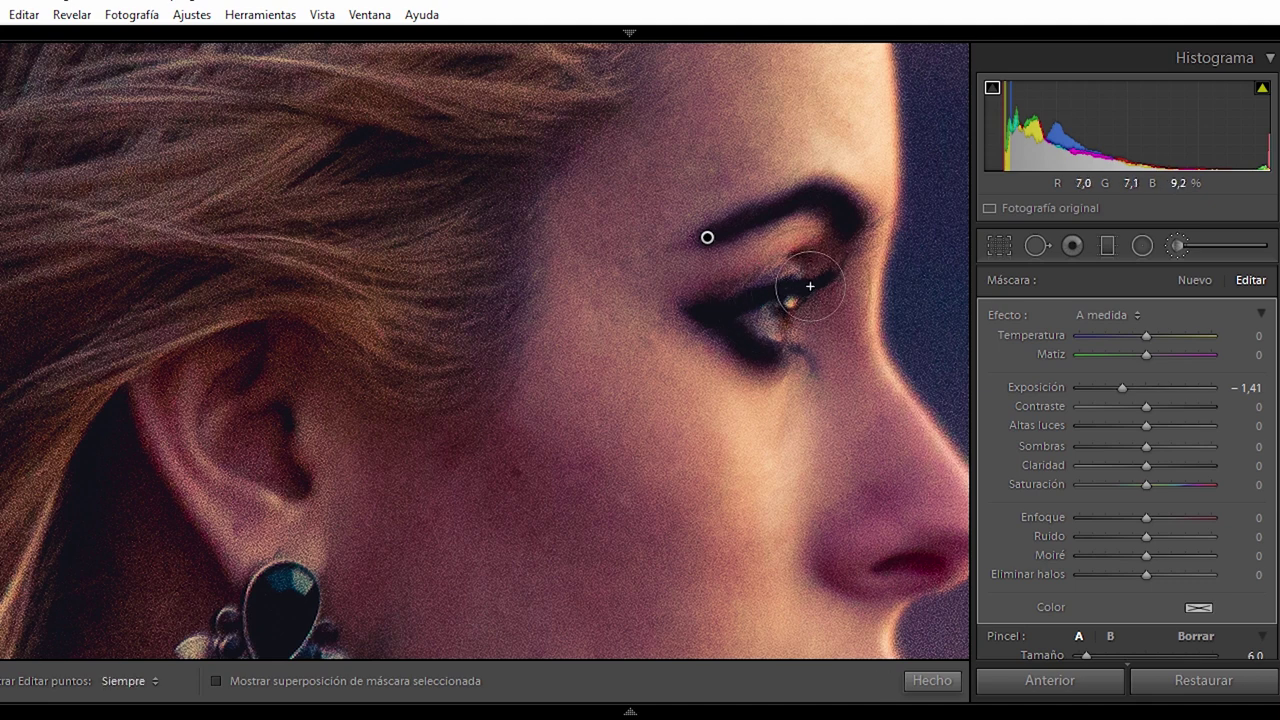
pyautogui.press('h')
pyautogui.press('h')
pyautogui.moveTo(820, 286); pyautogui.dragTo(794, 302)
pyautogui.press('h')
pyautogui.press('h')
pyautogui.press('h')
pyautogui.press('h')
pyautogui.press('h')
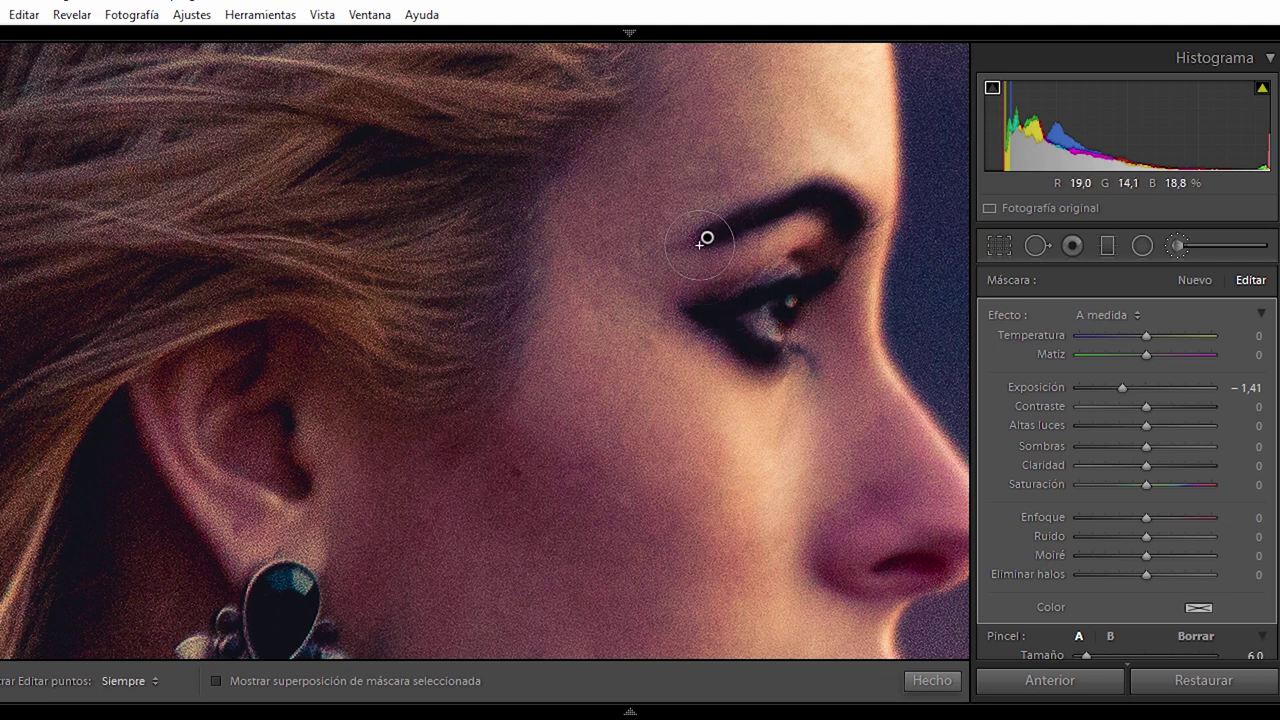
pyautogui.press('h')
pyautogui.press('h')
# Reset the eye adjustment's exposure to 0 and set clarity 10 and shadows −10.
pyautogui.doubleClick(1122, 388)
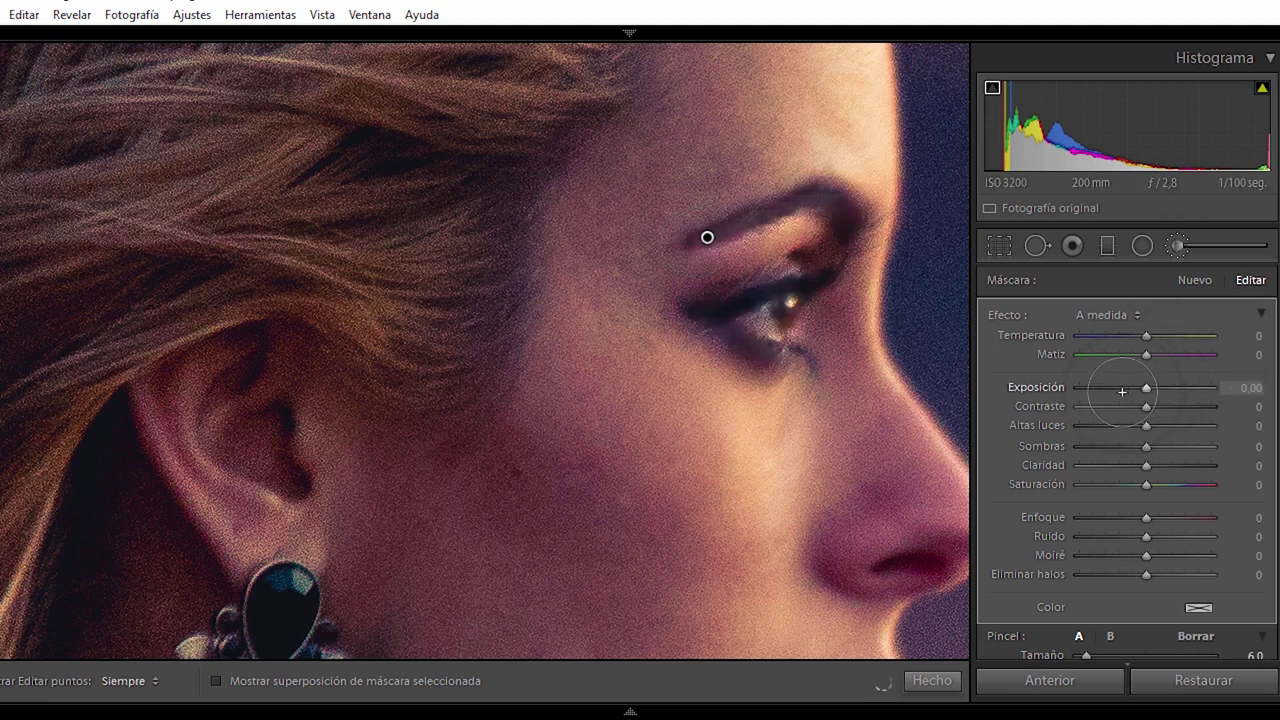
pyautogui.click(1182, 466)
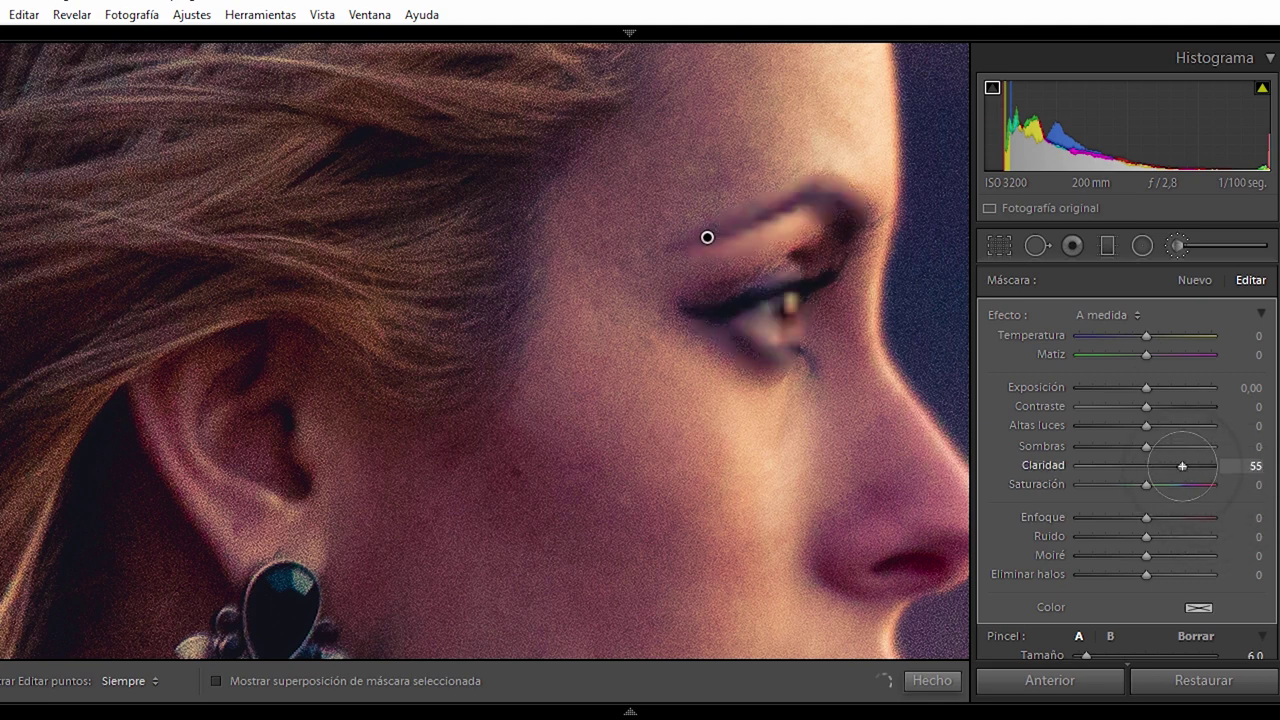
pyautogui.moveTo(1182, 466)
pyautogui.mouseDown()
pyautogui.moveTo(1185, 497)
pyautogui.moveTo(1234, 493)
pyautogui.mouseUp()
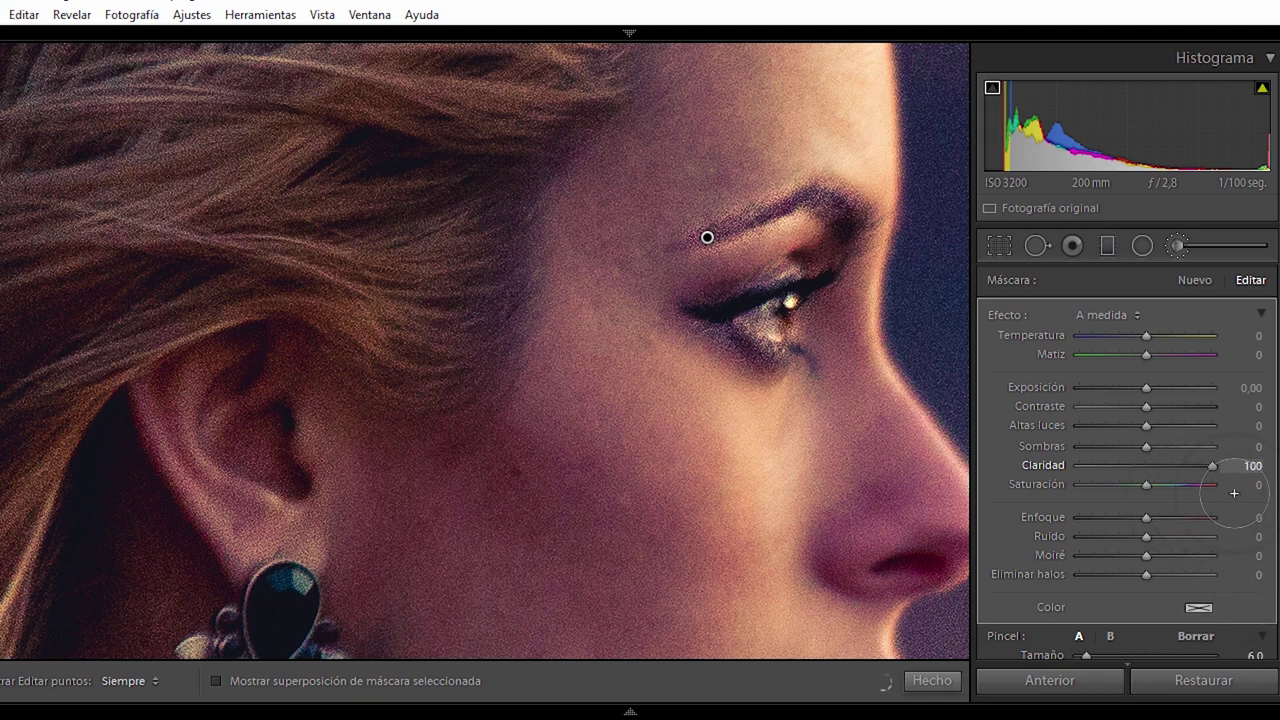
pyautogui.moveTo(1234, 493); pyautogui.dragTo(1157, 469)
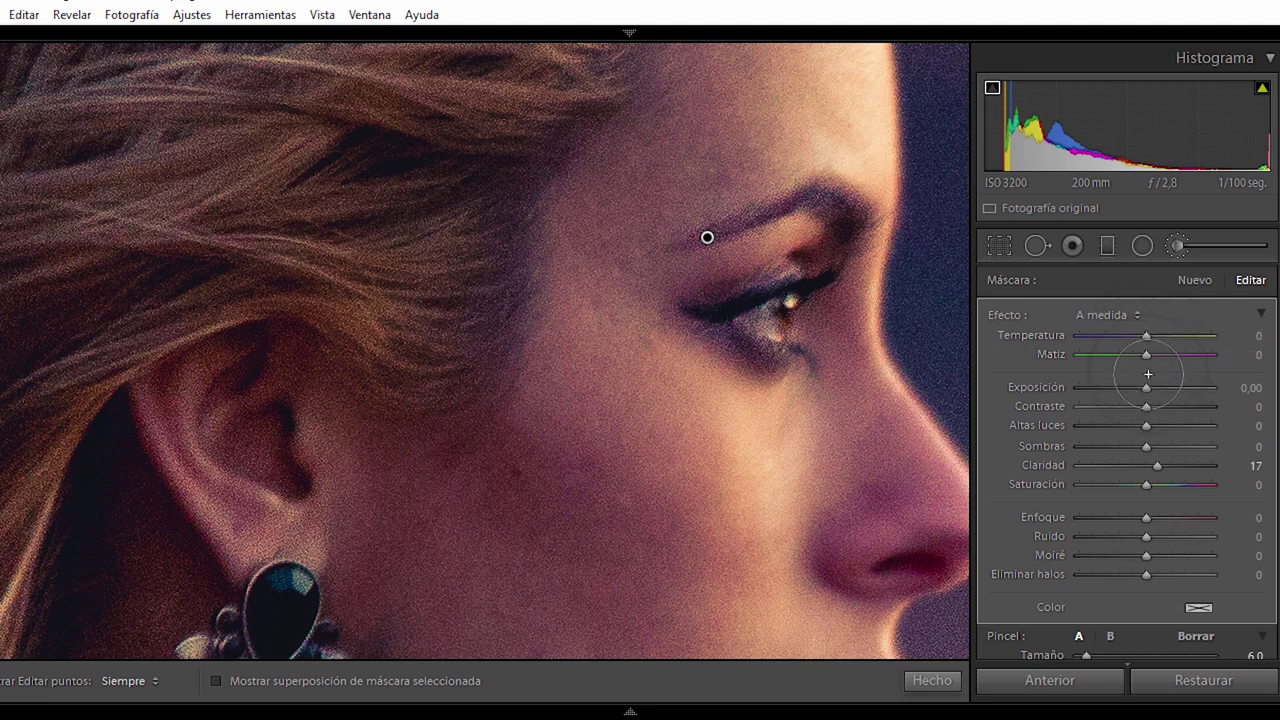
pyautogui.moveTo(1146, 446); pyautogui.dragTo(1139, 447)
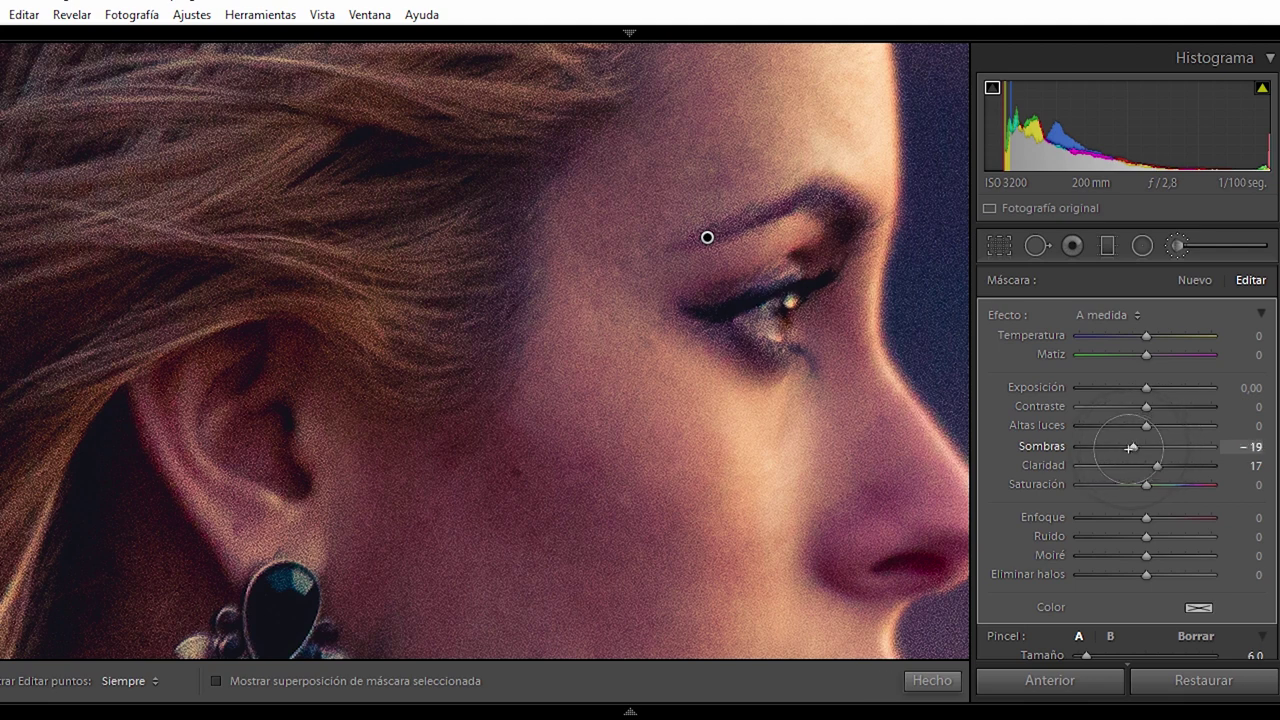
pyautogui.press('z')
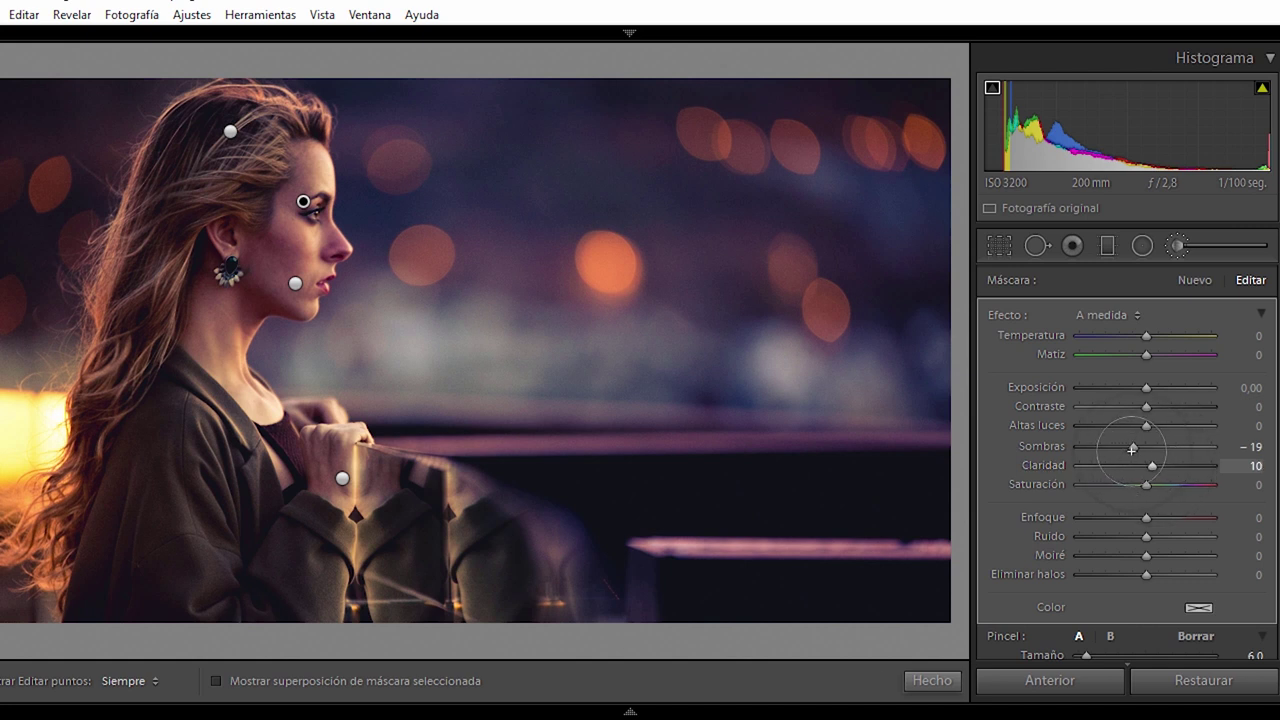
pyautogui.moveTo(1133, 447); pyautogui.dragTo(1136, 447)
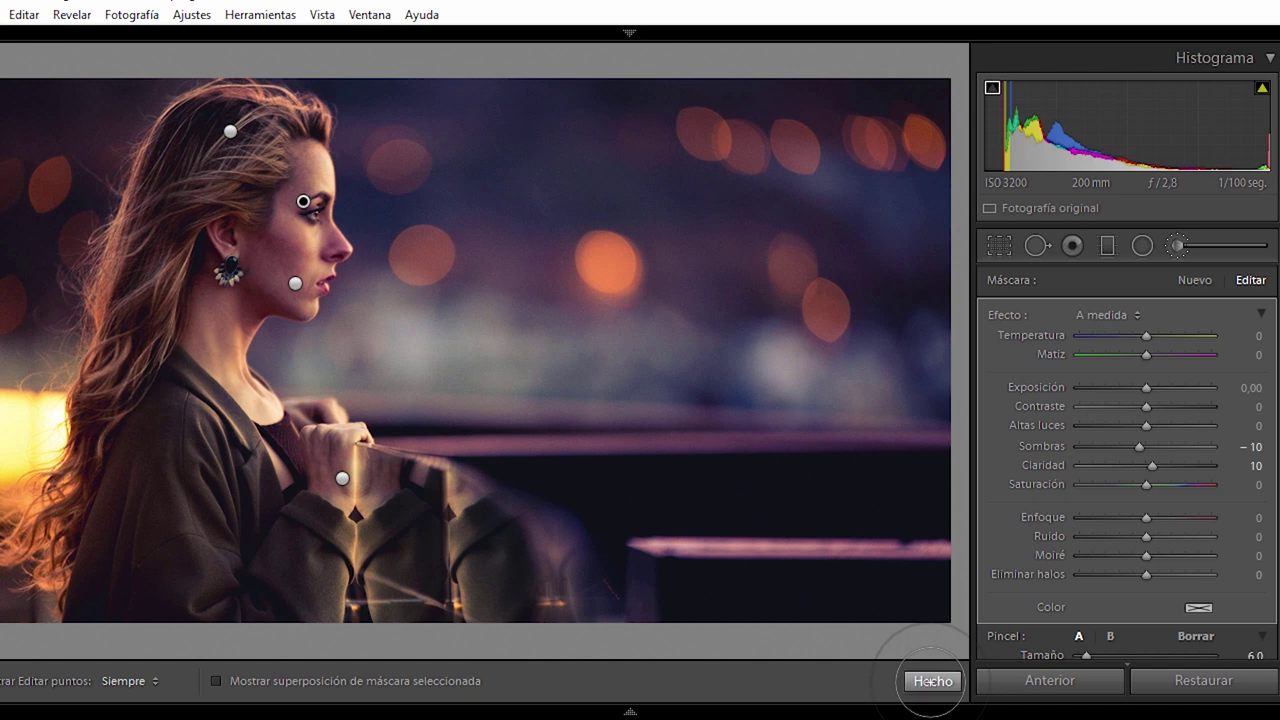
# Close the eye brush and inspect the portrait at 1:1 from face to jacket, then fit it.
pyautogui.click(932, 681)
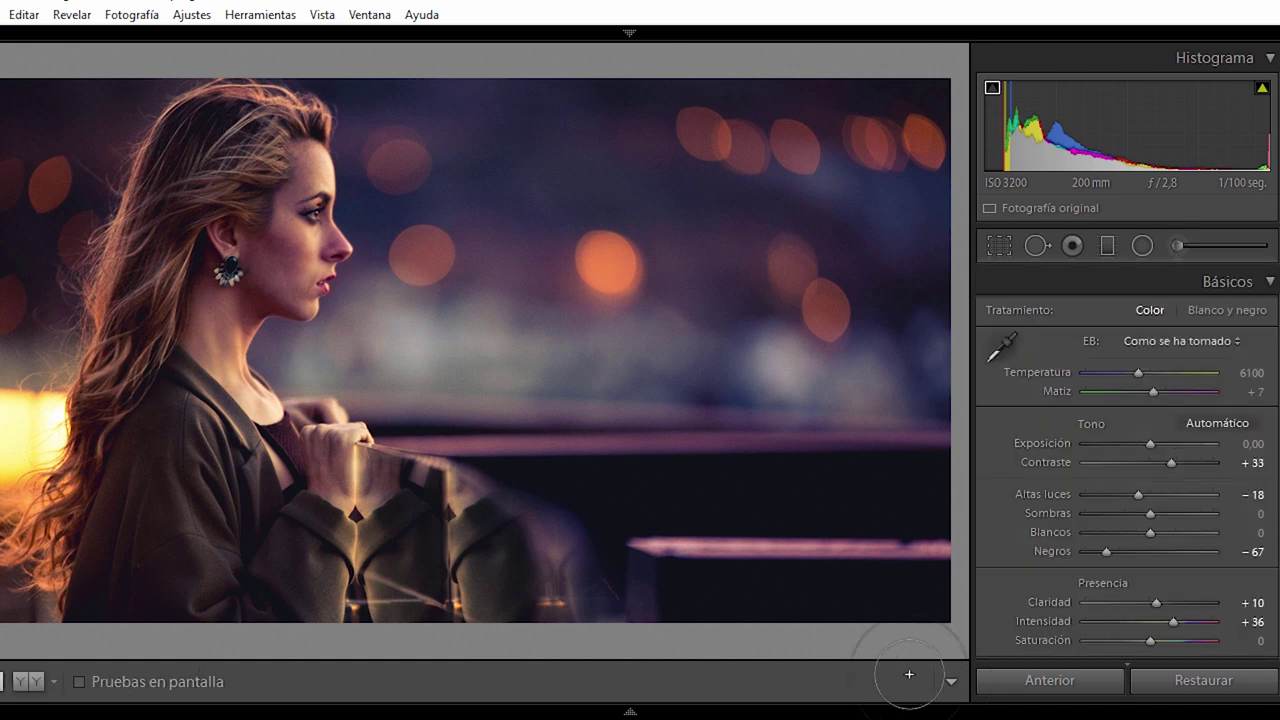
pyautogui.click(260, 234)
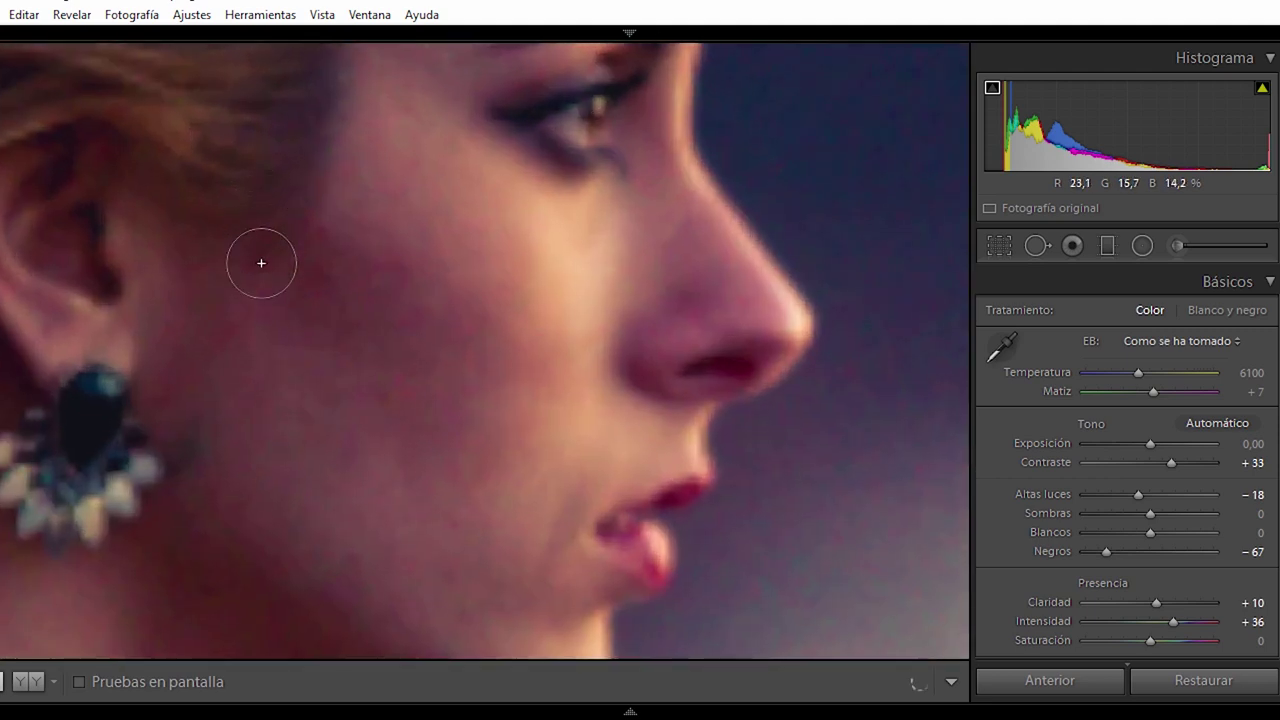
pyautogui.moveTo(229, 479); pyautogui.dragTo(443, 266)
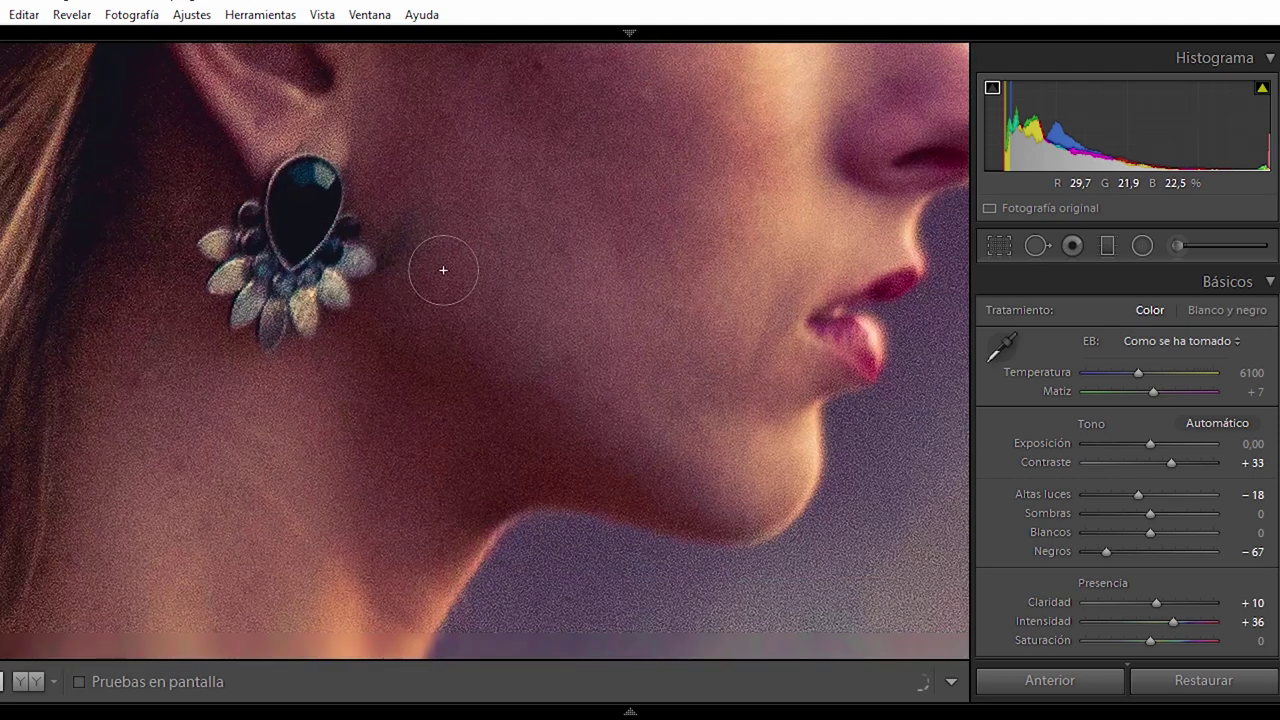
pyautogui.moveTo(229, 380)
pyautogui.mouseDown()
pyautogui.moveTo(309, 357)
pyautogui.moveTo(373, 99)
pyautogui.mouseUp()
pyautogui.moveTo(343, 386); pyautogui.dragTo(286, 80)
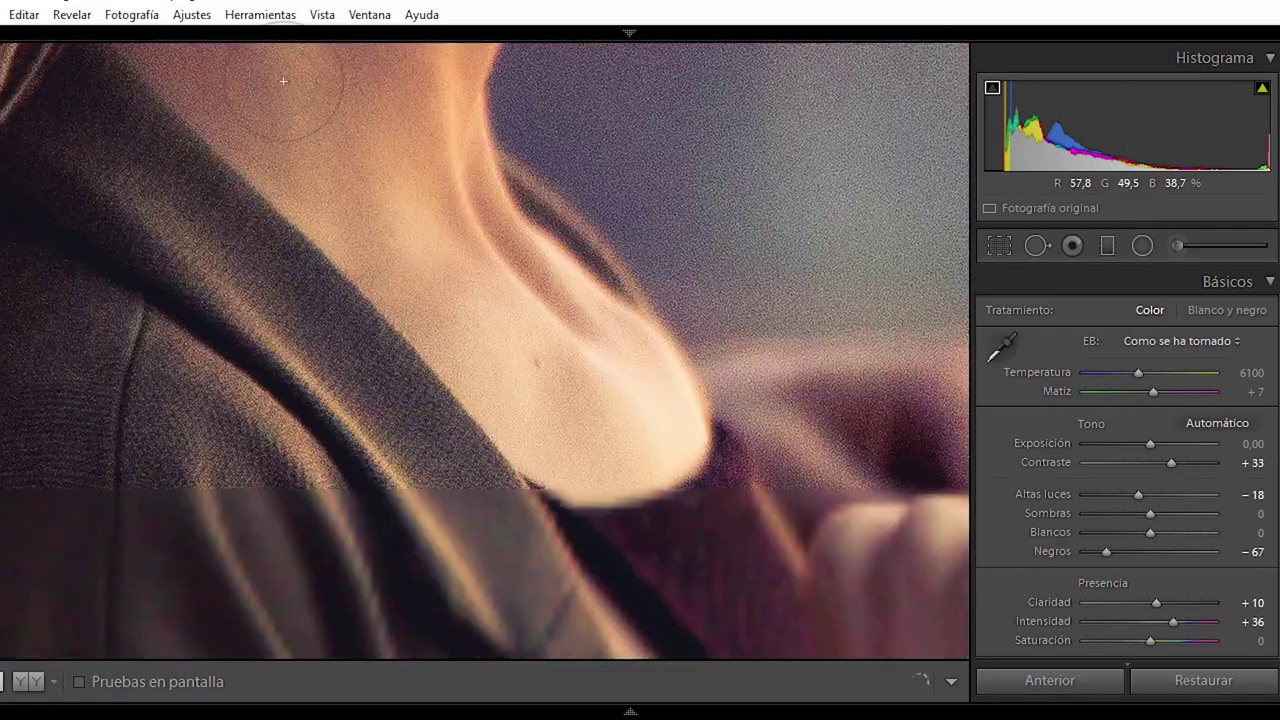
pyautogui.moveTo(445, 412); pyautogui.dragTo(409, 80)
pyautogui.moveTo(400, 290); pyautogui.dragTo(397, 200)
pyautogui.moveTo(360, 430); pyautogui.dragTo(351, 103)
pyautogui.moveTo(337, 229); pyautogui.dragTo(414, 49)
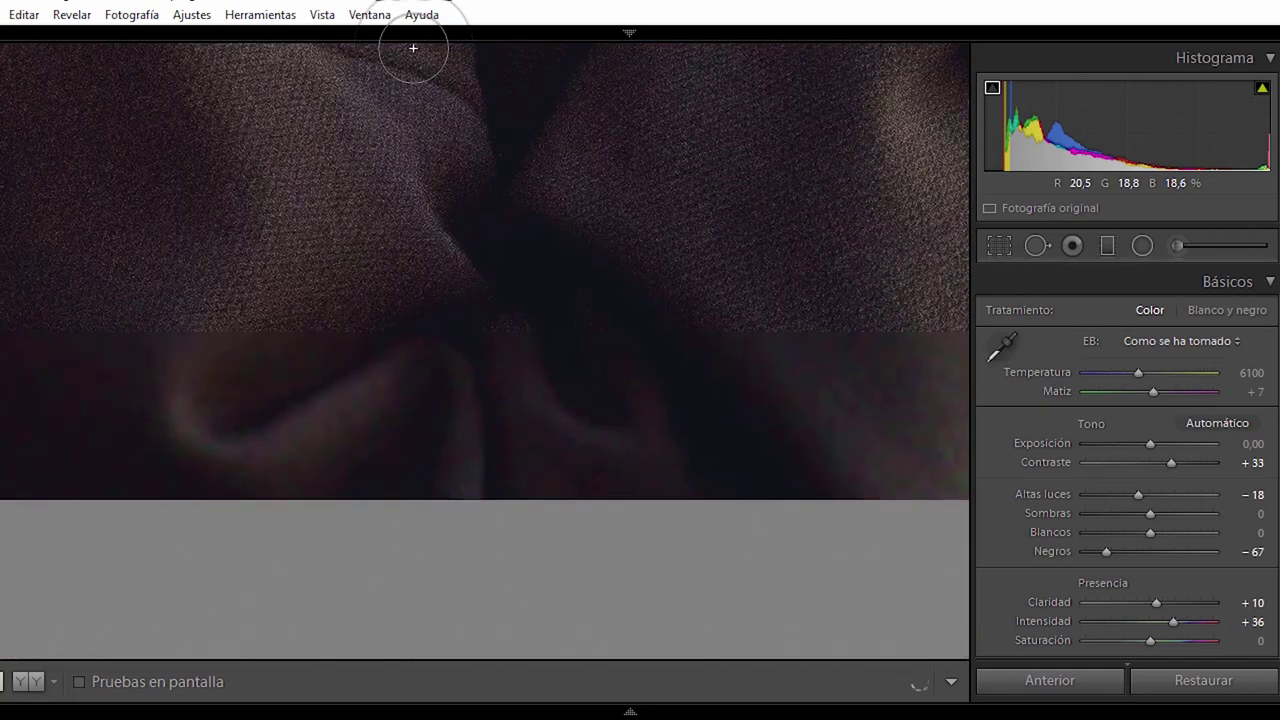
pyautogui.press('z')
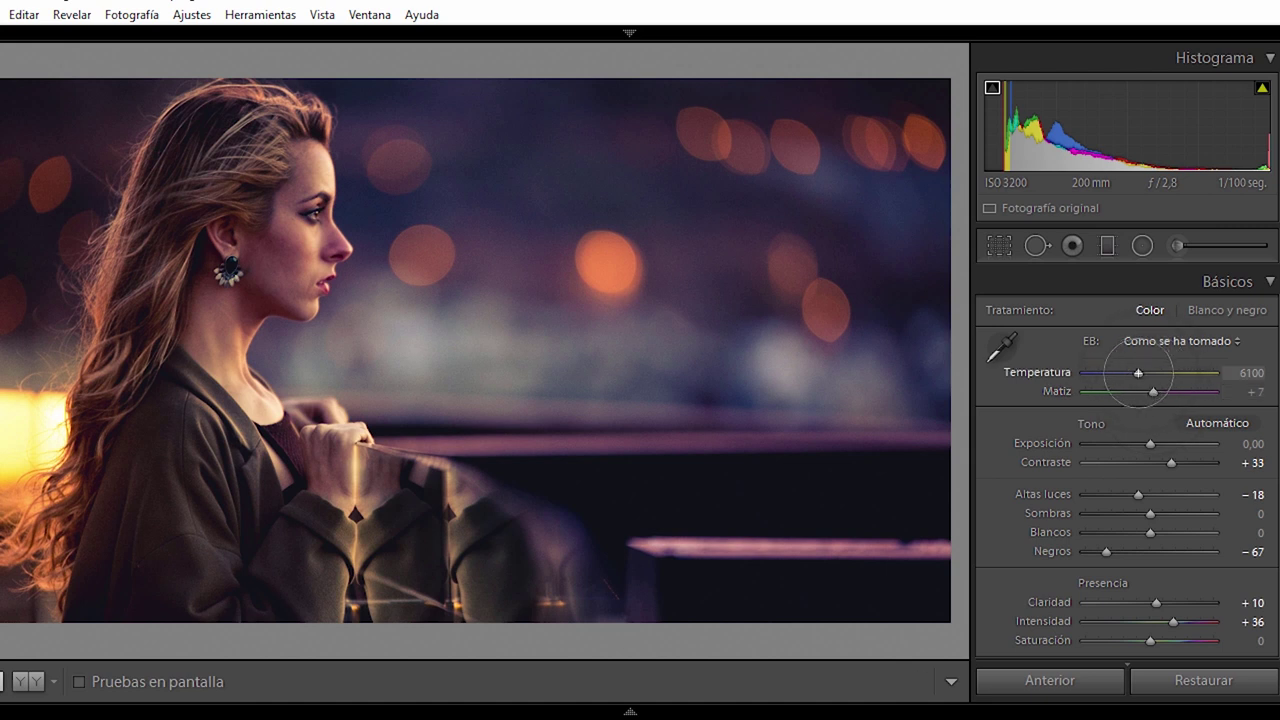
# Raise the global white balance temperature to 6850.
pyautogui.moveTo(1138, 373); pyautogui.dragTo(1136, 373)
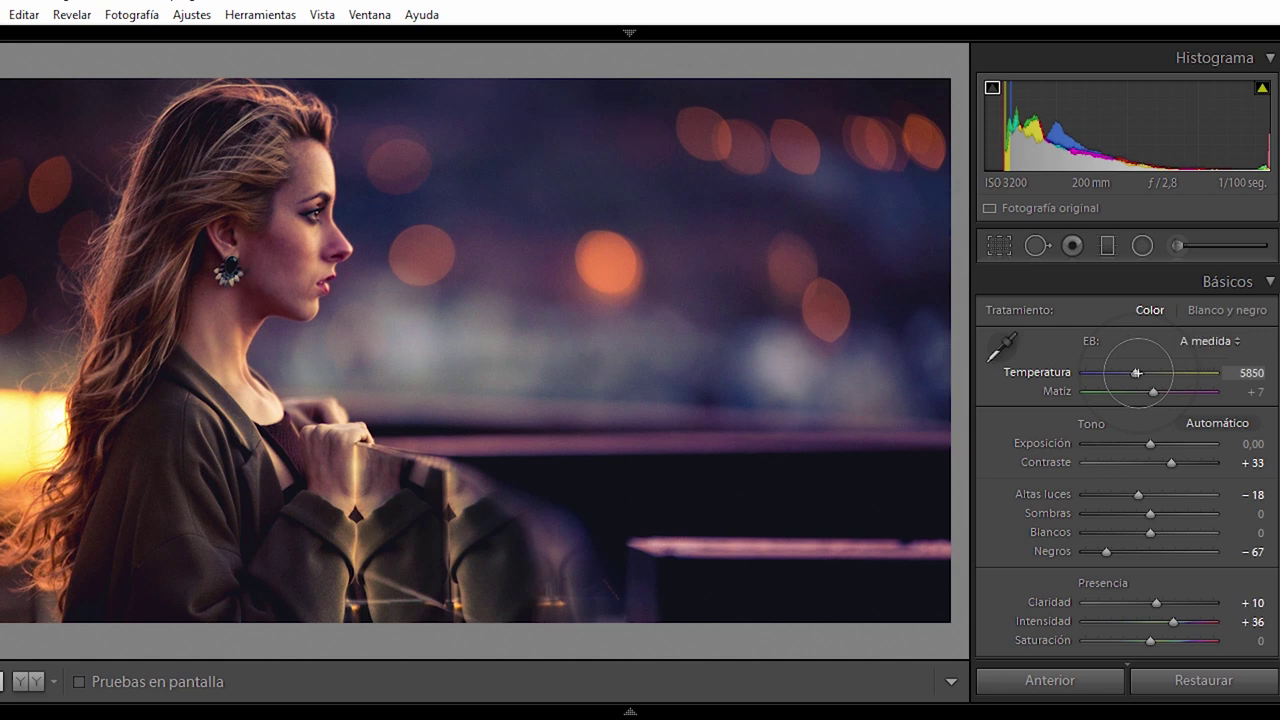
pyautogui.scroll(-1, 1137, 373)
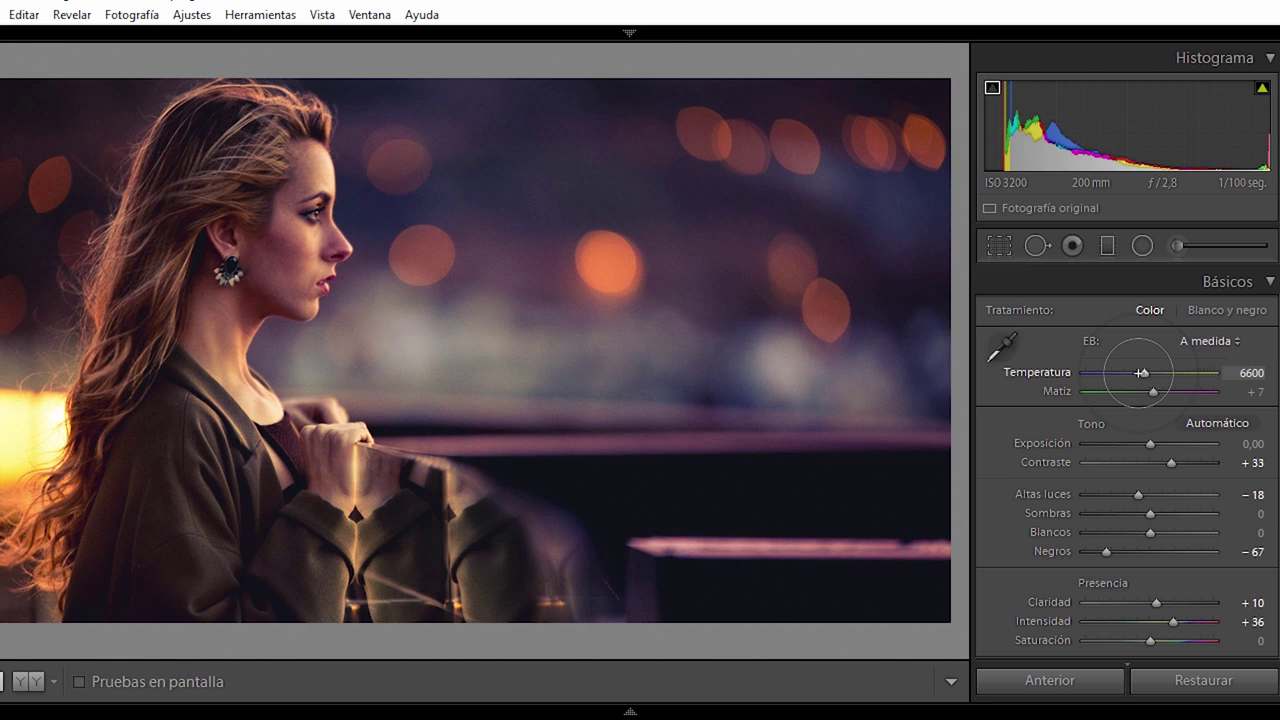
pyautogui.scroll(-1, 1141, 373)
pyautogui.scroll(2, 1141, 373)
pyautogui.scroll(2, 1138, 373)
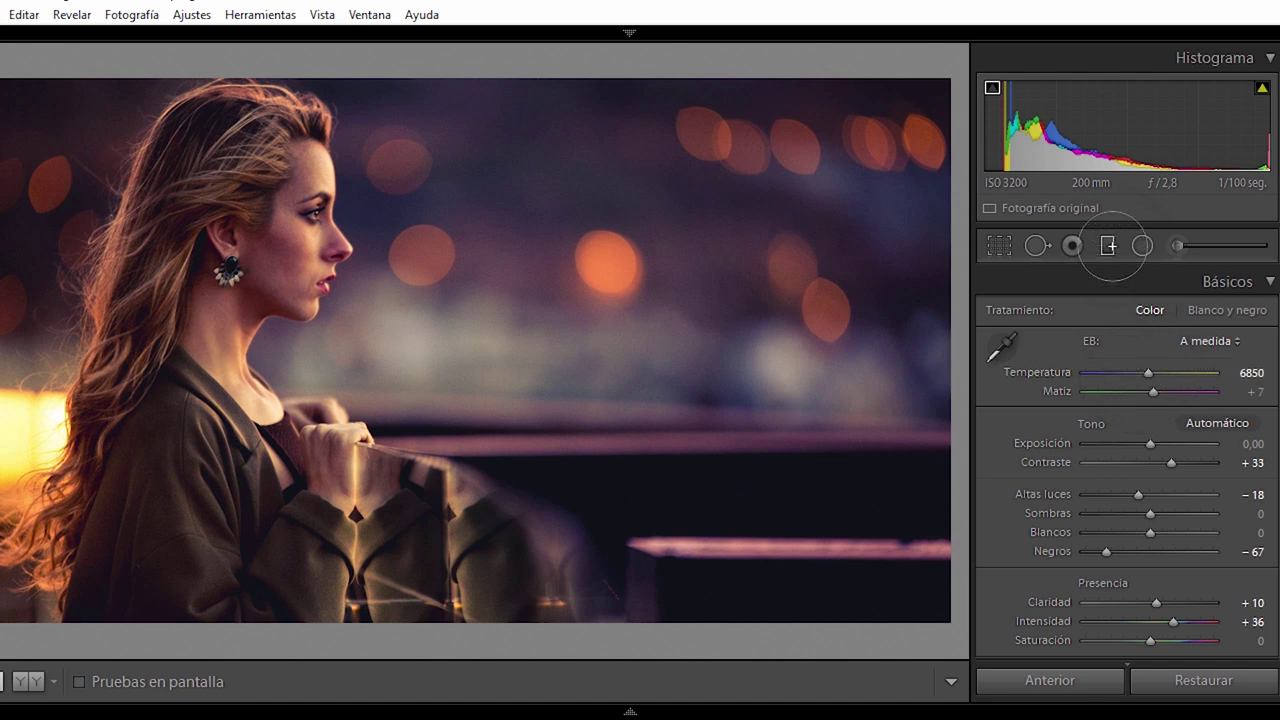
# Draw a graduated filter across the right-side background with shadows at −71.
pyautogui.click(1107, 245)
pyautogui.moveTo(468, 326); pyautogui.dragTo(289, 334)
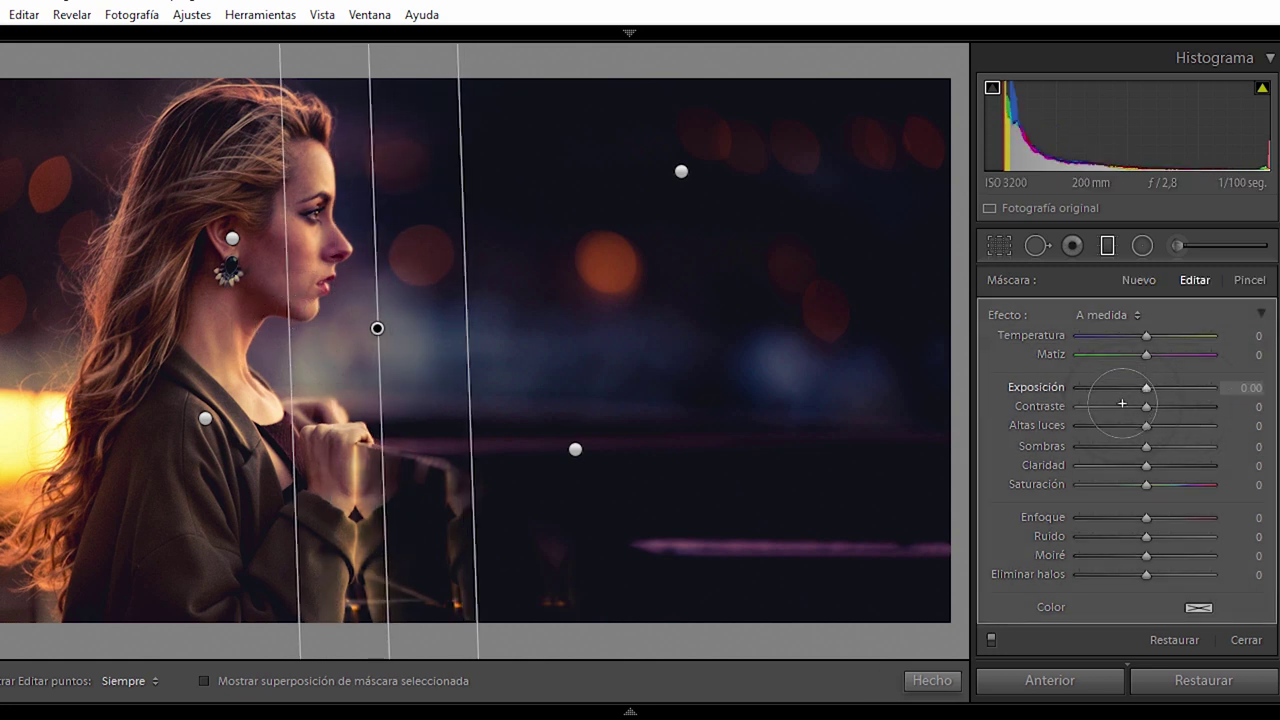
pyautogui.moveTo(1146, 446); pyautogui.dragTo(1102, 451)
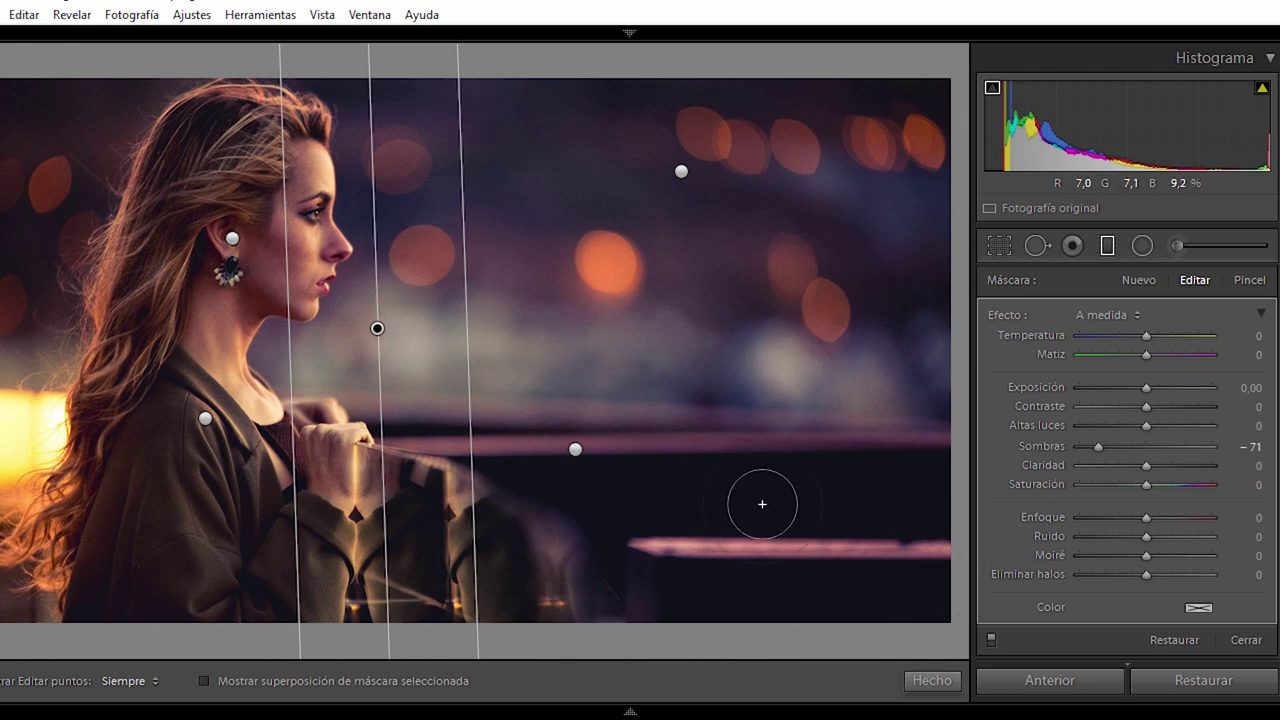
# Close the graduated filter, set the hand-area brush shadows to −77, then finish brushing.
pyautogui.click(918, 682)
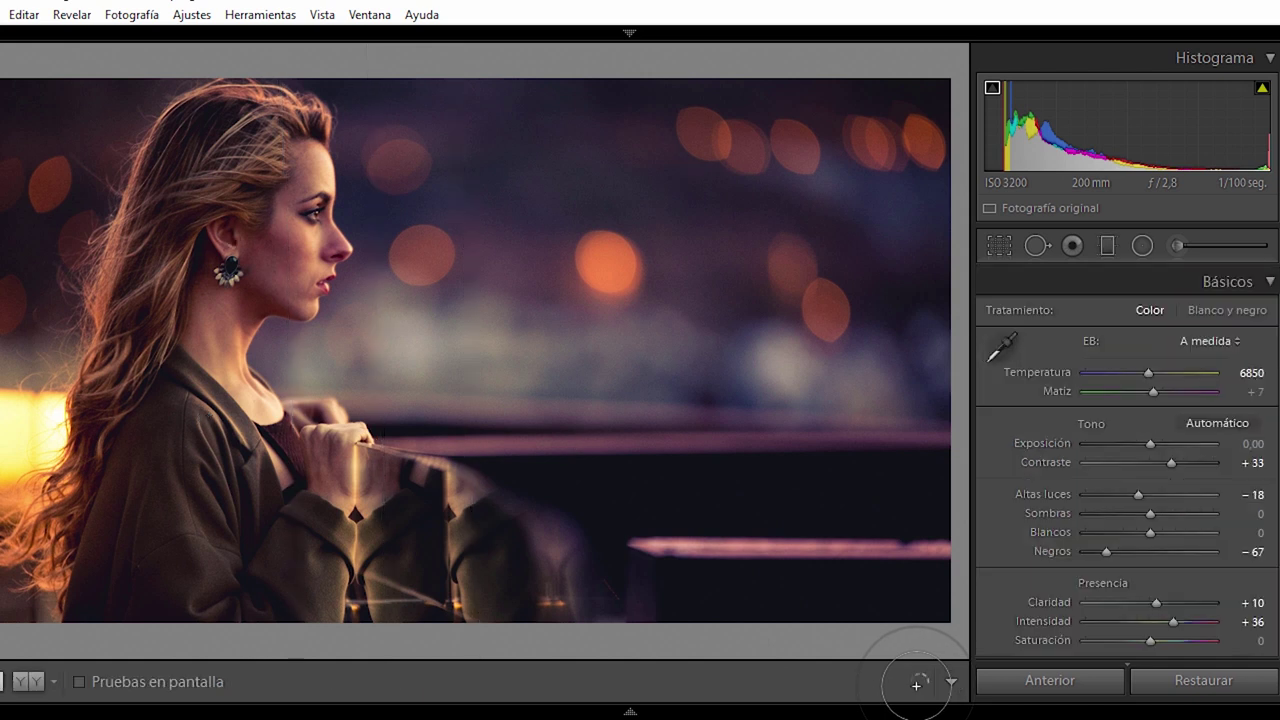
pyautogui.click(1177, 245)
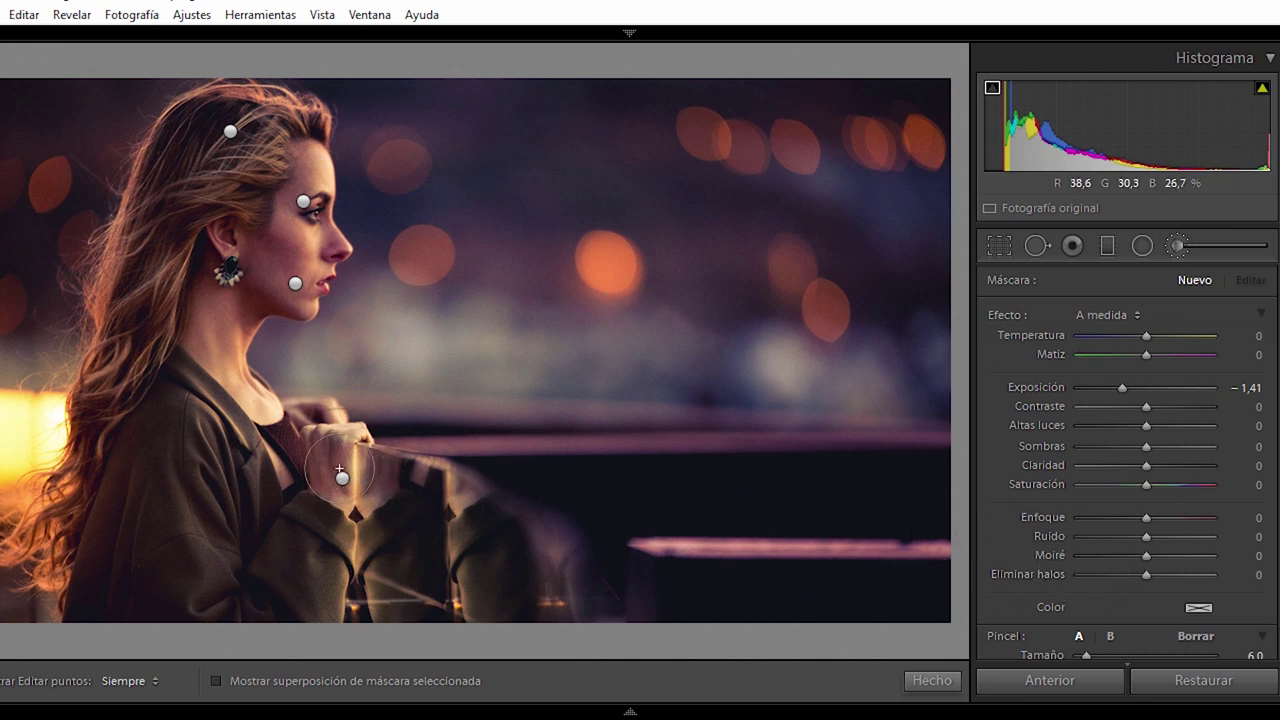
pyautogui.click(342, 479)
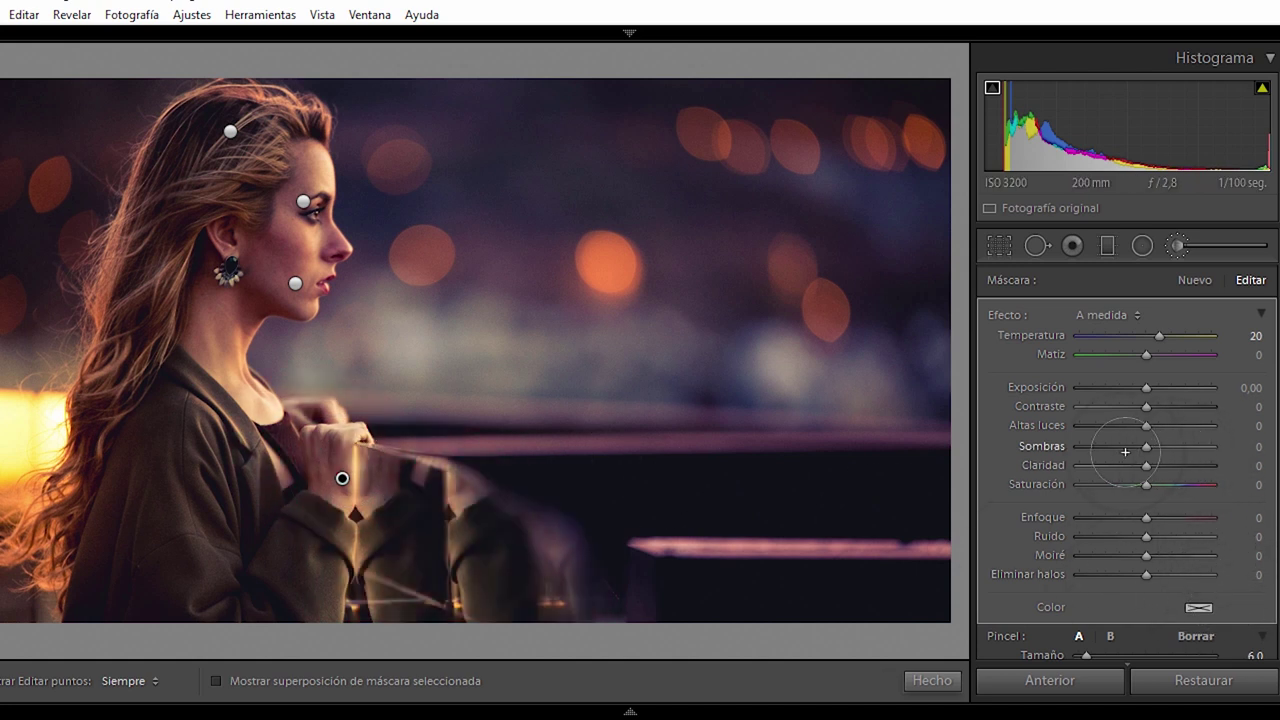
pyautogui.moveTo(1116, 447); pyautogui.dragTo(1101, 447)
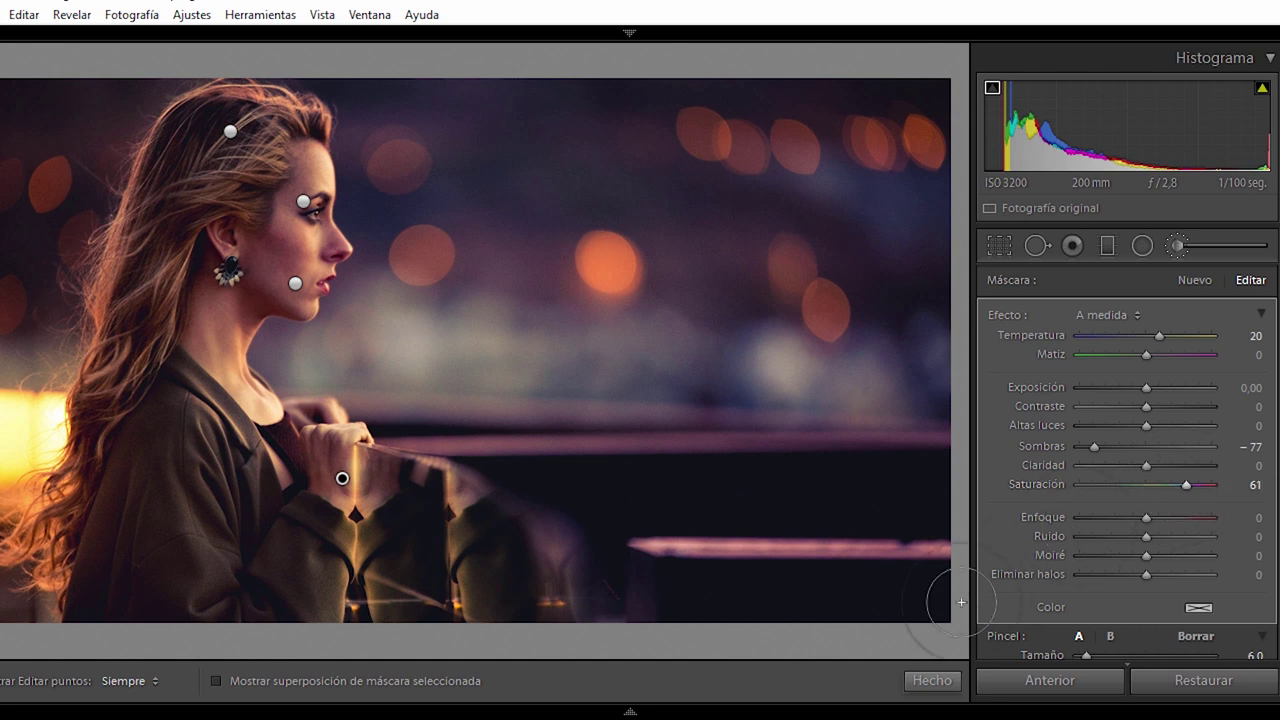
pyautogui.click(928, 678)
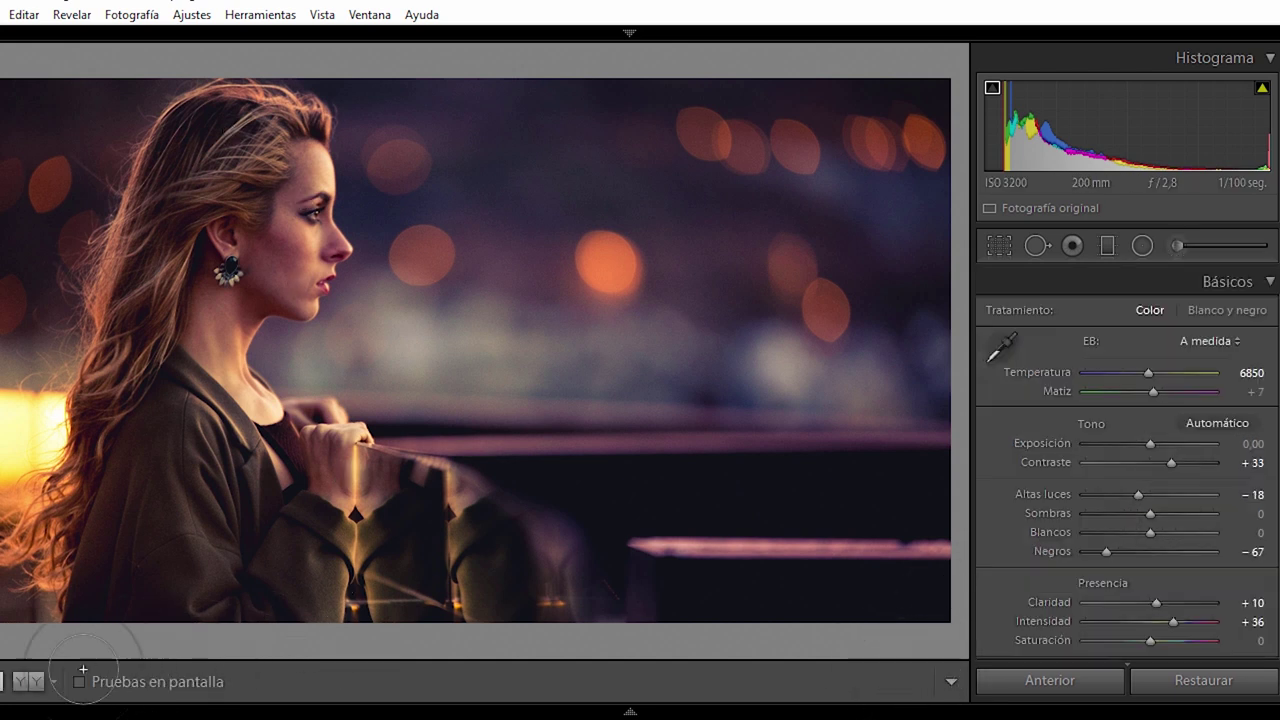
pyautogui.click(29, 681)
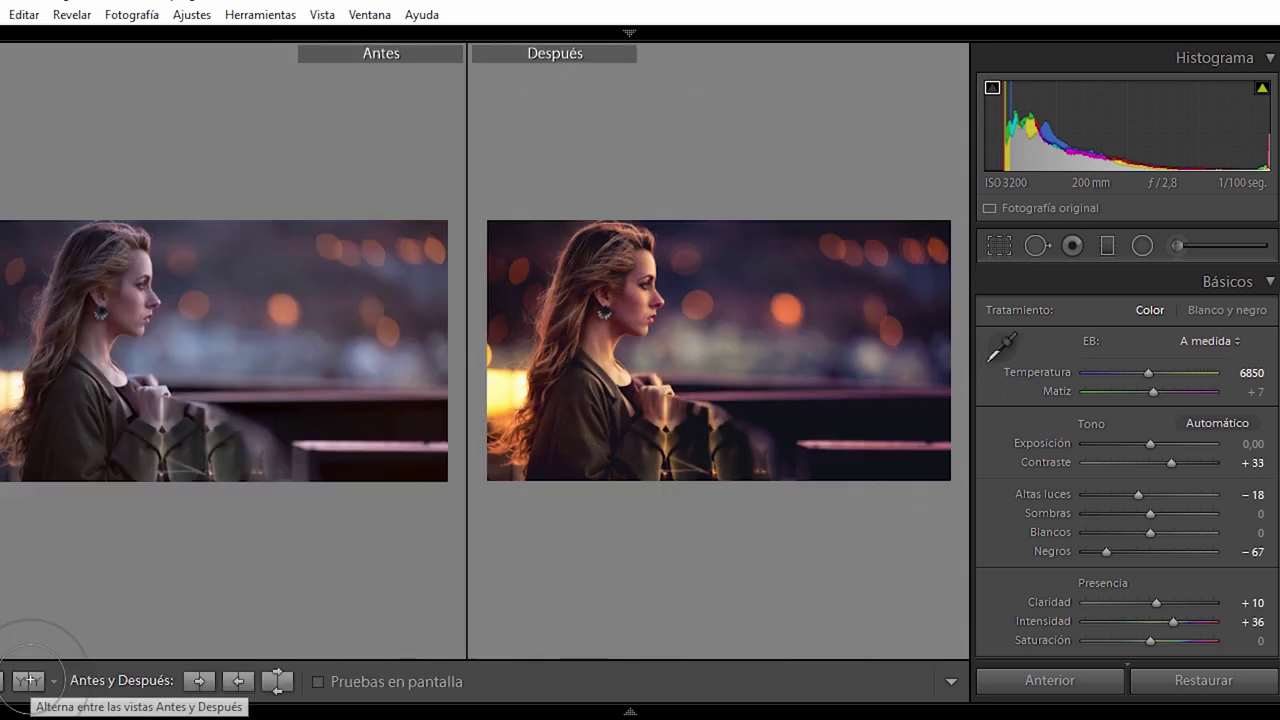
pyautogui.click(1276, 392)
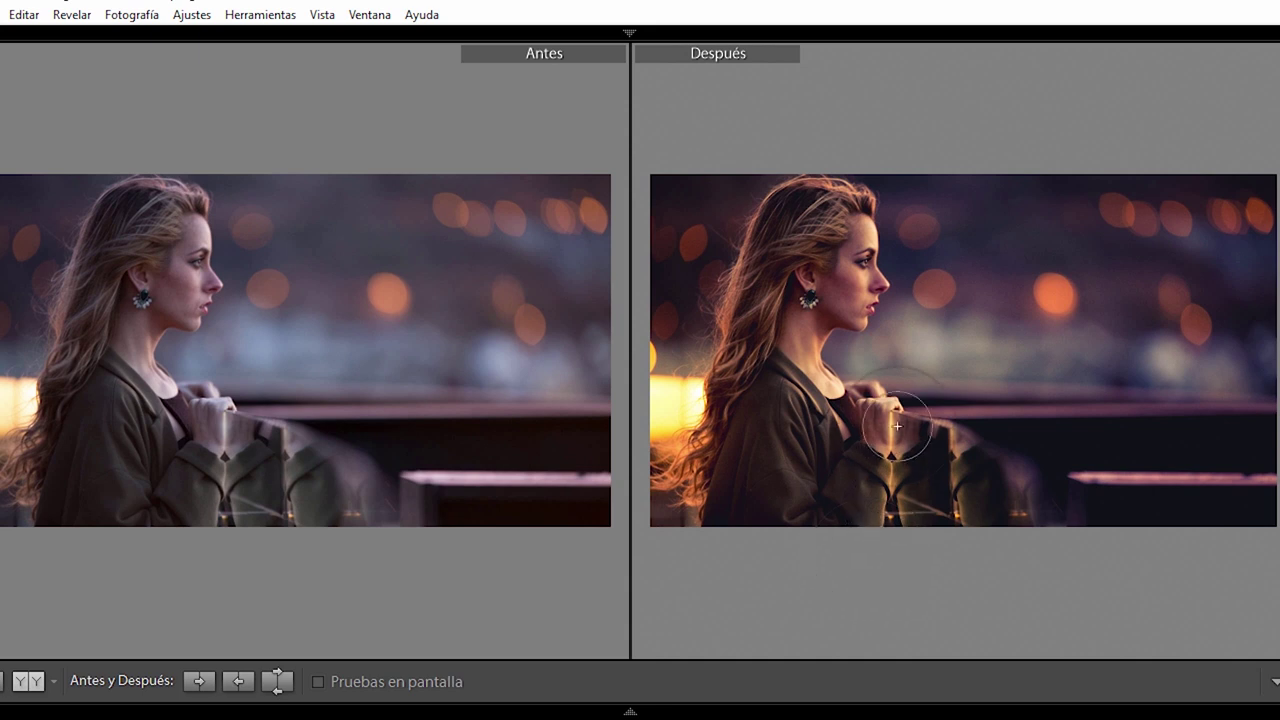
pyautogui.press('z')
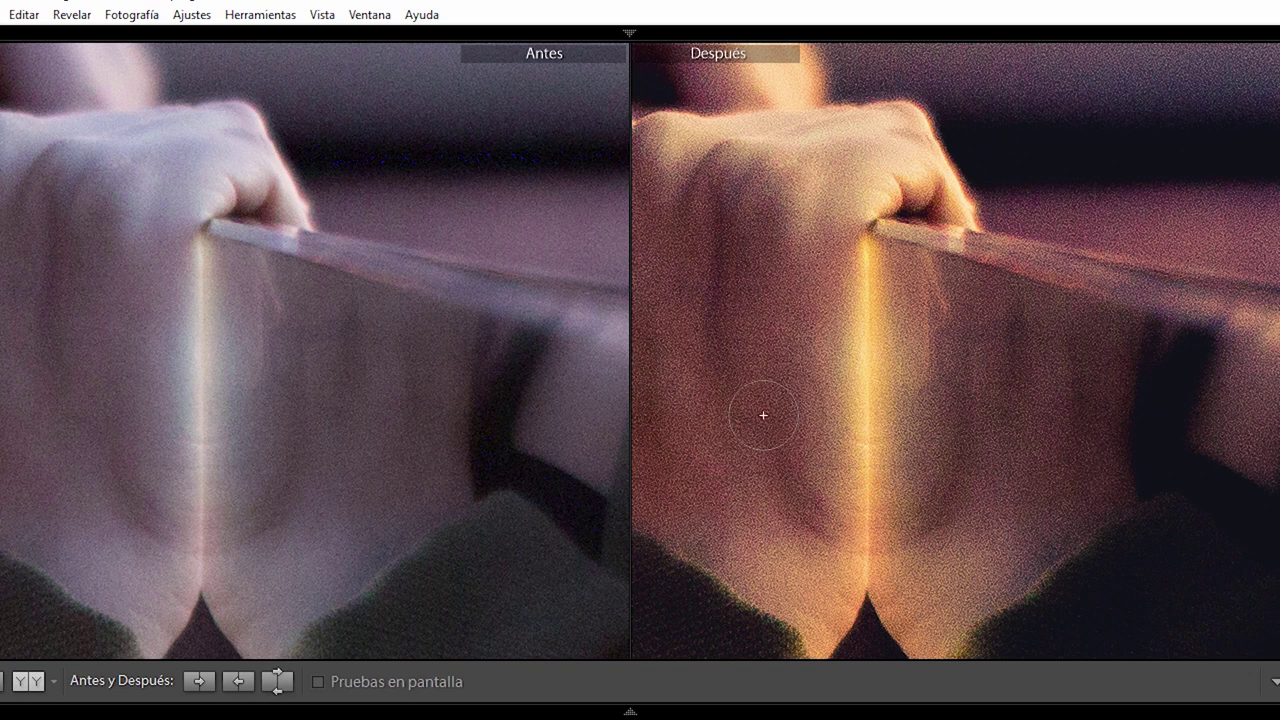
pyautogui.press('z')
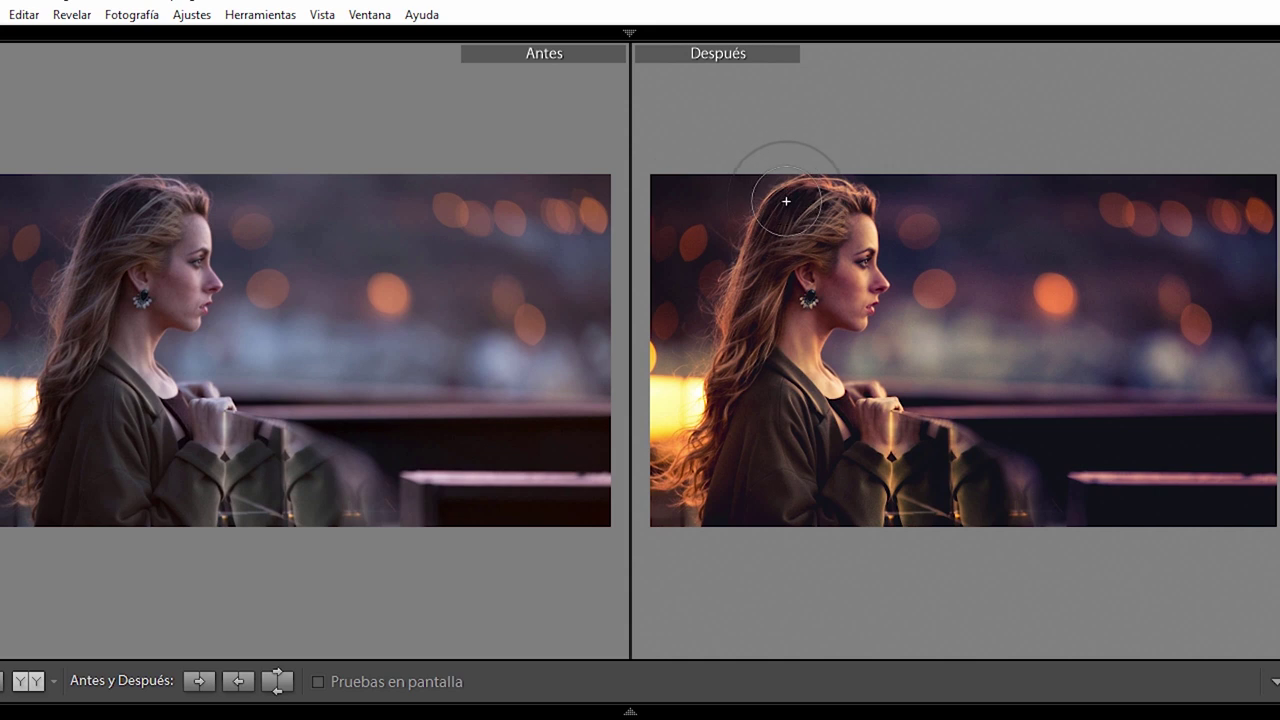
pyautogui.press('z')
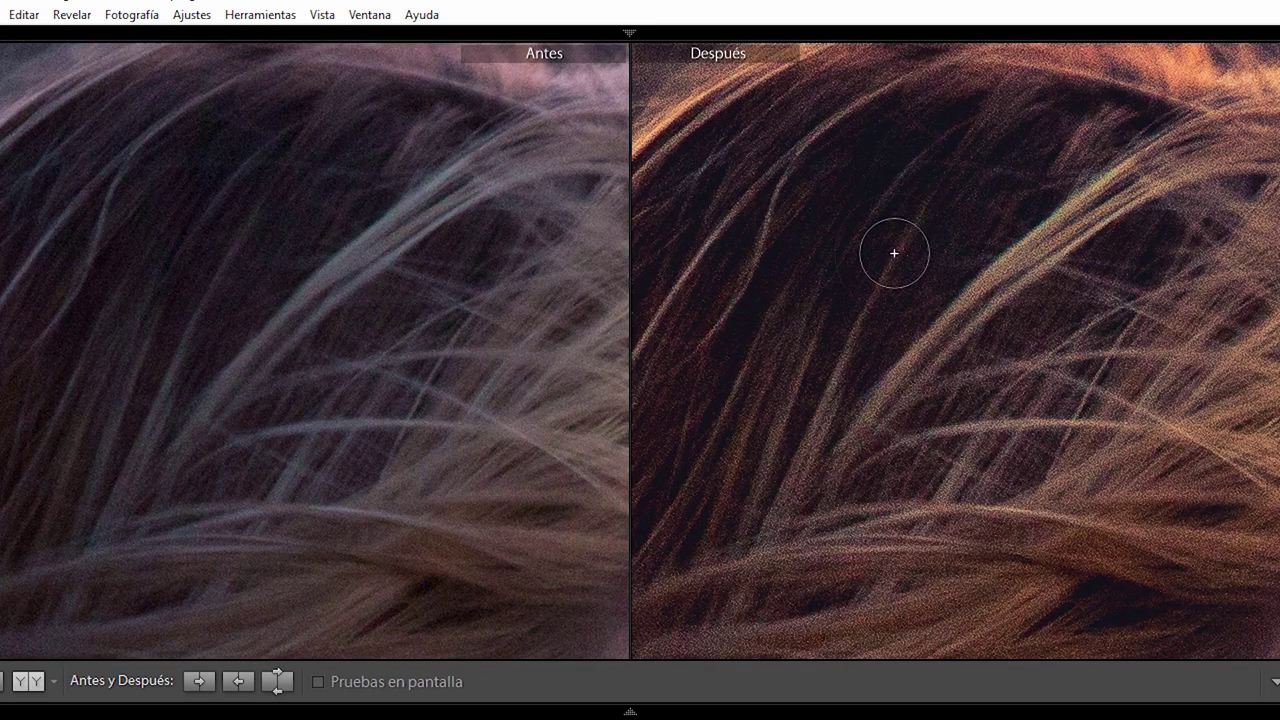
pyautogui.press('z')
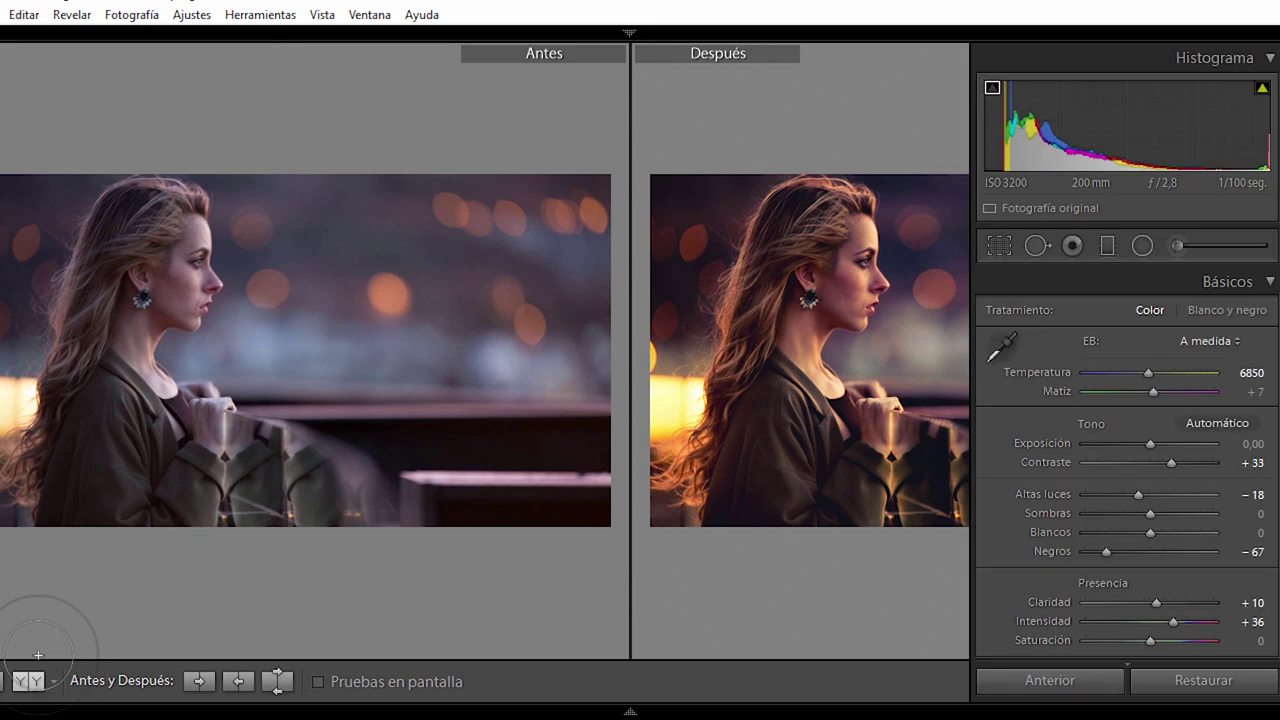
pyautogui.press('y')
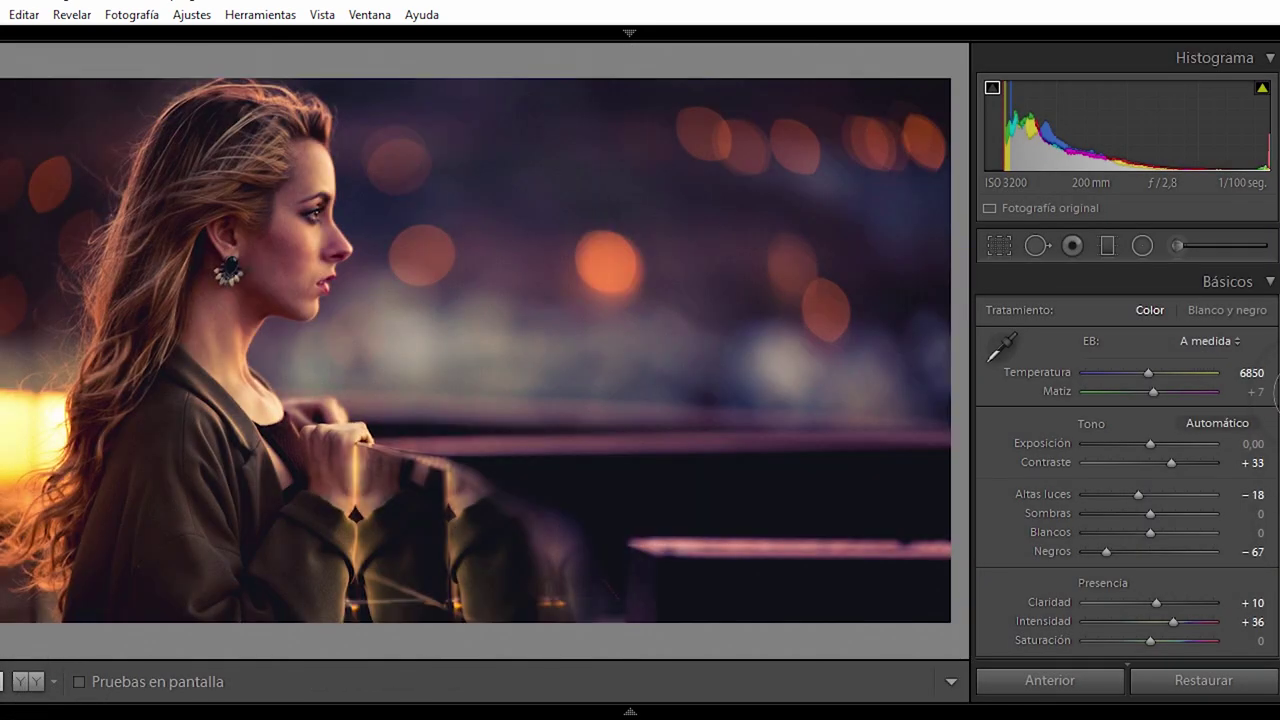
# Start a new brush at exposure 0.45 and paint brightening over the top of the hair.
pyautogui.click(1178, 245)
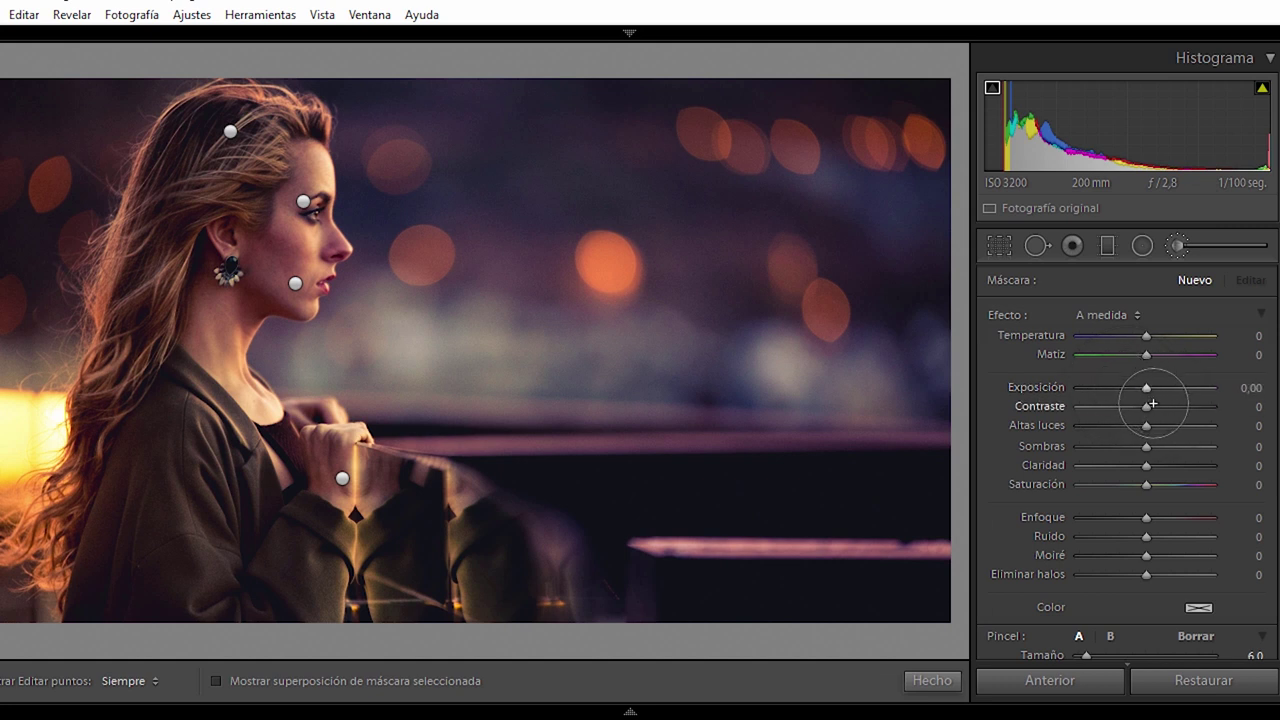
pyautogui.moveTo(1146, 387); pyautogui.dragTo(1151, 387)
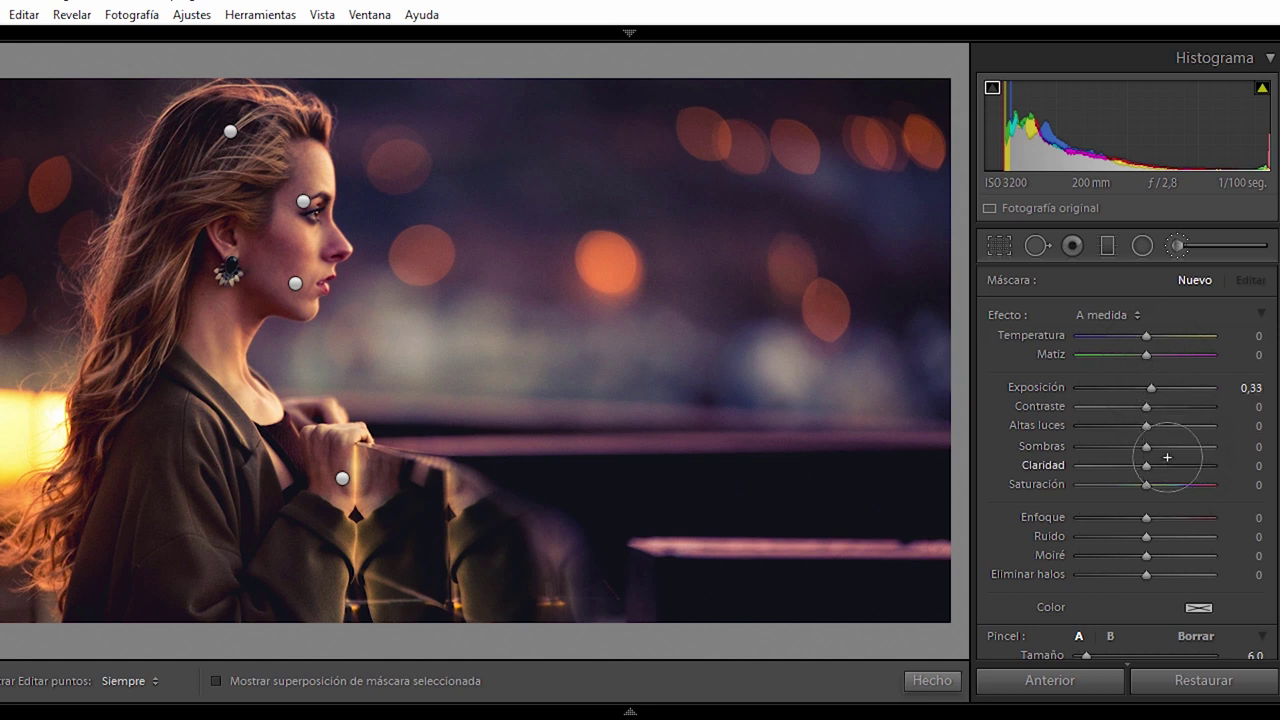
pyautogui.press('h')
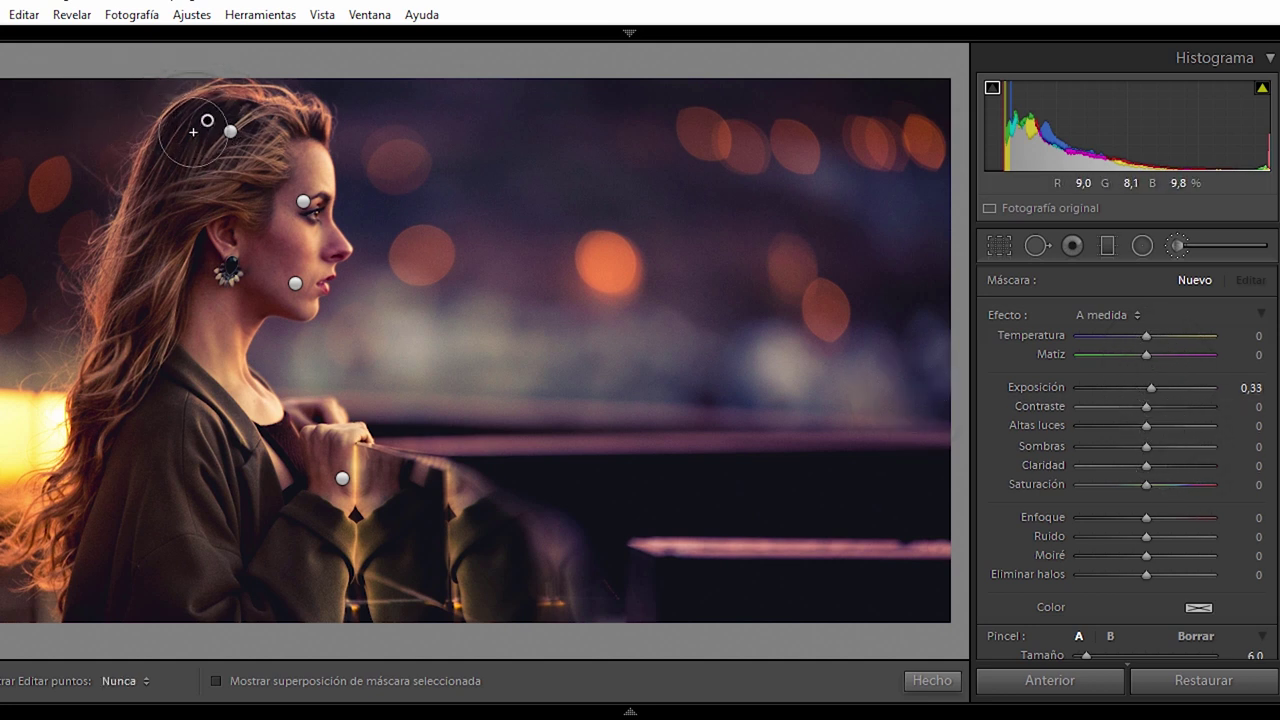
pyautogui.moveTo(171, 160); pyautogui.dragTo(215, 115)
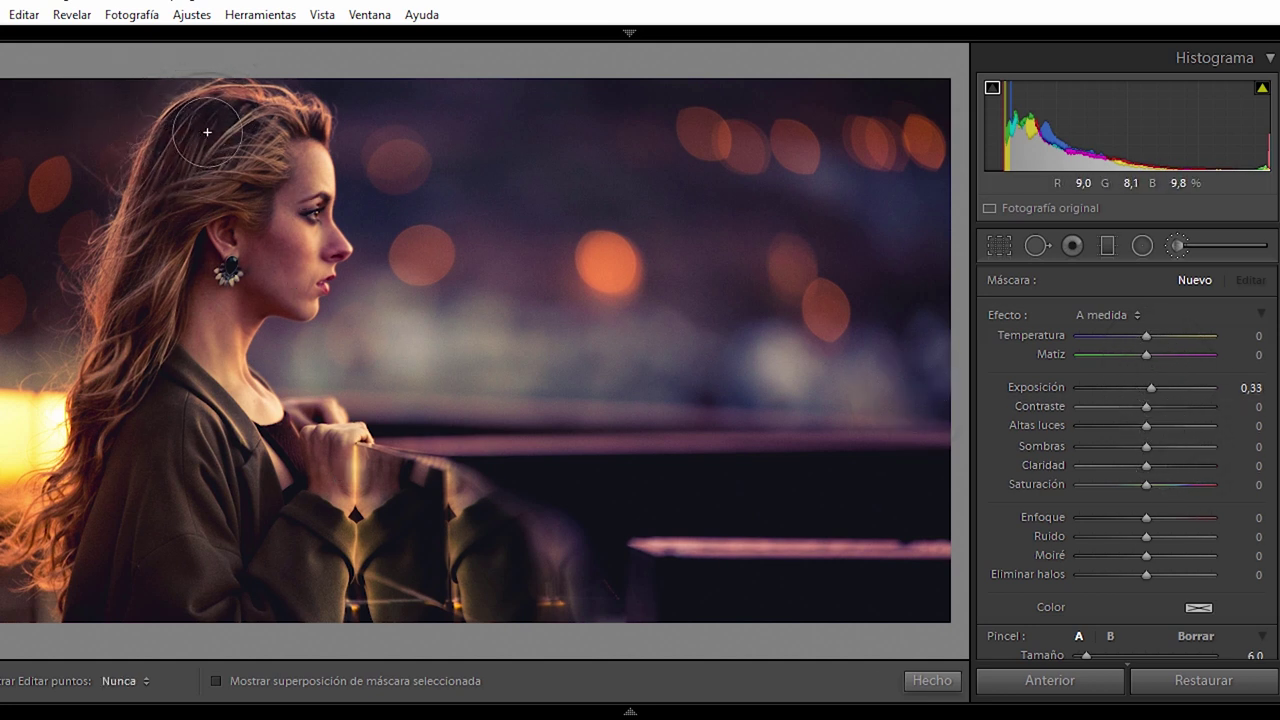
# Continue working along the hair while toggling the adjustment pins' visibility.
pyautogui.press('h')
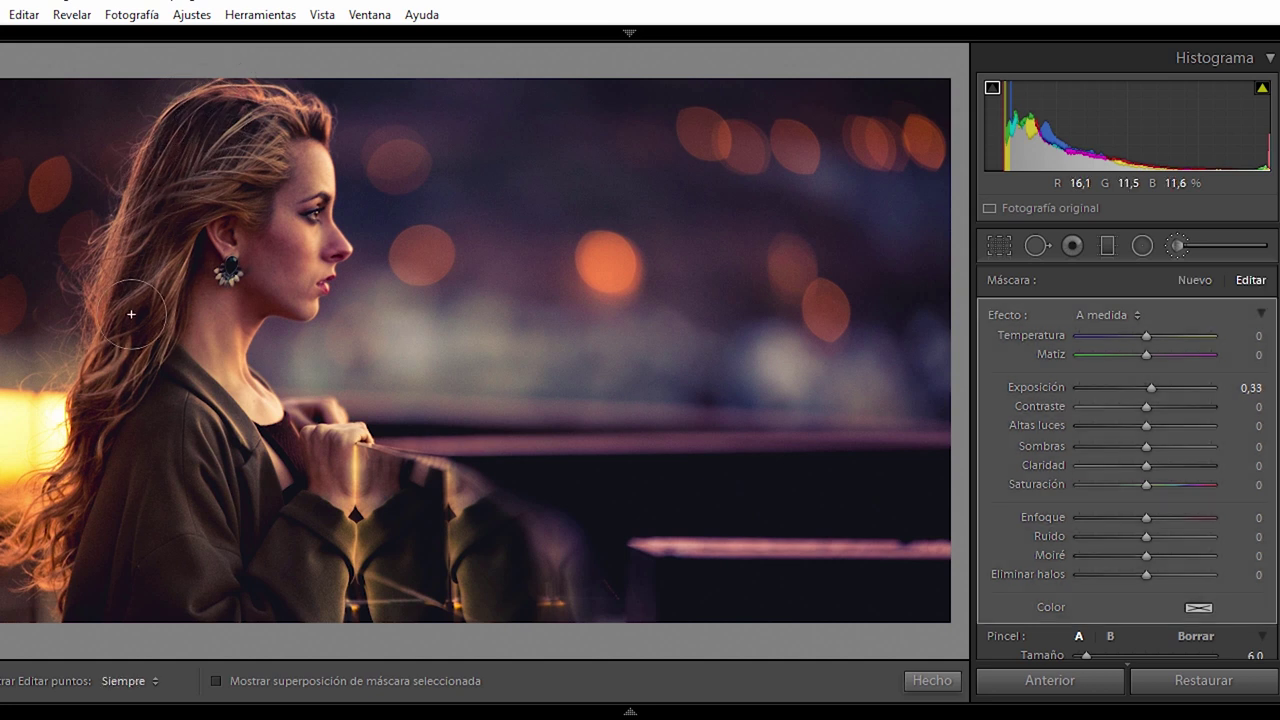
pyautogui.press('h')
pyautogui.press('h')
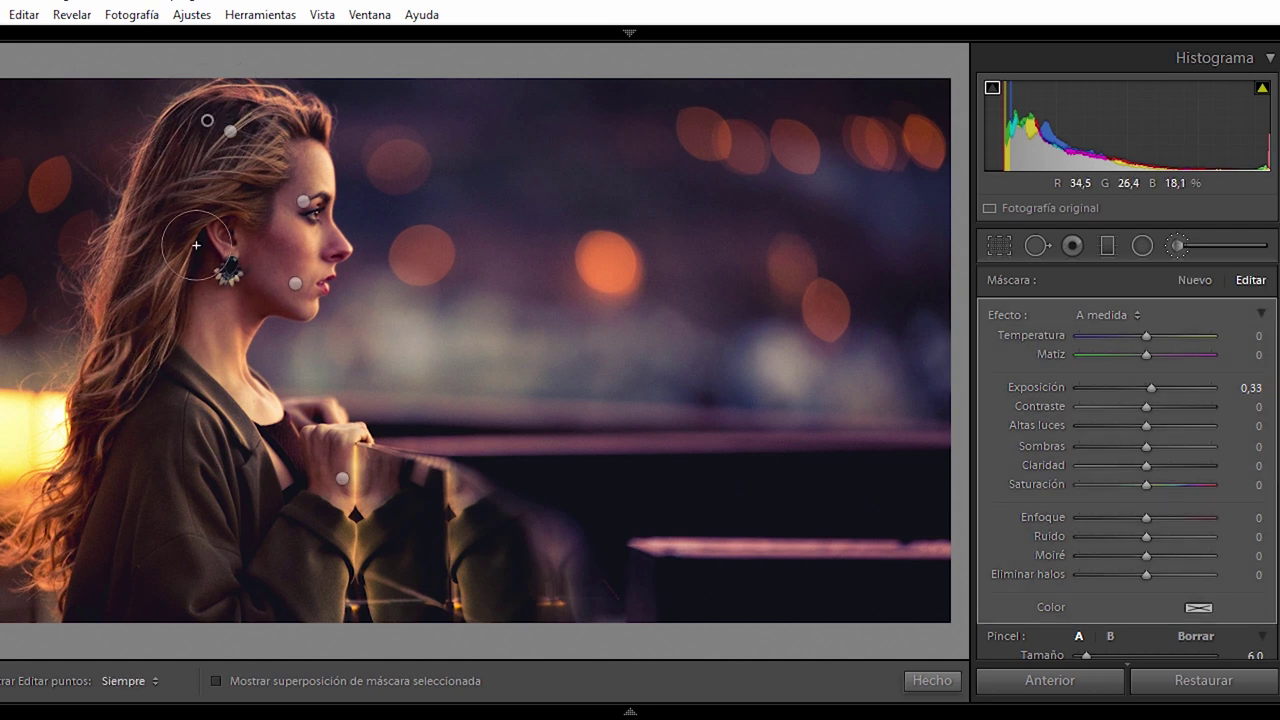
pyautogui.press('h')
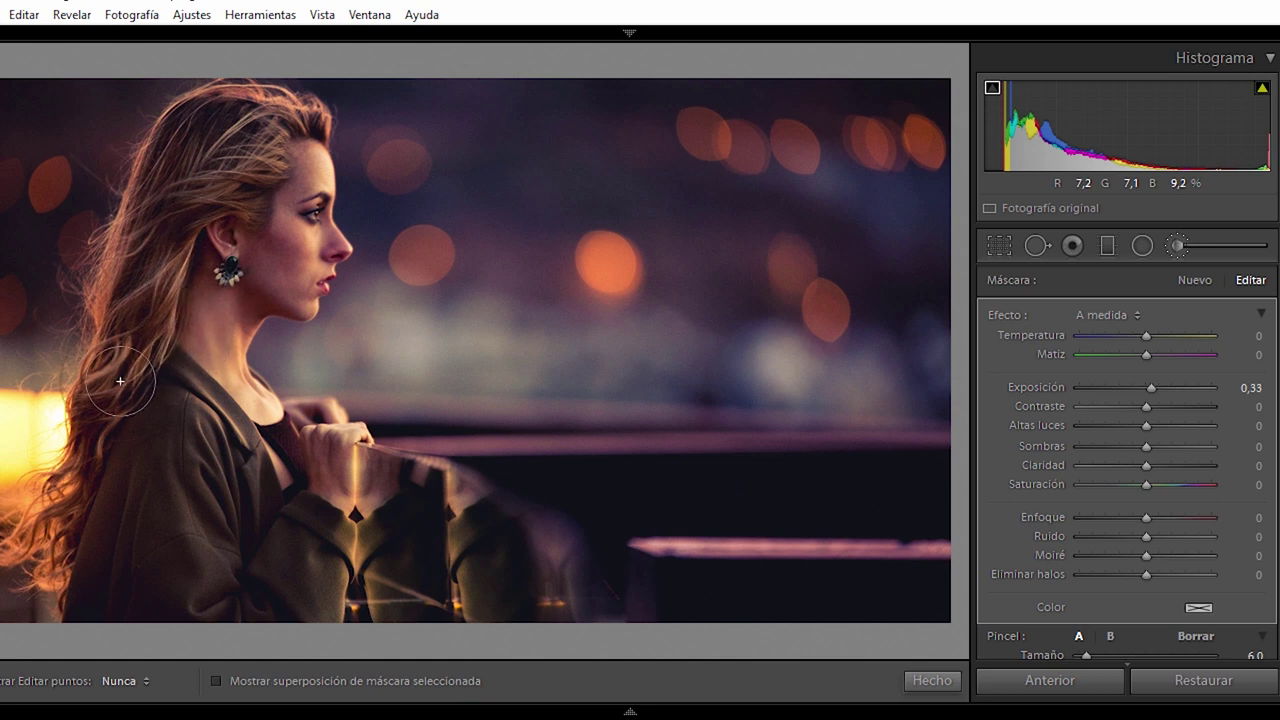
pyautogui.press('h')
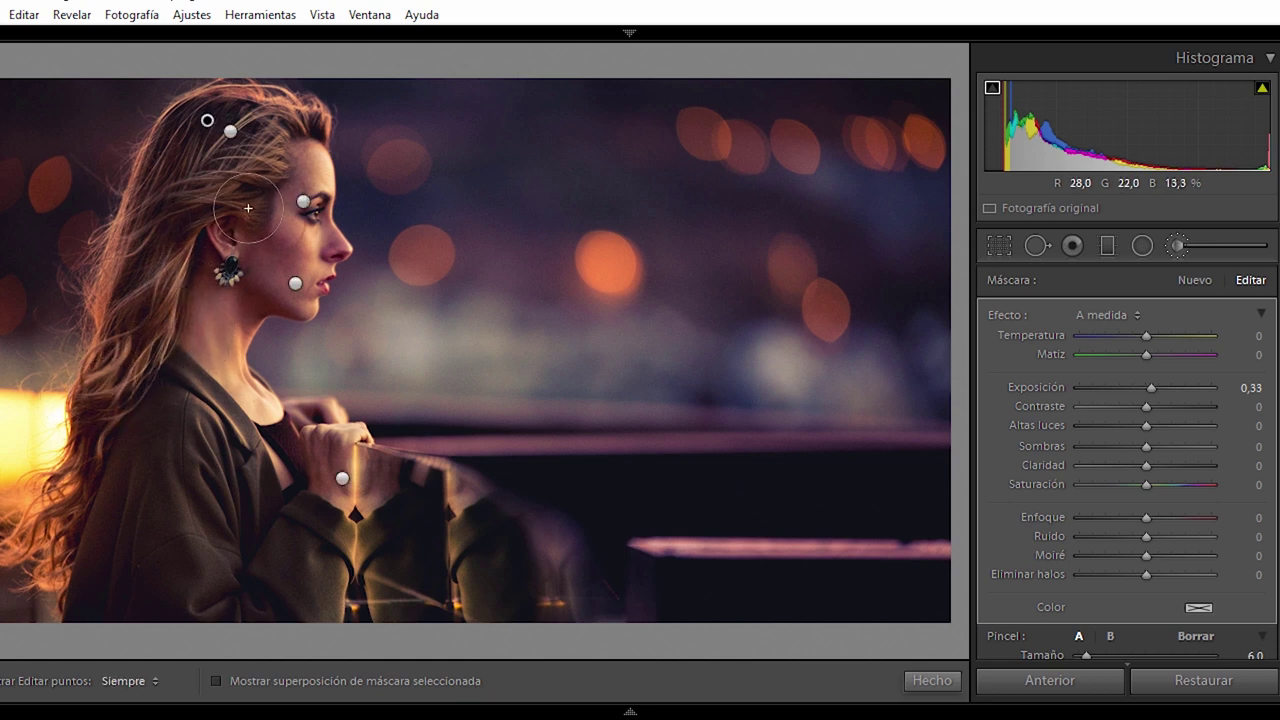
pyautogui.press('h')
pyautogui.press('h')
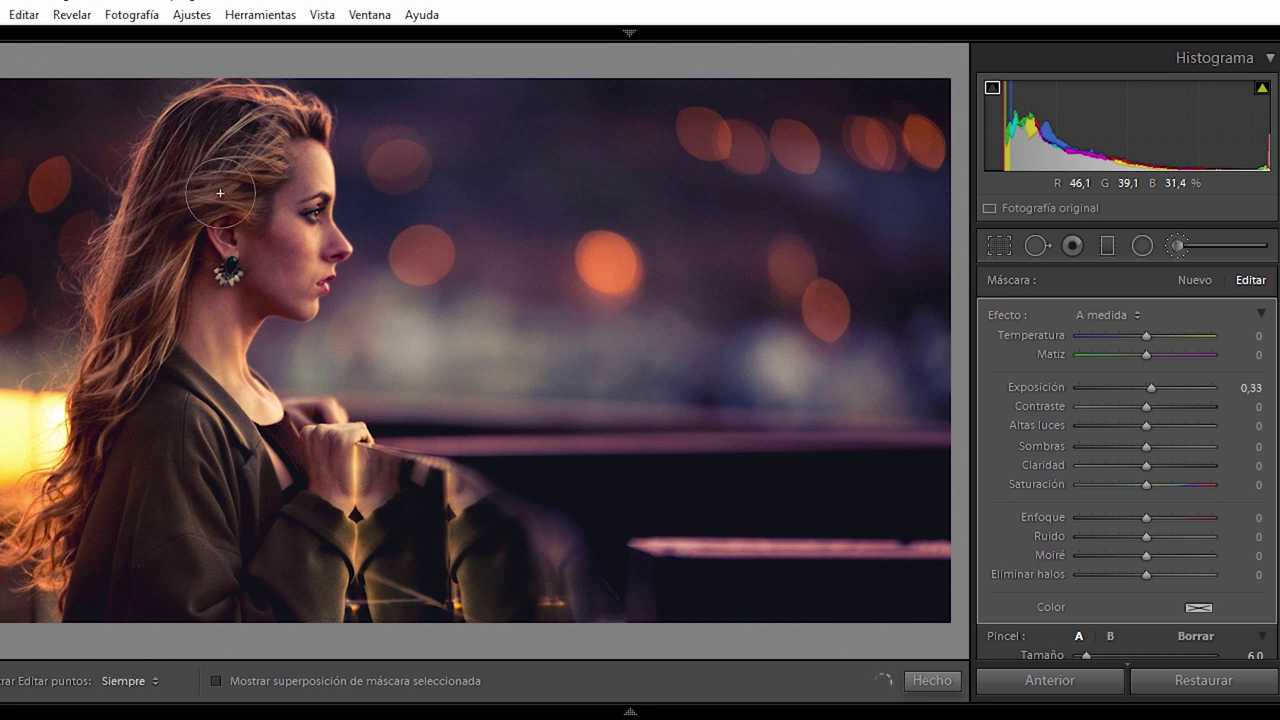
pyautogui.press('h')
pyautogui.press('h')
pyautogui.press('h')
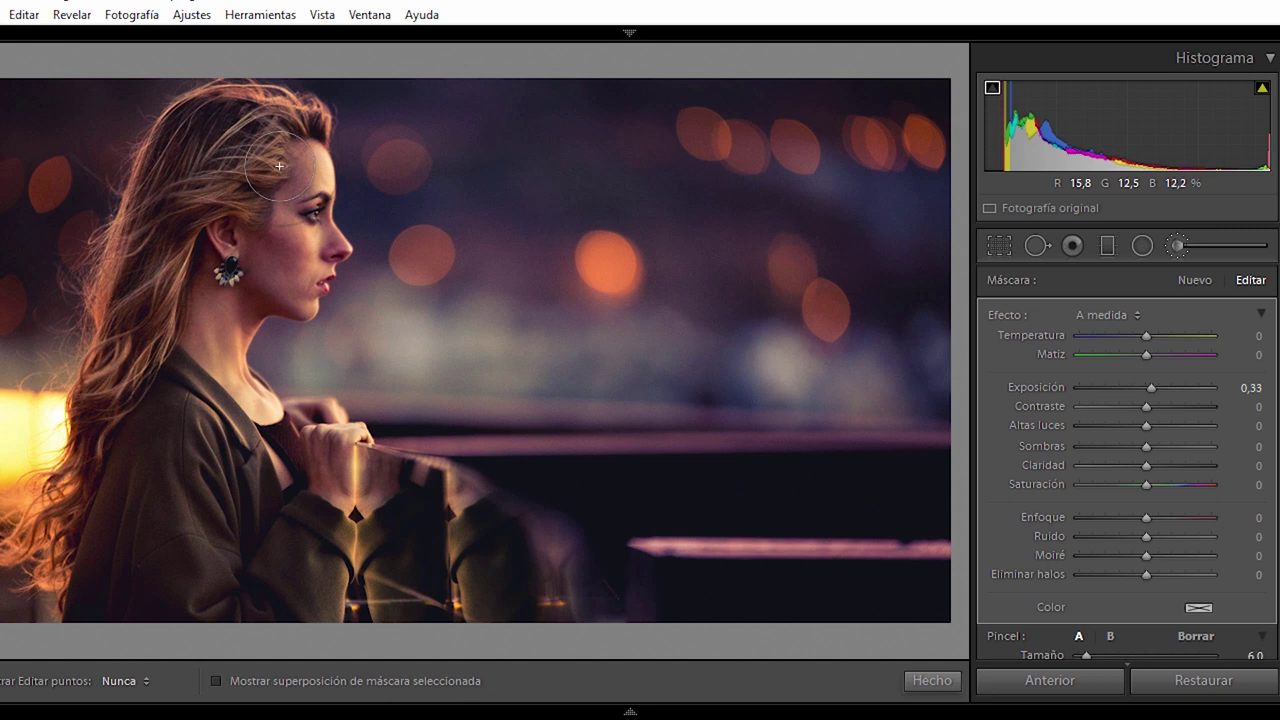
pyautogui.press('h')
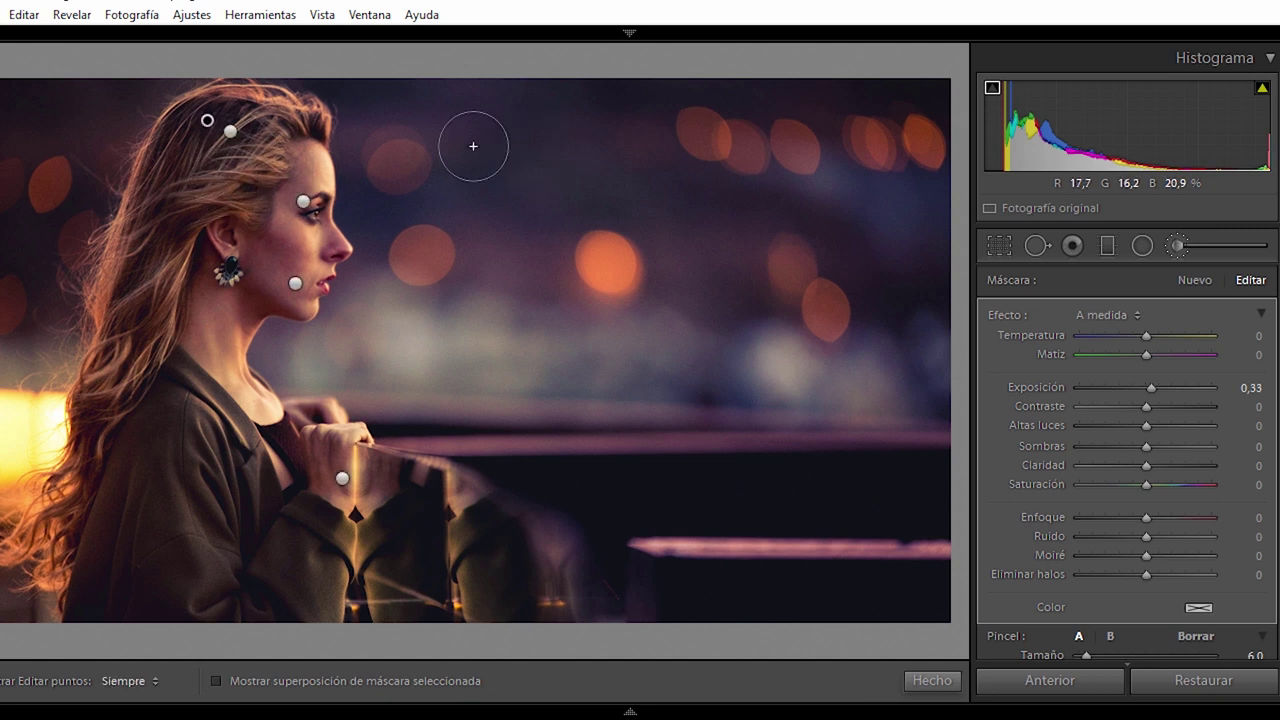
pyautogui.scroll(-5, 1200, 400)
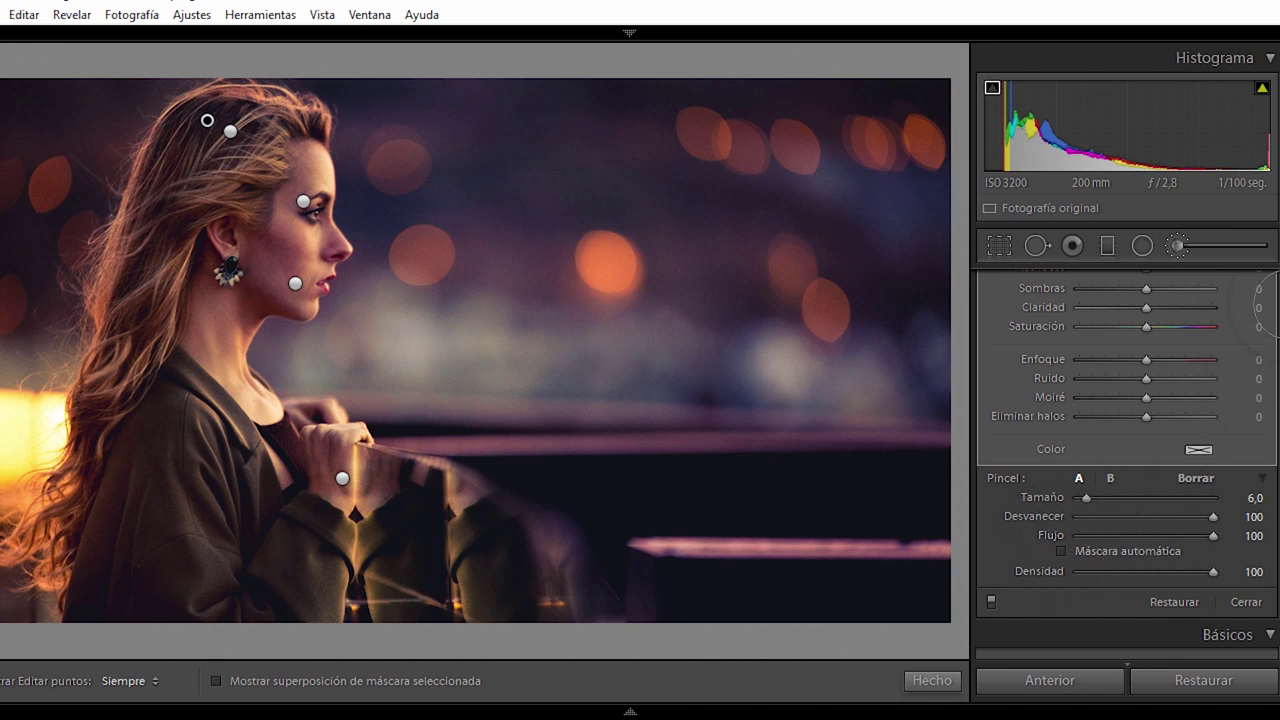
pyautogui.scroll(5, 1276, 305)
pyautogui.press('h')
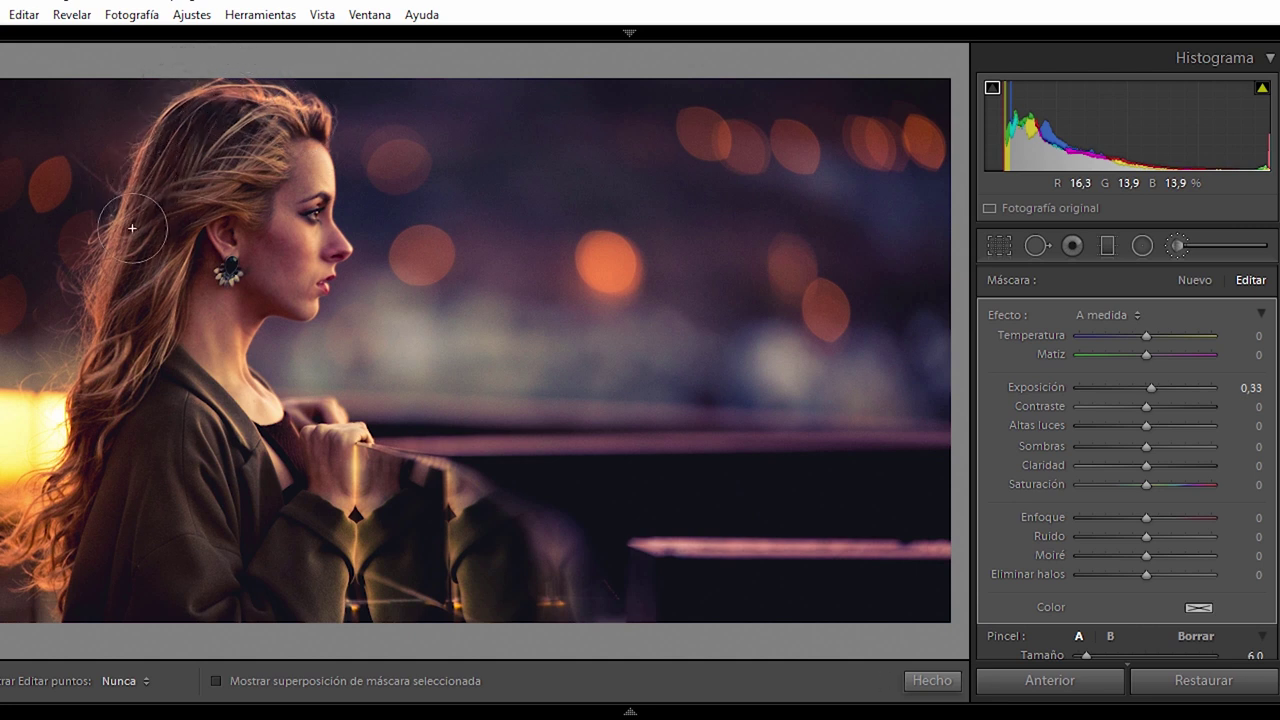
pyautogui.press('h')
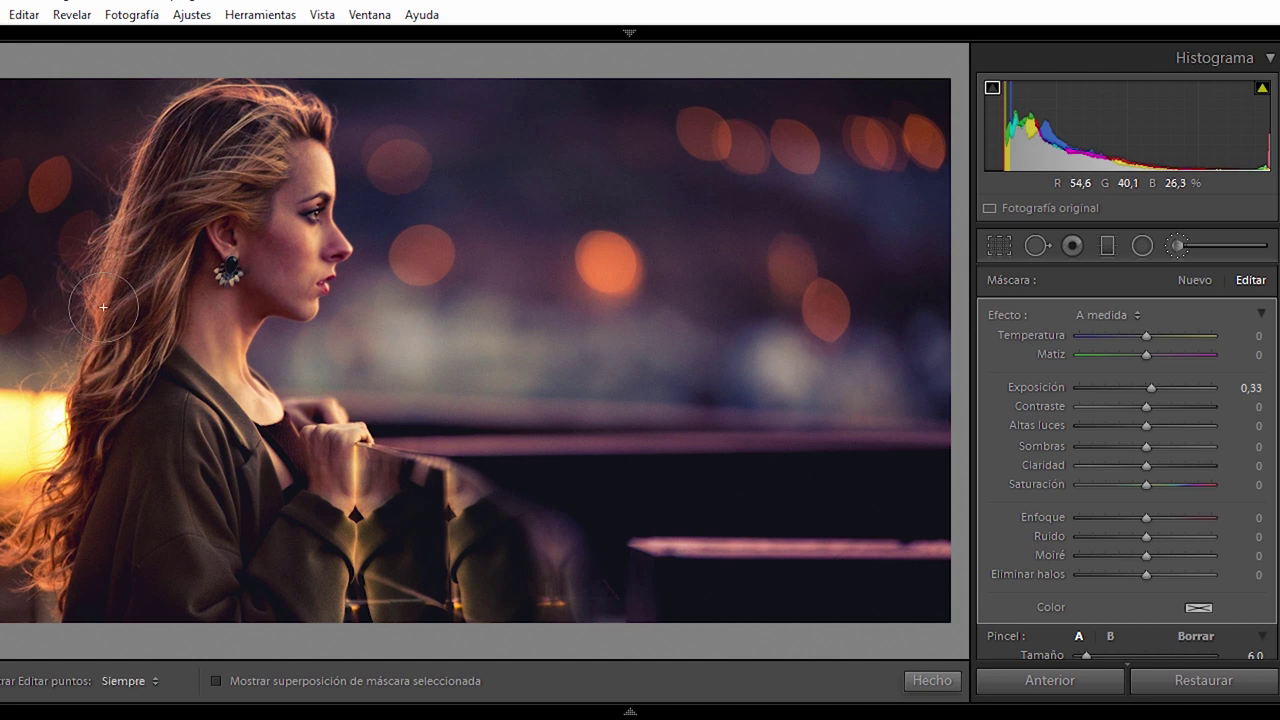
pyautogui.press('h')
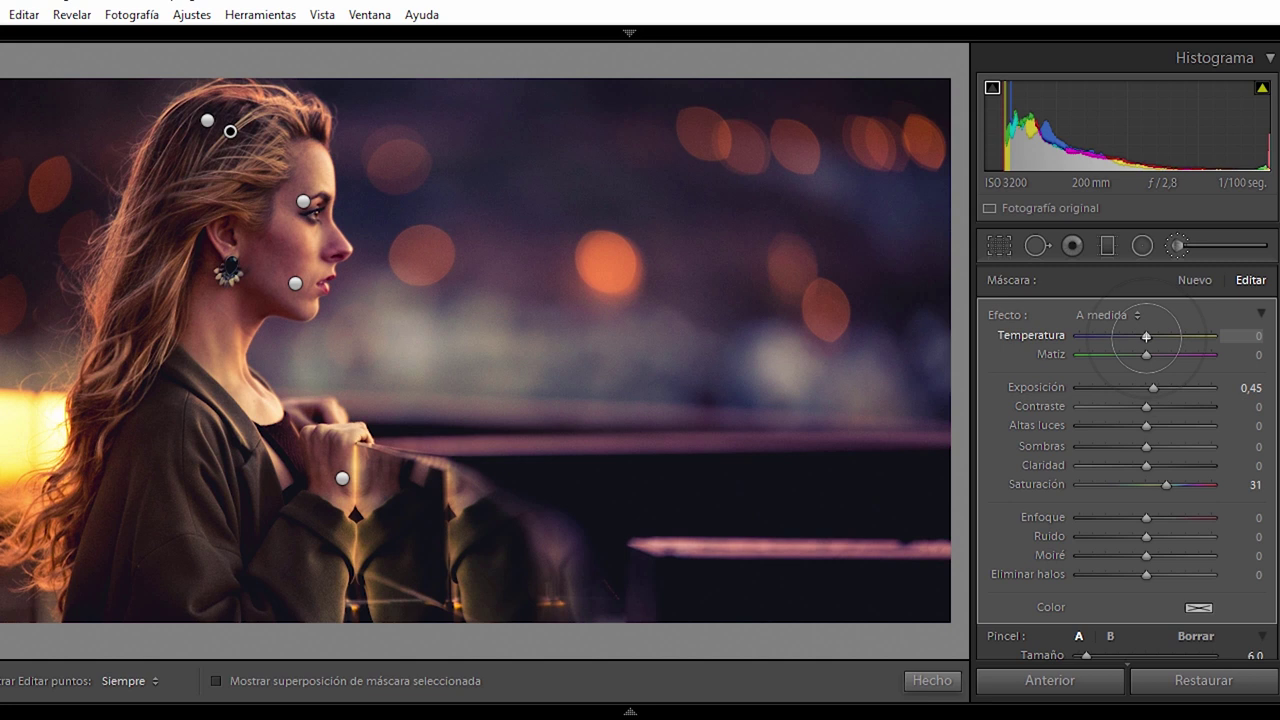
# Warm the hair brush temperature to about 26 and close the brush edits.
pyautogui.moveTo(1156, 337)
pyautogui.mouseDown()
pyautogui.moveTo(1170, 337)
pyautogui.moveTo(1158, 337)
pyautogui.mouseUp()
pyautogui.moveTo(1152, 337); pyautogui.dragTo(1173, 336)
pyautogui.moveTo(1172, 336); pyautogui.dragTo(1161, 336)
pyautogui.click(930, 680)
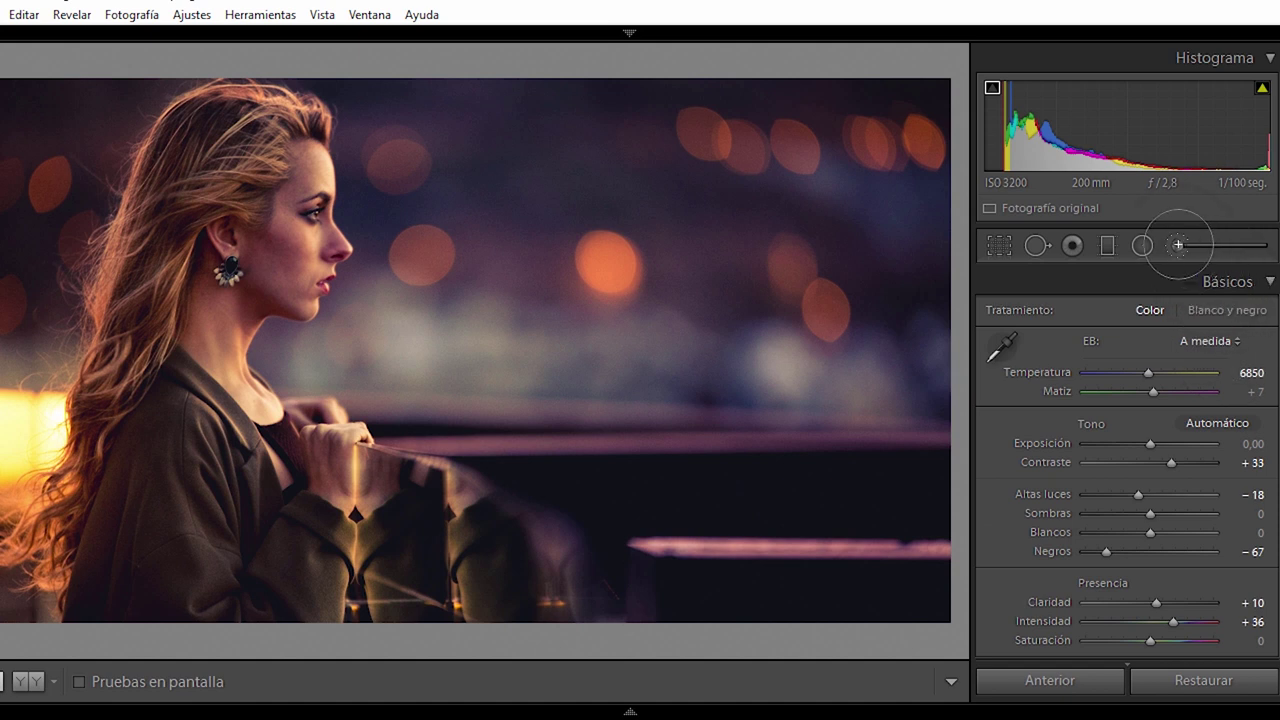
# Edit the hand-area brush adjustment: contrast back to zero, Clarity 13, keeping Temperature 20 and Saturation 61.
pyautogui.click(1178, 245)
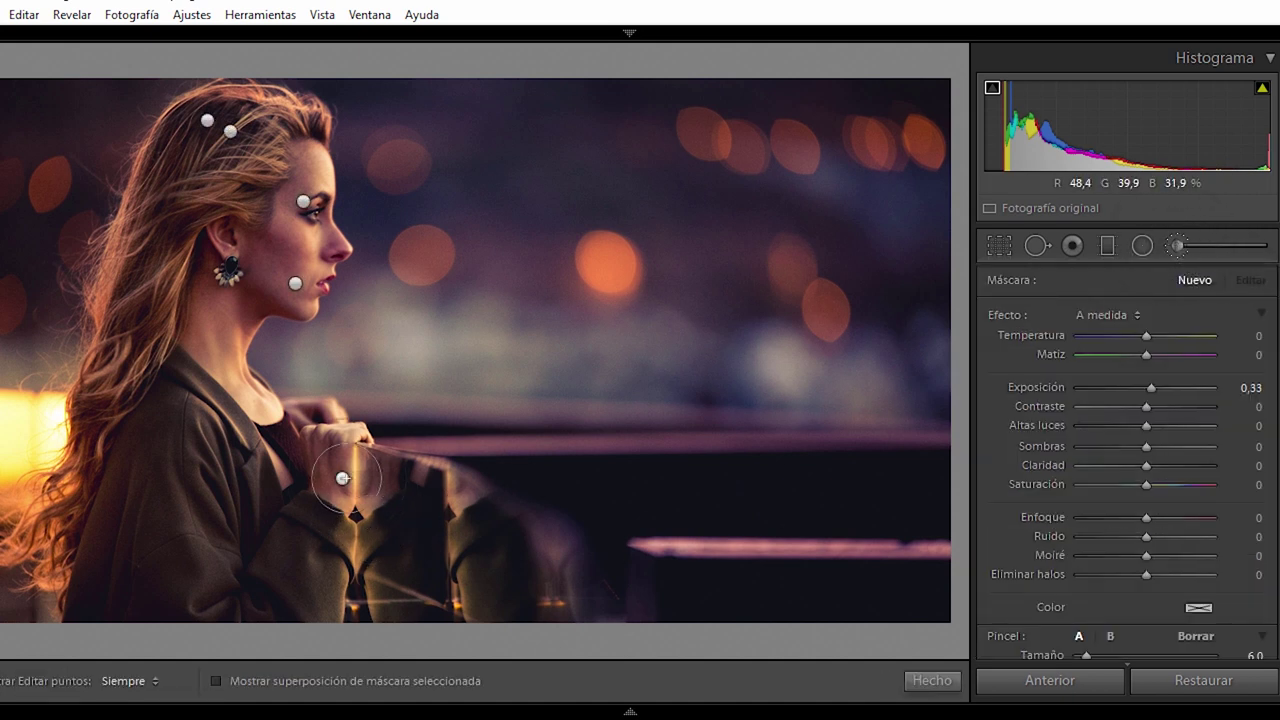
pyautogui.click(342, 479)
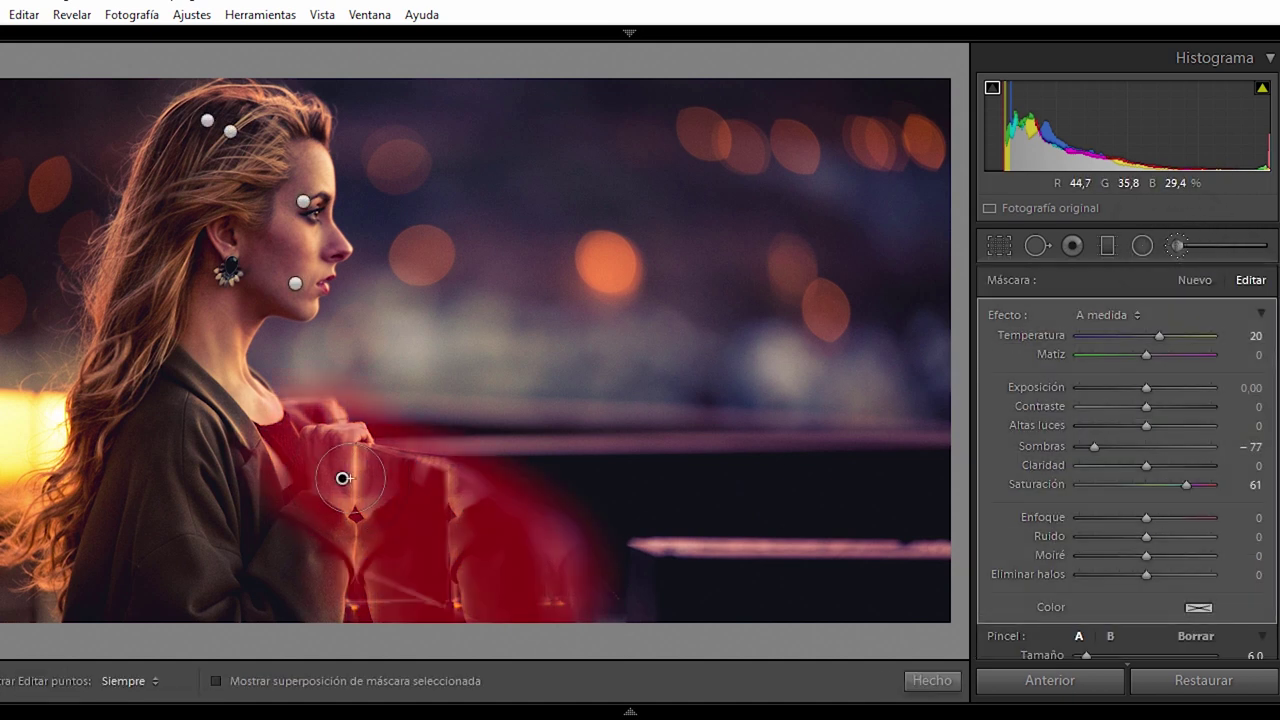
pyautogui.click(1180, 406)
pyautogui.doubleClick(1180, 407)
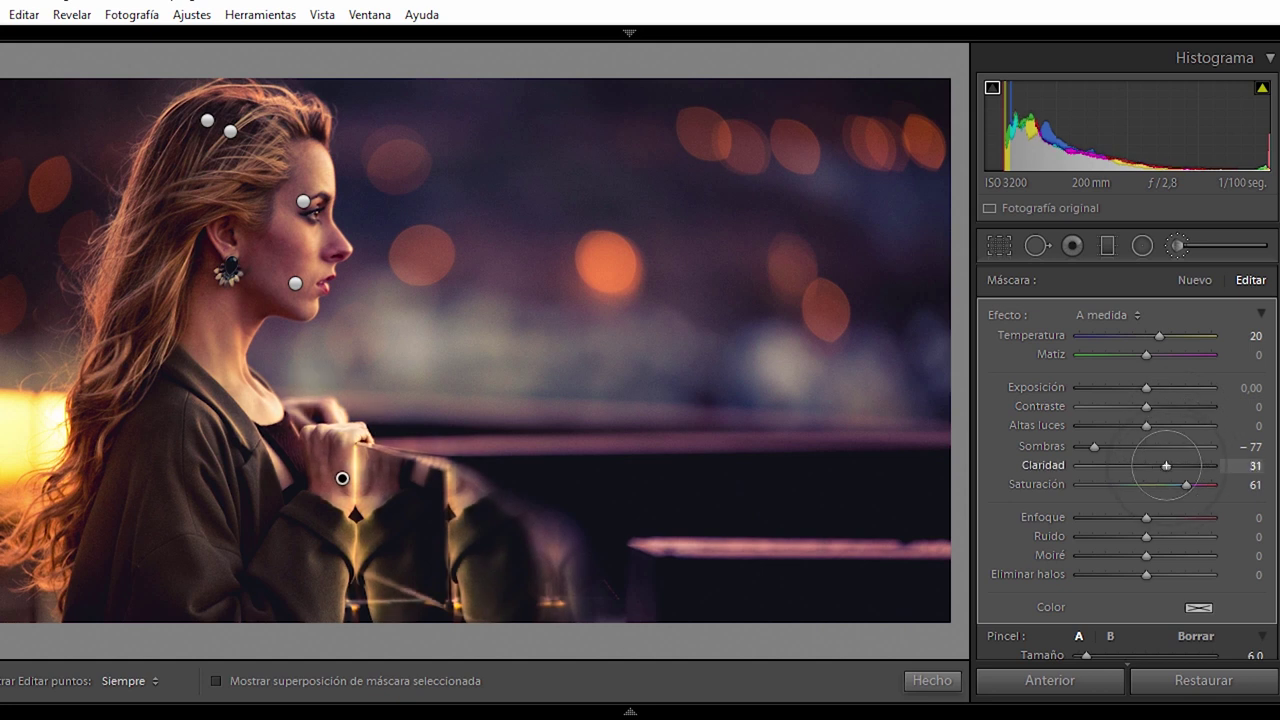
pyautogui.moveTo(1159, 466); pyautogui.dragTo(1156, 467)
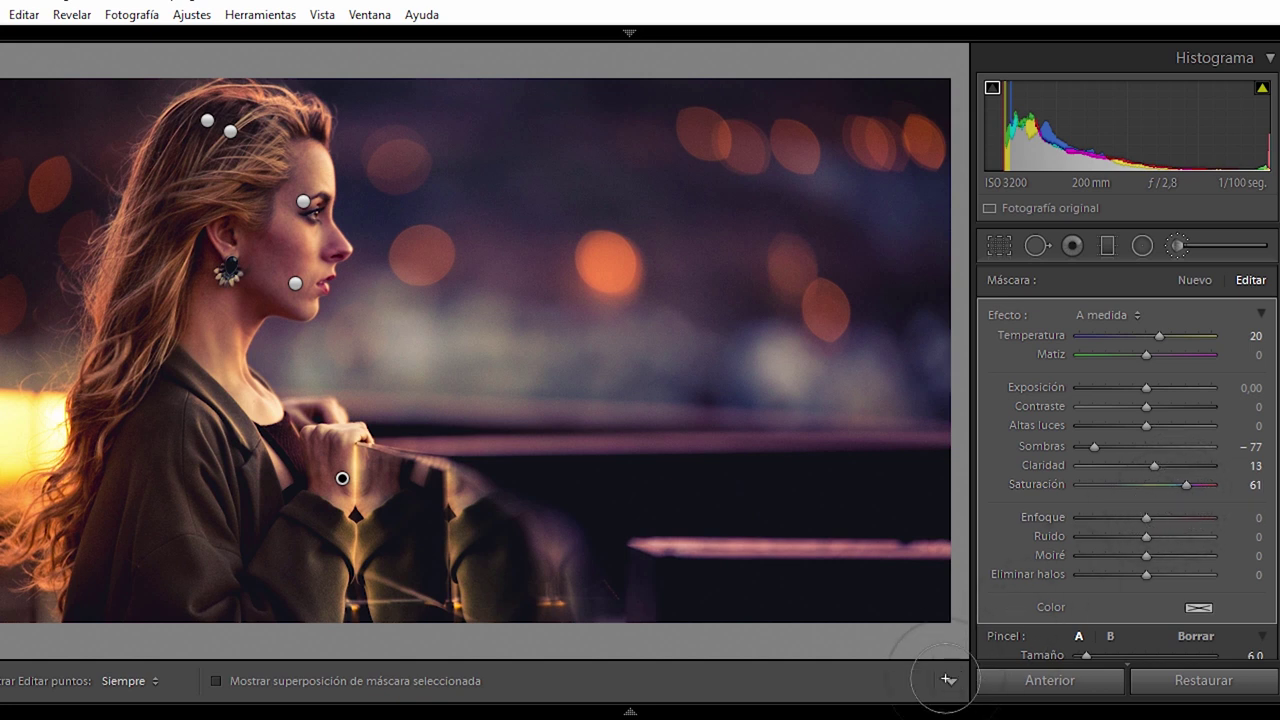
pyautogui.press('k')
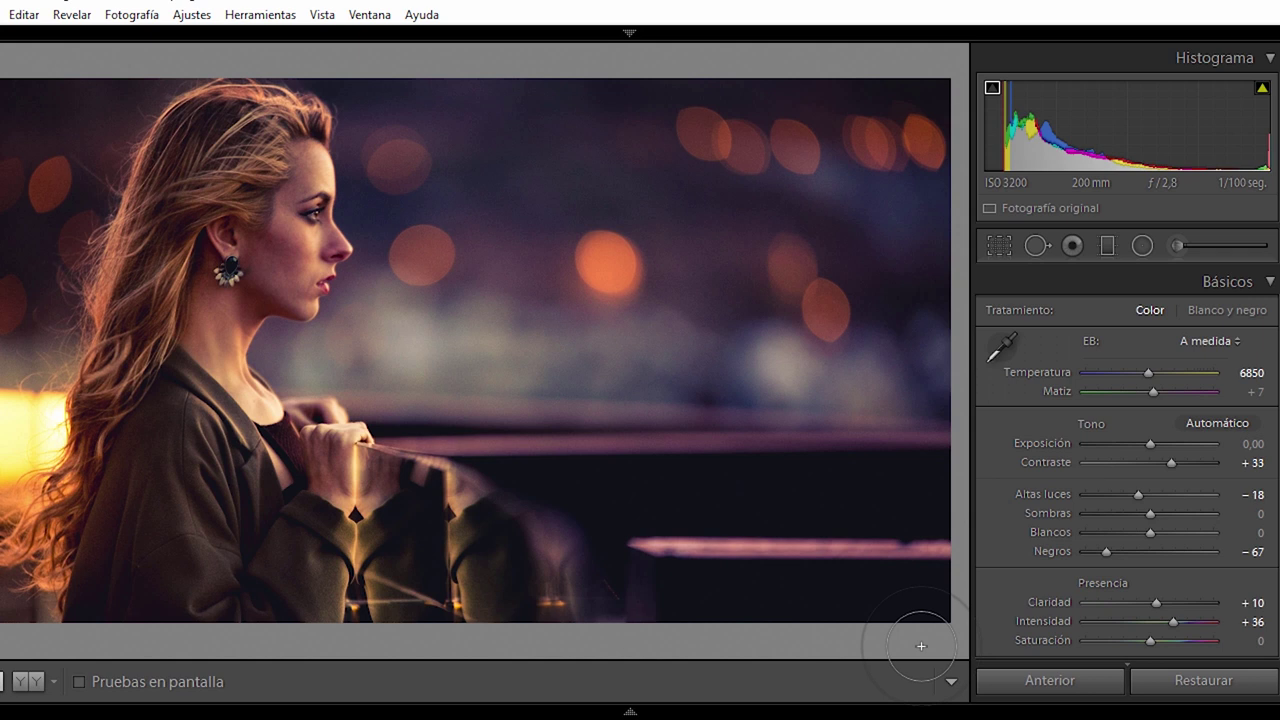
# Add a graduated filter across the lower-left of the photo with exposure −1.11.
pyautogui.click(1107, 245)
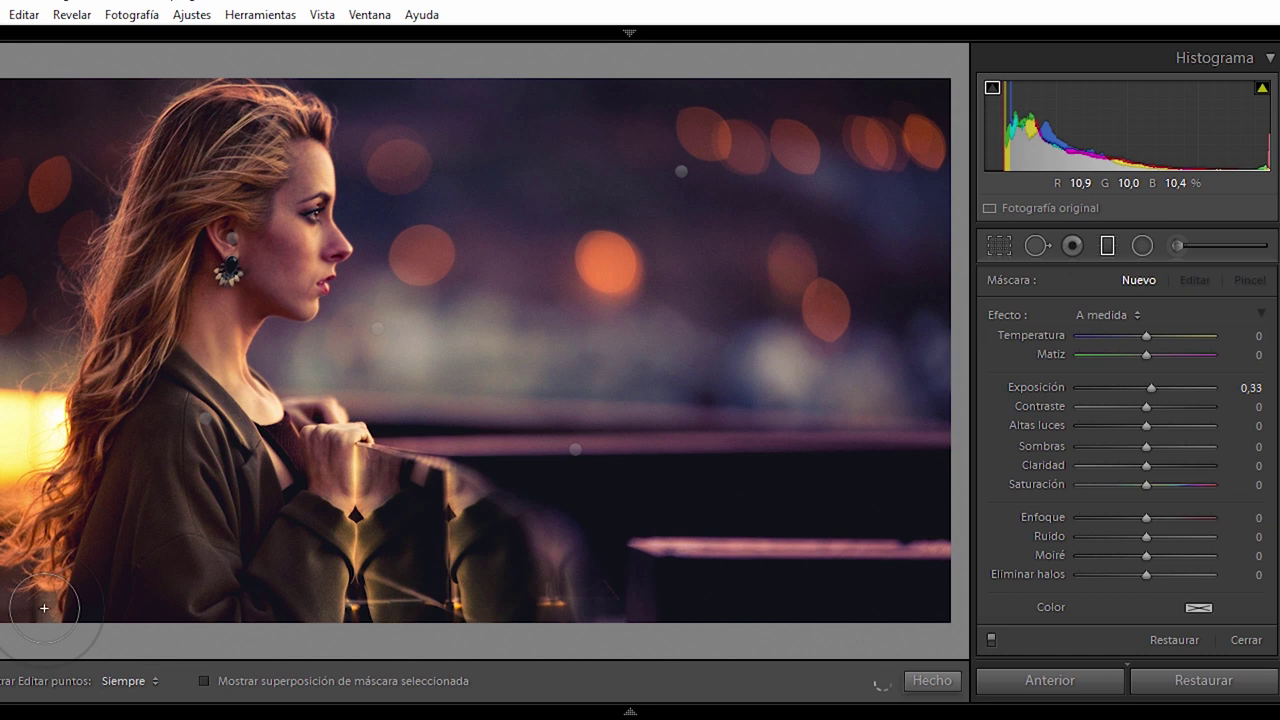
pyautogui.moveTo(96, 566); pyautogui.dragTo(114, 513)
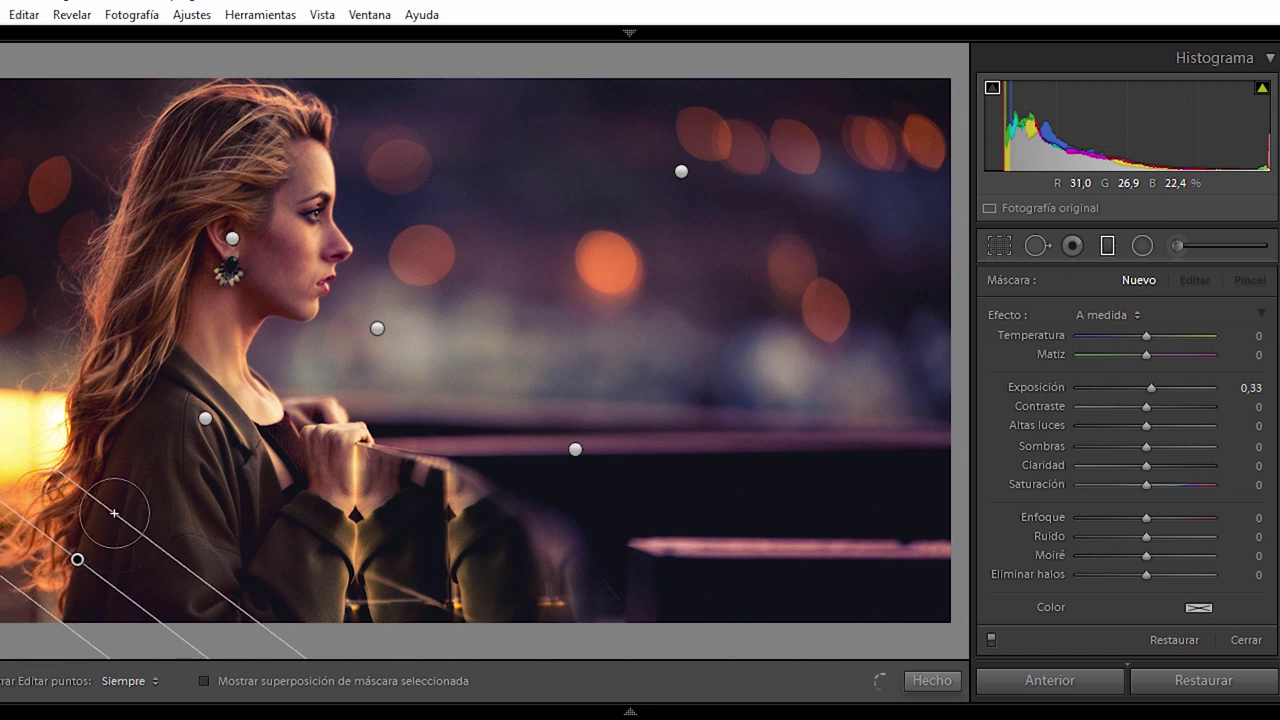
pyautogui.moveTo(1151, 387); pyautogui.dragTo(1127, 389)
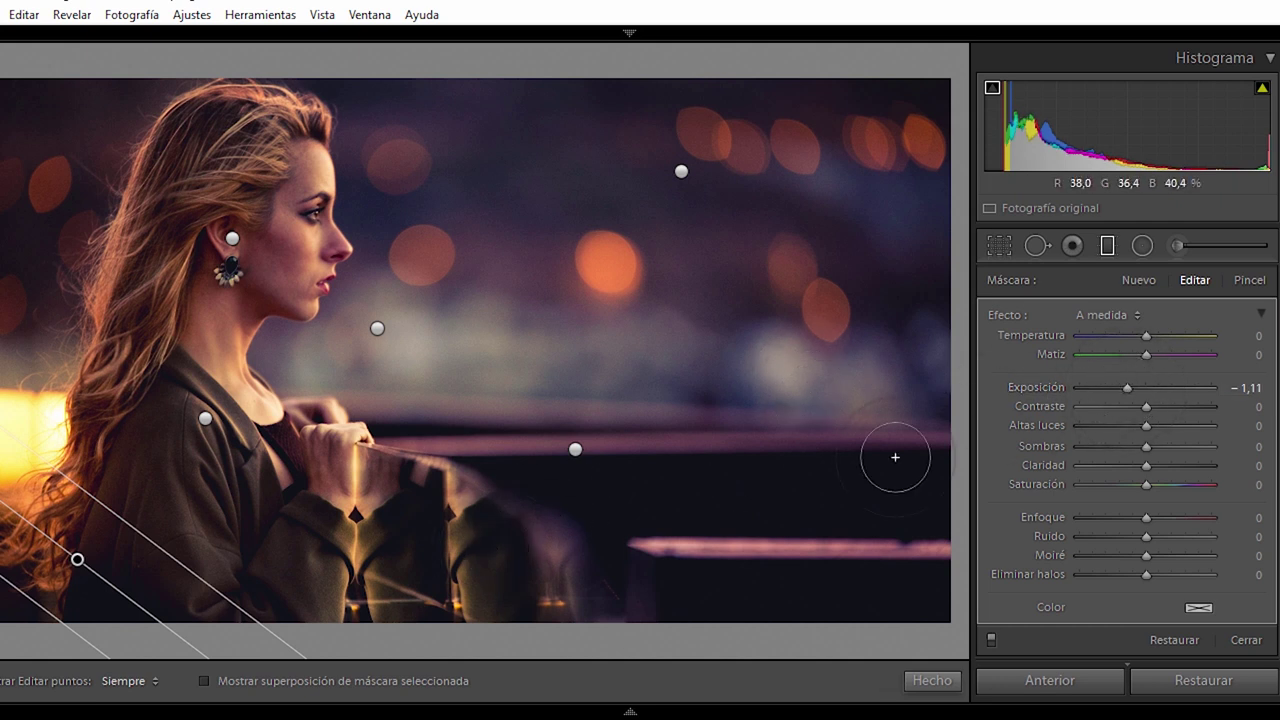
pyautogui.click(930, 680)
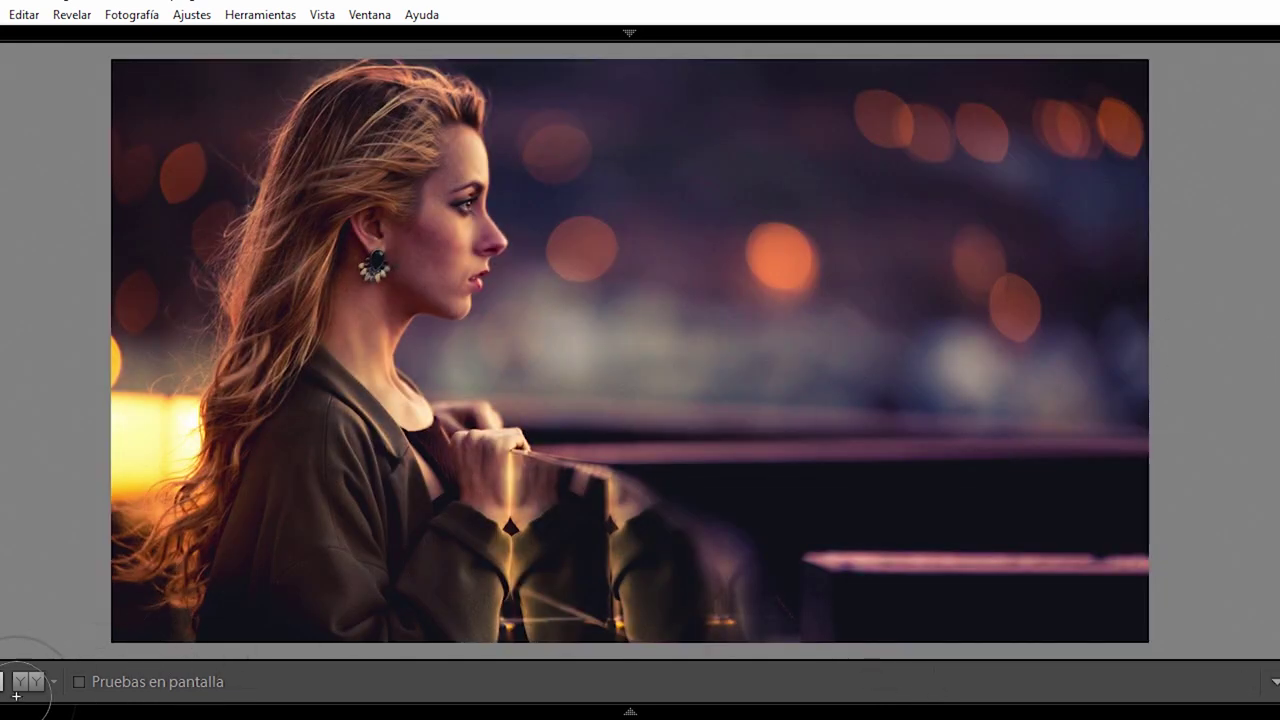
# Compare before/after side by side, zoomed and panned from the eye to the earring, then return to single view.
pyautogui.click(28, 681)
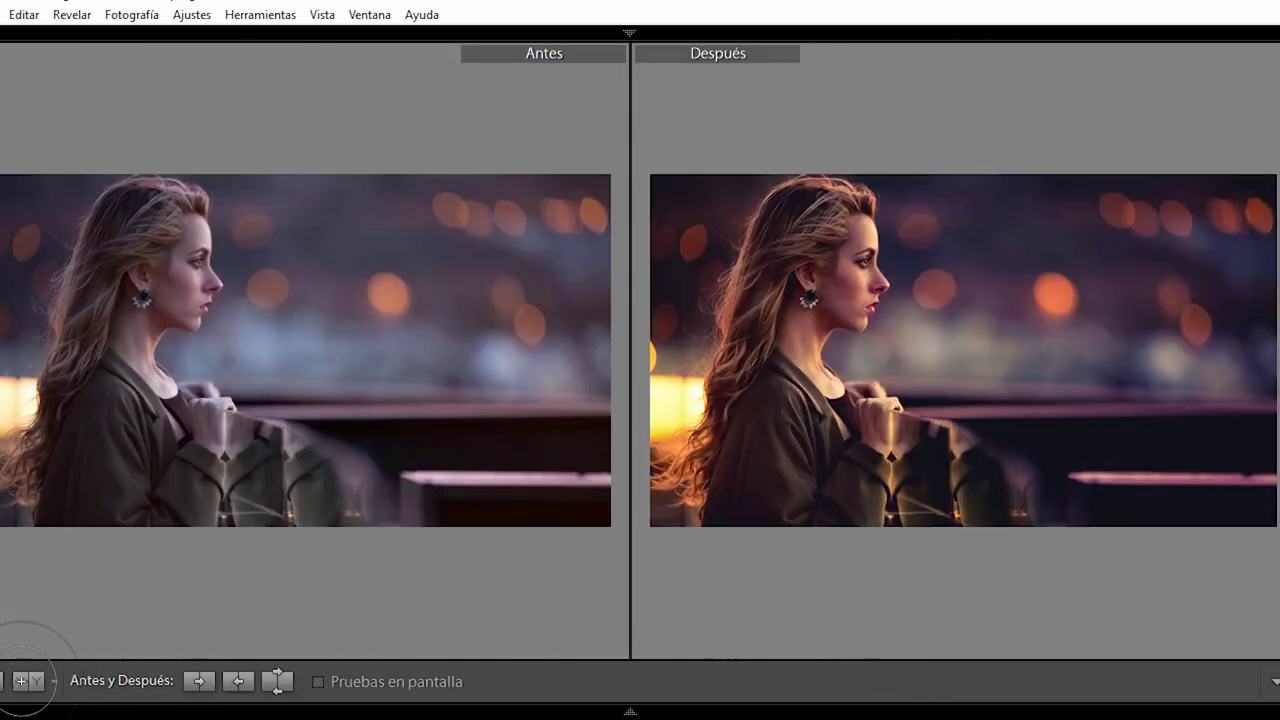
pyautogui.click(865, 259)
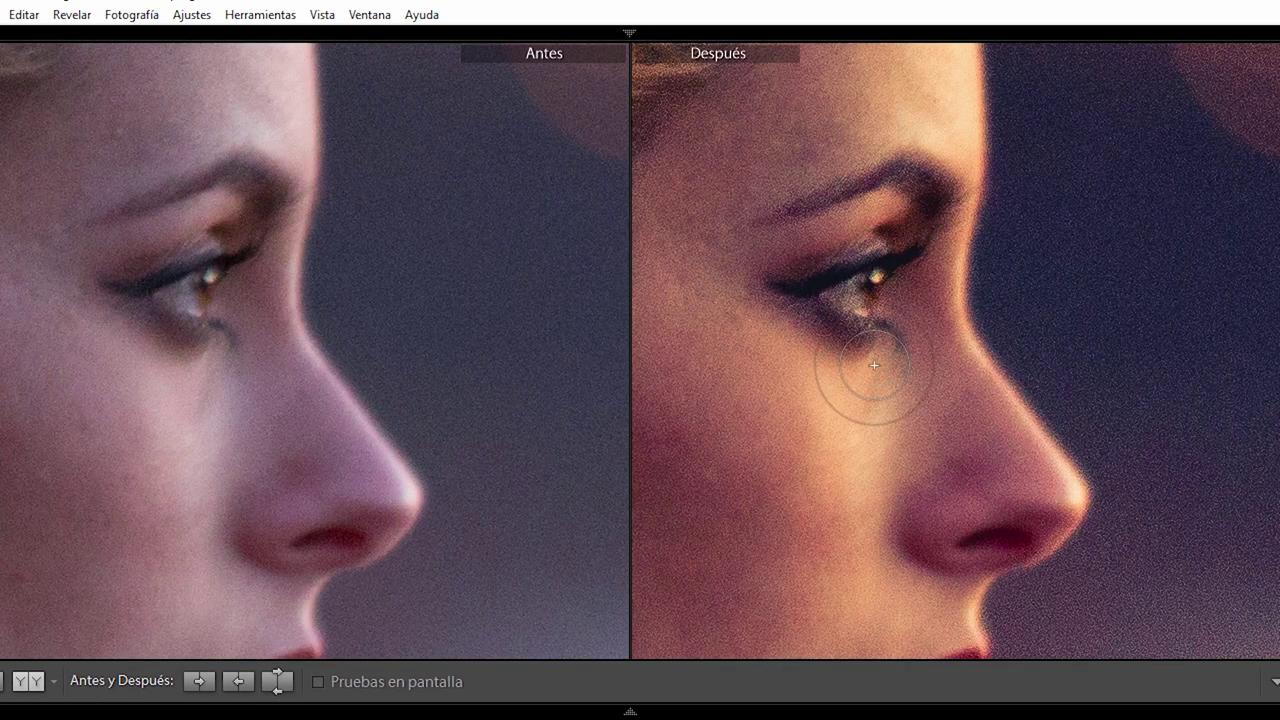
pyautogui.moveTo(858, 370)
pyautogui.mouseDown()
pyautogui.moveTo(862, 280)
pyautogui.moveTo(879, 261)
pyautogui.moveTo(864, 311)
pyautogui.mouseUp()
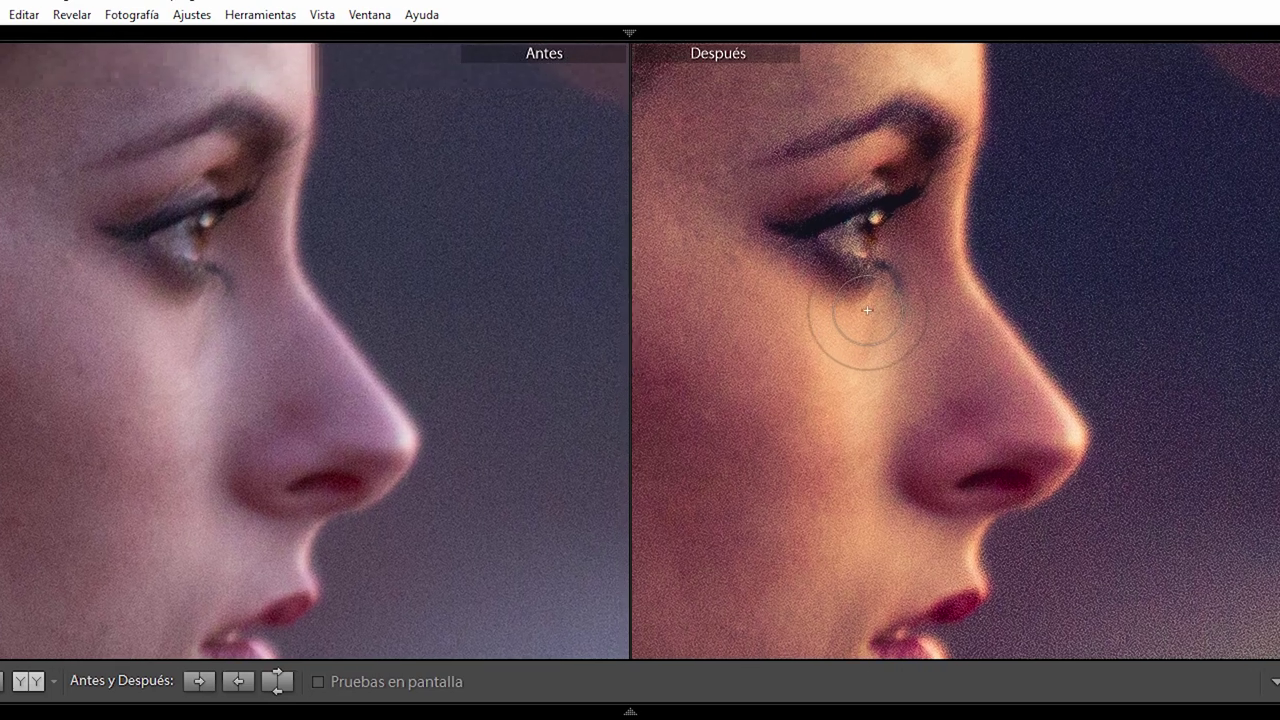
pyautogui.moveTo(814, 294)
pyautogui.mouseDown()
pyautogui.moveTo(846, 329)
pyautogui.moveTo(865, 325)
pyautogui.mouseUp()
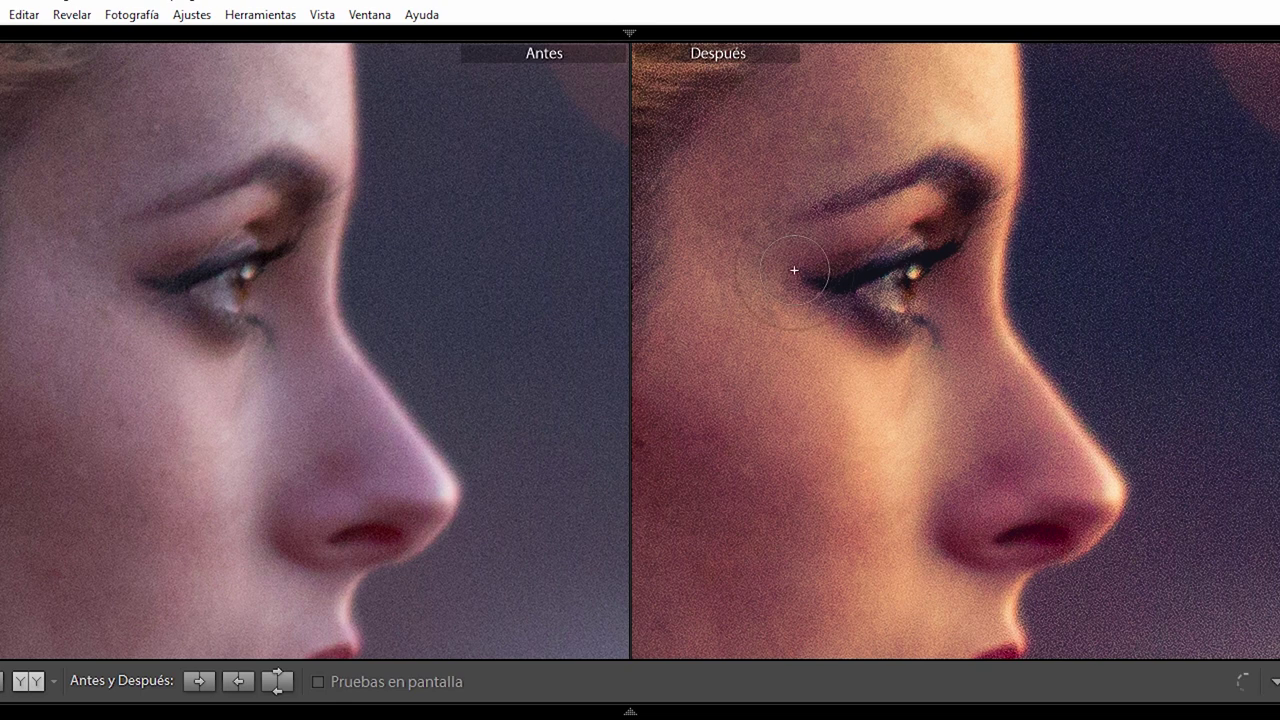
pyautogui.moveTo(829, 457); pyautogui.dragTo(1116, 325)
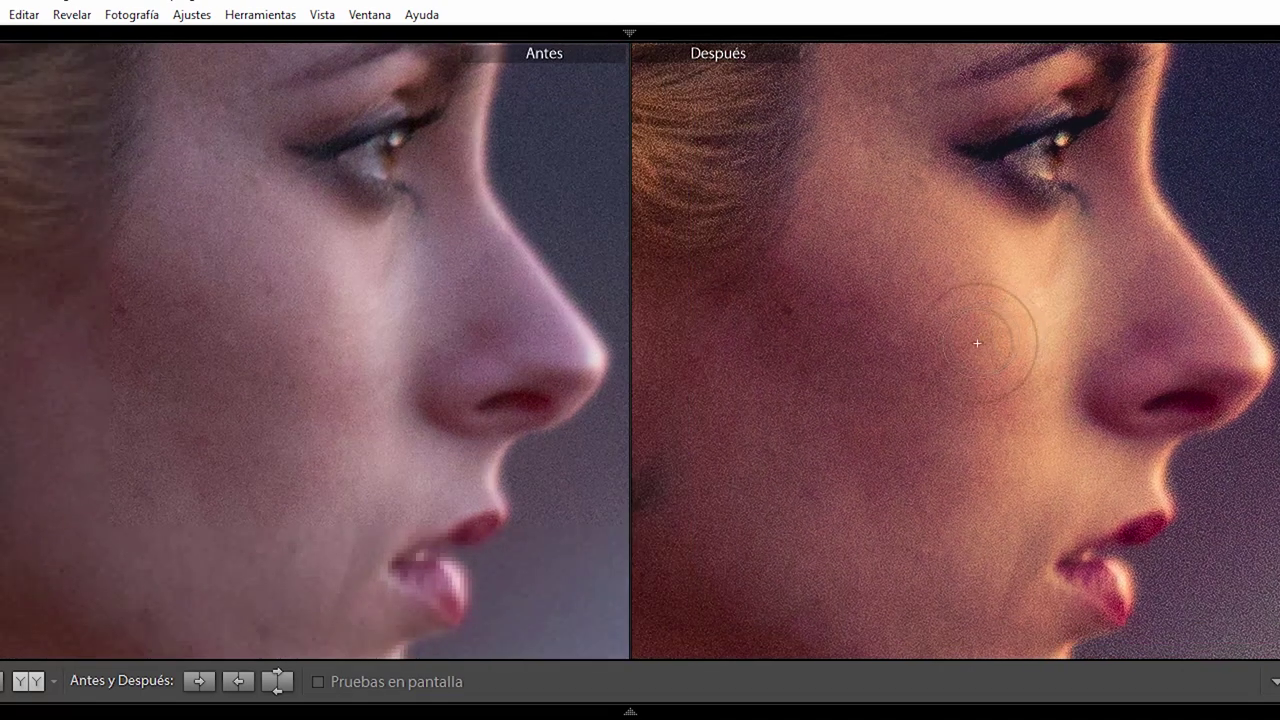
pyautogui.moveTo(1000, 290); pyautogui.dragTo(1157, 343)
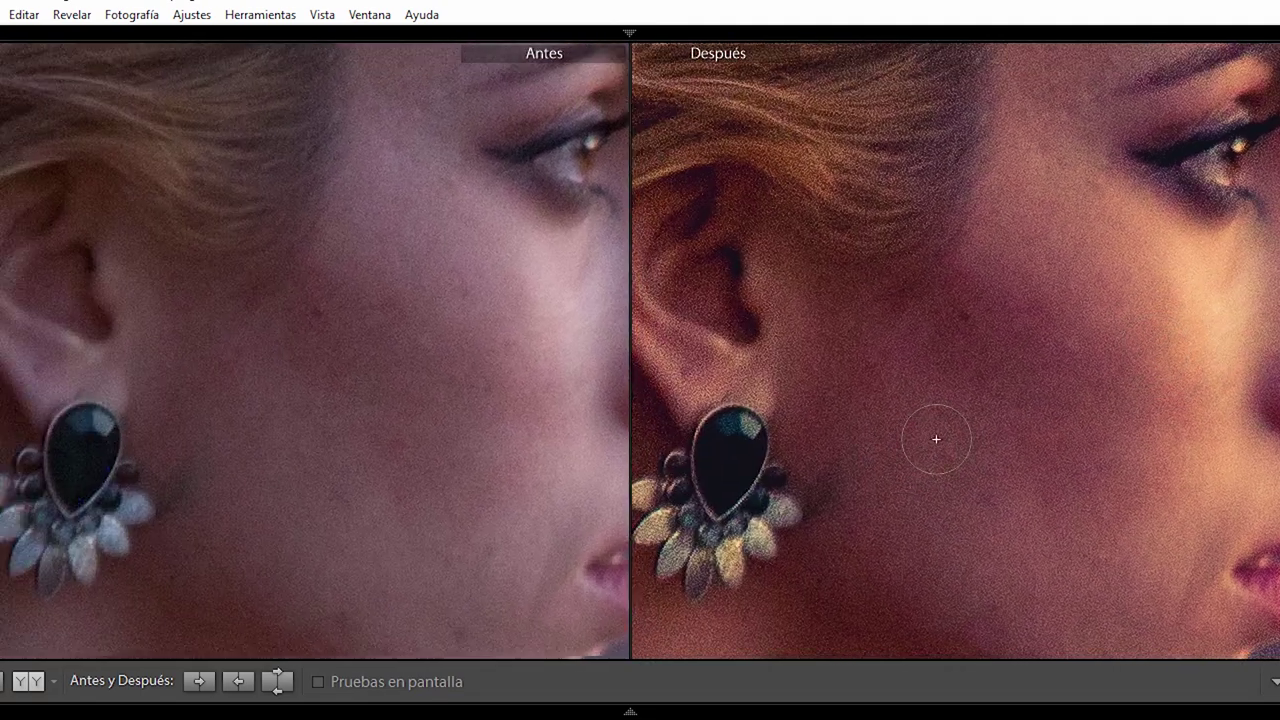
pyautogui.moveTo(940, 434); pyautogui.dragTo(1027, 370)
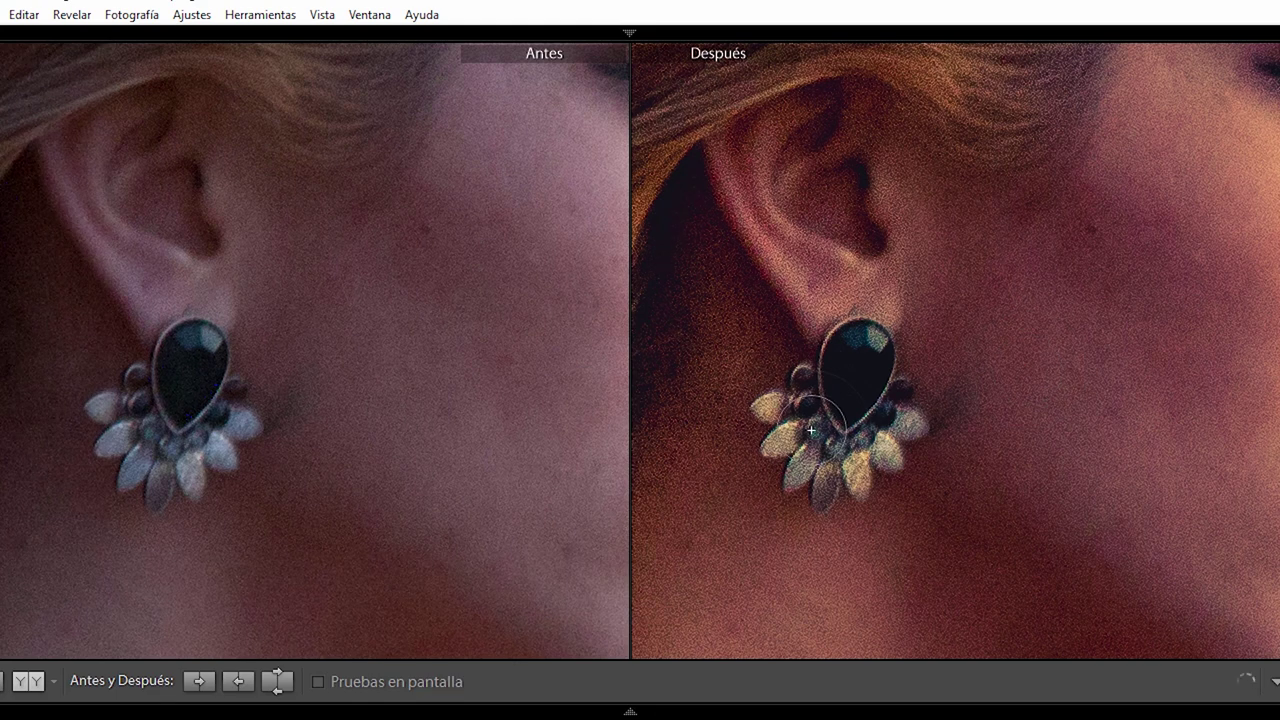
pyautogui.click(4, 681)
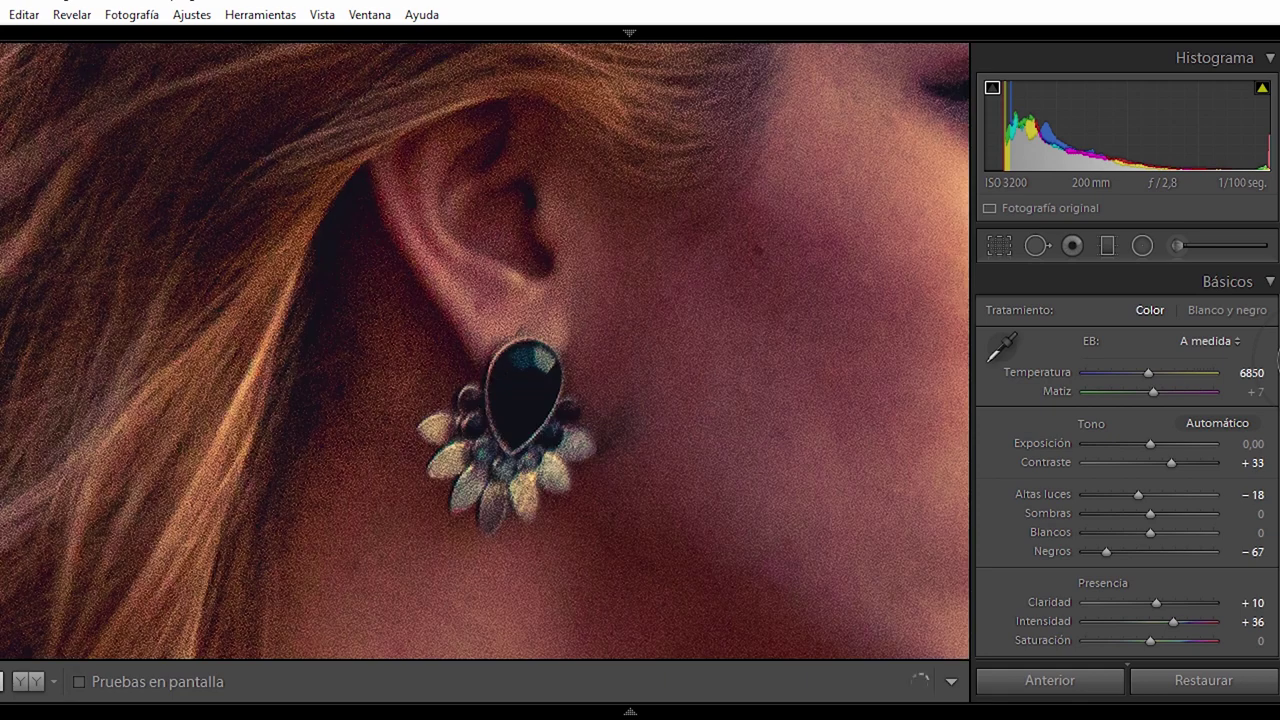
# Paint a new brush adjustment with Clarity 29 over the earring, using brush size 14.2 and hidden pins.
pyautogui.click(1144, 238)
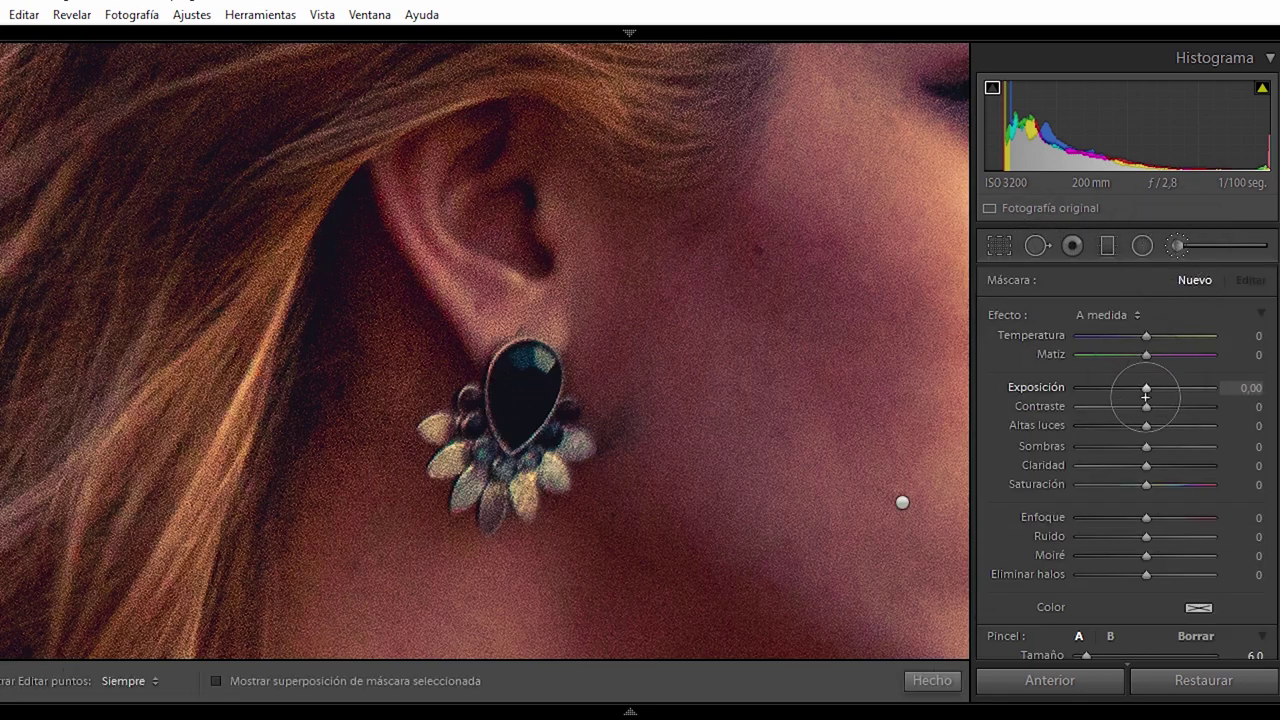
pyautogui.moveTo(1146, 465); pyautogui.dragTo(1168, 468)
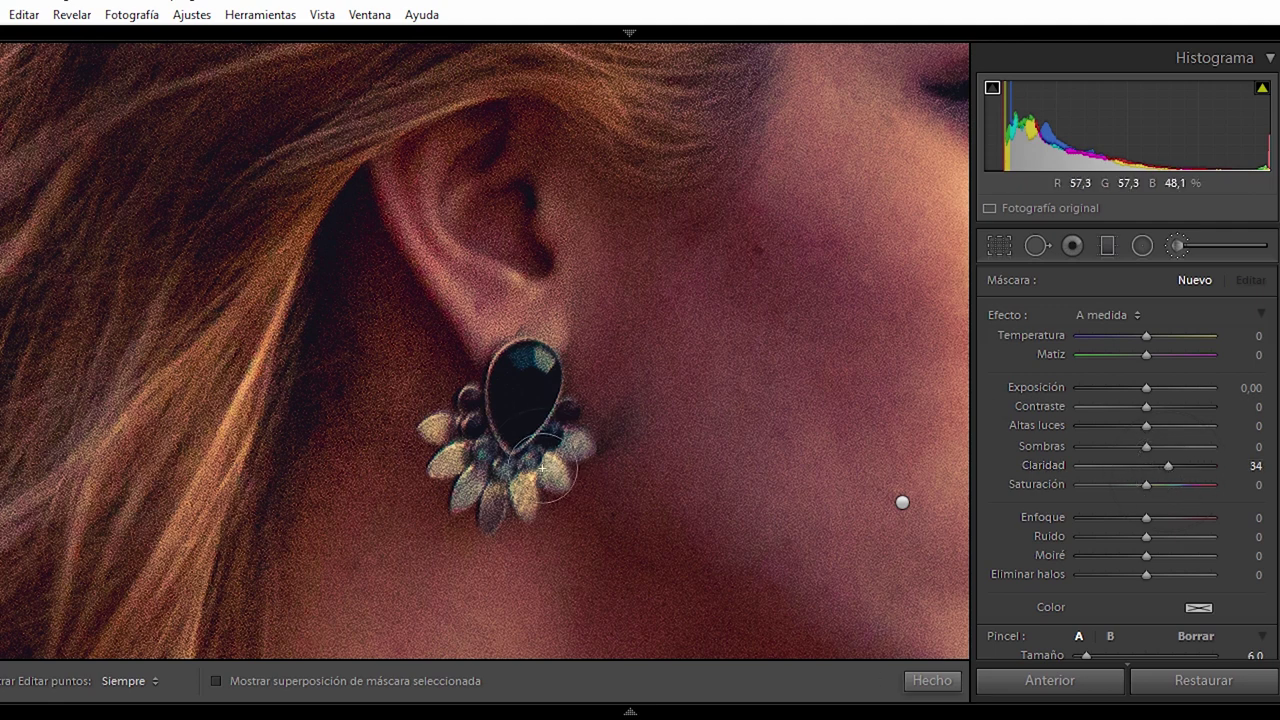
pyautogui.press(']')
pyautogui.press(']')
pyautogui.press(']')
pyautogui.press(']')
pyautogui.press('h')
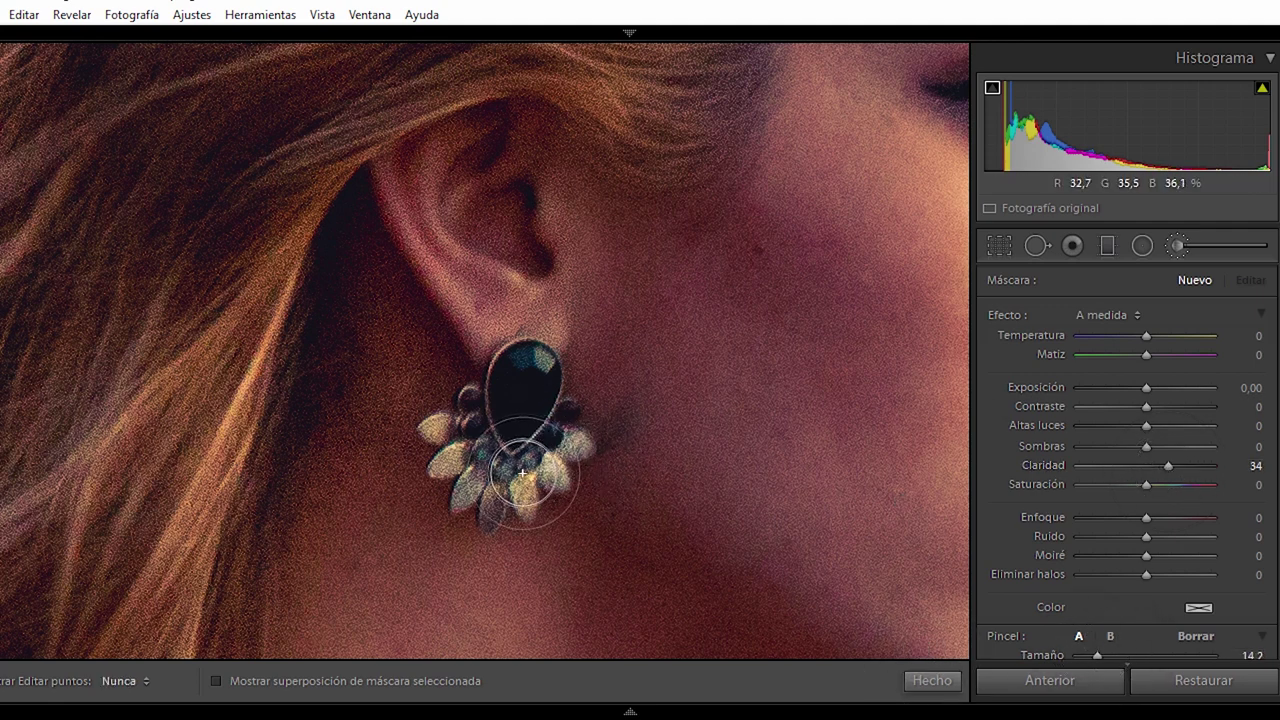
pyautogui.moveTo(501, 488)
pyautogui.mouseDown()
pyautogui.moveTo(462, 451)
pyautogui.moveTo(514, 371)
pyautogui.moveTo(509, 334)
pyautogui.moveTo(531, 371)
pyautogui.moveTo(519, 436)
pyautogui.moveTo(471, 500)
pyautogui.moveTo(486, 471)
pyautogui.moveTo(454, 471)
pyautogui.mouseUp()
pyautogui.press('F7')
pyautogui.press('z')
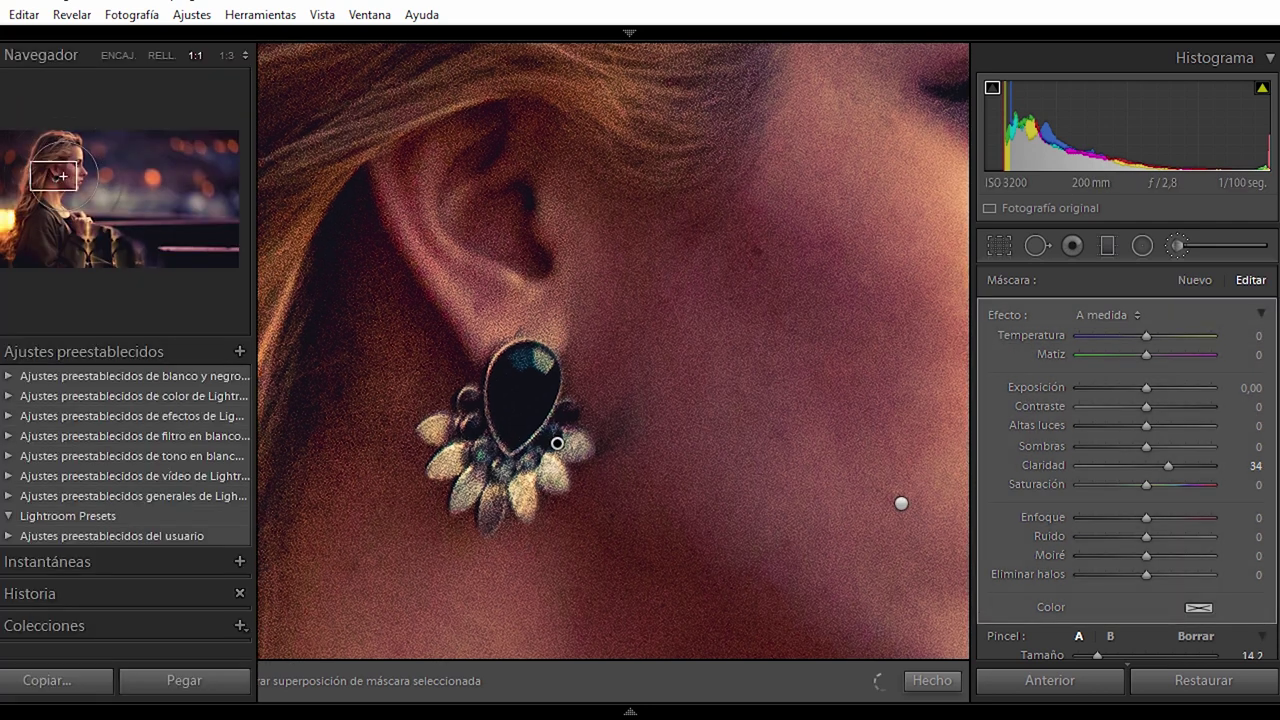
pyautogui.press('F7')
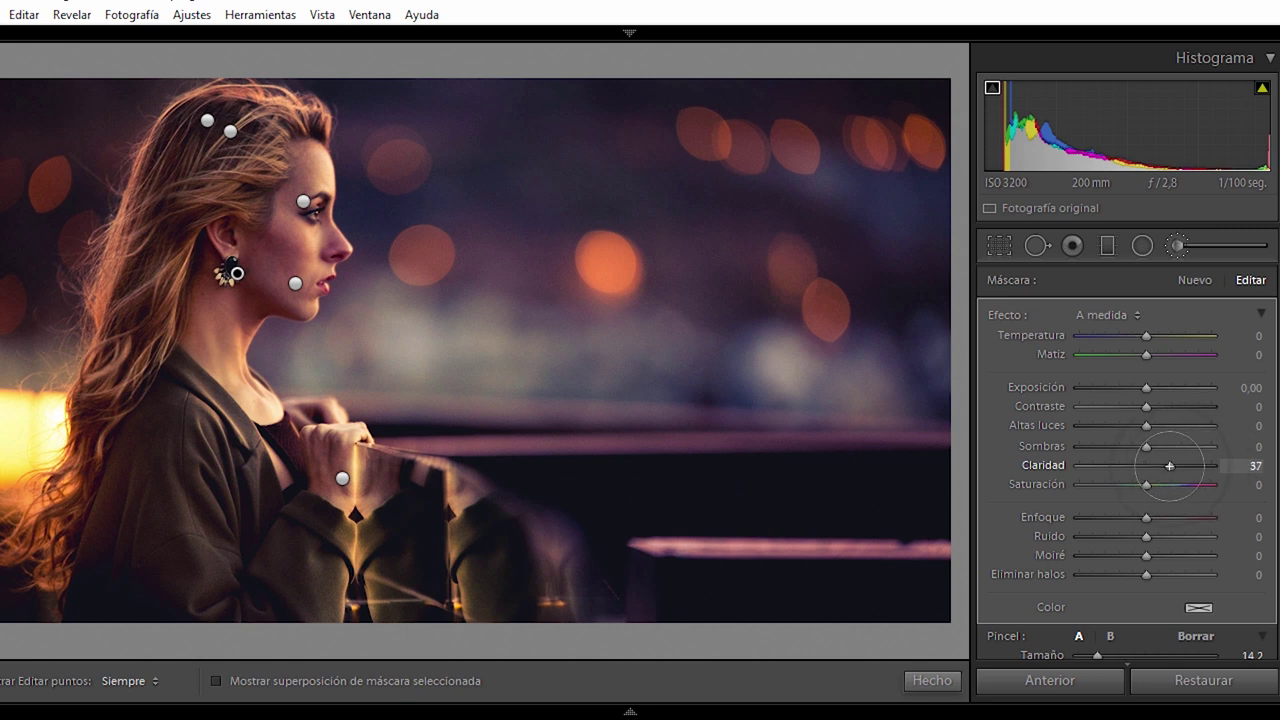
pyautogui.click(931, 680)
# Zoom in and heal the cheek blemish beside the earring, sourcing from a cleaner skin patch.
pyautogui.click(229, 268)
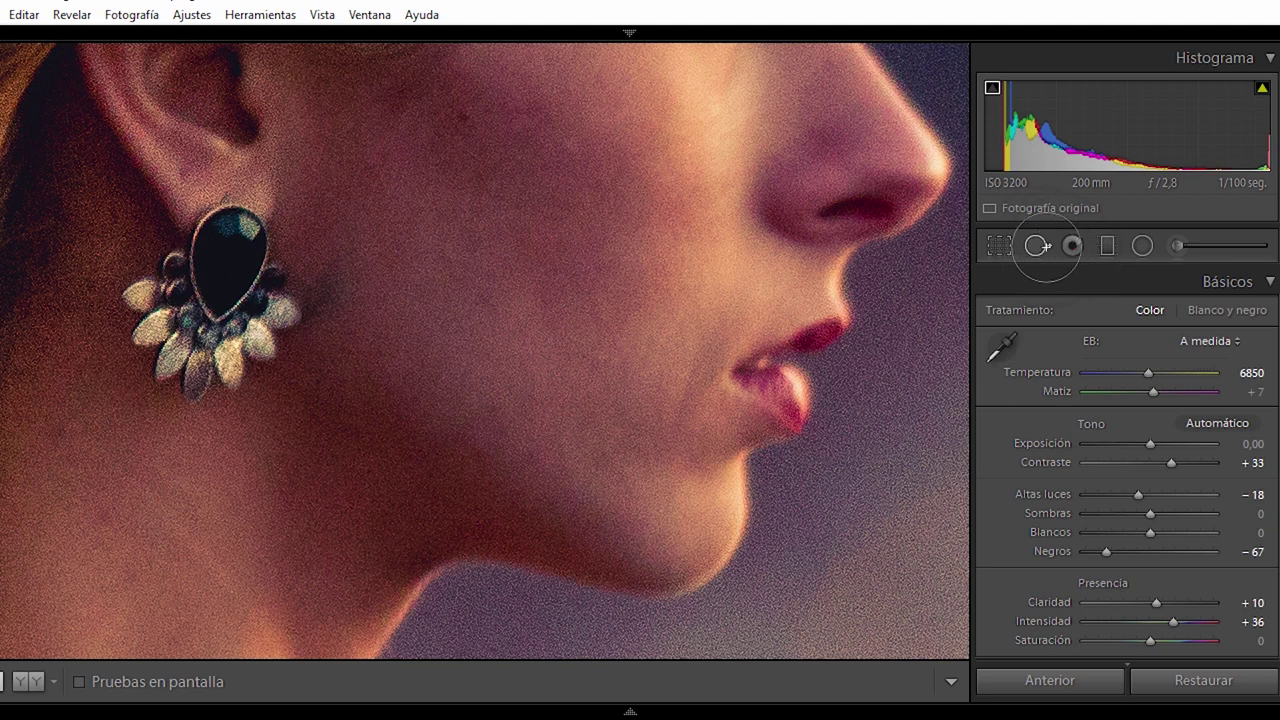
pyautogui.click(1037, 245)
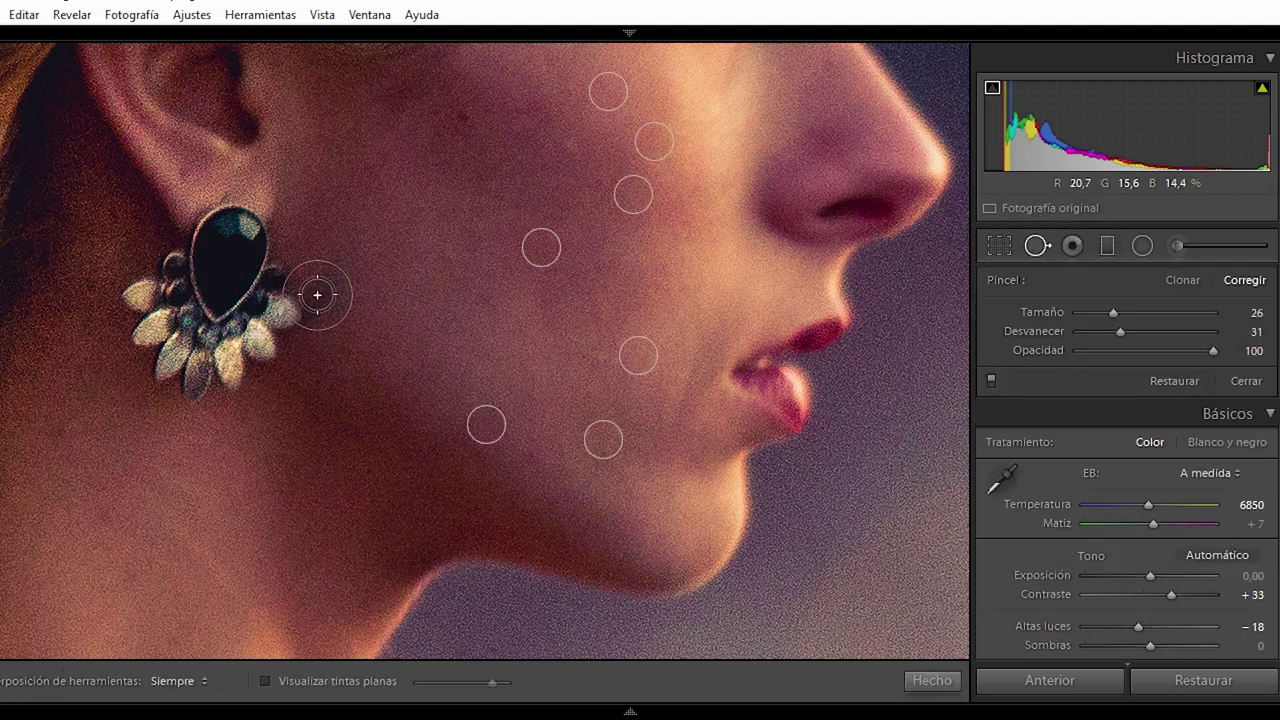
pyautogui.moveTo(320, 299); pyautogui.dragTo(332, 288)
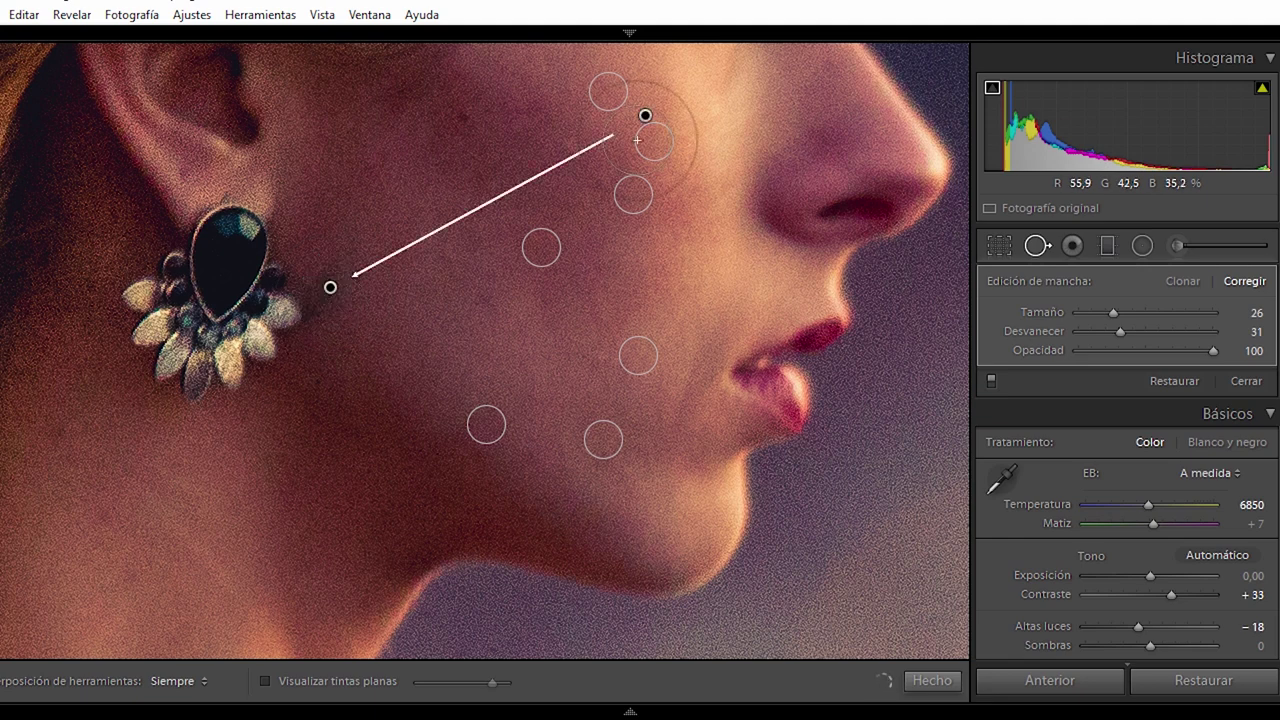
pyautogui.moveTo(637, 140); pyautogui.dragTo(369, 217)
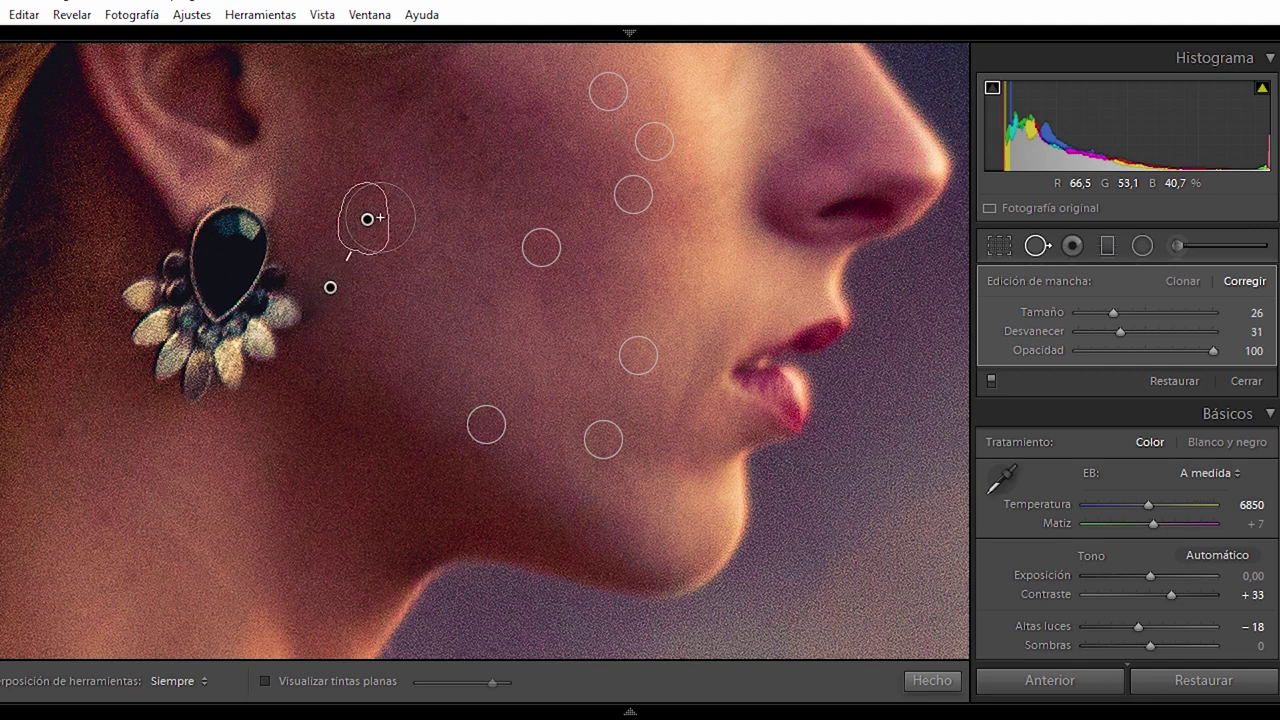
pyautogui.click(928, 672)
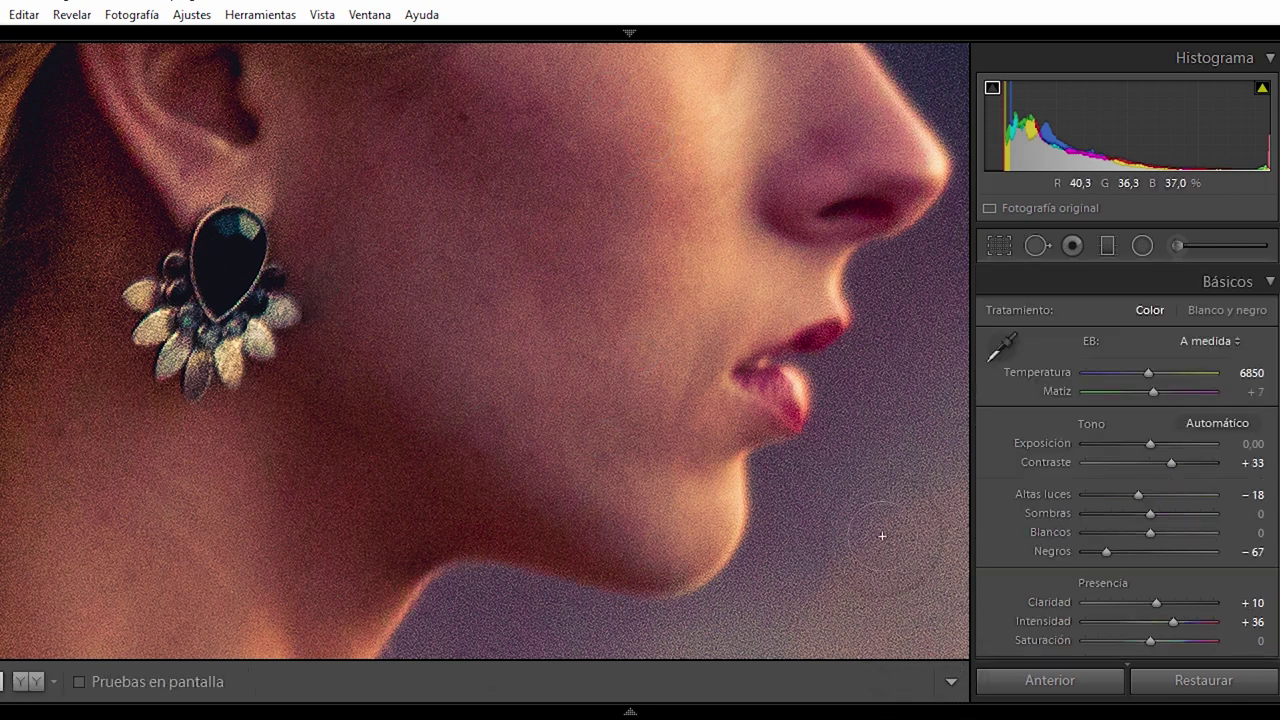
# Zoom out with Z to Fit view to review the whole retouched portrait.
pyautogui.press('z')
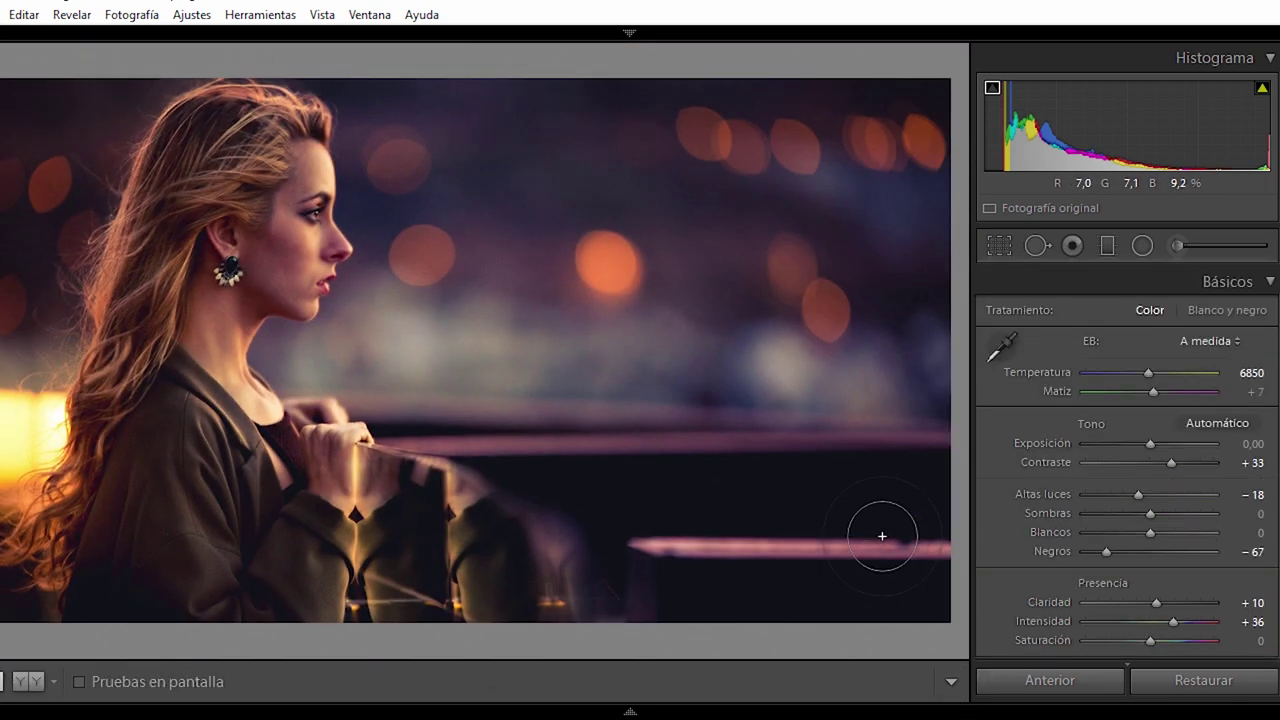